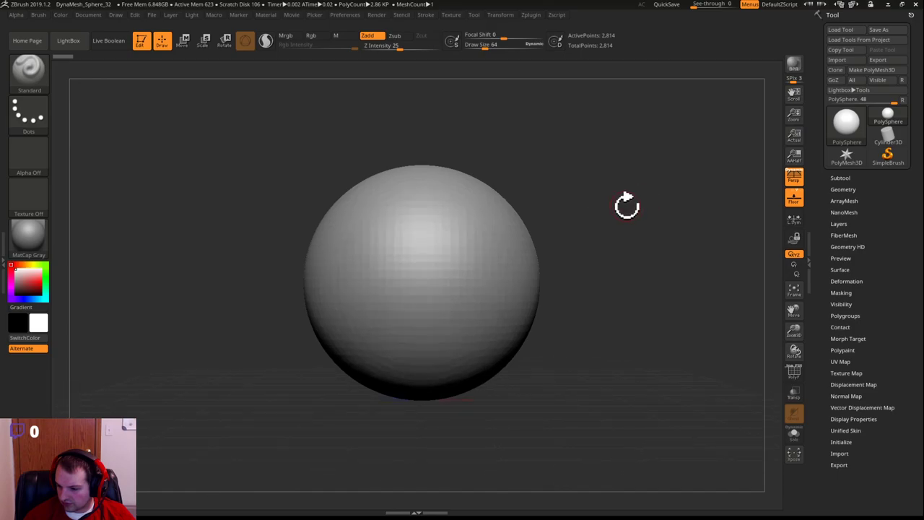
Choose the Move brush and set its draw size to 501
key("b")
key("m")
key("v")
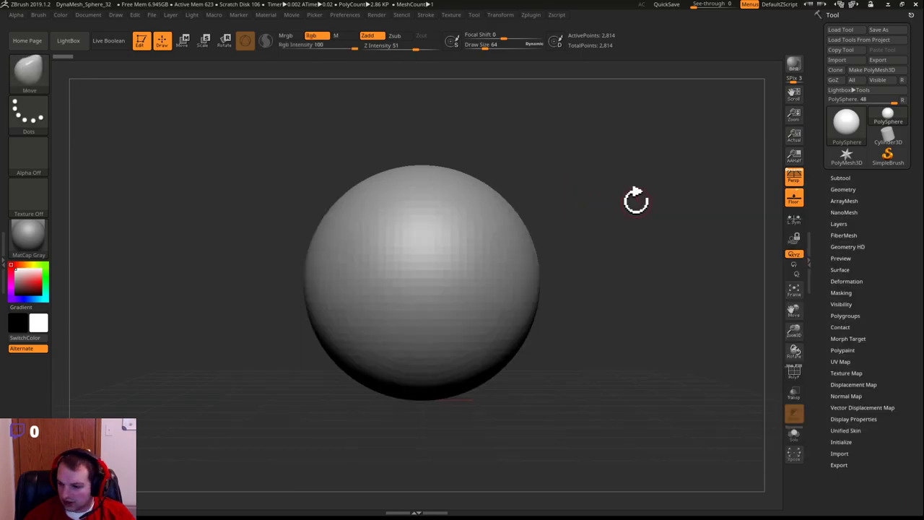
key("s")
mouse_move(639, 204)
left_mouse_down()
mouse_move(648, 205)
mouse_move(614, 214)
mouse_move(558, 204)
left_mouse_up()
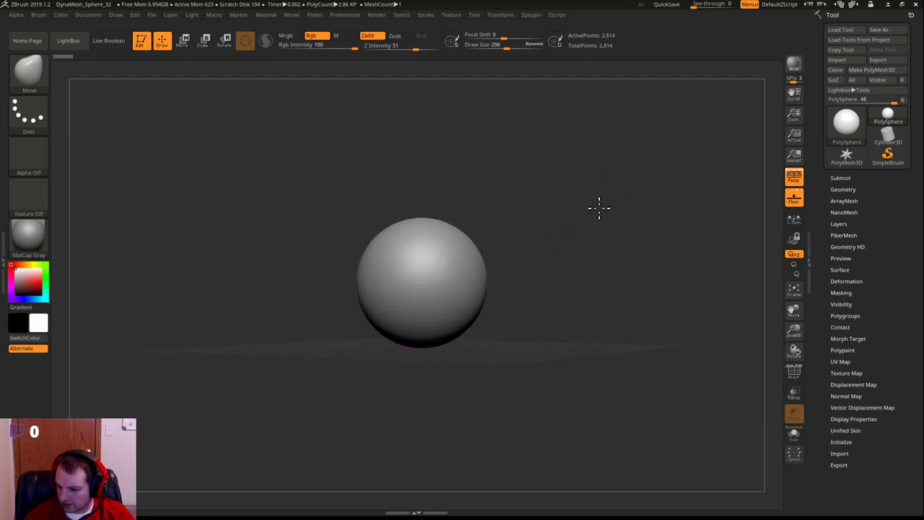
right_click_drag(576, 237, 589, 200)
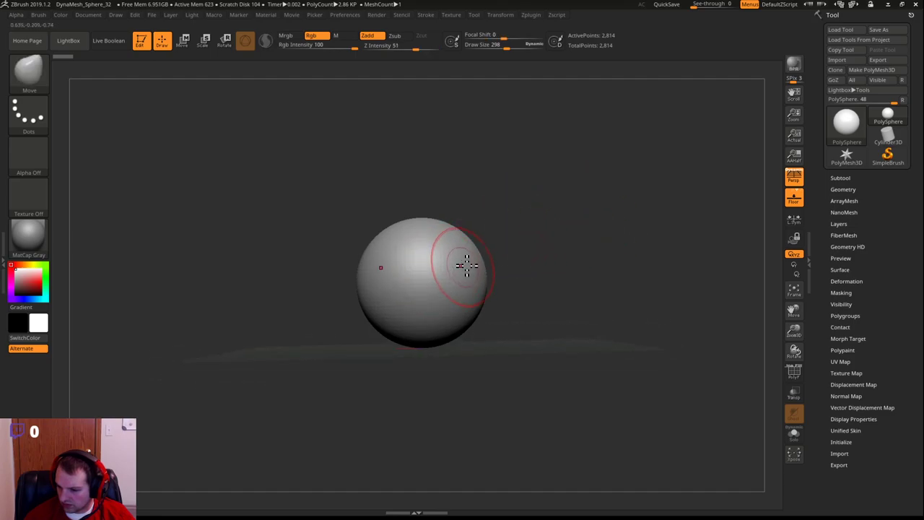
key("s")
mouse_move(488, 276)
left_mouse_down()
mouse_move(521, 275)
mouse_move(501, 290)
left_mouse_up()
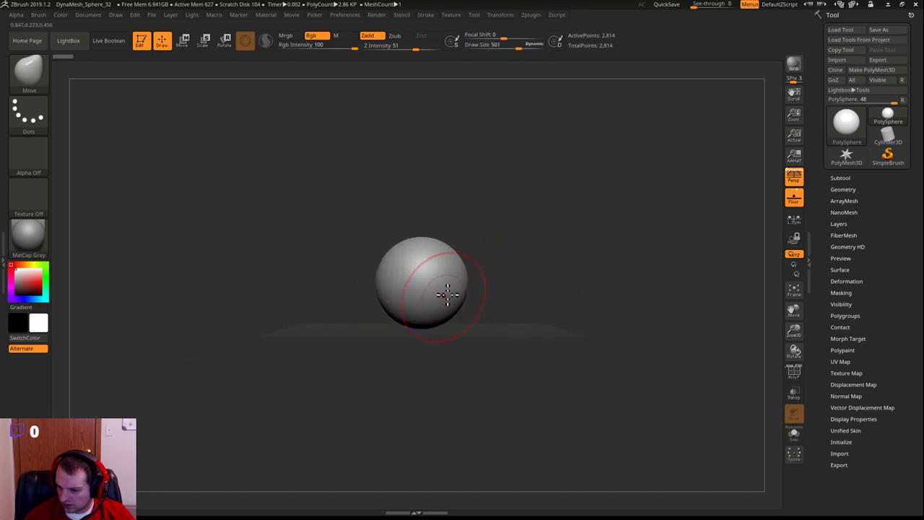
right_click_drag(512, 261, 467, 267, "alt")
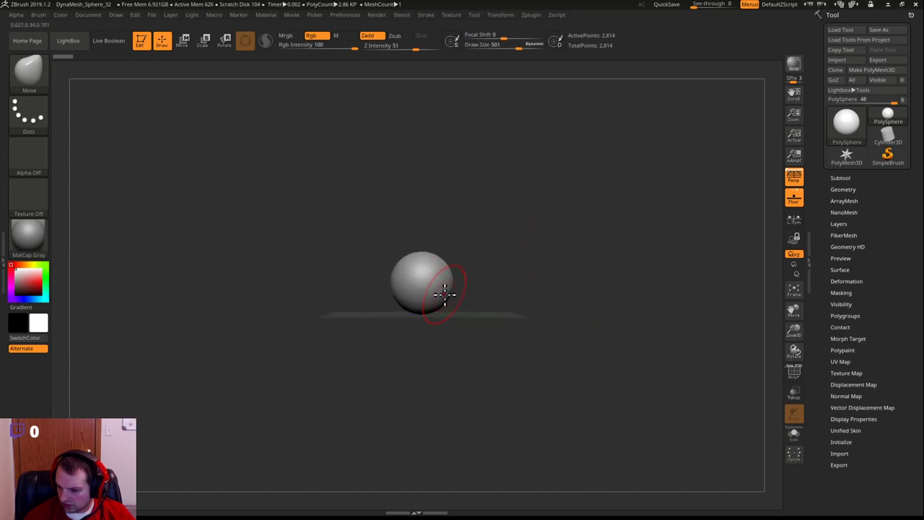
Pull the sphere's lower side outward to start the rear end of the animal's body
left_click_drag(449, 289, 463, 299)
right_click_drag(457, 292, 509, 283)
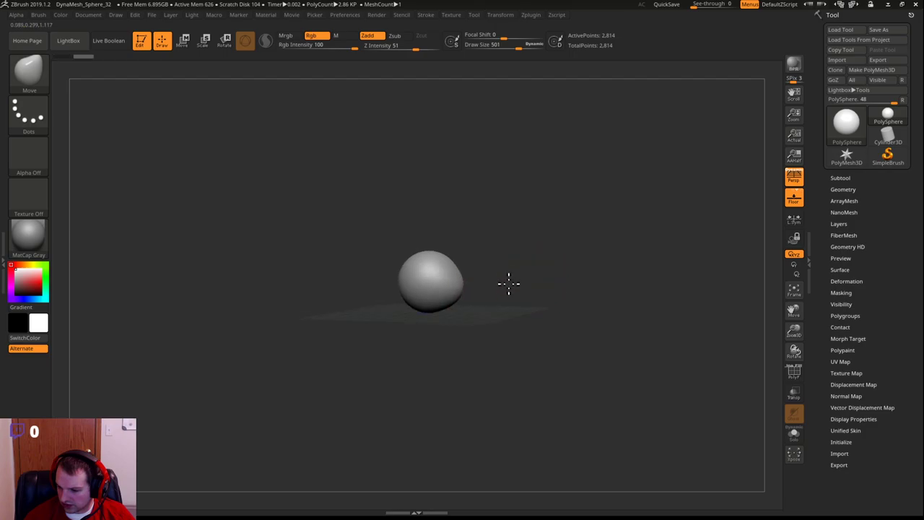
left_click_drag(449, 309, 462, 299)
right_click_drag(493, 307, 466, 318)
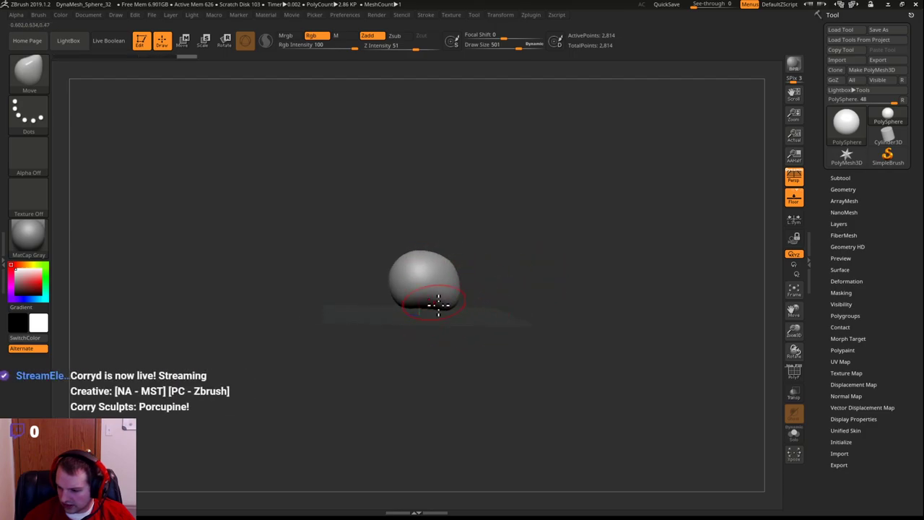
Stretch the opposite side of the body forward into a head and pull small leg bulges out of the underside
left_click_drag(397, 301, 398, 303)
mouse_move(401, 270)
left_mouse_down()
mouse_move(400, 261)
mouse_move(384, 280)
left_mouse_up()
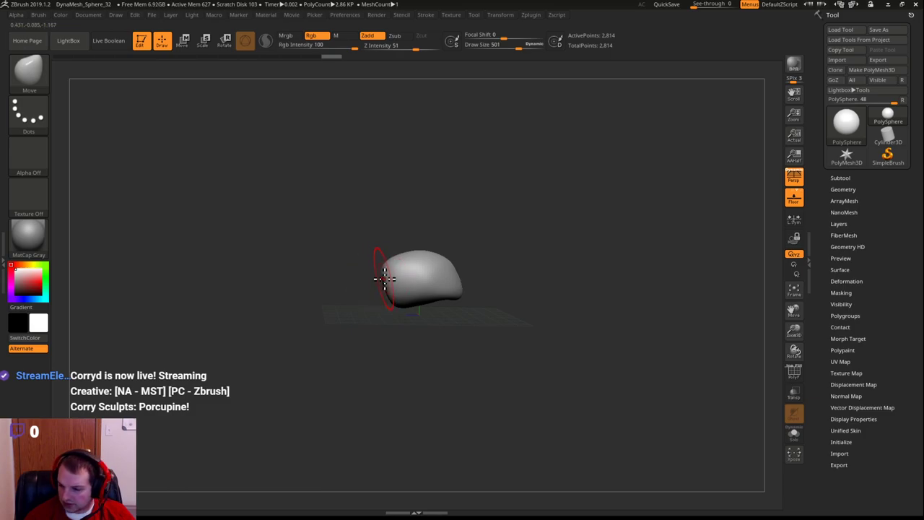
left_click_drag(373, 279, 341, 311)
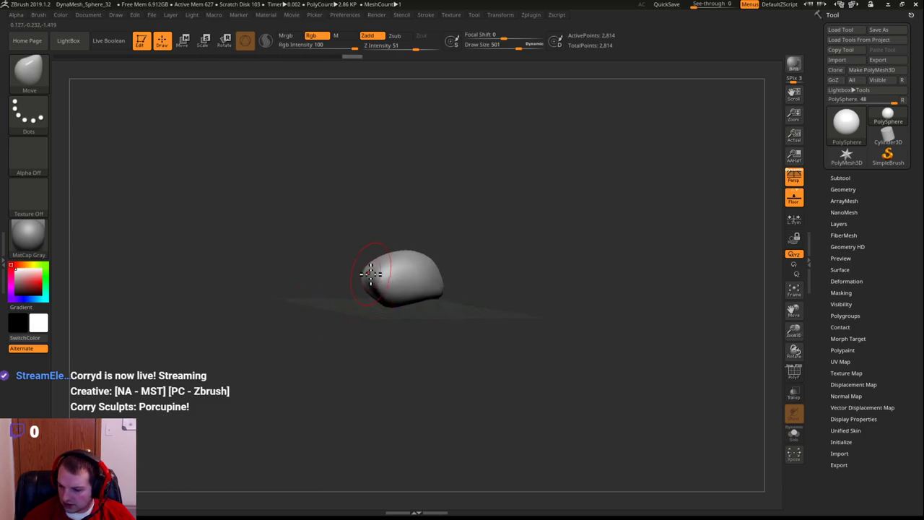
mouse_move(373, 267)
left_mouse_down()
mouse_move(352, 274)
mouse_move(417, 324)
mouse_move(394, 302)
left_mouse_up()
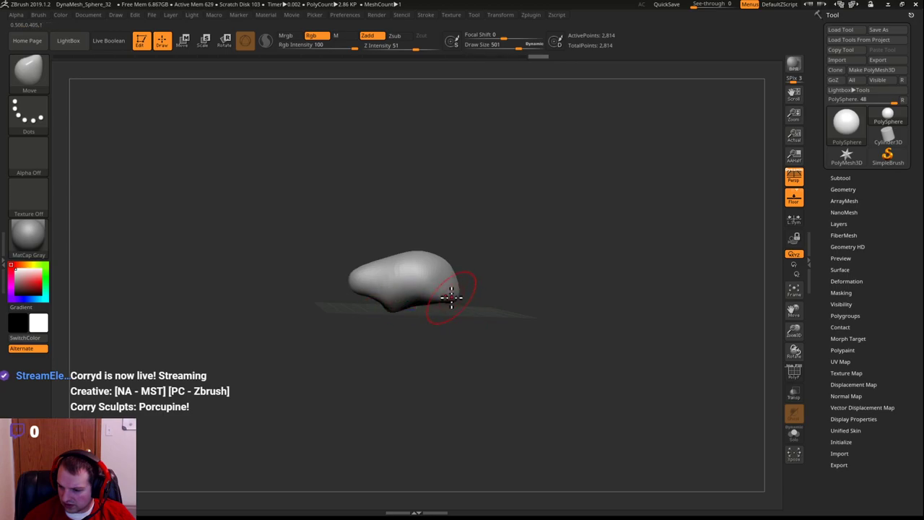
mouse_move(491, 295)
left_mouse_down()
mouse_move(456, 310)
mouse_move(468, 289)
mouse_move(495, 295)
mouse_move(555, 282)
mouse_move(541, 293)
mouse_move(502, 281)
mouse_move(486, 324)
left_mouse_up()
Remesh the body with DynaMesh, then reshape and smooth its rear using a Move brush draw size of 414
left_click_drag(575, 253, 552, 287, "ctrl")
key("s")
mouse_move(460, 307)
left_mouse_down()
mouse_move(515, 312)
mouse_move(487, 291)
mouse_move(470, 262)
mouse_move(481, 255)
mouse_move(475, 250)
left_mouse_up()
left_click_drag(472, 259, 482, 229, "shift")
left_click_drag(614, 194, 561, 231, "ctrl")
Pull the front and hind legs down from the body and remesh the stretched form with DynaMesh
mouse_move(357, 313)
left_mouse_down()
mouse_move(402, 337)
mouse_move(351, 297)
mouse_move(382, 302)
mouse_move(386, 320)
mouse_move(332, 300)
left_mouse_up()
mouse_move(462, 296)
left_mouse_down()
mouse_move(367, 310)
mouse_move(364, 332)
left_mouse_up()
left_click_drag(433, 335, 504, 295)
left_click_drag(375, 320, 375, 322)
left_click_drag(543, 289, 570, 270)
left_click_drag(576, 233, 610, 257, "ctrl")
left_click_drag(588, 244, 553, 290, "shift")
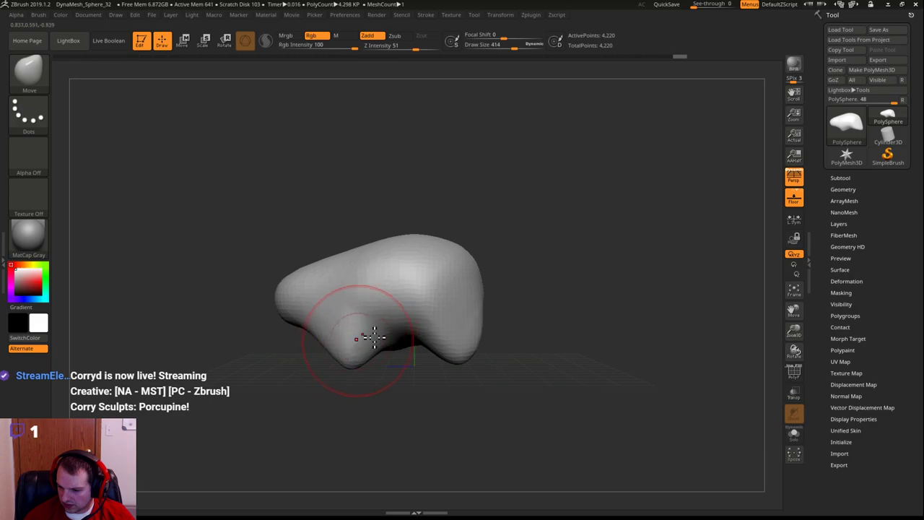
Set the draw size to 670 and adjust the broad proportions of the body and legs from the side and front
key("s")
left_click_drag(464, 336, 479, 337)
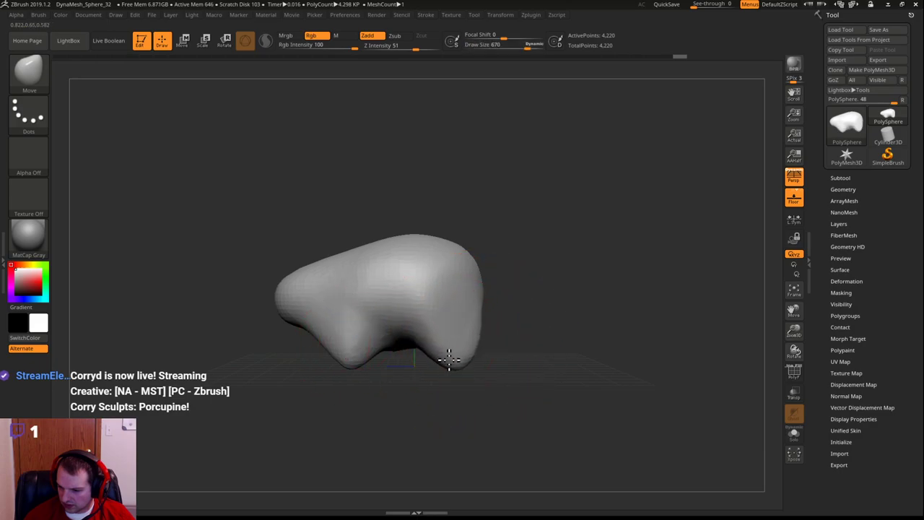
left_click_drag(532, 320, 501, 323)
left_click_drag(604, 315, 544, 316)
mouse_move(342, 302)
left_mouse_down()
mouse_move(375, 304)
mouse_move(383, 324)
mouse_move(544, 258)
mouse_move(465, 263)
left_mouse_up()
left_click_drag(377, 275, 501, 324)
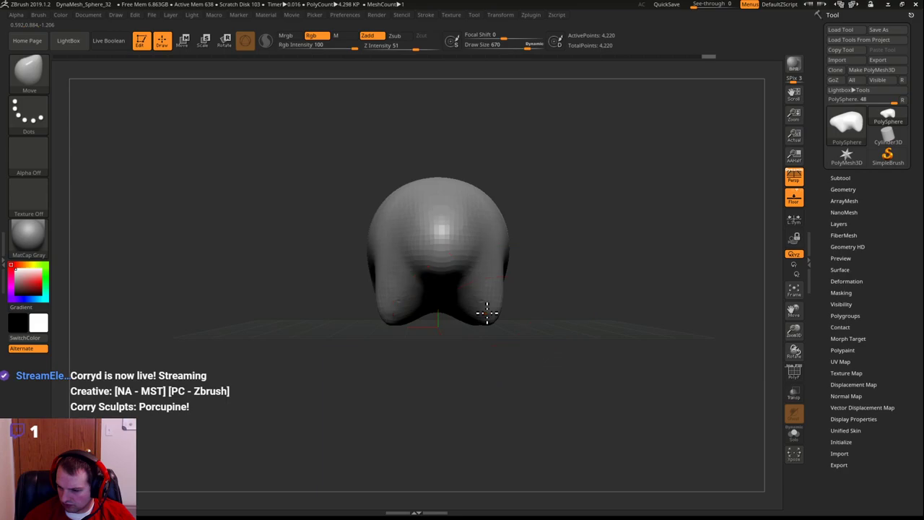
Set the draw size to 251, pull the legs into shape from underneath and remesh the body with DynaMesh
mouse_move(544, 299)
left_mouse_down()
mouse_move(479, 330)
mouse_move(489, 281)
mouse_move(460, 350)
mouse_move(433, 352)
mouse_move(445, 346)
mouse_move(457, 356)
mouse_move(434, 340)
mouse_move(457, 387)
left_mouse_up()
key("s")
key("s")
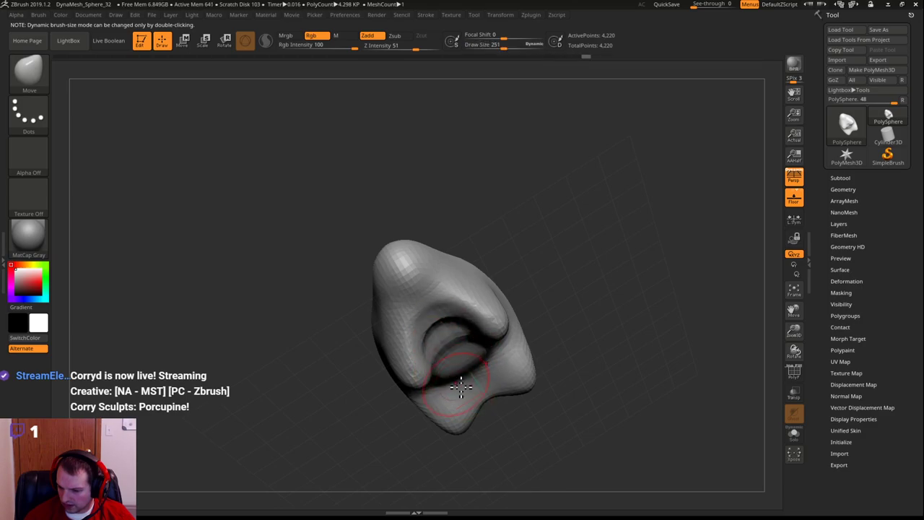
right_click_drag(457, 387, 518, 378)
left_click_drag(446, 378, 471, 383)
left_click_drag(613, 330, 592, 239, "ctrl")
Pull the leg tips further out and smooth the underside around them
right_click_drag(592, 239, 579, 268)
mouse_move(579, 267)
left_mouse_down()
mouse_move(578, 281)
mouse_move(445, 396)
mouse_move(462, 373)
mouse_move(461, 382)
left_mouse_up()
right_click_drag(461, 383, 489, 359)
left_click_drag(487, 360, 456, 371, "shift")
mouse_move(563, 296)
left_mouse_down()
mouse_move(621, 254)
mouse_move(556, 238)
mouse_move(579, 244)
mouse_move(558, 264)
left_mouse_up()
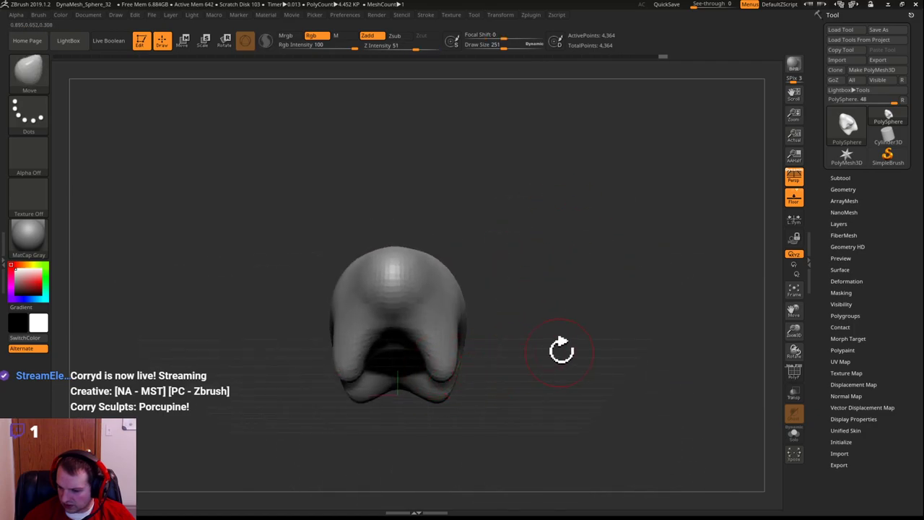
left_click_drag(561, 351, 466, 363)
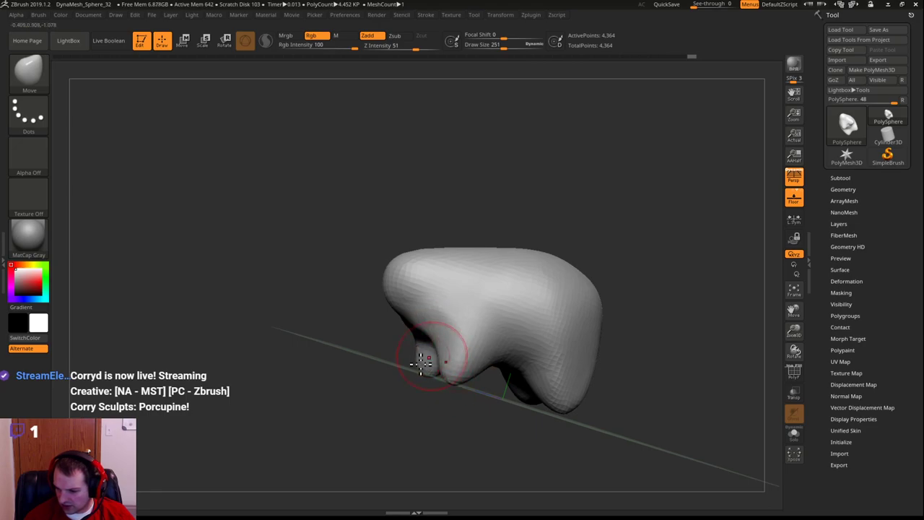
Reposition the front legs below the head and adjust the hind legs with a resized Move brush
right_click_drag(429, 359, 483, 339)
mouse_move(485, 339)
left_mouse_down()
mouse_move(489, 326)
mouse_move(501, 368)
mouse_move(520, 361)
mouse_move(481, 366)
left_mouse_up()
key("s")
left_click_drag(546, 385, 521, 389)
mouse_move(521, 389)
right_mouse_down()
mouse_move(580, 380)
mouse_move(534, 382)
mouse_move(549, 396)
right_mouse_up()
mouse_move(590, 380)
left_mouse_down()
mouse_move(584, 369)
mouse_move(571, 382)
left_mouse_up()
Smooth the legs and underside with a draw size of 238, then remesh the body with DynaMesh
mouse_move(461, 396)
left_mouse_down("shift")
mouse_move(474, 388)
mouse_move(451, 393)
left_mouse_up("shift")
key("s")
mouse_move(588, 385)
left_mouse_down()
mouse_move(592, 365)
mouse_move(590, 380)
mouse_move(577, 353)
left_mouse_up()
left_click_drag(495, 418, 494, 407)
mouse_move(494, 407)
right_mouse_down()
mouse_move(540, 361)
mouse_move(522, 354)
right_mouse_up()
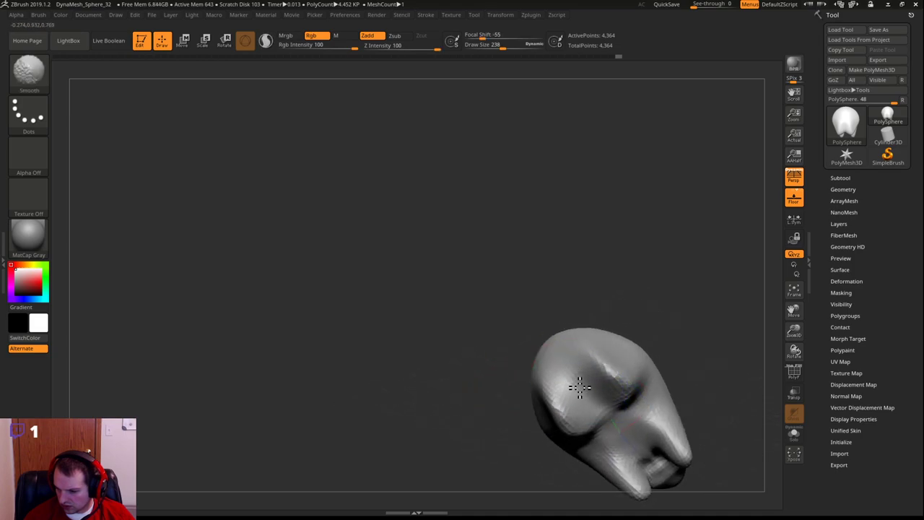
left_click_drag(371, 255, 458, 336, "ctrl")
Set the draw size to 492, even out the hips and rear of the body, and remesh with DynaMesh
mouse_move(563, 436)
left_mouse_down()
mouse_move(553, 420)
mouse_move(545, 433)
mouse_move(579, 434)
left_mouse_up()
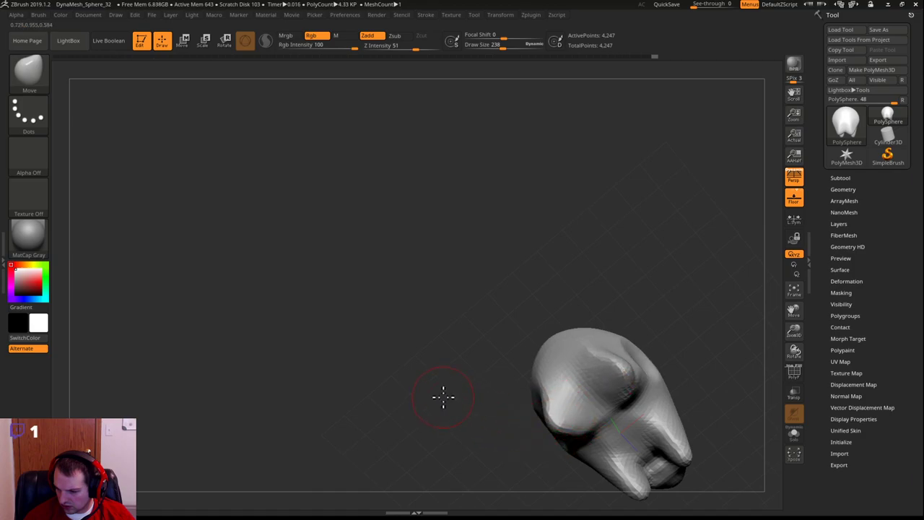
left_click_drag(444, 396, 480, 399)
mouse_move(692, 357)
left_mouse_down()
mouse_move(669, 320)
mouse_move(602, 357)
mouse_move(602, 341)
left_mouse_up()
key("s")
mouse_move(546, 361)
left_mouse_down()
mouse_move(549, 368)
mouse_move(499, 371)
left_mouse_up()
mouse_move(533, 433)
left_mouse_down("shift")
mouse_move(569, 428)
mouse_move(513, 399)
mouse_move(532, 437)
left_mouse_up("shift")
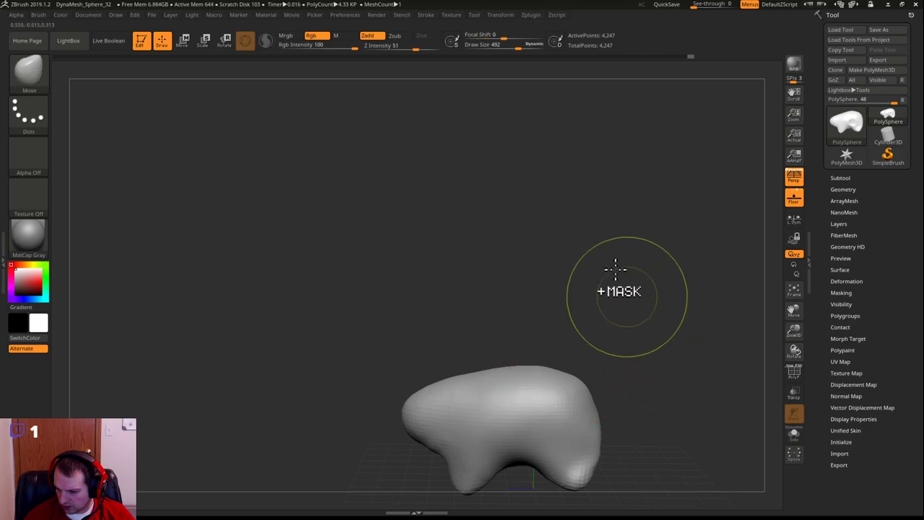
left_click_drag(598, 290, 558, 337)
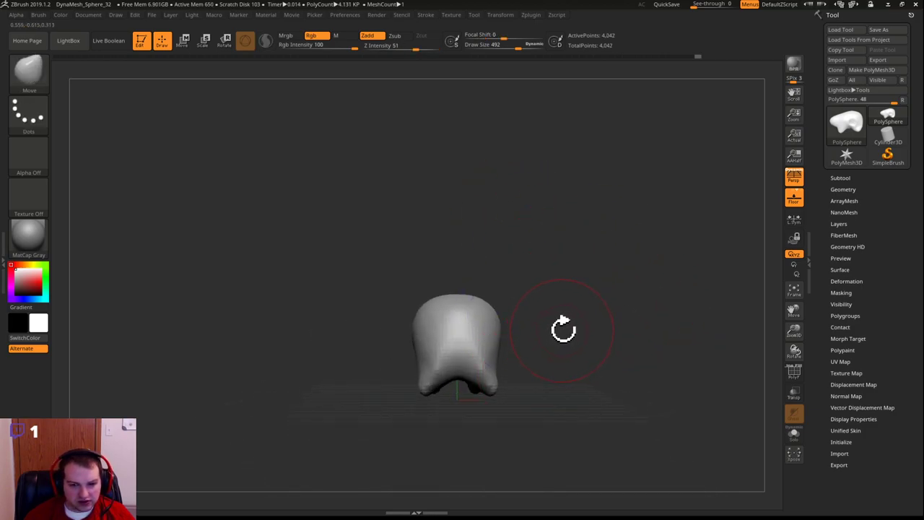
Push in the rump between the hind legs, adjust the back, and remesh the body with DynaMesh
left_click_drag(459, 379, 454, 351)
left_click_drag(588, 358, 520, 361)
mouse_move(452, 340)
left_mouse_down()
mouse_move(465, 342)
mouse_move(471, 313)
left_mouse_up()
key("shift")
left_click_drag(366, 281, 390, 299, "ctrl")
Round out the rump and move the hind legs into place from the side and rear
left_click_drag(485, 393, 495, 393)
mouse_move(476, 320)
left_mouse_down()
mouse_move(464, 322)
mouse_move(470, 305)
left_mouse_up()
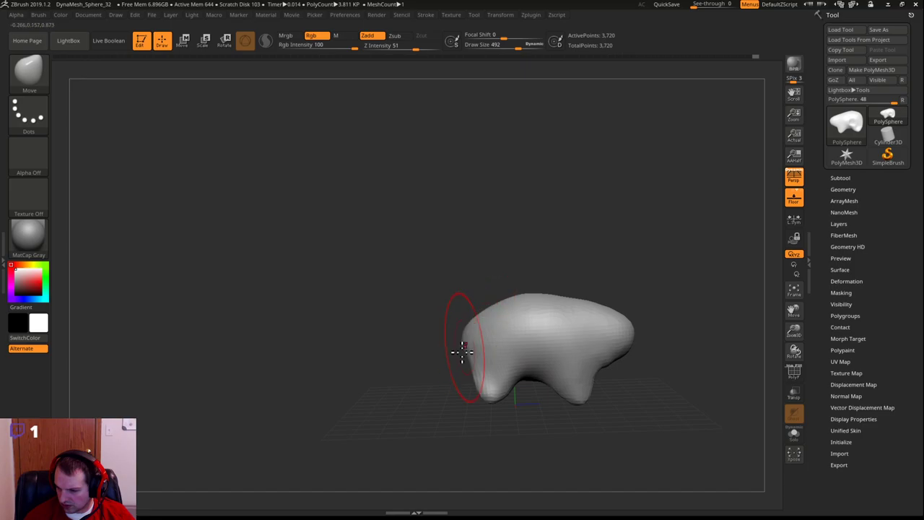
left_click_drag(399, 346, 466, 354, "shift")
left_click_drag(441, 396, 456, 392)
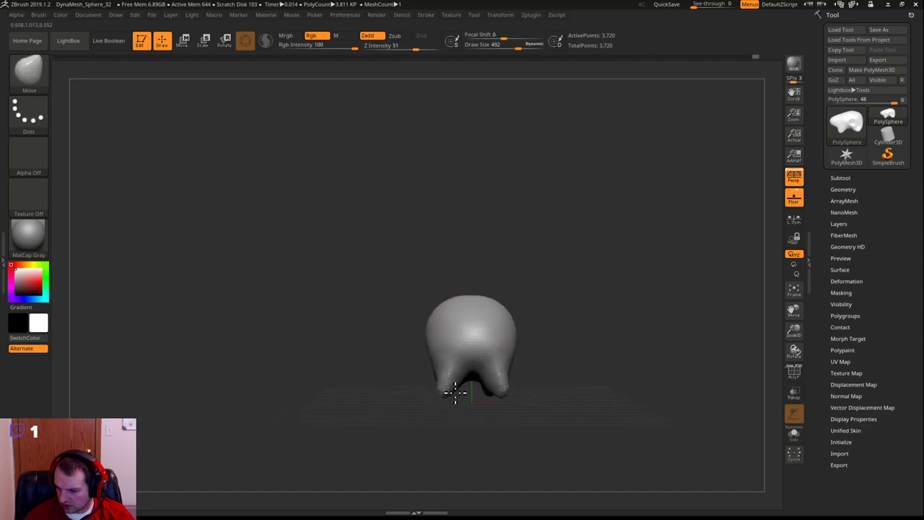
Set the draw size to 358 and reshape the hind and front legs so they stand apart beneath the body
key("s")
mouse_move(552, 401)
left_mouse_down()
mouse_move(452, 382)
mouse_move(450, 392)
mouse_move(451, 380)
mouse_move(433, 421)
mouse_move(484, 418)
mouse_move(458, 413)
left_mouse_up()
mouse_move(389, 423)
left_mouse_down()
mouse_move(440, 425)
mouse_move(469, 413)
mouse_move(462, 408)
left_mouse_up()
mouse_move(510, 368)
left_mouse_down()
mouse_move(513, 324)
mouse_move(520, 369)
mouse_move(480, 370)
mouse_move(516, 388)
mouse_move(469, 390)
left_mouse_up()
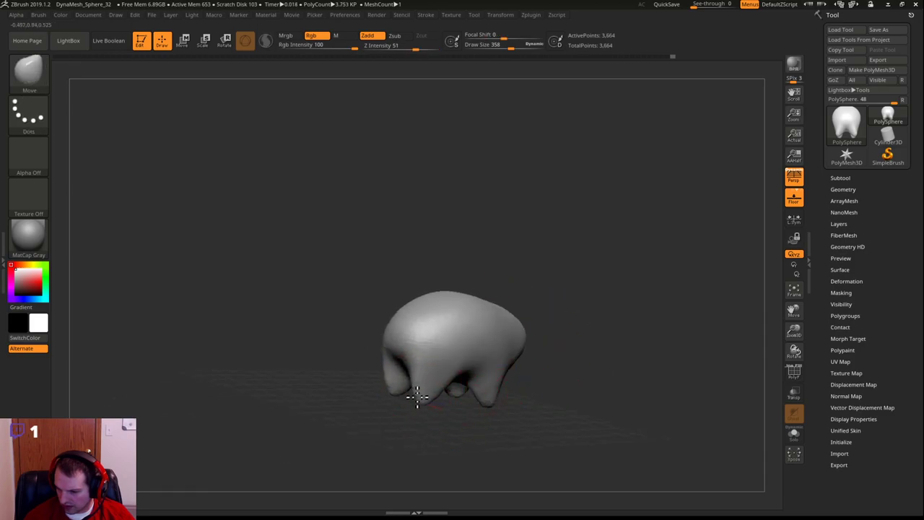
mouse_move(596, 301)
left_mouse_down()
mouse_move(540, 356)
mouse_move(551, 287)
mouse_move(594, 310)
left_mouse_up()
Even out the curve of the back above the shoulders and round the rump
mouse_move(561, 316)
left_mouse_down()
mouse_move(549, 325)
mouse_move(572, 315)
mouse_move(542, 331)
mouse_move(575, 324)
mouse_move(672, 338)
left_mouse_up()
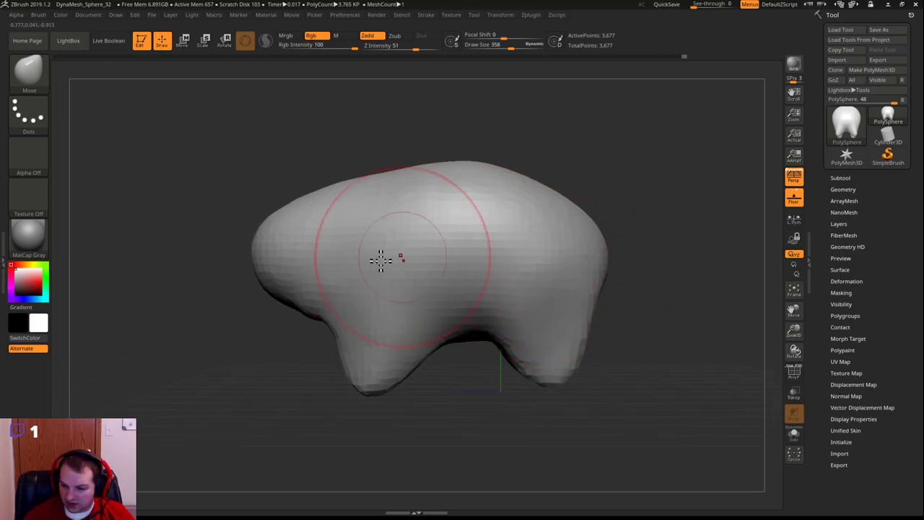
left_click_drag(398, 162, 408, 182)
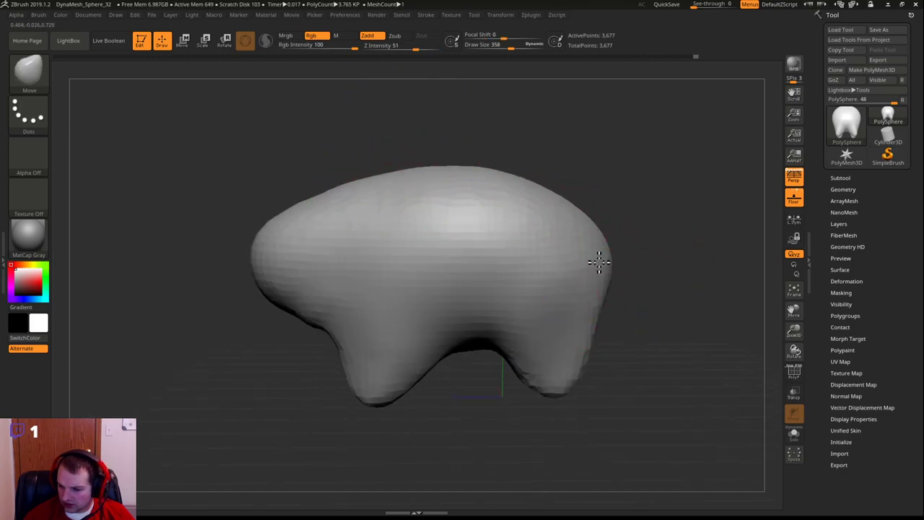
left_click_drag(652, 267, 629, 260)
left_click_drag(243, 356, 286, 347)
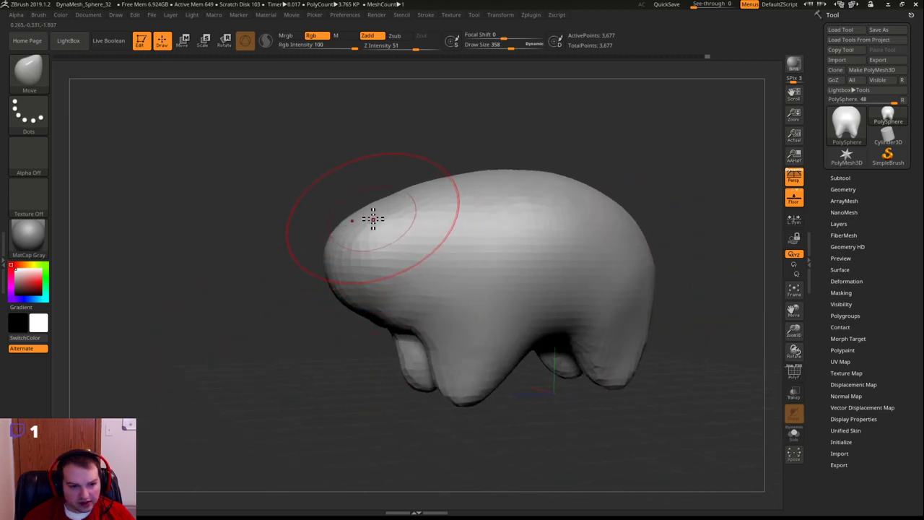
Pull the front of the head down into a sloping snout and remesh the body with DynaMesh
left_click_drag(351, 231, 351, 324)
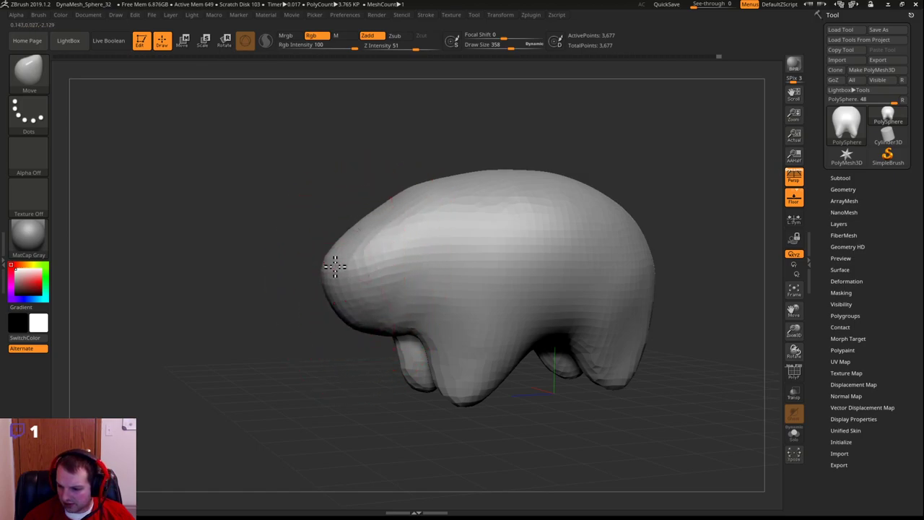
mouse_move(353, 270)
left_mouse_down()
mouse_move(333, 309)
mouse_move(351, 374)
mouse_move(522, 340)
mouse_move(509, 331)
left_mouse_up()
left_click_drag(453, 322, 334, 274)
mouse_move(216, 310)
left_mouse_down()
mouse_move(306, 306)
mouse_move(281, 311)
mouse_move(313, 315)
left_mouse_up()
left_click_drag(457, 244, 469, 268, "ctrl")
Lengthen the hind leg and broaden its tip into a flatter foot
mouse_move(549, 264)
left_mouse_down()
mouse_move(450, 258)
mouse_move(321, 355)
mouse_move(221, 342)
mouse_move(246, 366)
left_mouse_up()
left_click_drag(542, 344, 641, 386)
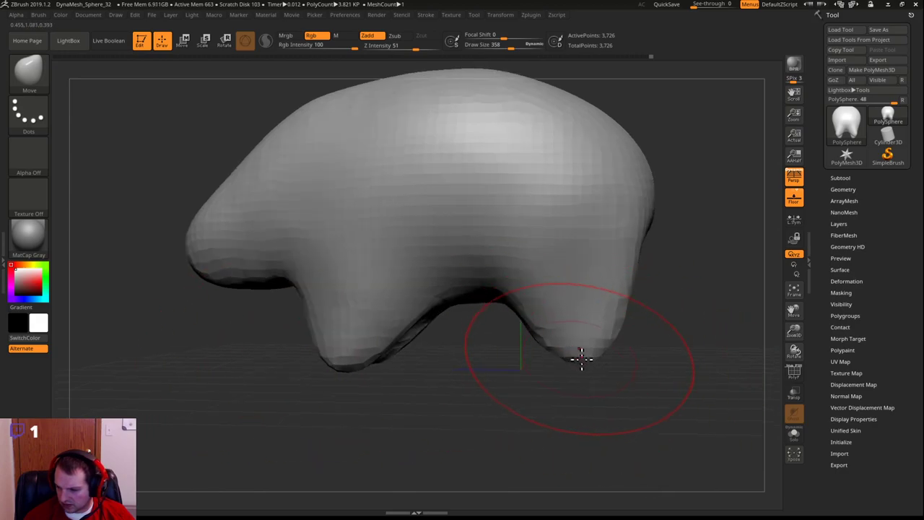
left_click_drag(553, 392, 564, 398)
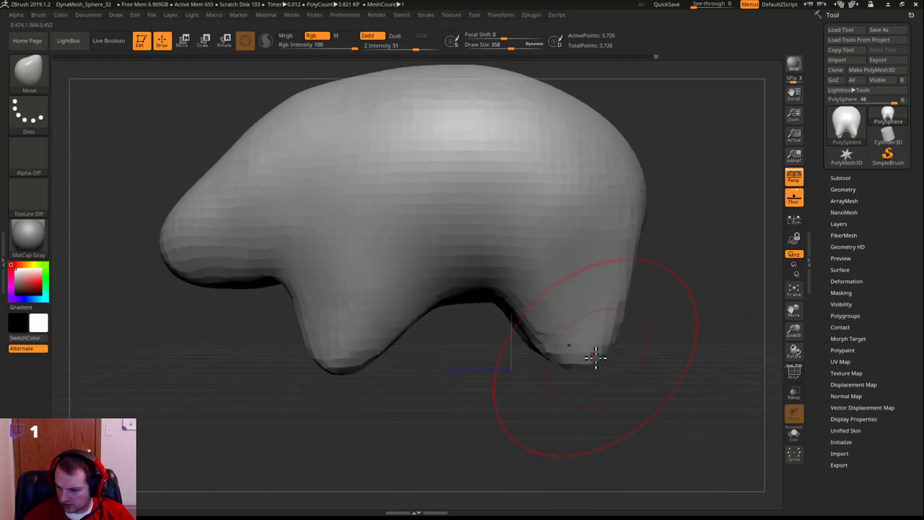
left_click_drag(596, 356, 570, 367)
Slim the front leg by pushing in its back edge, widen its foot, and remesh with DynaMesh
mouse_move(420, 312)
left_mouse_down()
mouse_move(384, 270)
mouse_move(386, 293)
left_mouse_up()
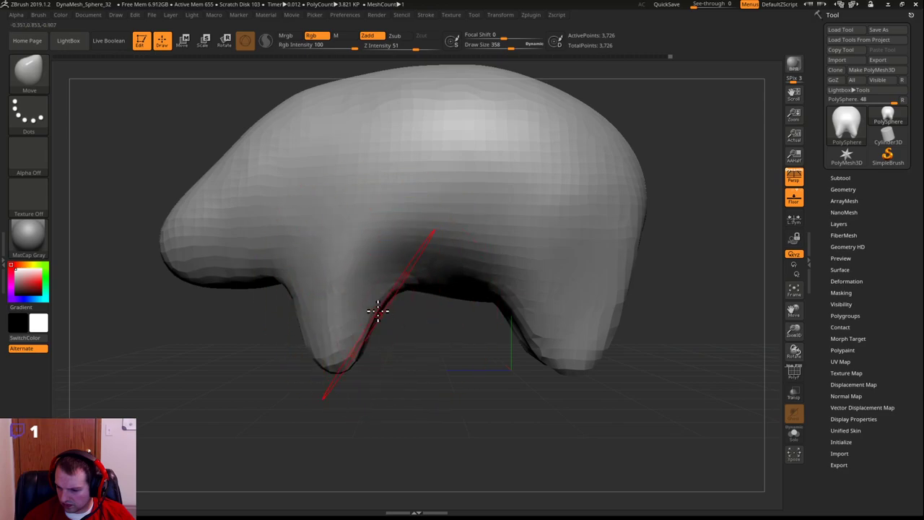
mouse_move(334, 303)
left_mouse_down()
mouse_move(324, 293)
mouse_move(353, 305)
left_mouse_up()
left_click_drag(354, 347, 366, 354)
left_click_drag(188, 377, 246, 422, "ctrl")
left_click_drag(209, 383, 254, 383)
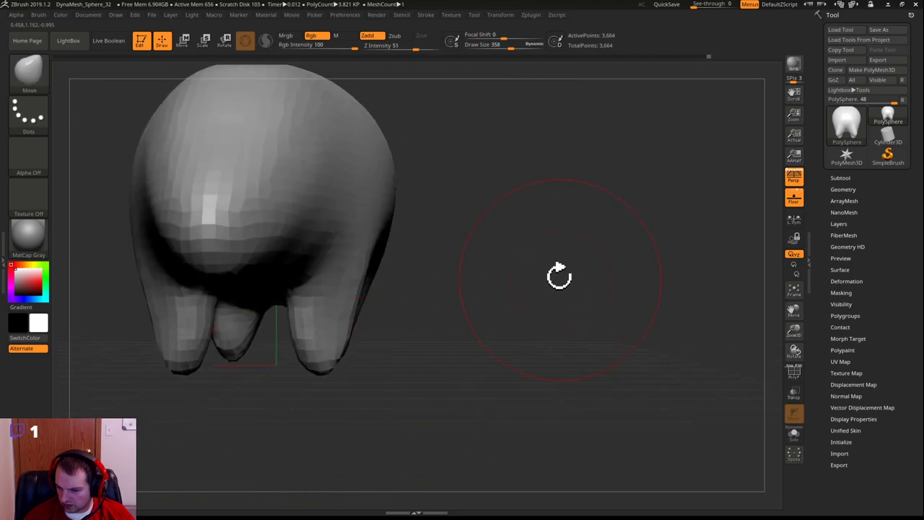
Set the draw size to 483 and refine the shoulders, upper back and flanks from several angles
mouse_move(504, 261)
left_mouse_down()
mouse_move(470, 258)
mouse_move(505, 256)
mouse_move(473, 261)
mouse_move(480, 266)
mouse_move(557, 260)
mouse_move(530, 273)
mouse_move(530, 246)
mouse_move(540, 262)
mouse_move(527, 291)
mouse_move(538, 320)
mouse_move(530, 322)
mouse_move(539, 322)
left_mouse_up()
key("s")
left_click_drag(551, 286, 489, 285)
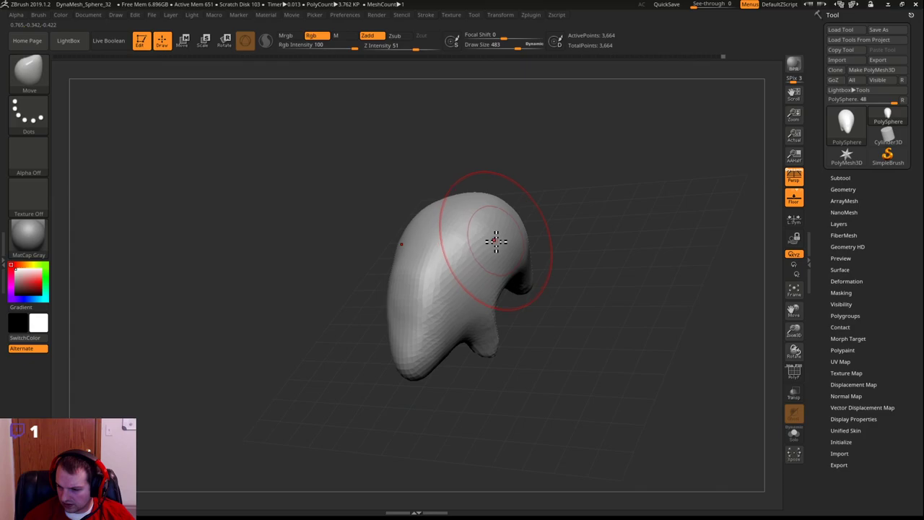
mouse_move(589, 241)
left_mouse_down()
mouse_move(602, 258)
mouse_move(607, 244)
mouse_move(557, 261)
left_mouse_up()
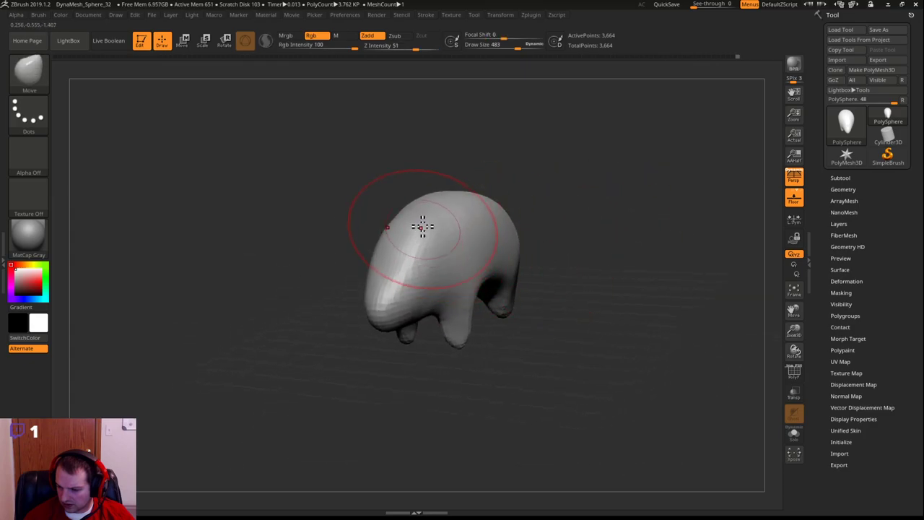
left_click_drag(413, 214, 418, 221)
left_click_drag(621, 204, 551, 234)
left_click_drag(617, 163, 575, 207)
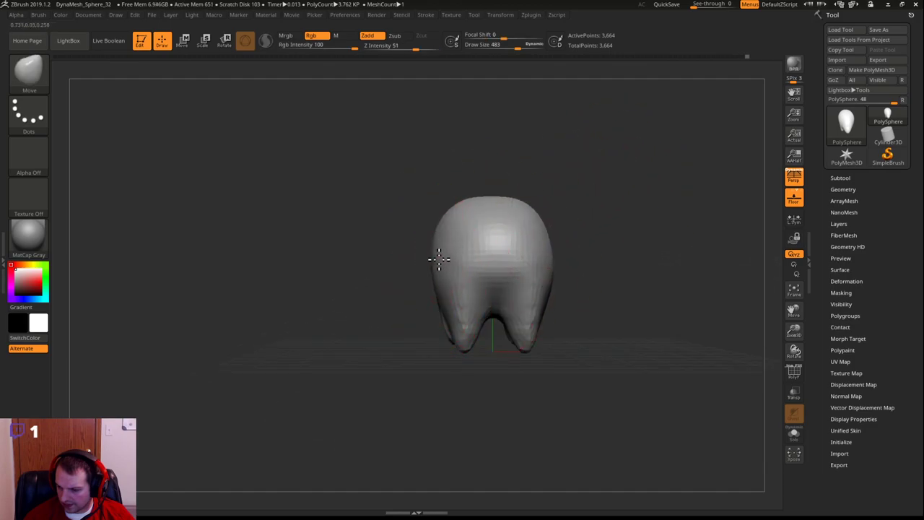
left_click_drag(407, 287, 437, 305)
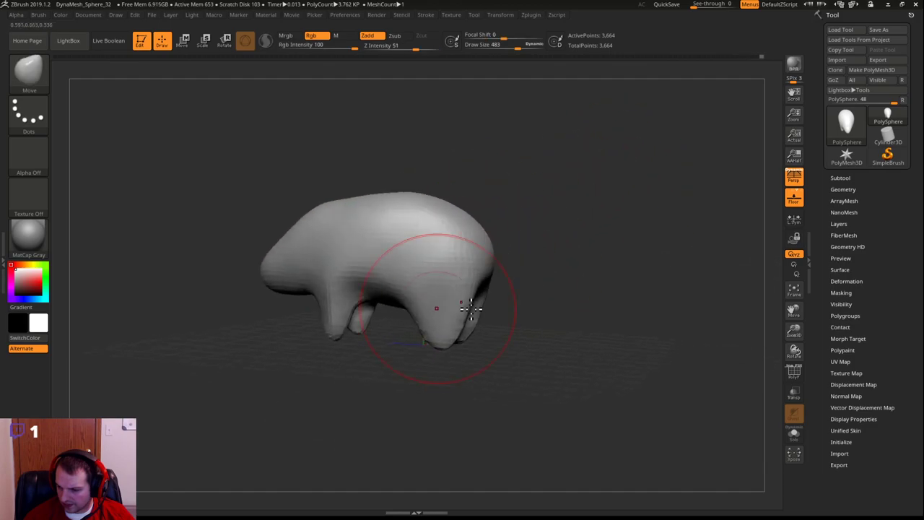
Refine the head, snout and neck with the Move brush at draw size 271, and smooth the area in front of the front leg
mouse_move(617, 253)
left_mouse_down()
mouse_move(596, 265)
mouse_move(646, 264)
mouse_move(592, 267)
left_mouse_up()
left_click_drag(632, 237, 630, 218)
mouse_move(644, 294)
left_mouse_down()
mouse_move(645, 286)
mouse_move(613, 276)
mouse_move(579, 289)
mouse_move(621, 271)
mouse_move(458, 309)
mouse_move(466, 231)
left_mouse_up()
key("s")
key("s")
key("s")
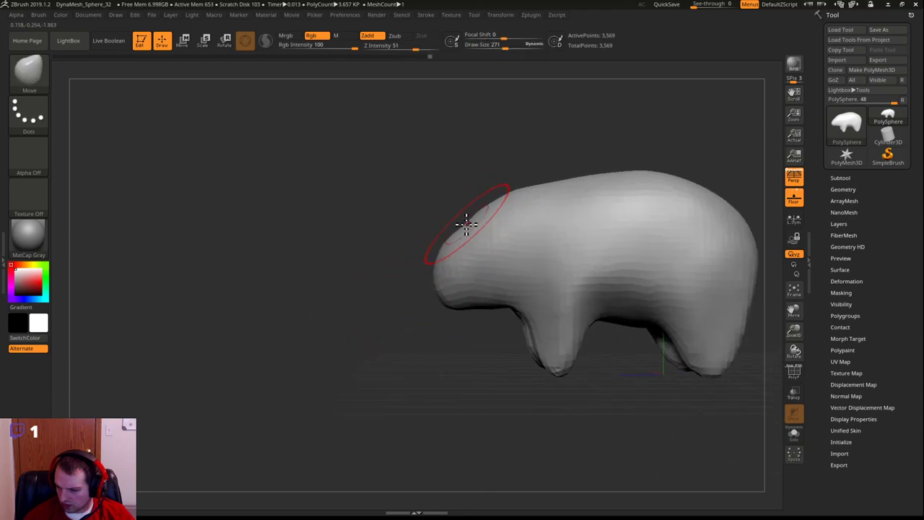
mouse_move(483, 306)
left_mouse_down()
mouse_move(479, 284)
mouse_move(473, 304)
left_mouse_up()
mouse_move(396, 305)
left_mouse_down()
mouse_move(556, 306)
mouse_move(536, 309)
left_mouse_up()
left_click_drag(439, 283, 456, 295)
mouse_move(527, 258)
left_mouse_down()
mouse_move(532, 252)
mouse_move(527, 279)
left_mouse_up()
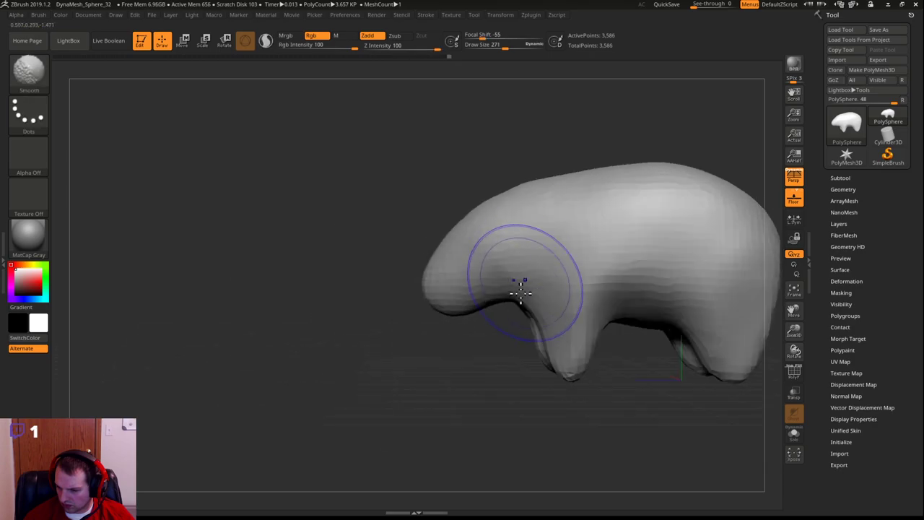
mouse_move(364, 368)
left_mouse_down()
mouse_move(253, 389)
mouse_move(324, 376)
mouse_move(313, 392)
left_mouse_up()
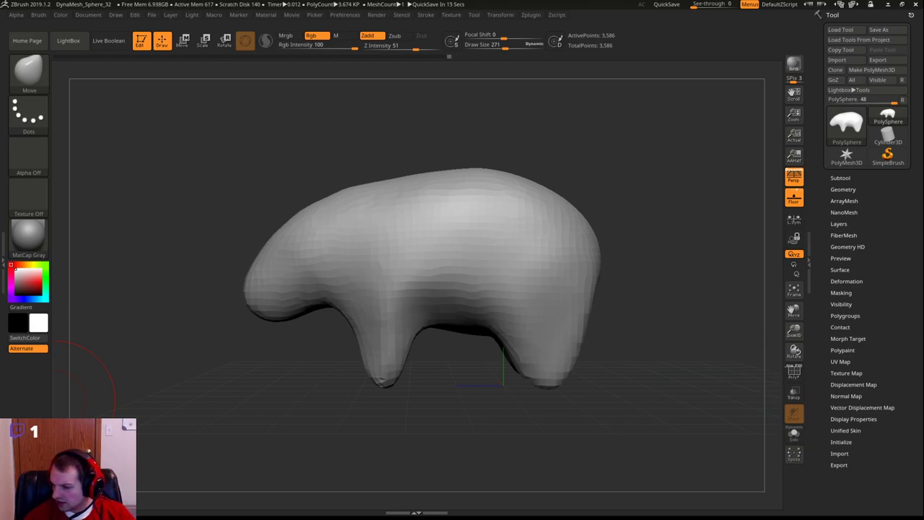
Set the DynaMesh resolution to 64 and remesh the body
left_click(841, 189)
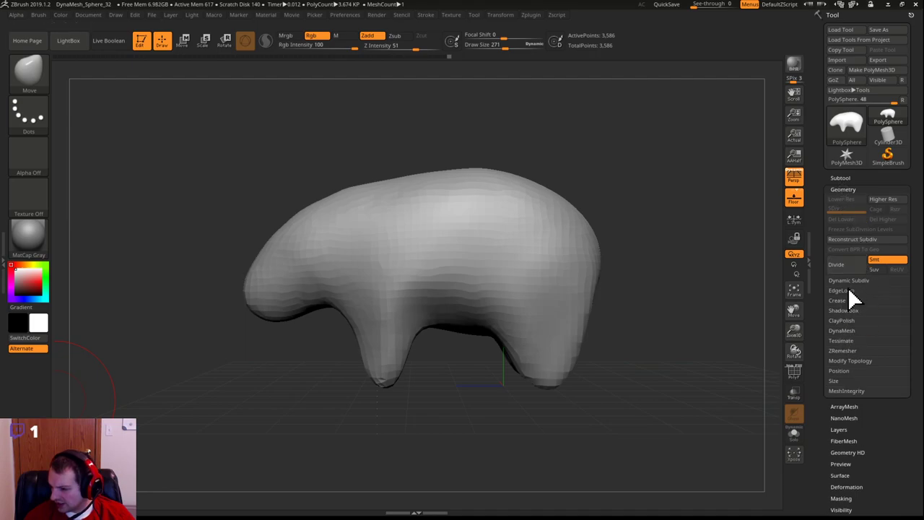
left_click(844, 331)
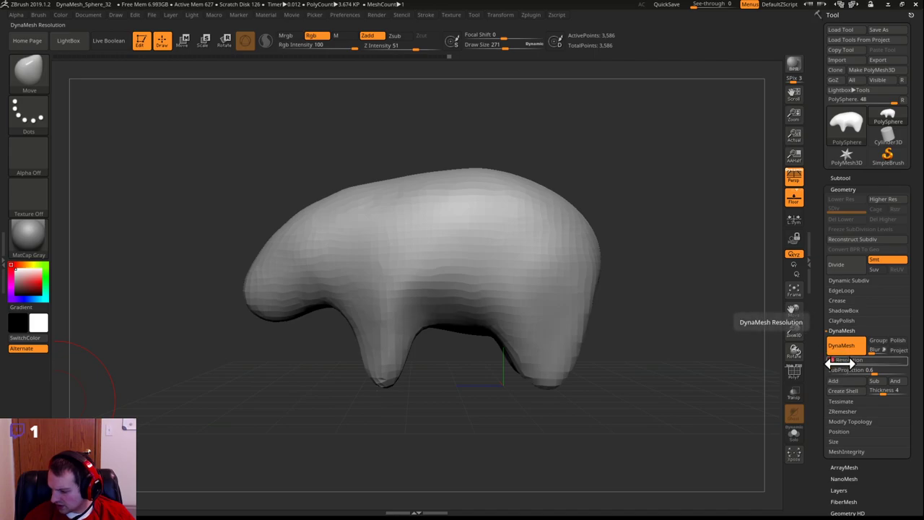
type("64")
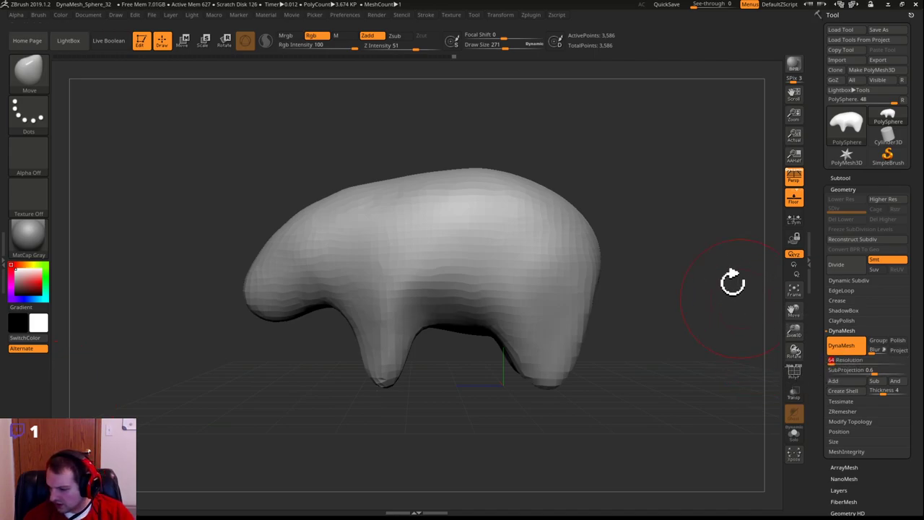
mouse_move(693, 225)
left_mouse_down()
mouse_move(685, 233)
mouse_move(675, 225)
left_mouse_up()
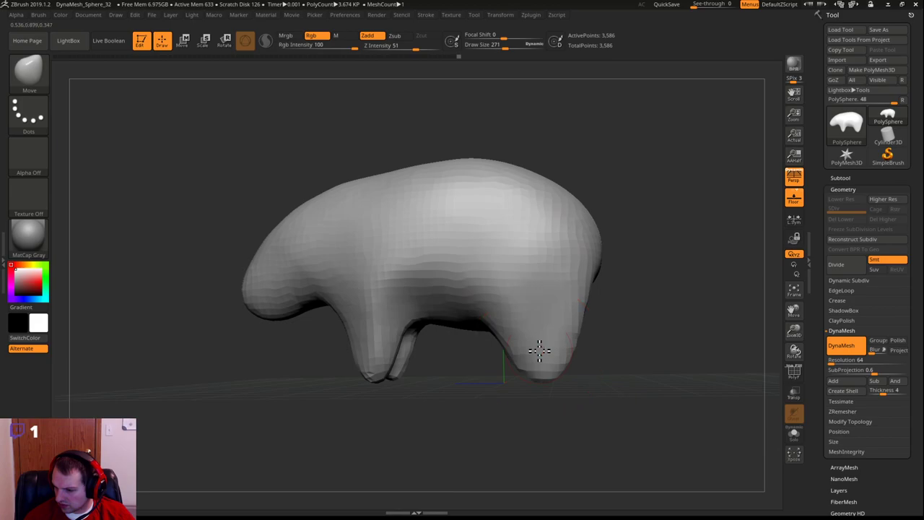
left_click_drag(660, 147, 594, 241, "ctrl")
Reshape the hind leg with the Move brush, defining the bend between the thigh and the foot
left_click_drag(535, 308, 516, 295)
left_click_drag(529, 334, 524, 318)
left_click_drag(522, 365, 573, 348)
left_click_drag(534, 306, 524, 301)
mouse_move(618, 261)
left_mouse_down()
mouse_move(582, 264)
mouse_move(552, 304)
mouse_move(483, 295)
left_mouse_up()
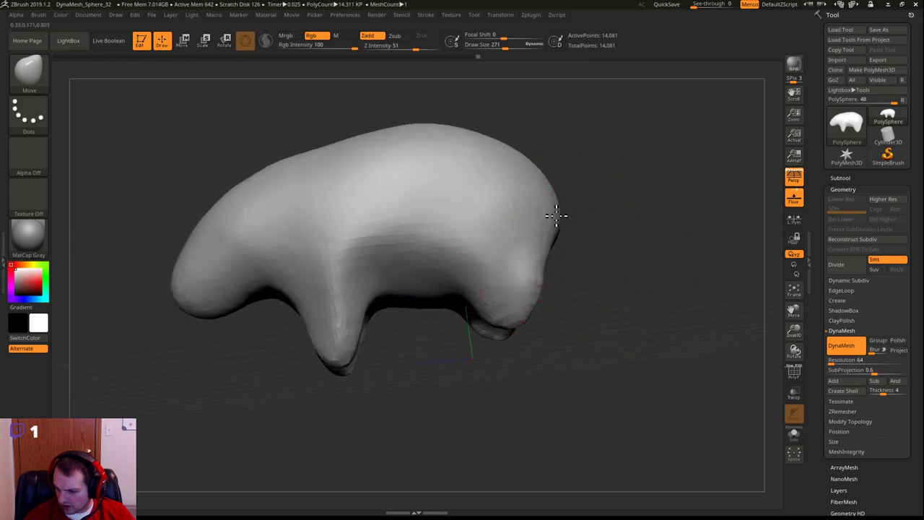
Set the draw size to 138, refine the hind foot and heel, and remesh with DynaMesh
mouse_move(615, 210)
left_mouse_down()
mouse_move(499, 314)
mouse_move(571, 324)
left_mouse_up()
key("s")
key("s")
left_click_drag(501, 322, 481, 354)
left_click_drag(623, 303, 634, 294, "ctrl")
mouse_move(634, 294)
left_mouse_down()
mouse_move(586, 332)
mouse_move(590, 340)
mouse_move(535, 335)
mouse_move(583, 367)
left_mouse_up()
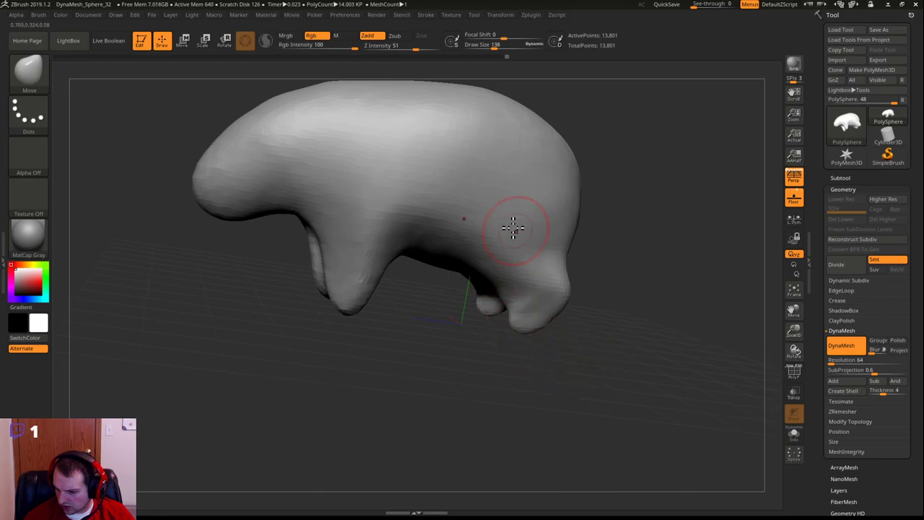
Build up the hind thigh and lower leg with the ClayBuildup brush at draw size 179
key("b")
key("c")
key("b")
mouse_move(679, 256)
left_mouse_down()
mouse_move(643, 278)
mouse_move(644, 290)
left_mouse_up()
key("s")
left_click_drag(644, 291, 639, 297)
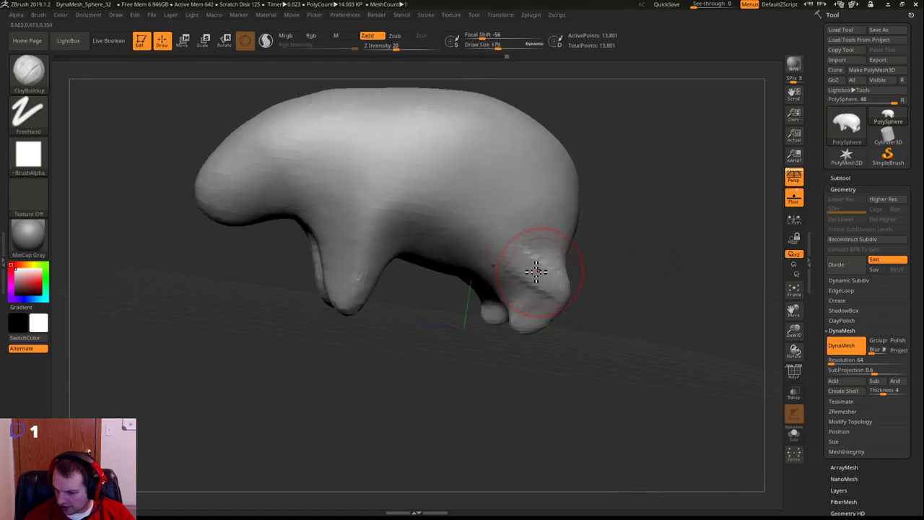
left_click_drag(648, 301, 548, 293)
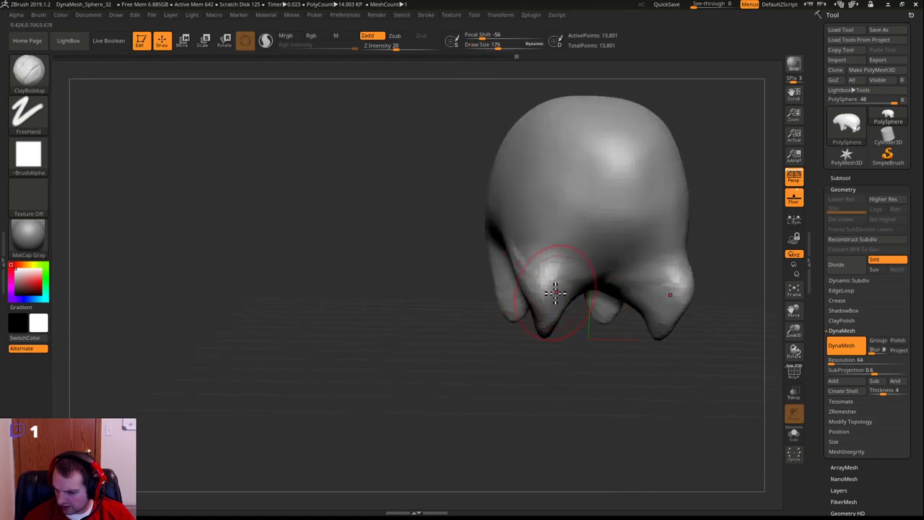
left_click_drag(645, 337, 544, 333)
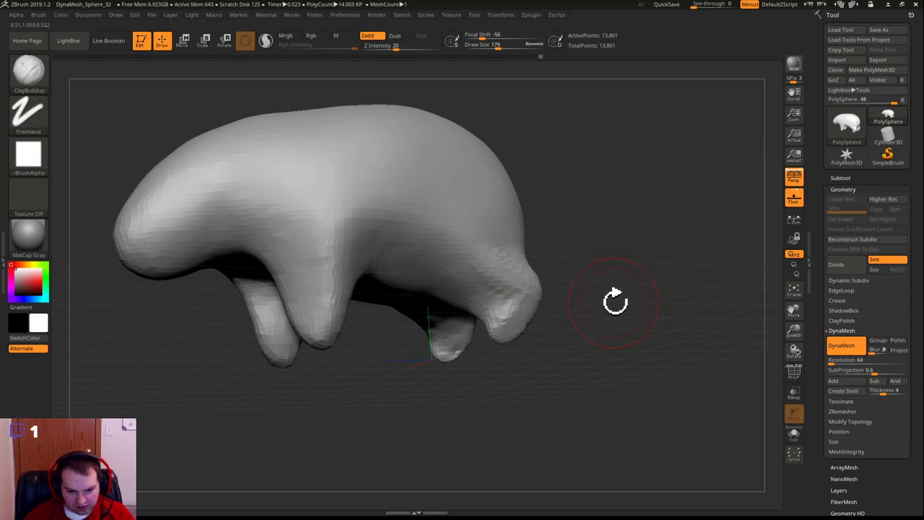
left_click_drag(601, 289, 517, 249)
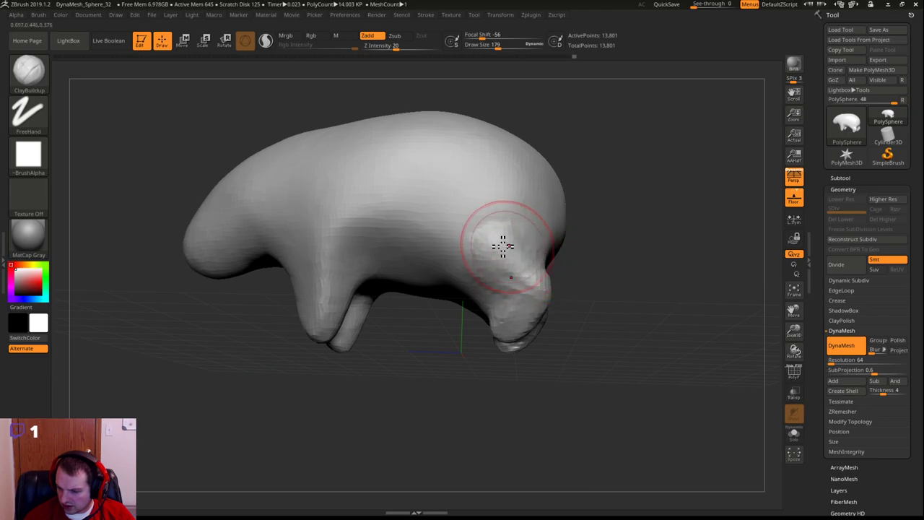
mouse_move(515, 291)
left_mouse_down()
mouse_move(485, 255)
mouse_move(495, 291)
mouse_move(527, 276)
mouse_move(553, 297)
mouse_move(518, 278)
mouse_move(515, 330)
left_mouse_up()
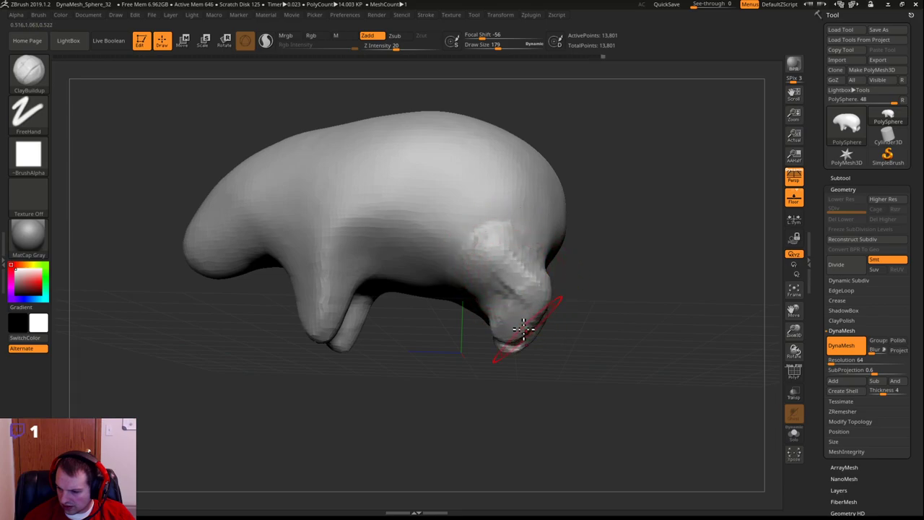
Set the draw size to 90 and add clay volume to the hind foot
mouse_move(609, 316)
left_mouse_down()
mouse_move(570, 332)
mouse_move(628, 312)
mouse_move(457, 344)
mouse_move(420, 320)
mouse_move(416, 337)
mouse_move(421, 301)
mouse_move(431, 294)
left_mouse_up()
key("s")
mouse_move(426, 328)
left_mouse_down()
mouse_move(483, 351)
mouse_move(513, 402)
mouse_move(525, 382)
mouse_move(581, 357)
mouse_move(528, 361)
mouse_move(374, 338)
left_mouse_up()
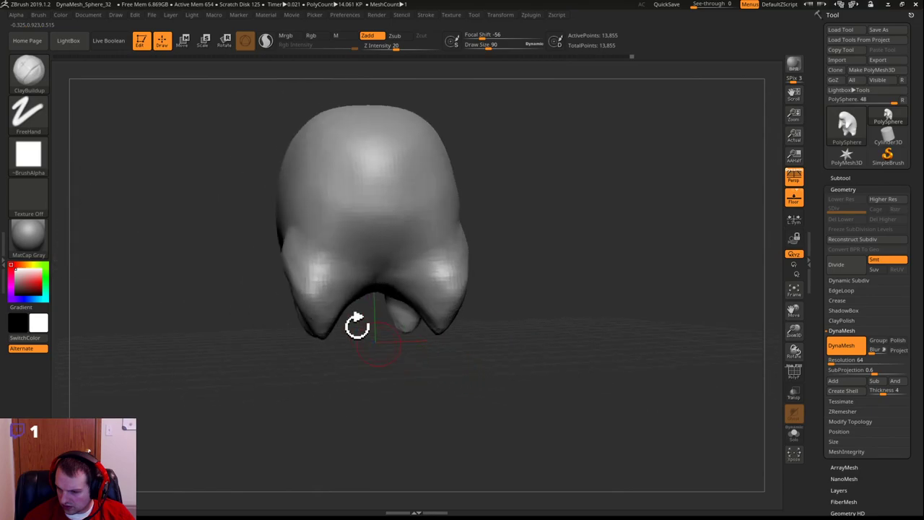
mouse_move(400, 387)
left_mouse_down()
mouse_move(284, 239)
mouse_move(311, 276)
mouse_move(286, 264)
left_mouse_up()
mouse_move(520, 294)
left_mouse_down()
mouse_move(509, 305)
mouse_move(467, 309)
mouse_move(522, 281)
mouse_move(443, 270)
mouse_move(398, 289)
mouse_move(326, 260)
left_mouse_up()
mouse_move(423, 272)
left_mouse_down()
mouse_move(330, 273)
mouse_move(427, 308)
mouse_move(392, 330)
mouse_move(470, 330)
mouse_move(475, 293)
mouse_move(495, 315)
mouse_move(489, 320)
mouse_move(568, 307)
mouse_move(468, 254)
left_mouse_up()
mouse_move(534, 252)
left_mouse_down()
mouse_move(470, 270)
mouse_move(519, 330)
mouse_move(476, 306)
mouse_move(488, 301)
mouse_move(423, 282)
mouse_move(398, 240)
mouse_move(415, 231)
mouse_move(422, 253)
left_mouse_up()
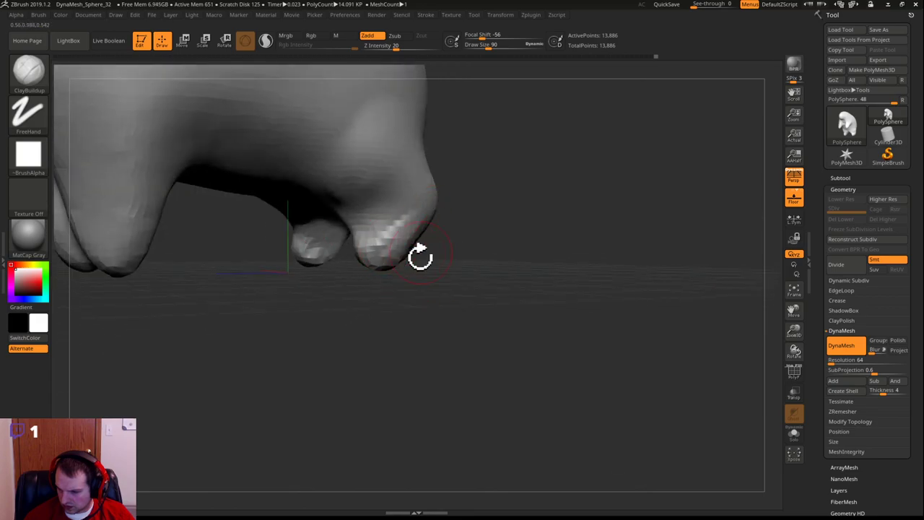
Add clay to the hind knee, carve the crease between knee and foot, then smooth and remesh the leg
mouse_move(357, 178)
left_mouse_down()
mouse_move(384, 202)
mouse_move(392, 232)
left_mouse_up()
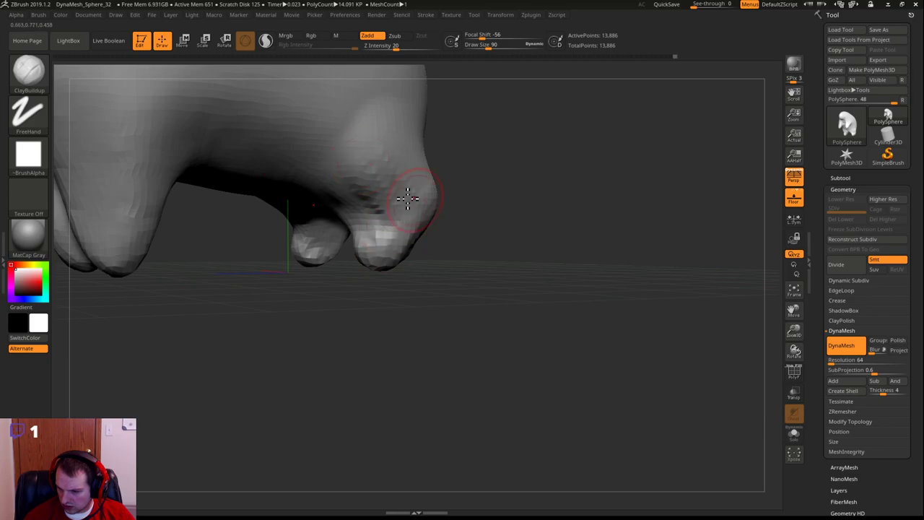
mouse_move(355, 215)
left_mouse_down("alt")
mouse_move(351, 221)
mouse_move(370, 217)
left_mouse_up("alt")
mouse_move(445, 230)
left_mouse_down()
mouse_move(526, 221)
mouse_move(376, 235)
left_mouse_up()
mouse_move(303, 226)
left_mouse_down("alt")
mouse_move(315, 233)
mouse_move(337, 221)
left_mouse_up("alt")
right_click_drag(402, 216, 340, 217)
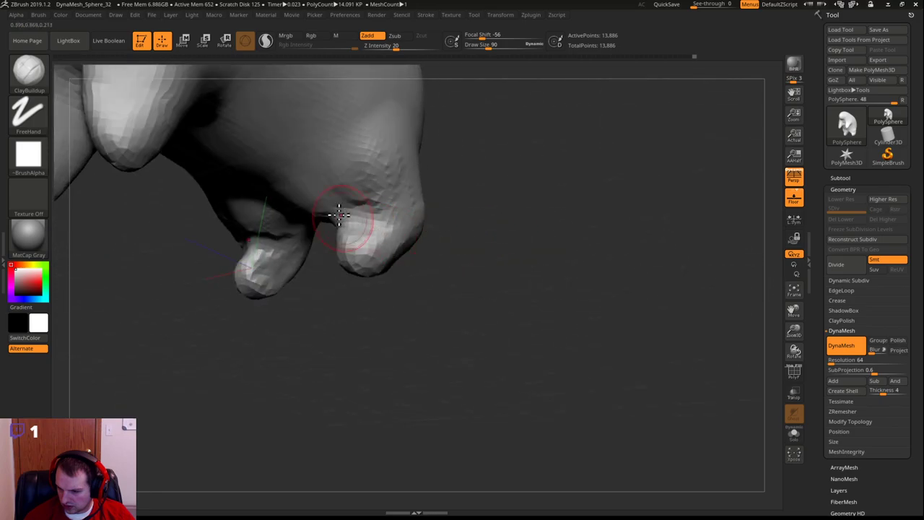
key("shift")
mouse_move(528, 229)
right_mouse_down()
mouse_move(484, 294)
mouse_move(468, 200)
right_mouse_up()
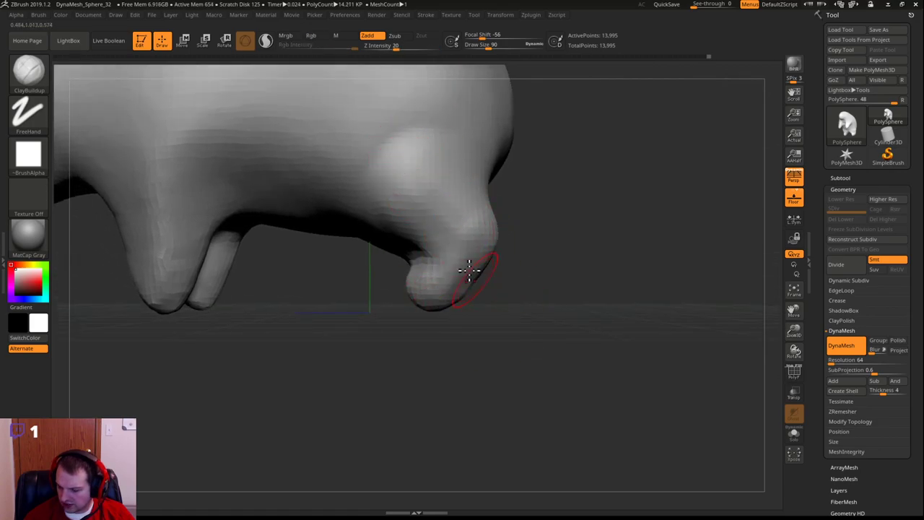
Build up the hind lower leg, heel and outer thigh with ClayBuildup strokes
left_click_drag(480, 246, 435, 284)
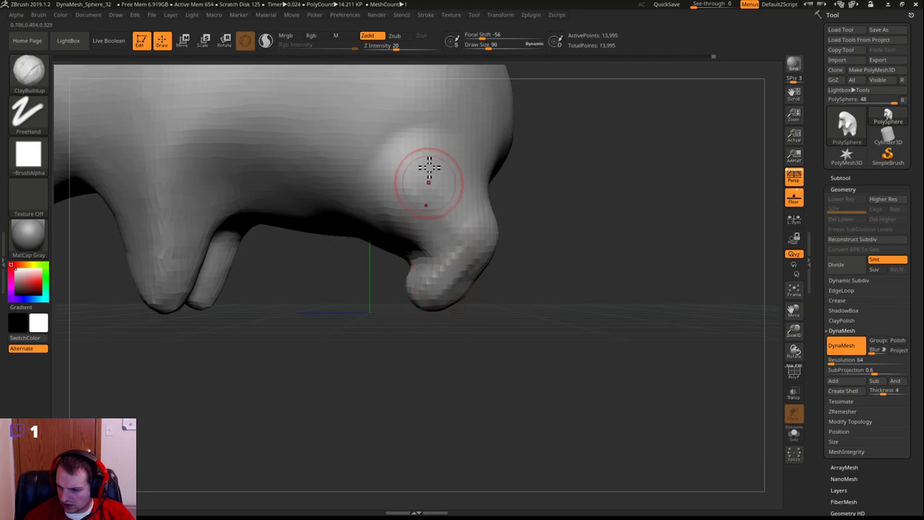
mouse_move(416, 149)
left_mouse_down()
mouse_move(387, 173)
mouse_move(472, 228)
left_mouse_up()
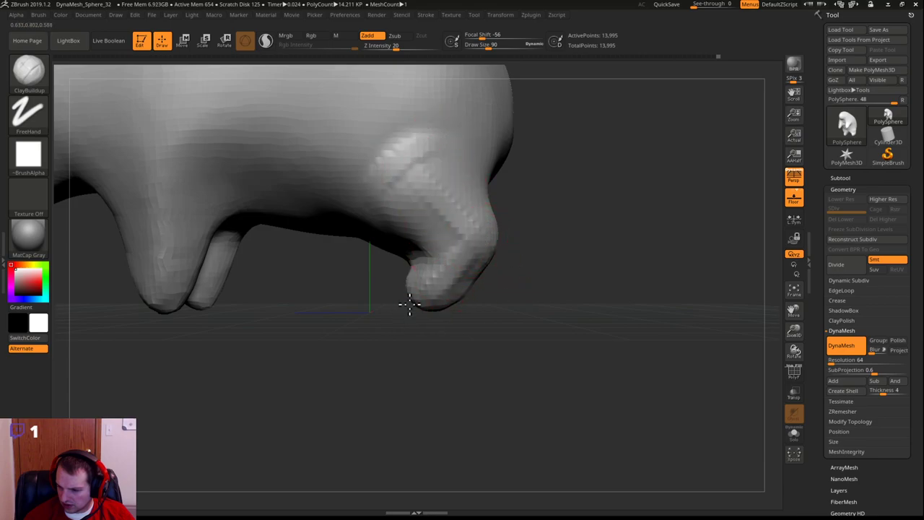
mouse_move(392, 371)
left_mouse_down()
mouse_move(448, 361)
mouse_move(489, 333)
mouse_move(464, 345)
mouse_move(503, 300)
left_mouse_up()
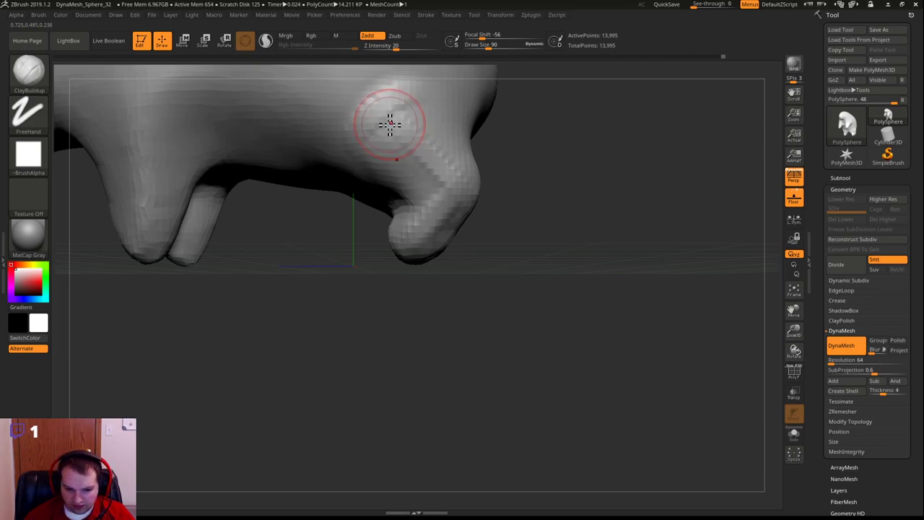
left_click_drag(387, 123, 394, 152)
mouse_move(377, 187)
left_mouse_down()
mouse_move(404, 137)
mouse_move(438, 159)
mouse_move(460, 156)
left_mouse_up()
mouse_move(542, 203)
left_mouse_down()
mouse_move(553, 216)
mouse_move(538, 198)
left_mouse_up()
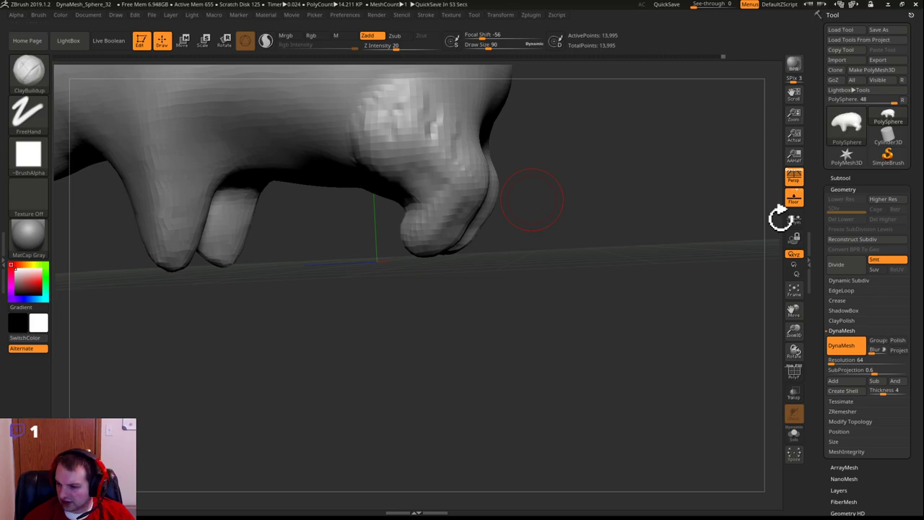
Save the porcupine project
left_click_drag(779, 217, 550, 186)
left_click_drag(644, 277, 629, 237, "alt")
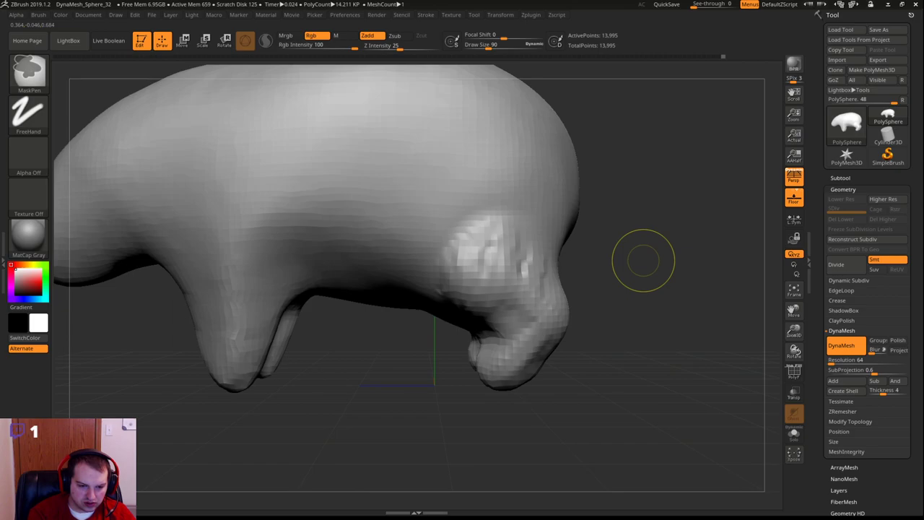
key("ctrl+s")
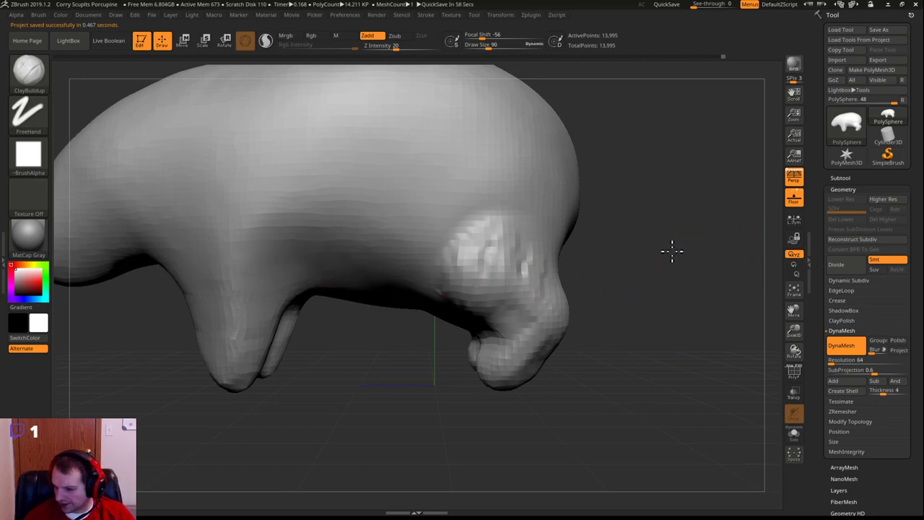
Smooth the rough clay strokes on the hind thigh and lower leg
left_click_drag(675, 250, 638, 252)
mouse_move(508, 239)
left_mouse_down("shift")
mouse_move(478, 268)
mouse_move(537, 301)
mouse_move(533, 344)
mouse_move(534, 250)
left_mouse_up("shift")
left_click_drag(672, 301, 623, 325)
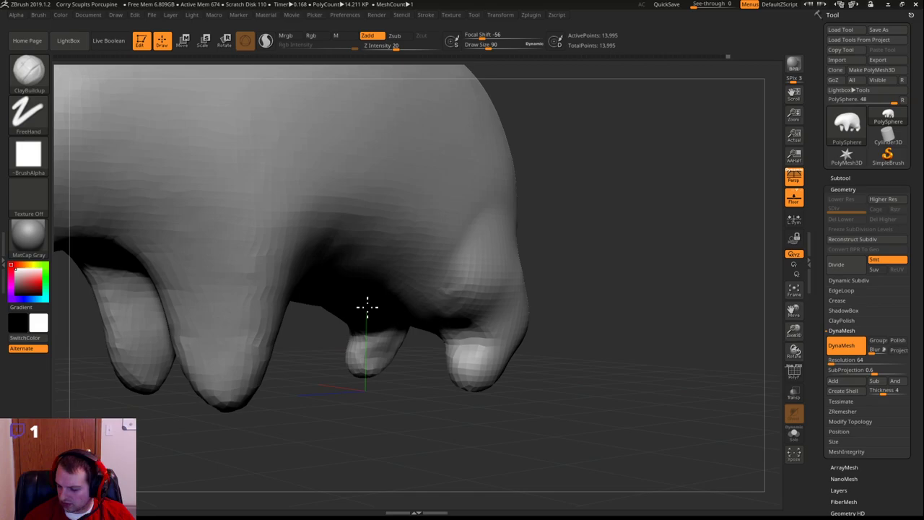
right_click_drag(367, 307, 567, 301)
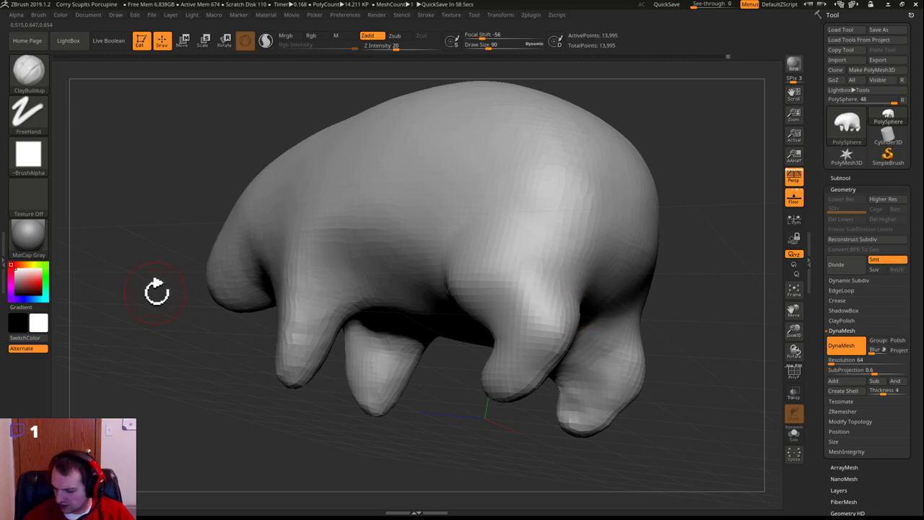
mouse_move(711, 253)
left_mouse_down()
mouse_move(745, 258)
mouse_move(574, 264)
left_mouse_up()
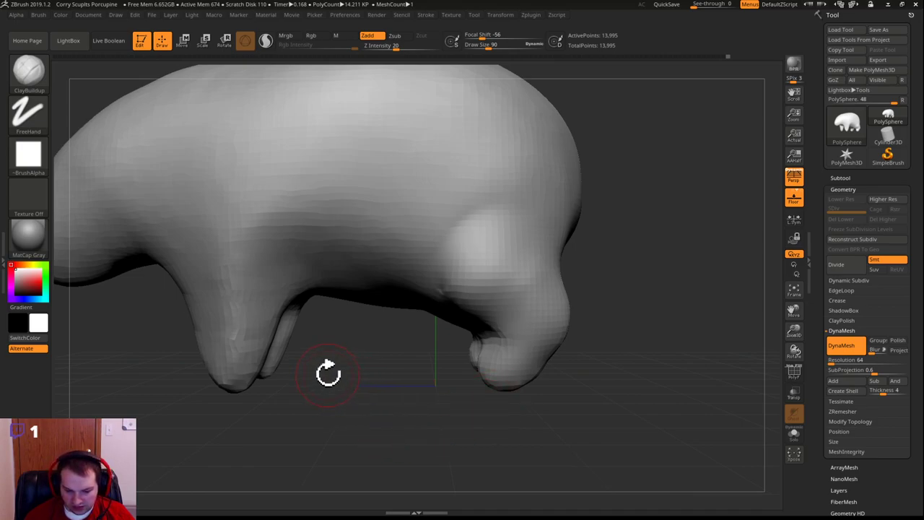
Build up the front leg and shoulder with ClayBuildup strokes and remesh with DynaMesh
left_click_drag(327, 373, 264, 322)
mouse_move(185, 273)
left_mouse_down()
mouse_move(237, 356)
mouse_move(186, 253)
mouse_move(262, 219)
mouse_move(301, 231)
mouse_move(281, 242)
mouse_move(270, 214)
left_mouse_up()
left_click_drag(616, 201, 634, 225, "ctrl")
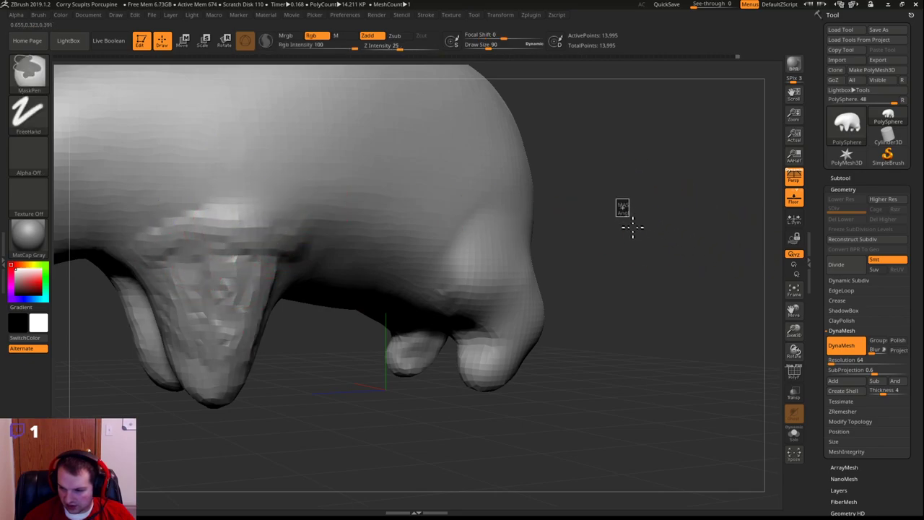
Add clay volume to the bottom of the front leg to form a rounded front foot
left_click_drag(199, 372, 200, 405)
mouse_move(206, 447)
left_mouse_down()
mouse_move(185, 392)
mouse_move(215, 401)
left_mouse_up()
mouse_move(340, 419)
left_mouse_down()
mouse_move(365, 437)
mouse_move(315, 417)
left_mouse_up()
left_click_drag(158, 410, 169, 402)
left_click_drag(383, 382, 333, 392)
mouse_move(168, 377)
left_mouse_down()
mouse_move(165, 402)
mouse_move(175, 384)
left_mouse_up()
Add clay to the front of the hind foot and remesh with DynaMesh
mouse_move(446, 398)
left_mouse_down()
mouse_move(282, 415)
mouse_move(324, 404)
mouse_move(413, 416)
mouse_move(354, 432)
mouse_move(330, 426)
left_mouse_up()
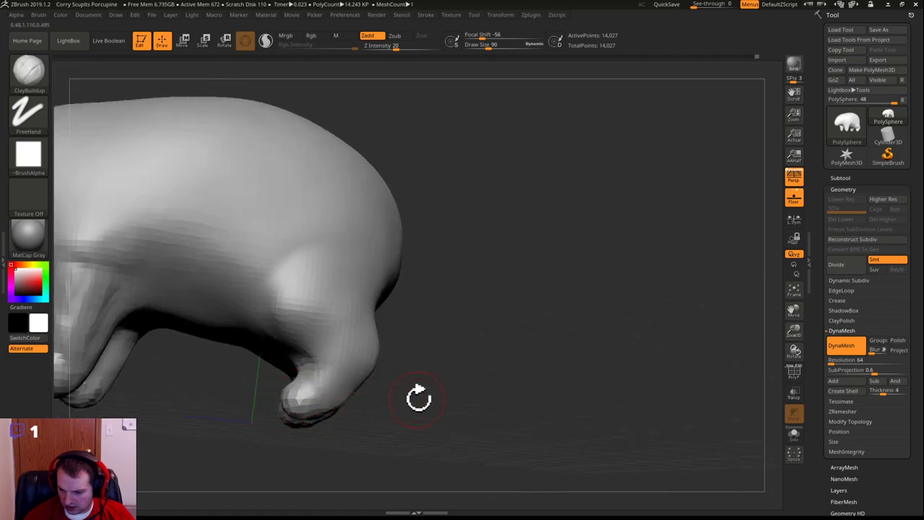
left_click_drag(418, 397, 302, 395)
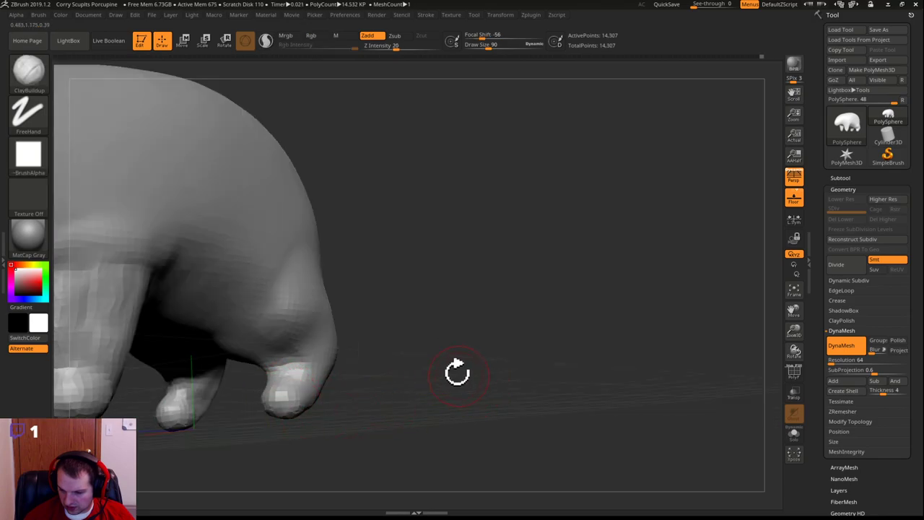
left_click_drag(458, 373, 424, 359)
mouse_move(430, 403)
left_mouse_down()
mouse_move(498, 371)
mouse_move(387, 349)
left_mouse_up()
mouse_move(491, 354)
left_mouse_down()
mouse_move(475, 355)
mouse_move(488, 369)
mouse_move(503, 365)
mouse_move(479, 373)
mouse_move(497, 374)
mouse_move(477, 359)
mouse_move(376, 374)
left_mouse_up()
Switch to the Move brush at draw size 158 and pull the hind foot's toe area forward
key("b")
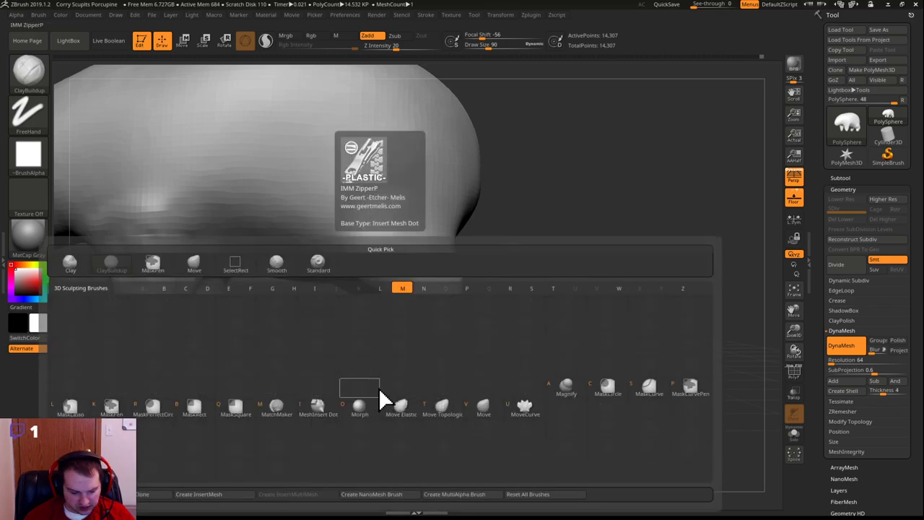
key("m")
key("v")
left_click_drag(380, 392, 398, 390)
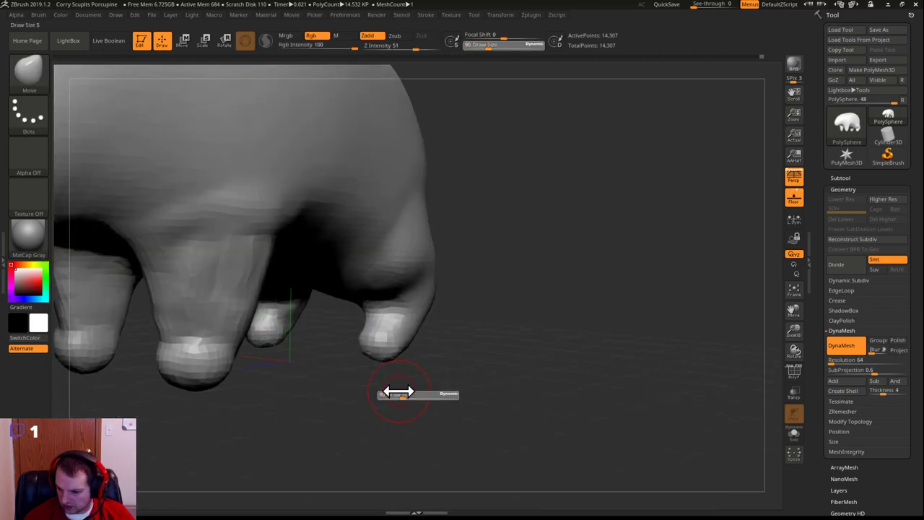
left_click_drag(379, 358, 425, 359)
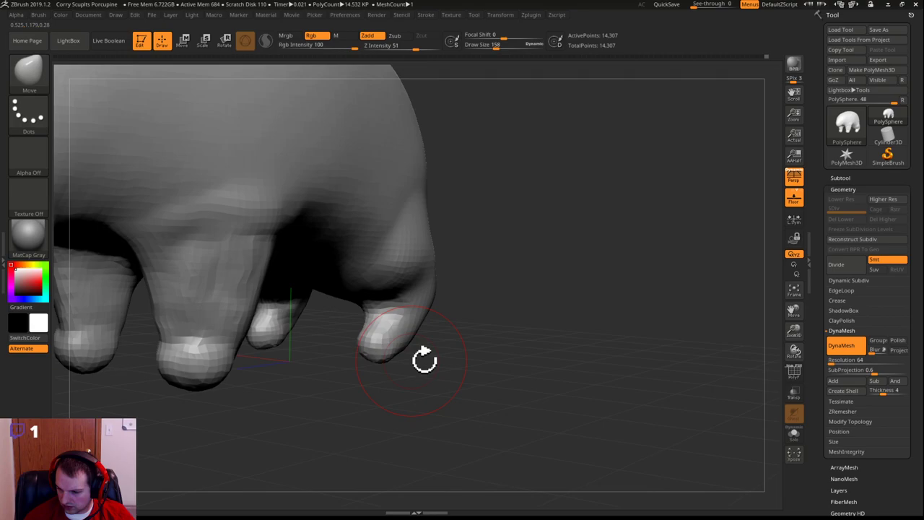
left_click_drag(425, 359, 434, 334)
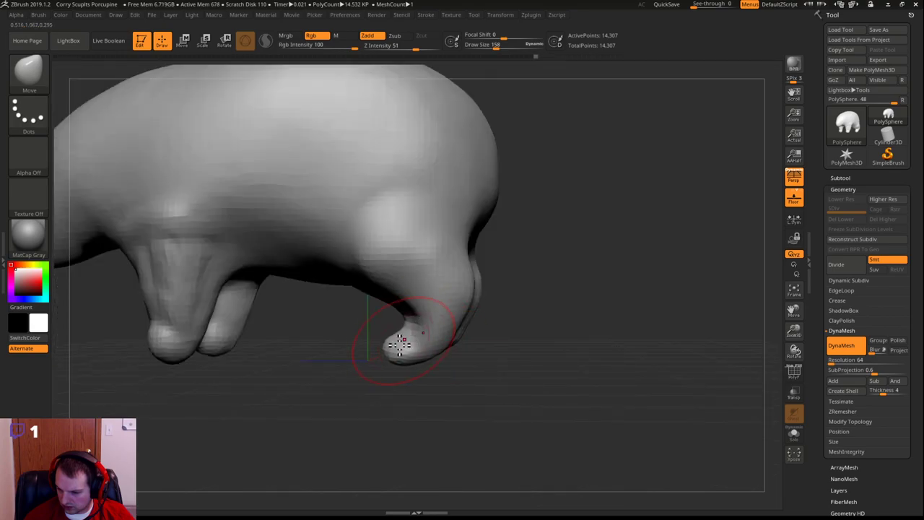
Refine the hind foot's toes and heel from several angles with the Move brush and remesh with DynaMesh
mouse_move(383, 343)
left_mouse_down()
mouse_move(447, 365)
mouse_move(434, 353)
left_mouse_up()
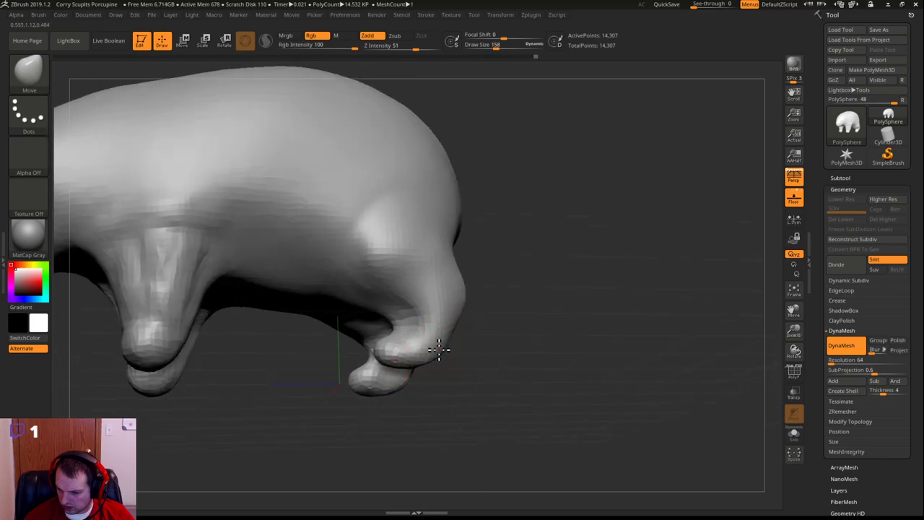
mouse_move(507, 352)
left_mouse_down()
mouse_move(502, 390)
mouse_move(540, 378)
mouse_move(402, 364)
left_mouse_up()
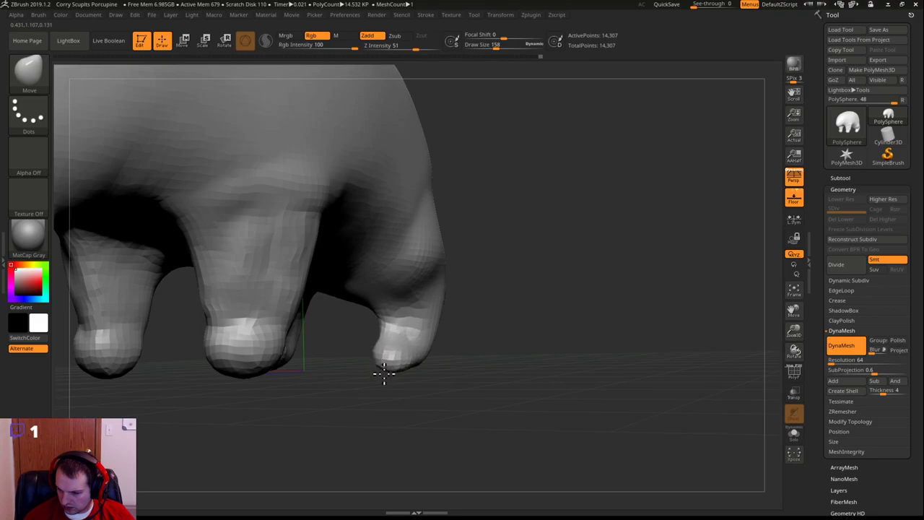
mouse_move(498, 350)
left_mouse_down()
mouse_move(525, 355)
mouse_move(446, 365)
left_mouse_up()
key("ctrl")
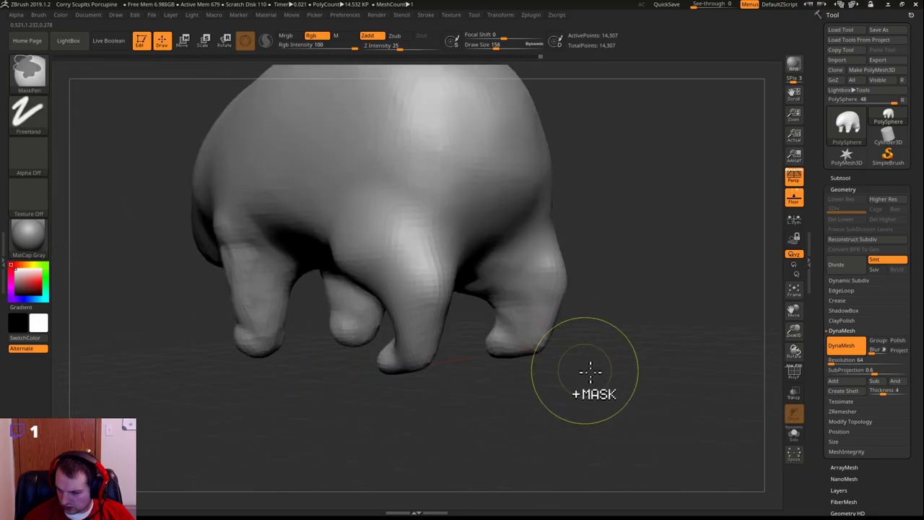
Pull the front foot's toes forward with the Move brush, smoothing the front leg, and remesh with DynaMesh
mouse_move(652, 344)
left_mouse_down()
mouse_move(638, 355)
mouse_move(385, 383)
mouse_move(477, 384)
mouse_move(410, 350)
mouse_move(408, 377)
mouse_move(373, 343)
mouse_move(402, 387)
mouse_move(376, 330)
mouse_move(406, 354)
mouse_move(382, 336)
mouse_move(374, 356)
left_mouse_up()
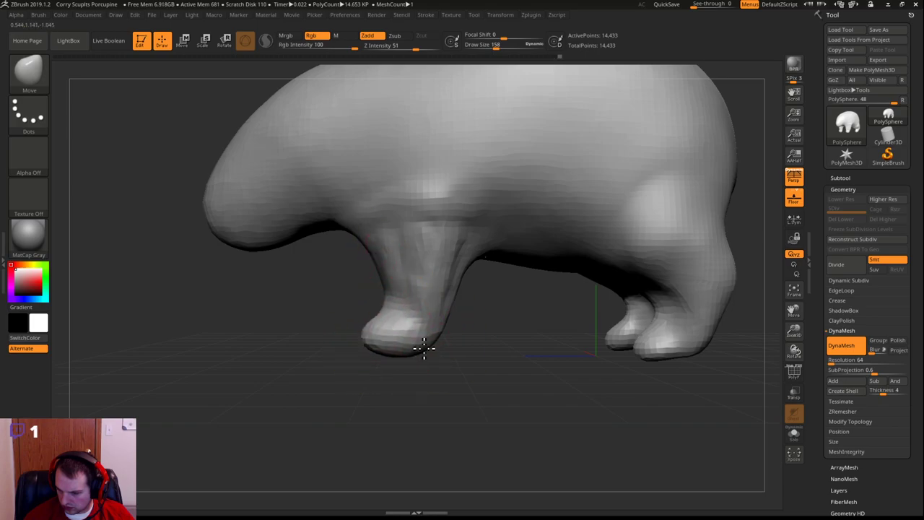
mouse_move(447, 379)
left_mouse_down()
mouse_move(468, 375)
mouse_move(404, 353)
left_mouse_up()
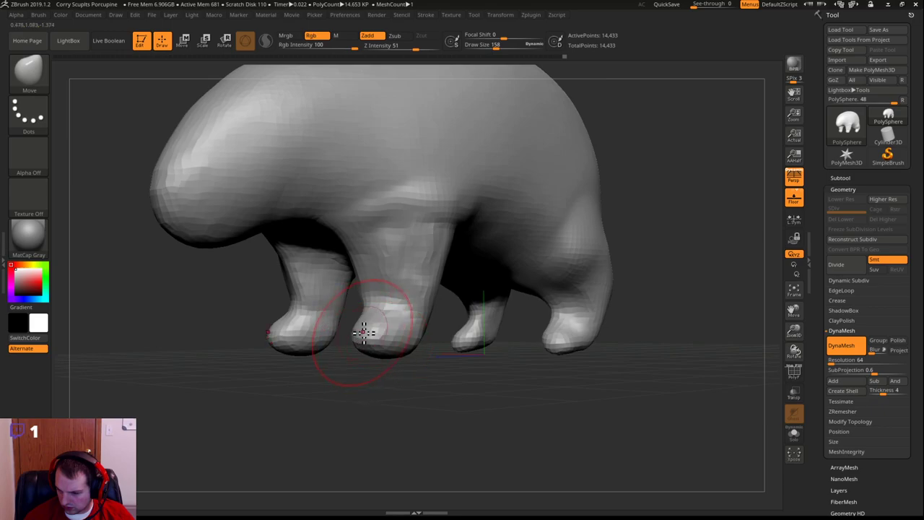
left_click_drag(503, 388, 473, 377)
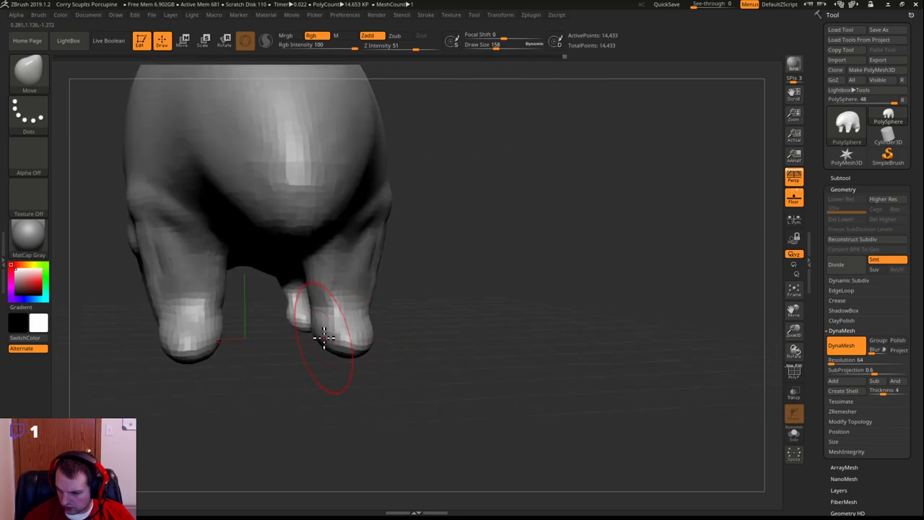
mouse_move(513, 311)
left_mouse_down()
mouse_move(497, 287)
mouse_move(522, 274)
mouse_move(581, 306)
mouse_move(660, 320)
mouse_move(574, 319)
left_mouse_up()
mouse_move(402, 325)
left_mouse_down("shift")
mouse_move(415, 315)
mouse_move(476, 328)
left_mouse_up("shift")
left_click_drag(142, 417, 191, 460, "ctrl")
left_click_drag(200, 426, 315, 421)
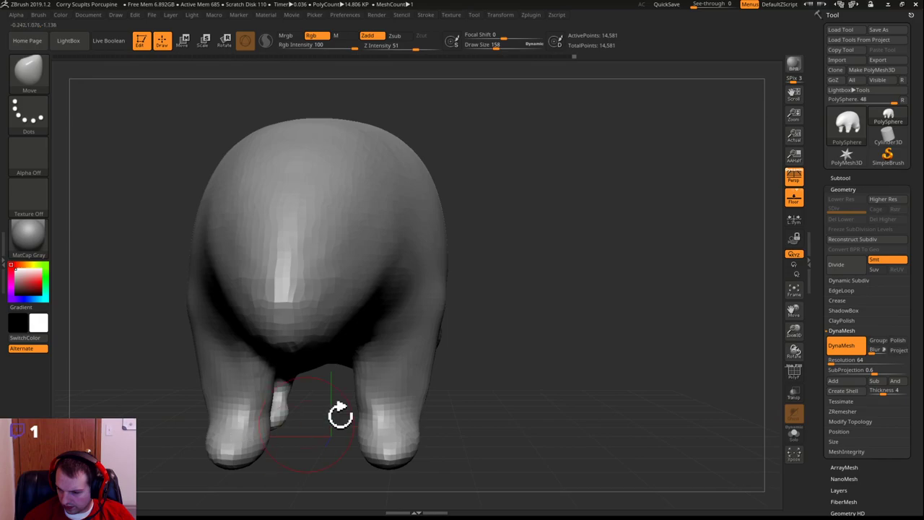
Set the Move brush to draw size 184 and push the sides of the head inward to narrow the snout
mouse_move(553, 315)
left_mouse_down()
mouse_move(571, 322)
mouse_move(613, 310)
mouse_move(687, 258)
mouse_move(574, 247)
mouse_move(340, 371)
mouse_move(140, 221)
mouse_move(122, 346)
mouse_move(196, 385)
mouse_move(157, 386)
mouse_move(174, 381)
left_mouse_up()
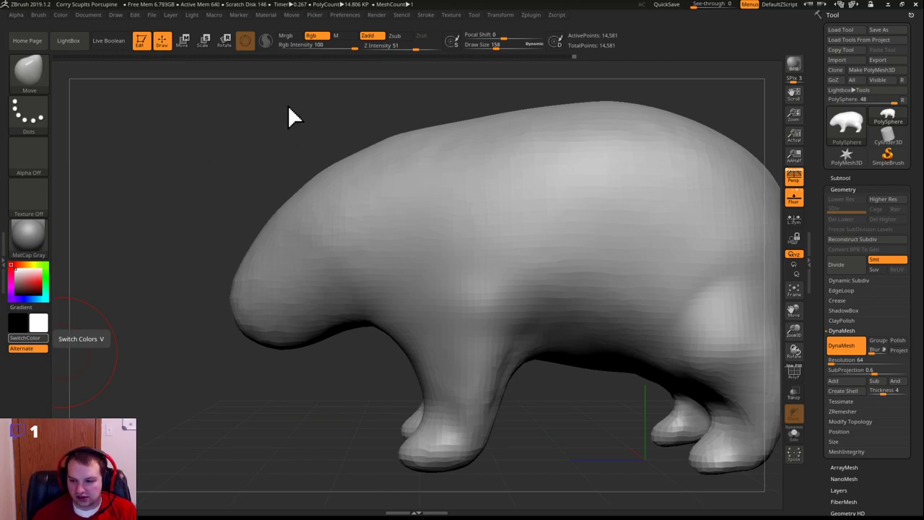
left_click_drag(161, 266, 581, 215)
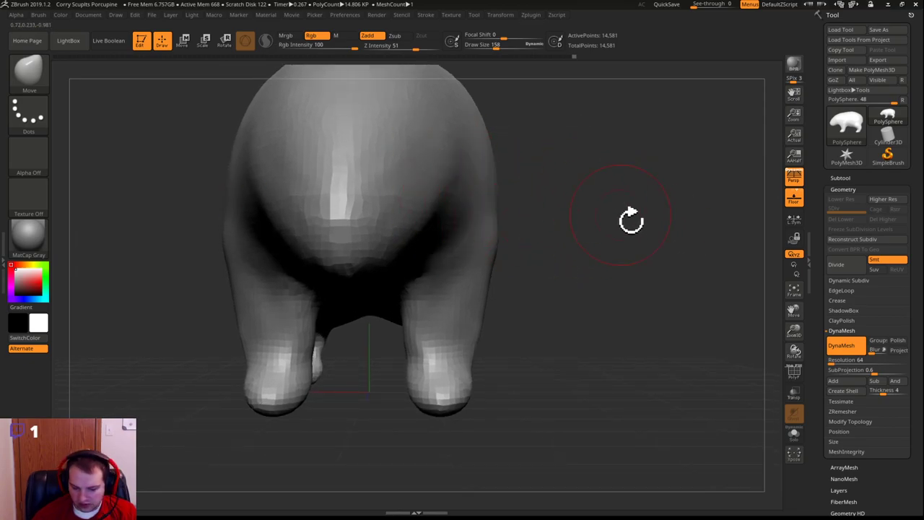
key("s")
left_click_drag(587, 228, 605, 228)
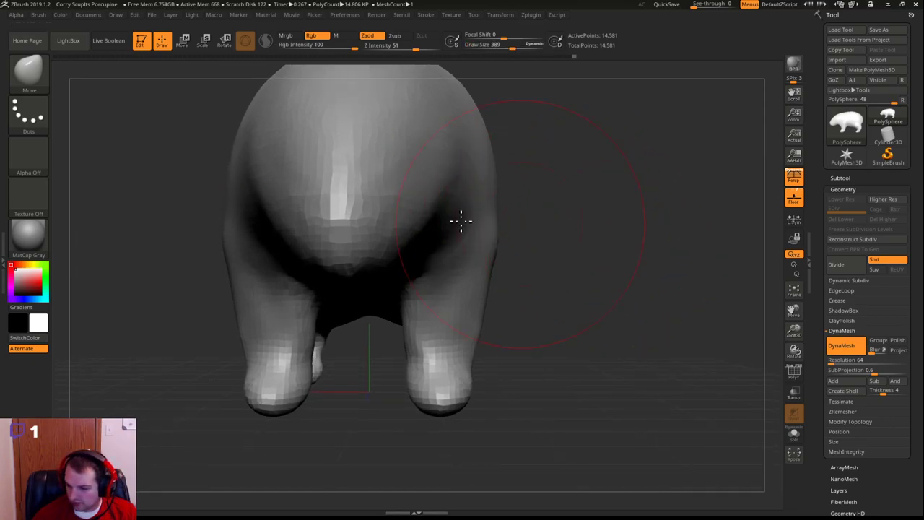
key("s")
left_click_drag(387, 202, 371, 202)
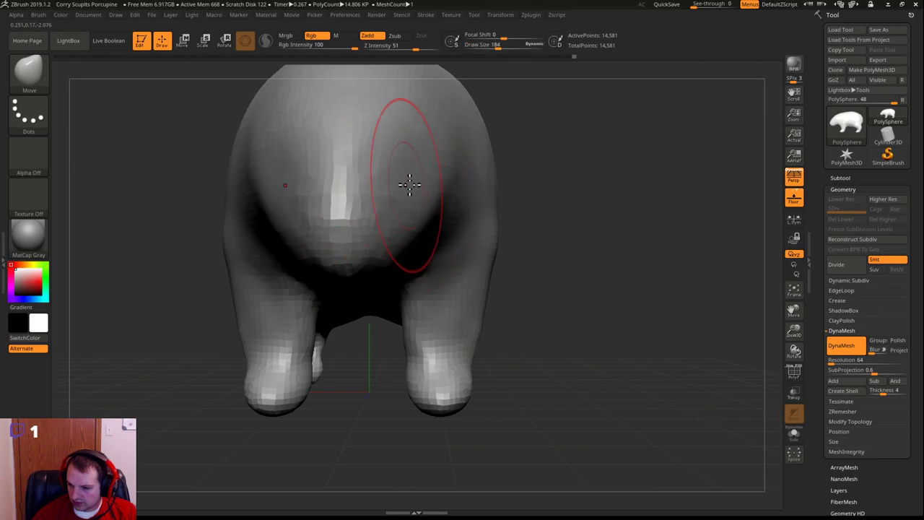
left_click_drag(444, 188, 425, 185)
mouse_move(642, 190)
left_mouse_down()
mouse_move(582, 187)
mouse_move(425, 212)
left_mouse_up()
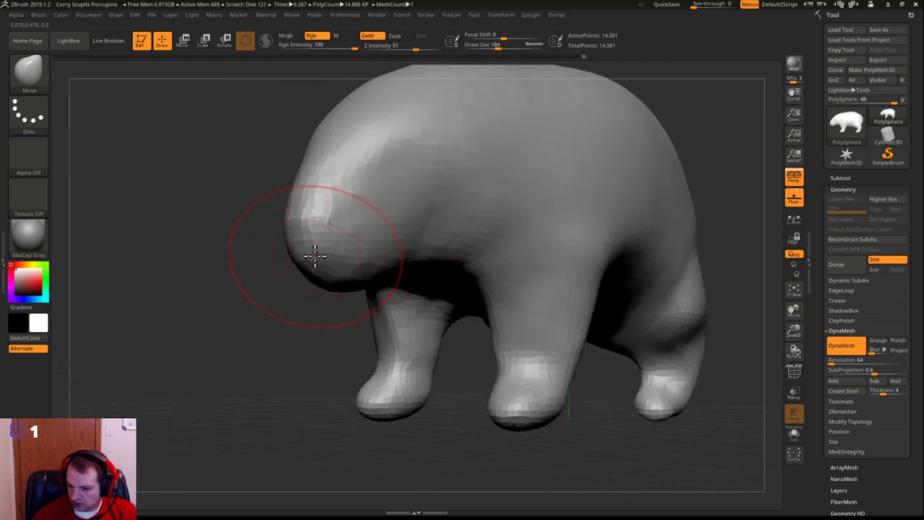
left_click_drag(200, 322, 625, 260)
Switch to ClayBuildup at draw size 68 and build up the nose tip and the bridge of the snout
key("b")
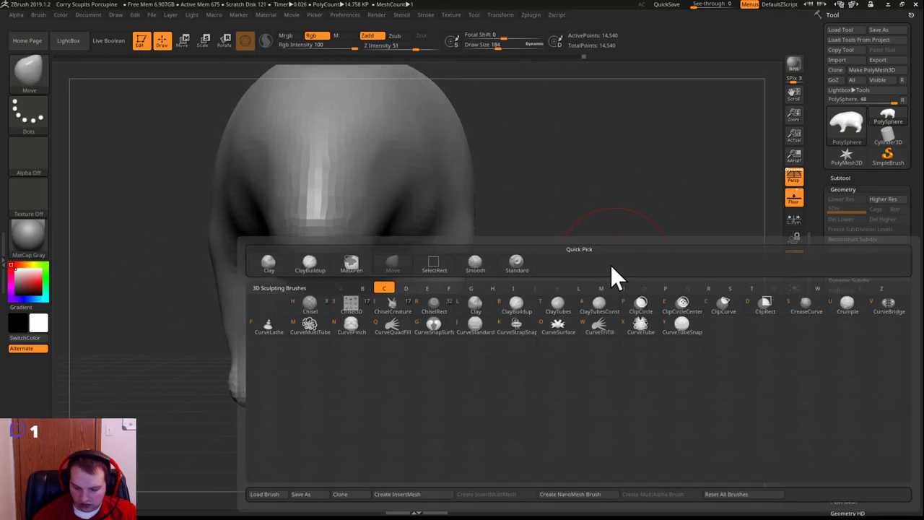
key("c")
key("b")
key("f")
key("s")
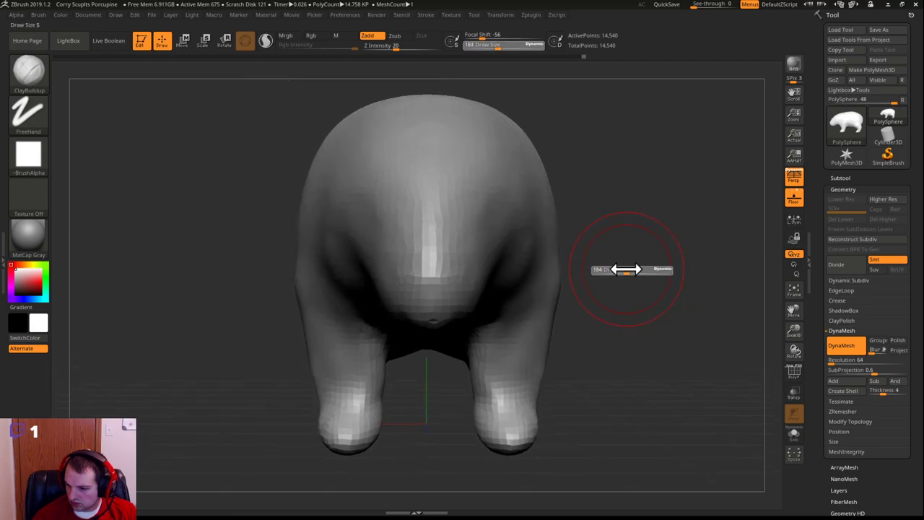
mouse_move(628, 271)
left_mouse_down()
mouse_move(612, 270)
mouse_move(634, 280)
mouse_move(520, 303)
left_mouse_up()
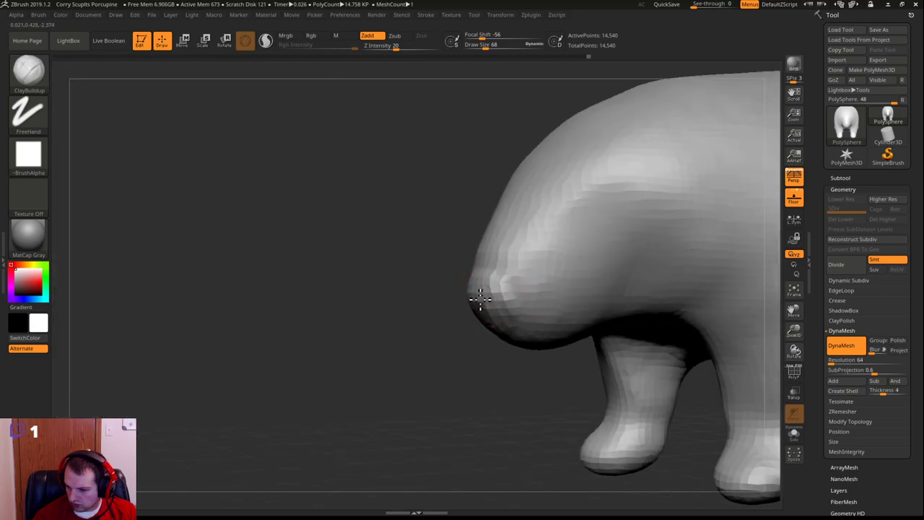
left_click_drag(371, 342, 516, 339)
left_click_drag(641, 304, 613, 292)
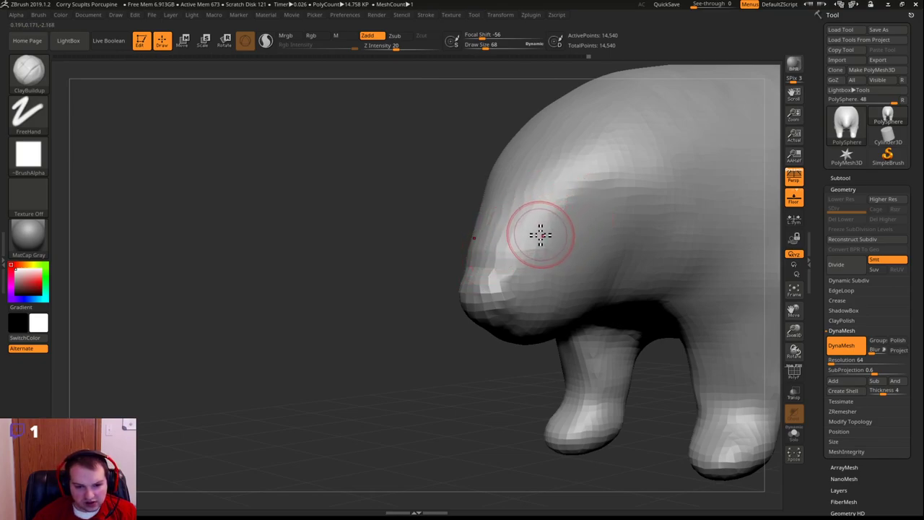
left_click_drag(325, 301, 353, 296)
mouse_move(461, 259)
left_mouse_down()
mouse_move(477, 256)
mouse_move(489, 309)
mouse_move(487, 291)
mouse_move(460, 319)
left_mouse_up()
mouse_move(693, 292)
left_mouse_down()
mouse_move(641, 283)
mouse_move(689, 307)
left_mouse_up()
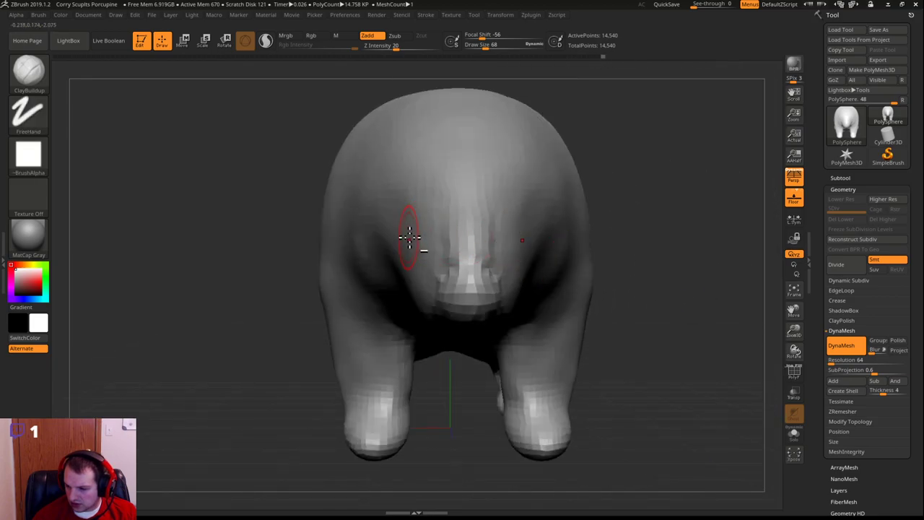
Carve the eye sockets into both sides of the head with subtractive ClayBuildup strokes
mouse_move(428, 245)
left_mouse_down()
mouse_move(411, 247)
mouse_move(422, 243)
left_mouse_up()
left_click_drag(700, 268, 653, 258)
left_click_drag(483, 234, 470, 240)
left_click_drag(351, 268, 607, 225)
Add clay around the eye sockets to form the brow ridges and cheeks
left_click_drag(429, 182, 363, 197)
mouse_move(444, 169)
left_mouse_down()
mouse_move(403, 188)
mouse_move(384, 182)
left_mouse_up()
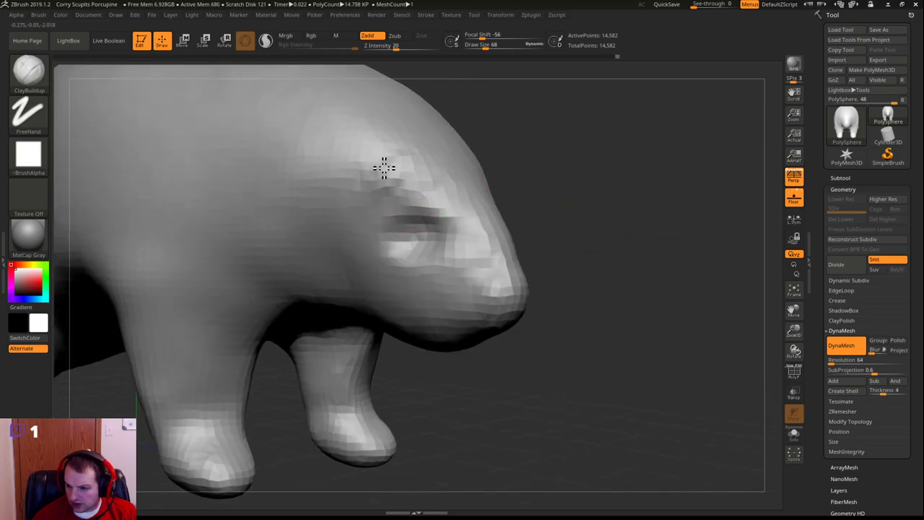
left_click_drag(687, 182, 517, 156)
mouse_move(423, 181)
left_mouse_down()
mouse_move(474, 177)
mouse_move(533, 208)
left_mouse_up()
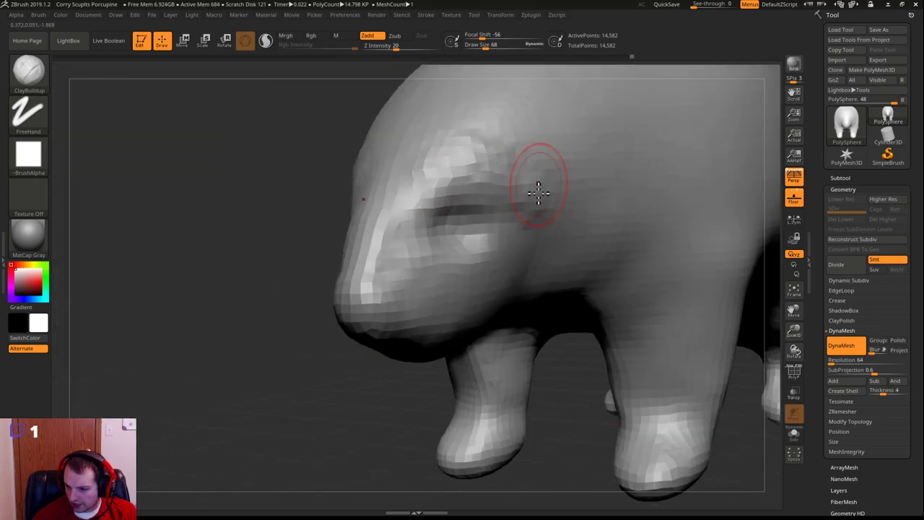
Raise the DynaMesh resolution to 128, remesh the model, and deepen the inner corners of the eye sockets
mouse_move(192, 272)
left_mouse_down()
mouse_move(680, 214)
mouse_move(656, 215)
mouse_move(700, 229)
mouse_move(666, 206)
mouse_move(293, 324)
mouse_move(307, 316)
left_mouse_up()
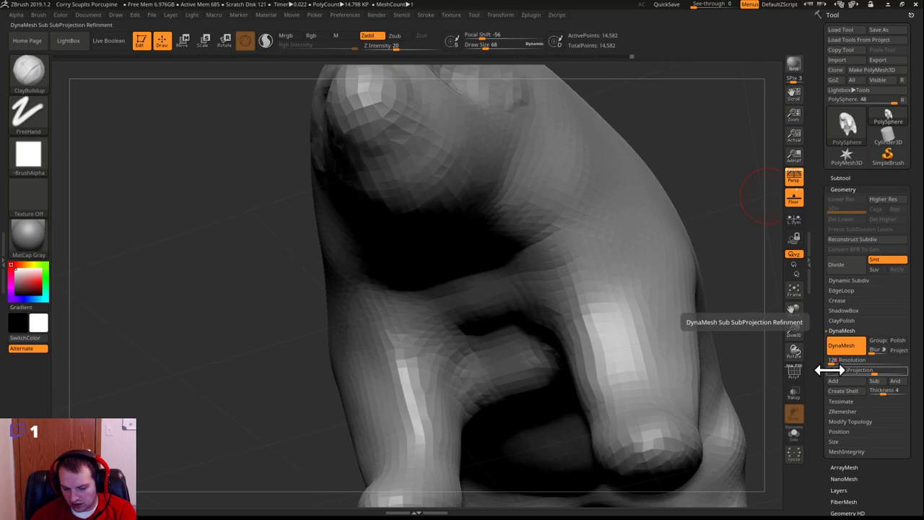
left_click_drag(244, 315, 633, 280, "ctrl")
left_click_drag(691, 270, 450, 316)
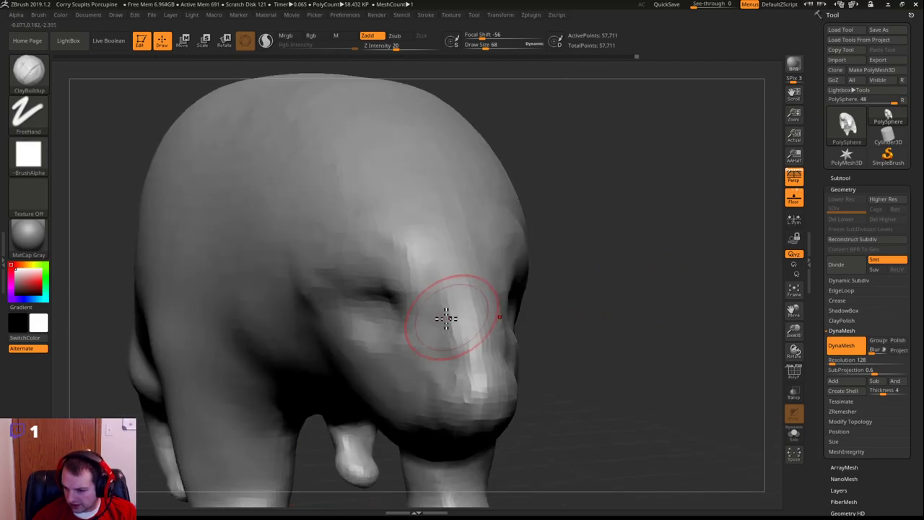
mouse_move(392, 311)
left_mouse_down("alt")
mouse_move(371, 309)
mouse_move(387, 328)
mouse_move(373, 315)
left_mouse_up("alt")
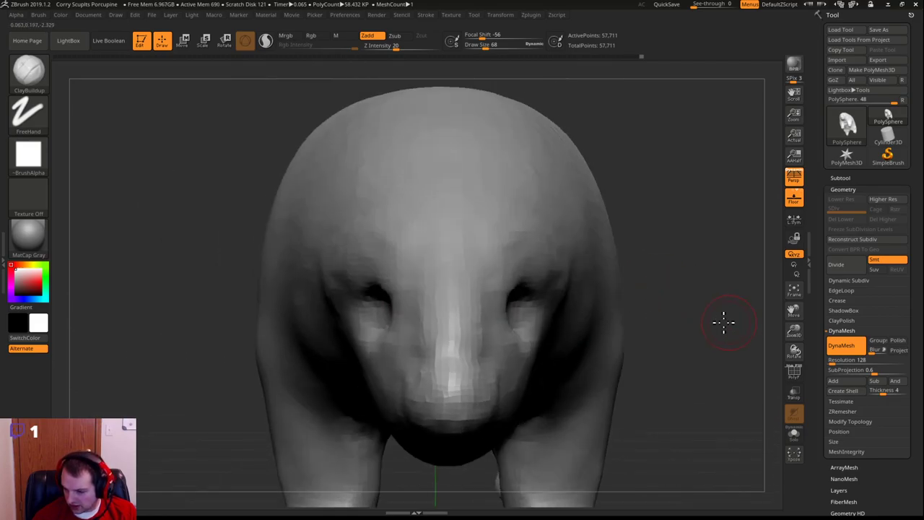
Build up the brow ridges and forehead above the eyes with ClayBuildup and smooth the strokes
left_click_drag(724, 320, 450, 279)
mouse_move(473, 249)
left_mouse_down()
mouse_move(539, 268)
mouse_move(541, 288)
left_mouse_up()
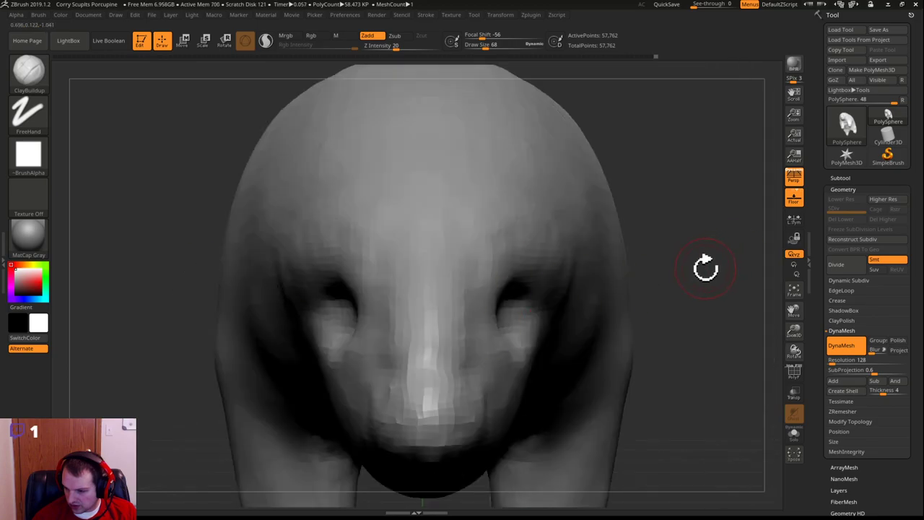
left_click_drag(706, 267, 672, 213)
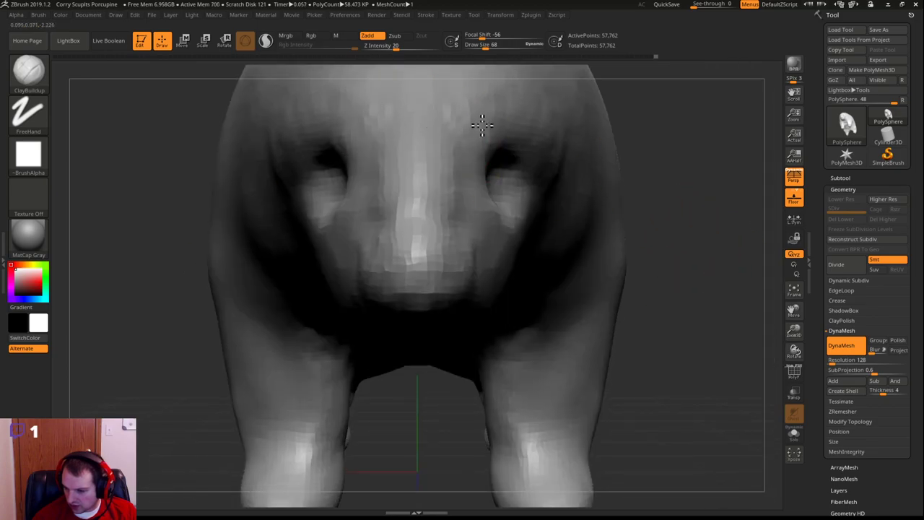
left_click_drag(683, 163, 754, 185)
mouse_move(272, 224)
left_mouse_down()
mouse_move(404, 246)
mouse_move(411, 300)
left_mouse_up()
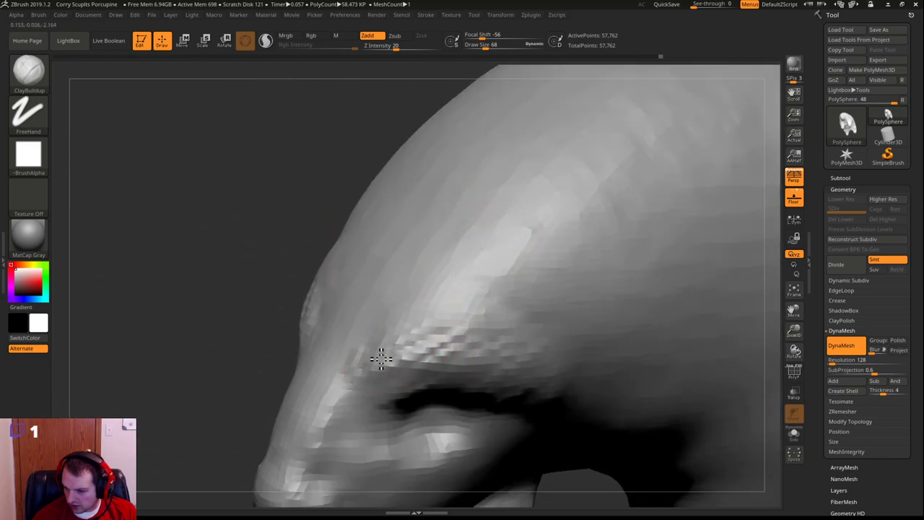
mouse_move(405, 348)
left_mouse_down("shift")
mouse_move(456, 316)
mouse_move(494, 343)
left_mouse_up("shift")
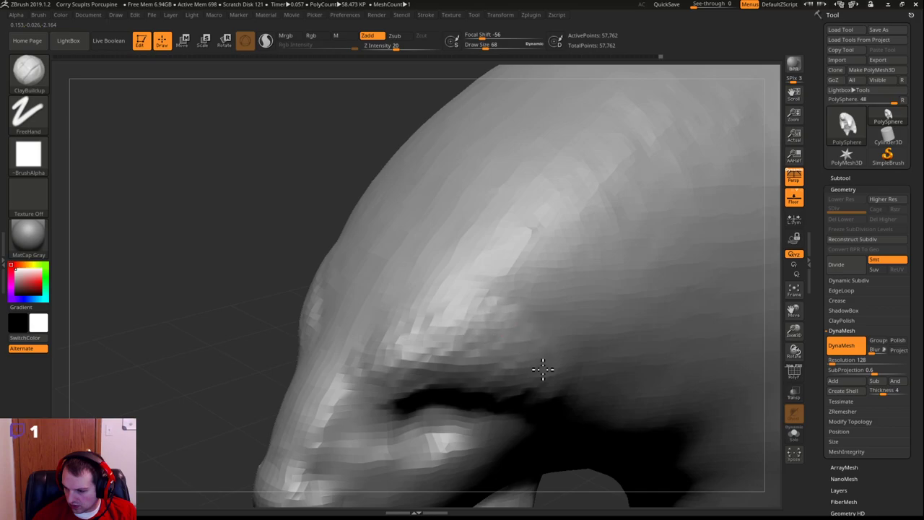
mouse_move(566, 309)
left_mouse_down("shift")
mouse_move(512, 319)
mouse_move(561, 310)
mouse_move(532, 293)
mouse_move(459, 312)
left_mouse_up("shift")
mouse_move(381, 340)
left_mouse_down("shift")
mouse_move(378, 320)
mouse_move(293, 325)
left_mouse_up("shift")
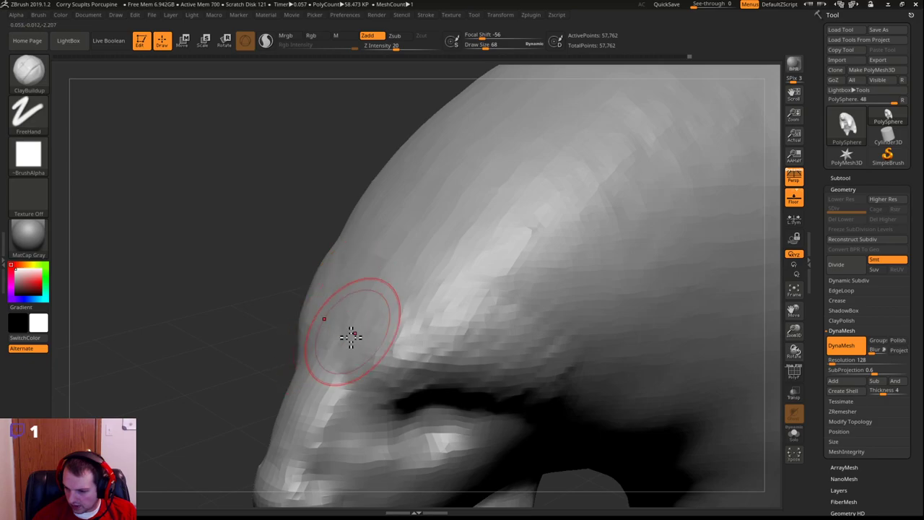
Add clay beneath the snout to form the mouth area and lower jaw
mouse_move(239, 368)
left_mouse_down()
mouse_move(190, 357)
mouse_move(523, 345)
mouse_move(546, 295)
mouse_move(611, 333)
mouse_move(610, 344)
mouse_move(557, 335)
mouse_move(697, 279)
mouse_move(671, 303)
left_mouse_up()
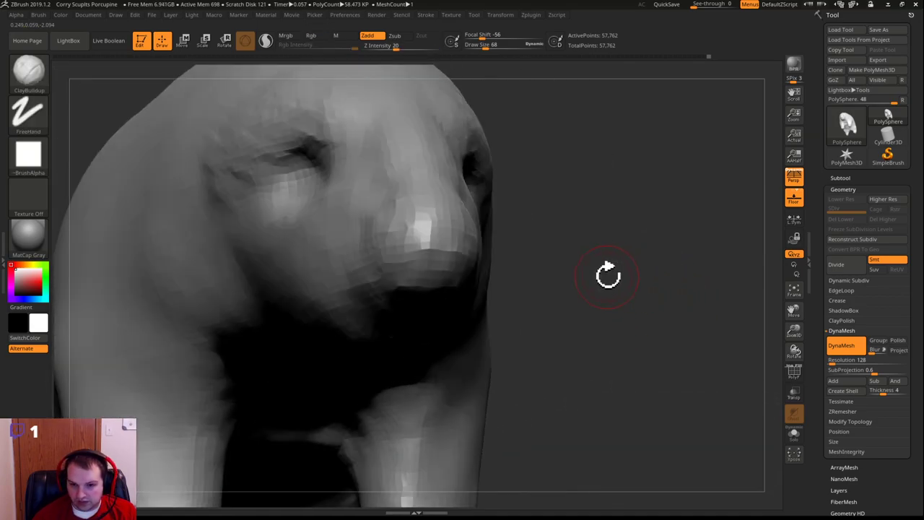
left_click_drag(607, 266, 624, 260)
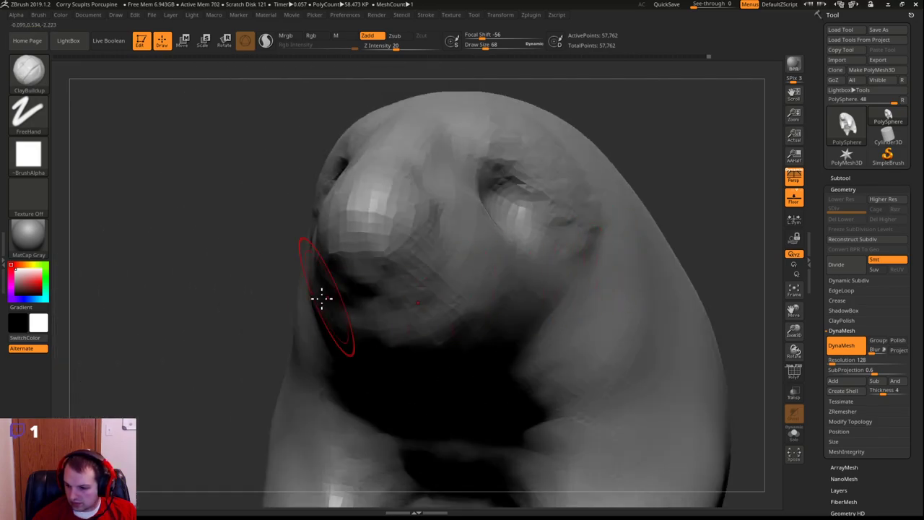
Switch to the DamStandard brush at draw size 21 and carve the nostrils into the tip of the snout
key("b")
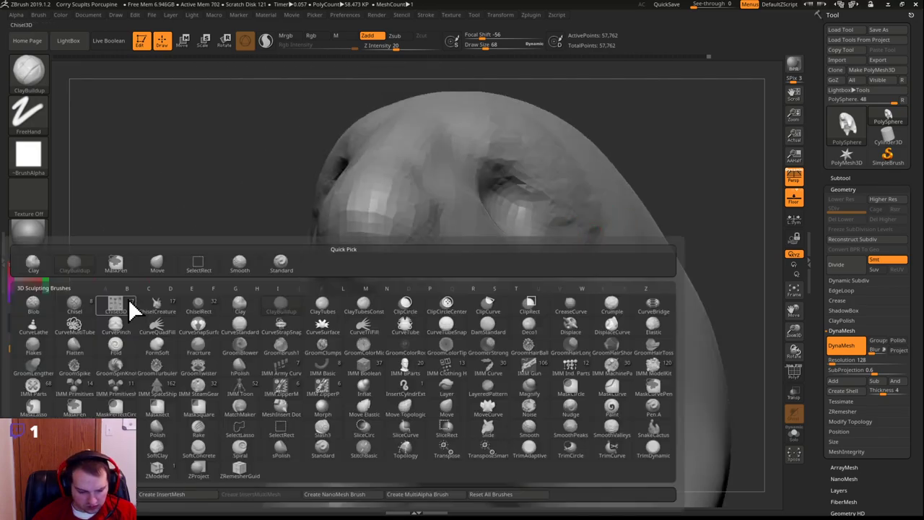
left_click(124, 304)
left_click_drag(178, 279, 188, 289)
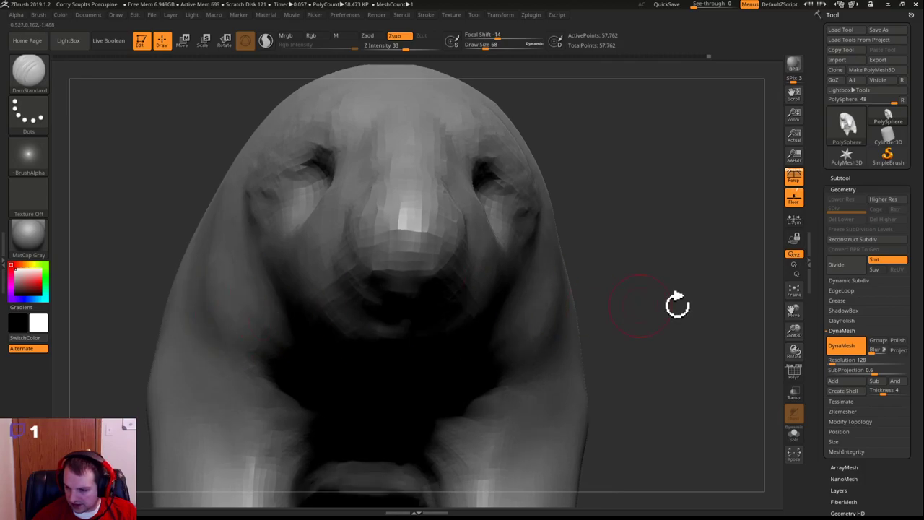
key("s")
left_click_drag(634, 267, 633, 270)
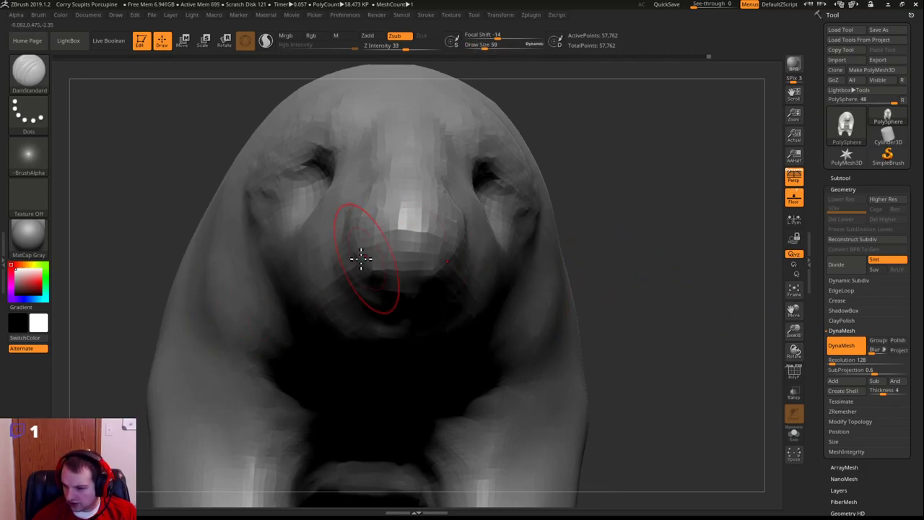
left_click_drag(391, 248, 384, 250)
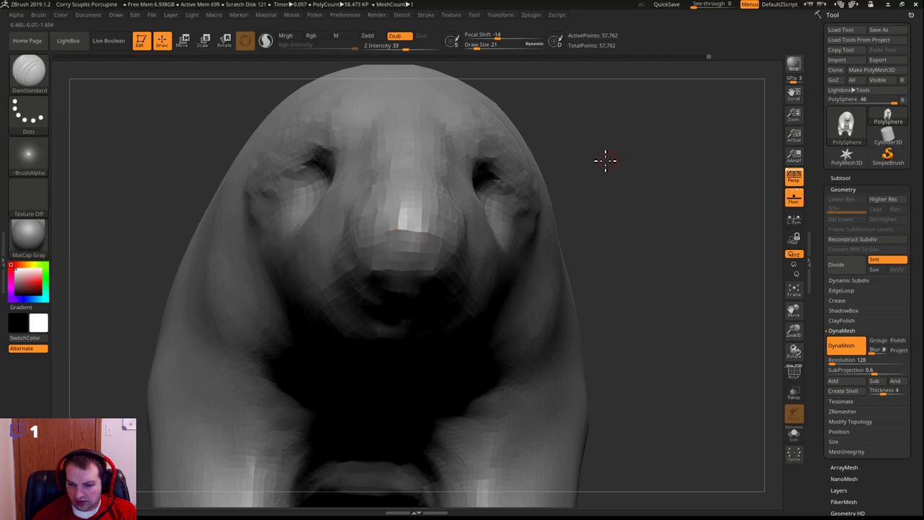
left_click_drag(608, 155, 613, 184)
left_click_drag(682, 230, 434, 155)
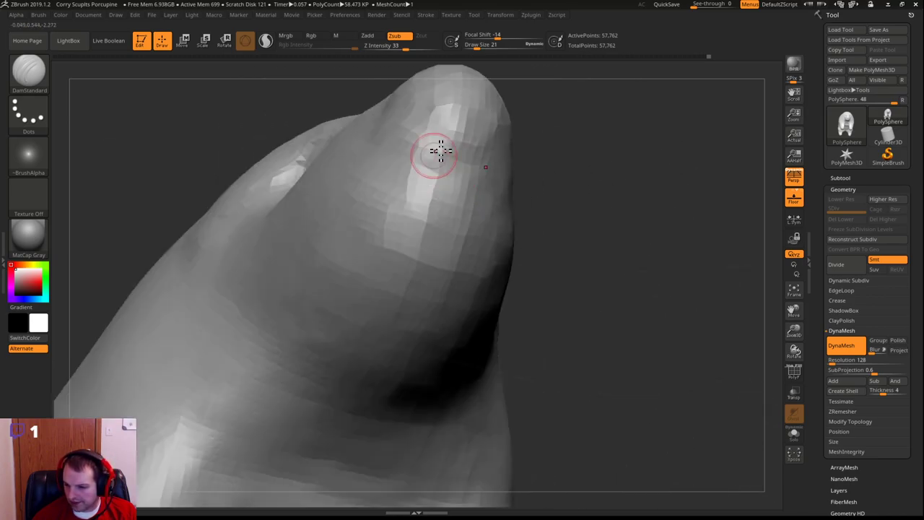
left_click_drag(595, 124, 597, 197)
mouse_move(417, 205)
left_mouse_down()
mouse_move(462, 206)
mouse_move(421, 208)
left_mouse_up()
left_click_drag(650, 204, 438, 210)
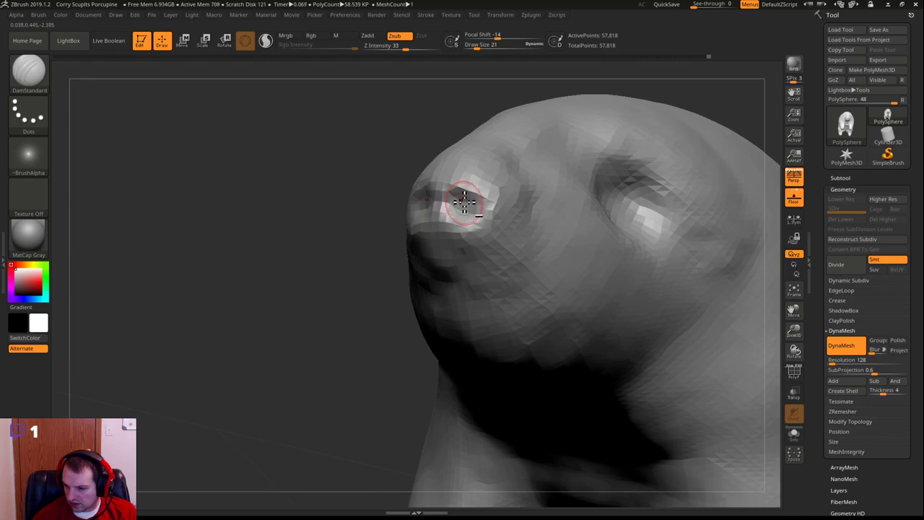
Carve the mouth line beneath the nose and define the lower lip with DamStandard
left_click_drag(144, 252, 310, 262)
left_click_drag(734, 224, 721, 164)
mouse_move(555, 270)
left_mouse_down()
mouse_move(395, 274)
mouse_move(344, 253)
mouse_move(390, 287)
left_mouse_up()
left_click_drag(341, 247, 338, 261)
mouse_move(621, 256)
left_mouse_down()
mouse_move(678, 223)
mouse_move(695, 252)
mouse_move(713, 245)
mouse_move(604, 239)
mouse_move(633, 239)
mouse_move(599, 247)
mouse_move(586, 238)
mouse_move(594, 241)
left_mouse_up()
left_click_drag(705, 218, 608, 184)
mouse_move(584, 214)
left_mouse_down()
mouse_move(584, 181)
mouse_move(580, 204)
left_mouse_up()
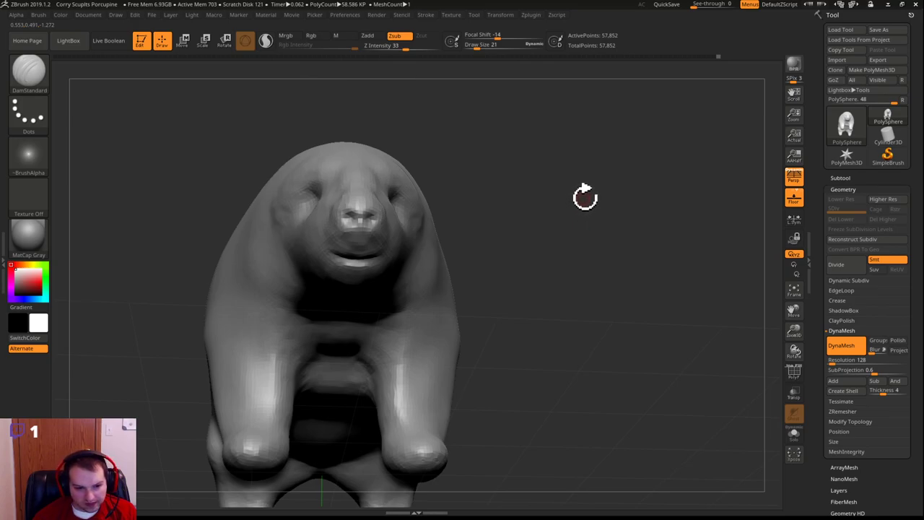
Reshape the lower lip and front of the jaw in profile with the Move brush at draw size 106
left_click_drag(584, 195, 545, 202)
mouse_move(290, 335)
left_mouse_down()
mouse_move(398, 328)
mouse_move(332, 330)
mouse_move(375, 330)
mouse_move(341, 331)
mouse_move(382, 293)
mouse_move(288, 336)
left_mouse_up()
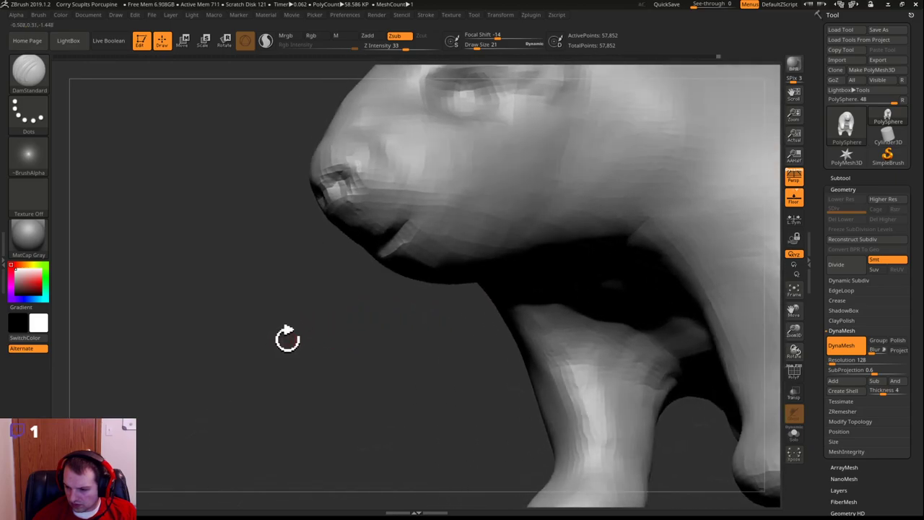
key("b")
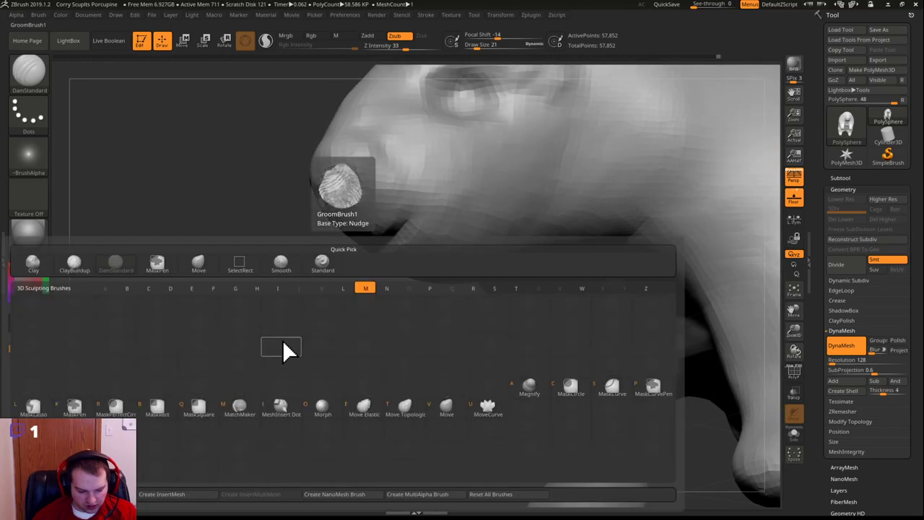
key("m")
key("v")
key("s")
left_click_drag(291, 326, 301, 325)
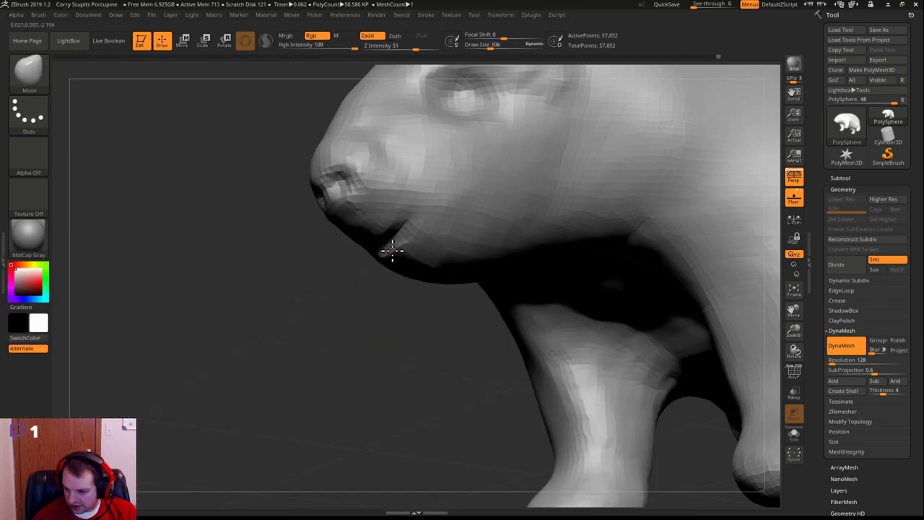
left_click_drag(392, 250, 382, 257)
mouse_move(386, 293)
left_mouse_down()
mouse_move(348, 319)
mouse_move(323, 322)
left_mouse_up()
mouse_move(396, 250)
left_mouse_down()
mouse_move(372, 257)
mouse_move(374, 243)
left_mouse_up()
left_click_drag(368, 336, 609, 279)
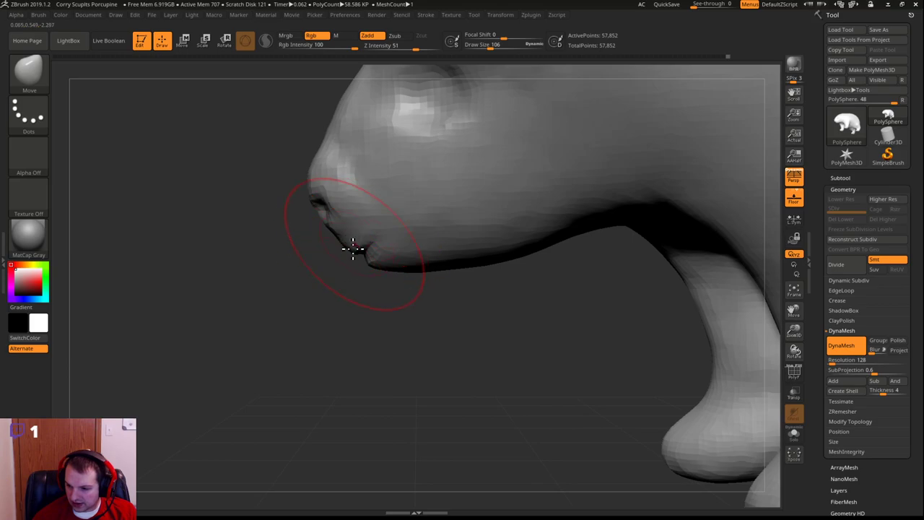
Reduce the Move brush to draw size 50 and adjust the lower lip, chin and mouth corners
mouse_move(347, 303)
left_mouse_down()
mouse_move(371, 316)
mouse_move(522, 305)
mouse_move(563, 272)
mouse_move(545, 246)
mouse_move(416, 233)
left_mouse_up()
key("s")
key("s")
key("s")
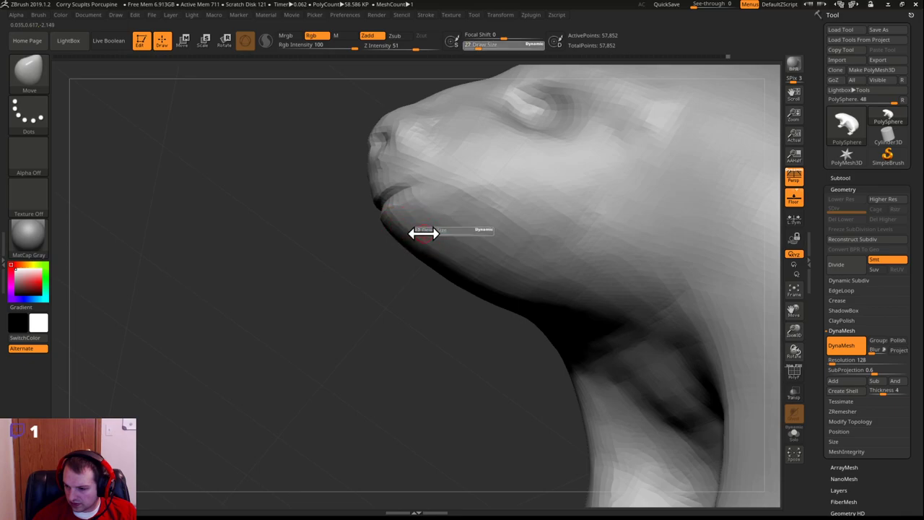
left_click(431, 234)
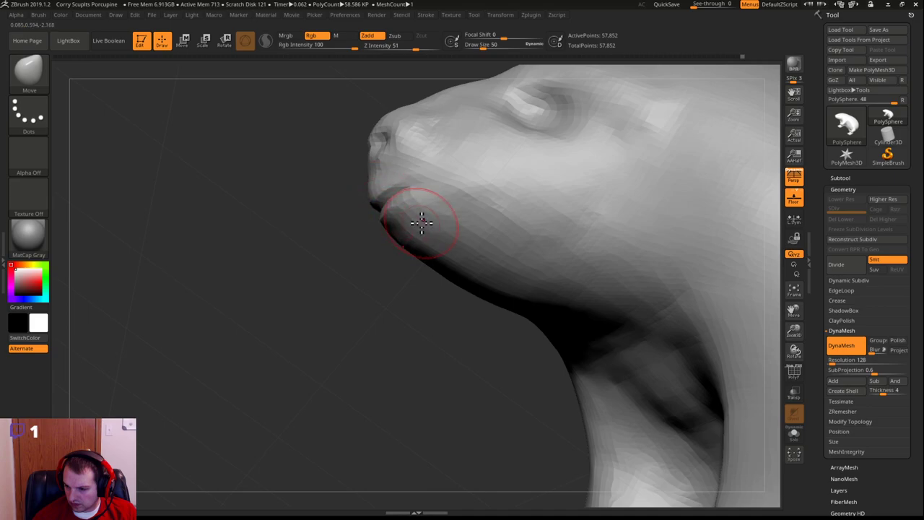
left_click_drag(362, 291, 394, 290)
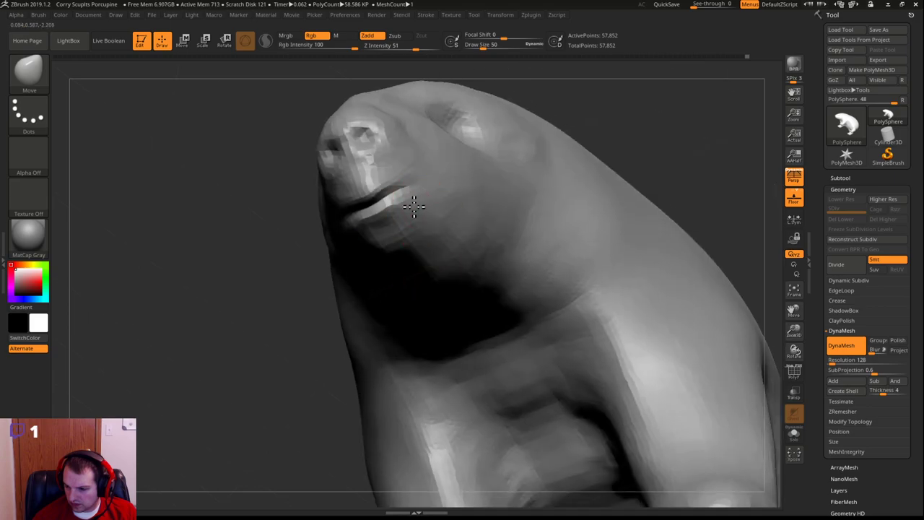
mouse_move(506, 177)
right_mouse_down()
mouse_move(662, 125)
mouse_move(449, 189)
right_mouse_up()
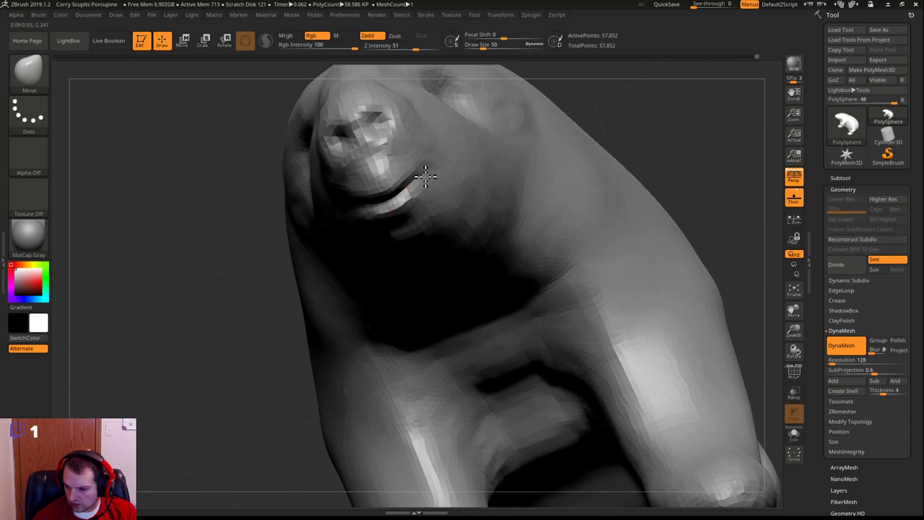
mouse_move(659, 132)
right_mouse_down("shift")
mouse_move(691, 143)
mouse_move(671, 175)
mouse_move(605, 163)
mouse_move(636, 163)
mouse_move(549, 206)
mouse_move(456, 200)
right_mouse_up("shift")
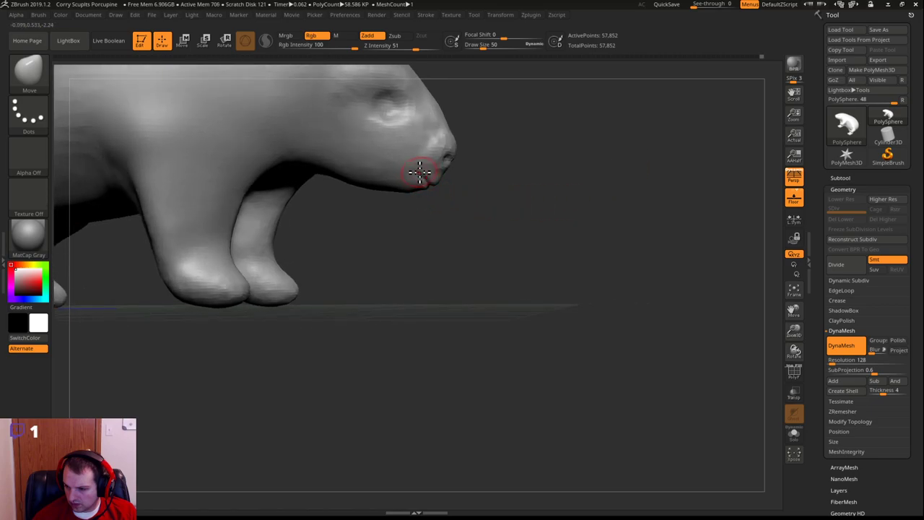
Switch to ClayBuildup at draw size 21, hollow out the eye sockets and shape their lower rims
mouse_move(541, 176)
right_mouse_down()
mouse_move(532, 178)
mouse_move(561, 175)
mouse_move(533, 179)
right_mouse_up()
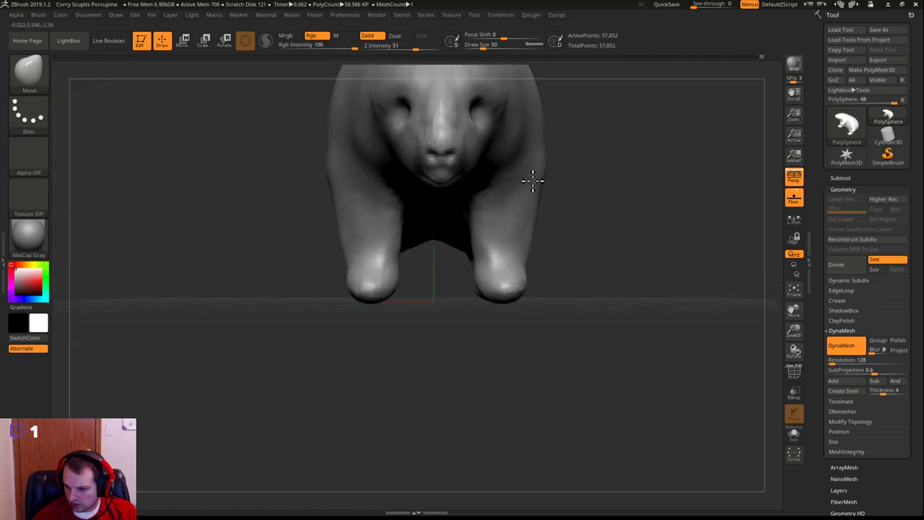
mouse_move(598, 183)
right_mouse_down()
mouse_move(577, 241)
mouse_move(606, 253)
mouse_move(594, 254)
mouse_move(602, 210)
mouse_move(617, 256)
right_mouse_up()
left_click_drag(617, 257, 650, 257, "alt")
left_click_drag(149, 351, 273, 318)
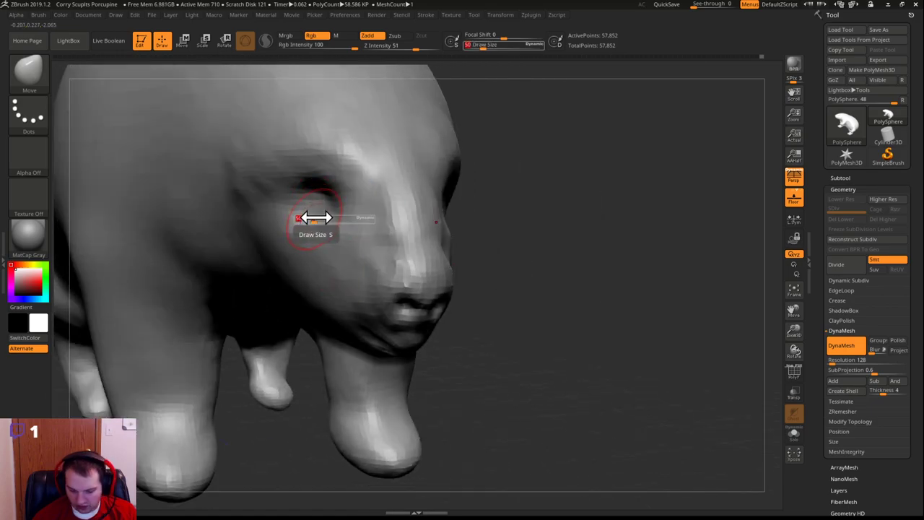
key("b")
key("d")
key("s")
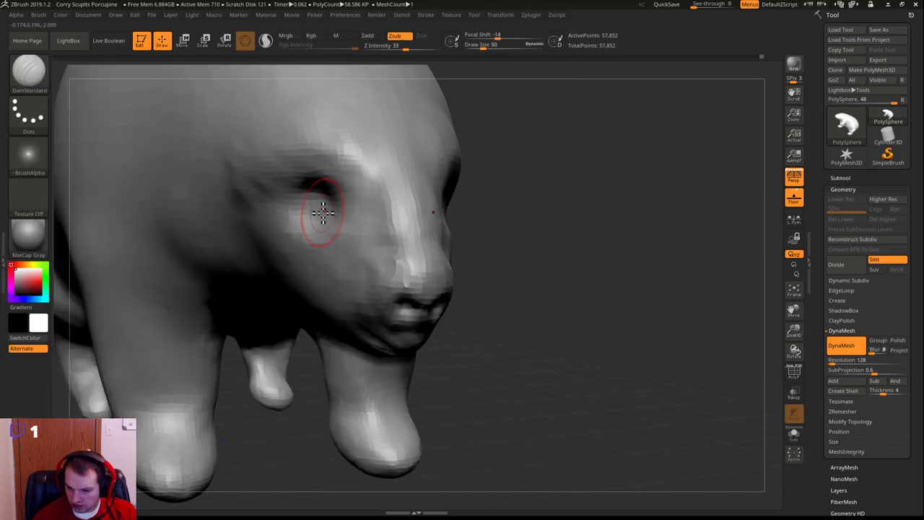
key("b")
key("c")
key("b")
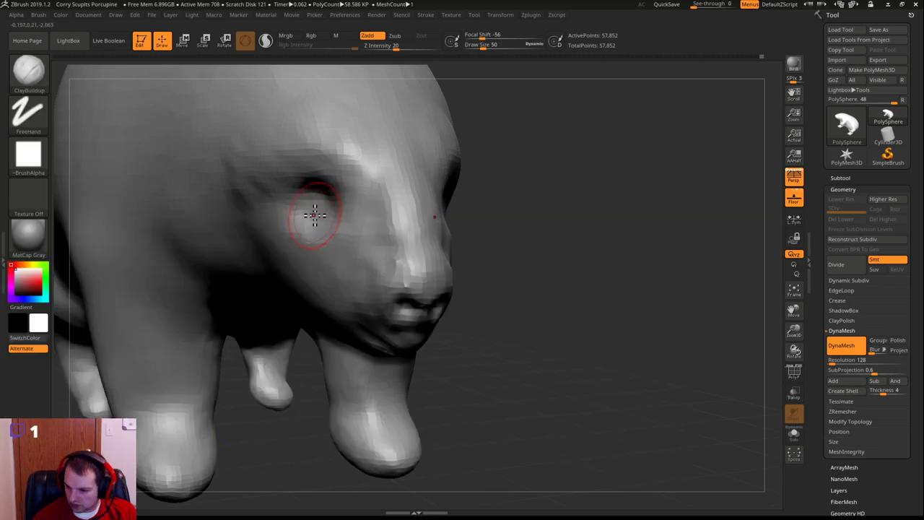
key("s")
left_click_drag(325, 212, 315, 228)
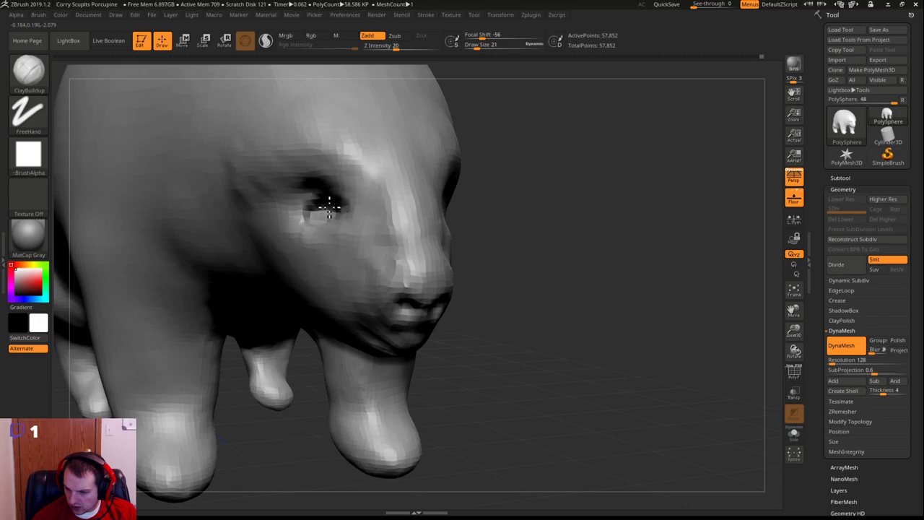
left_click_drag(599, 192, 419, 207)
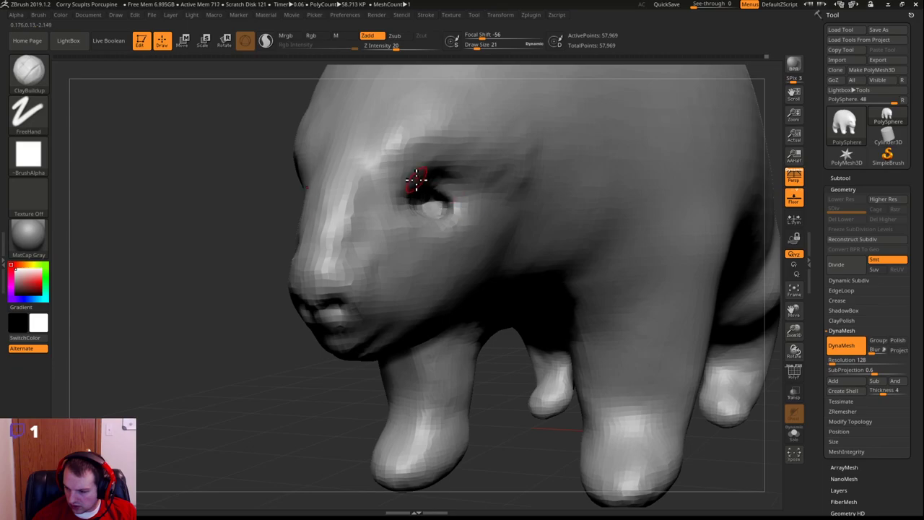
left_click_drag(426, 189, 421, 195)
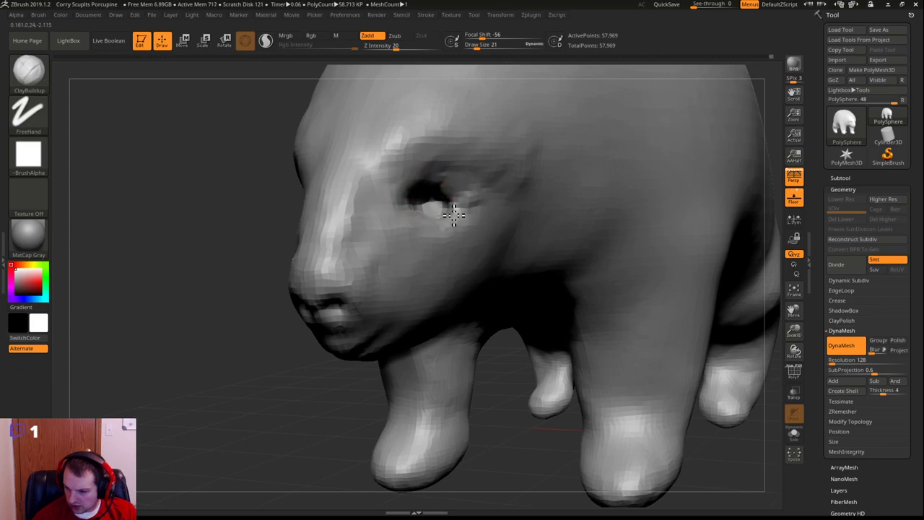
Enlarge ClayBuildup to draw size 86 and build up the brows and cheeks around the eye sockets
left_click_drag(99, 272, 646, 208, "shift")
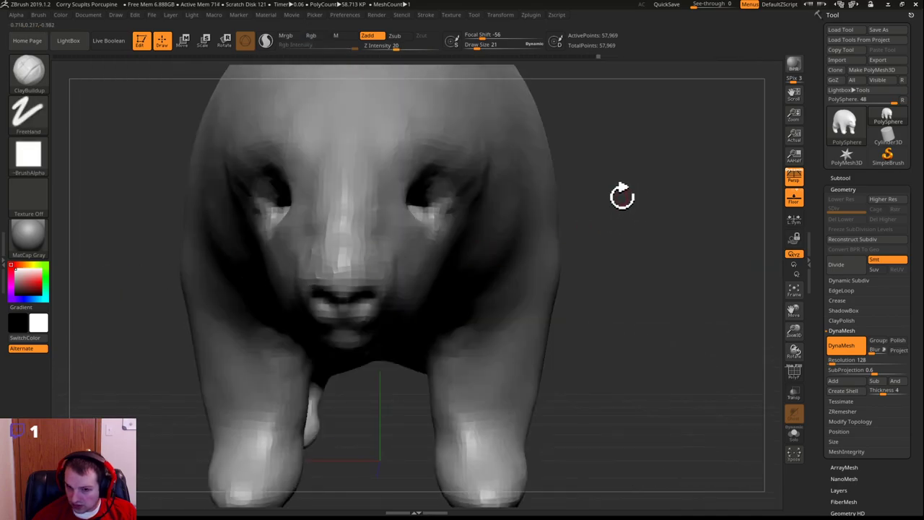
left_click_drag(440, 156, 454, 159)
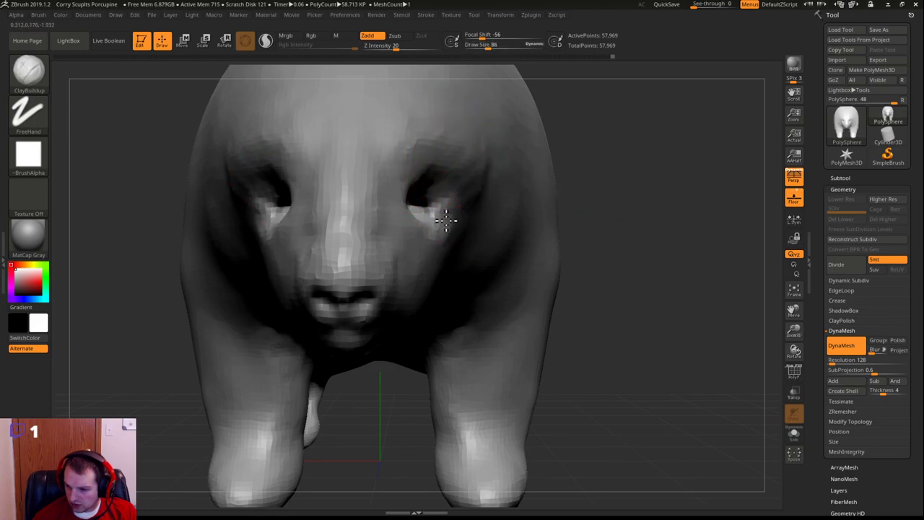
left_click_drag(661, 225, 413, 226)
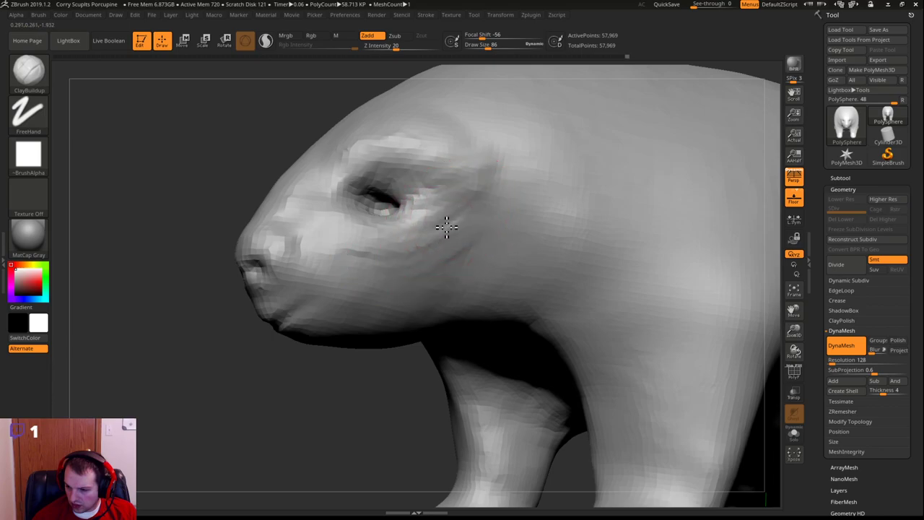
mouse_move(475, 151)
left_mouse_down()
mouse_move(378, 131)
mouse_move(320, 169)
mouse_move(317, 187)
mouse_move(342, 209)
mouse_move(300, 219)
left_mouse_up()
mouse_move(190, 243)
left_mouse_down()
mouse_move(268, 250)
mouse_move(537, 186)
mouse_move(484, 174)
left_mouse_up()
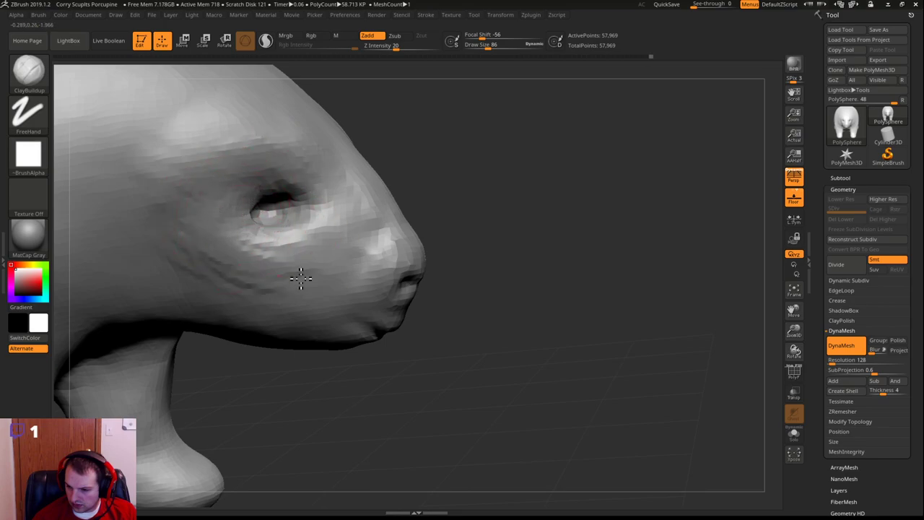
mouse_move(585, 178)
left_mouse_down()
mouse_move(608, 180)
mouse_move(569, 192)
mouse_move(627, 194)
mouse_move(654, 208)
mouse_move(497, 222)
left_mouse_up()
Reduce ClayBuildup to draw size 34, refine the forms around the eyes and remesh the model
key("s")
mouse_move(373, 215)
left_mouse_down()
mouse_move(351, 206)
mouse_move(382, 216)
left_mouse_up()
key("s")
left_click_drag(104, 260, 114, 270)
left_click_drag(644, 232, 581, 222)
mouse_move(526, 234)
left_mouse_down()
mouse_move(633, 233)
mouse_move(617, 207)
mouse_move(652, 213)
left_mouse_up()
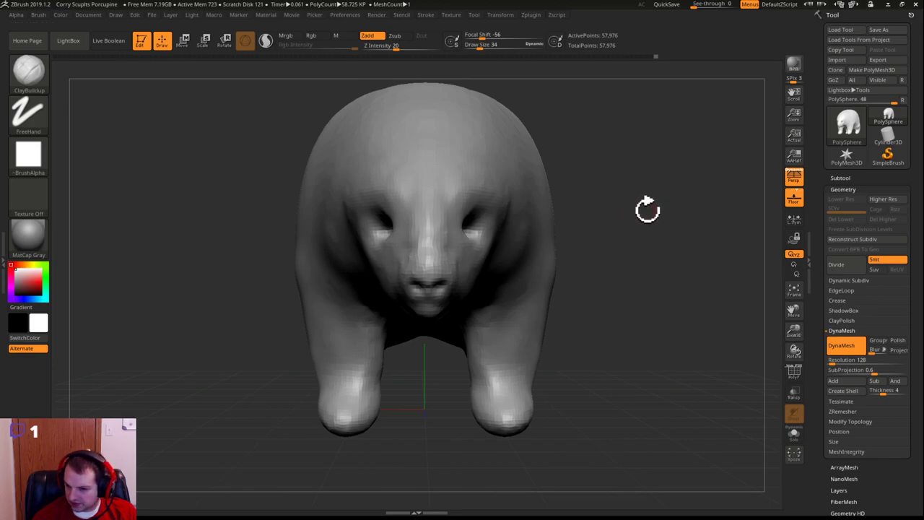
Build up the lower lip, chin and mouth corners with ClayBuildup at draw size 34
left_click_drag(643, 208, 669, 189)
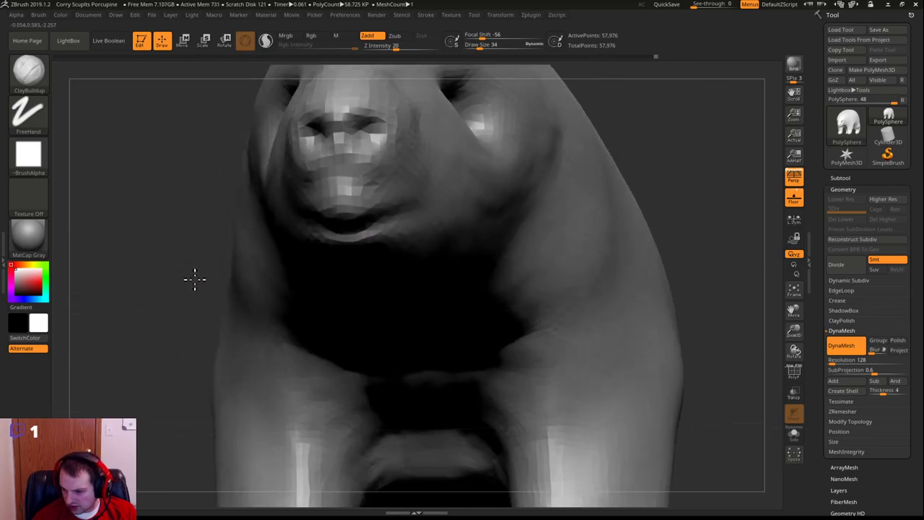
left_click_drag(194, 279, 249, 277)
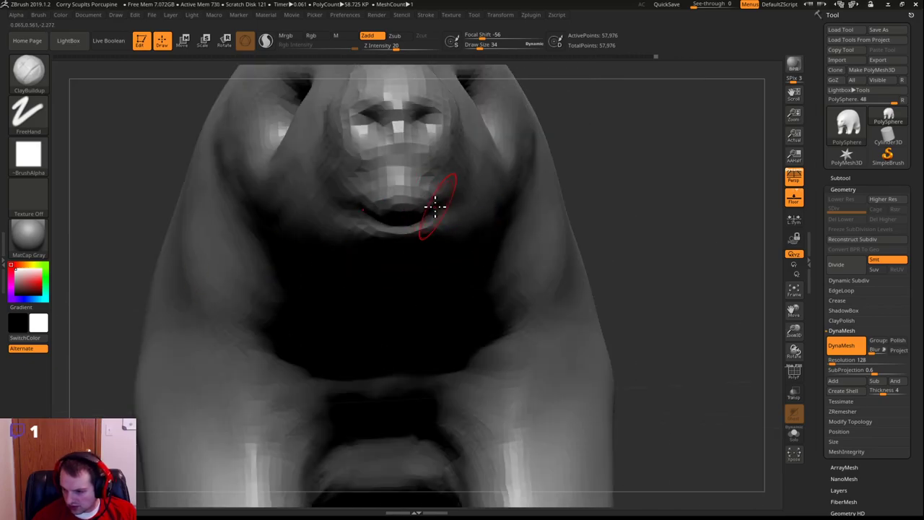
left_click_drag(675, 199, 532, 200)
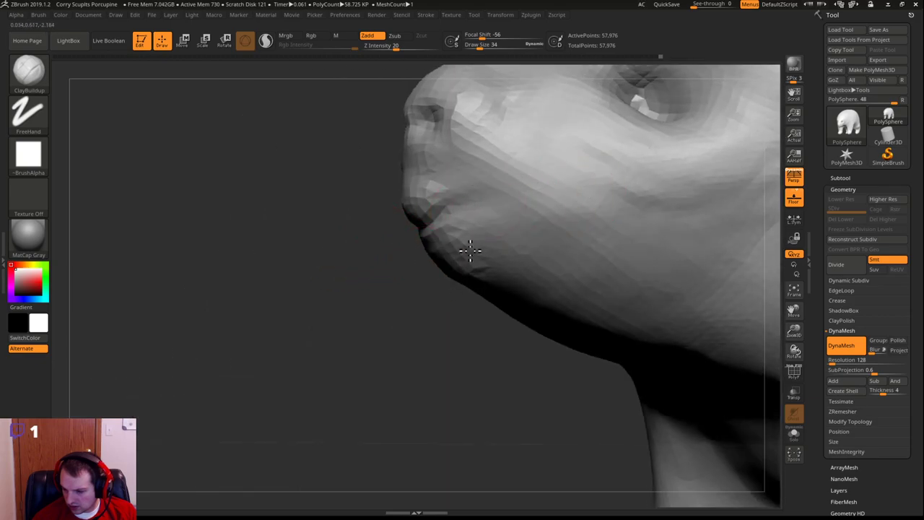
mouse_move(494, 274)
left_mouse_down()
mouse_move(476, 215)
mouse_move(461, 237)
left_mouse_up()
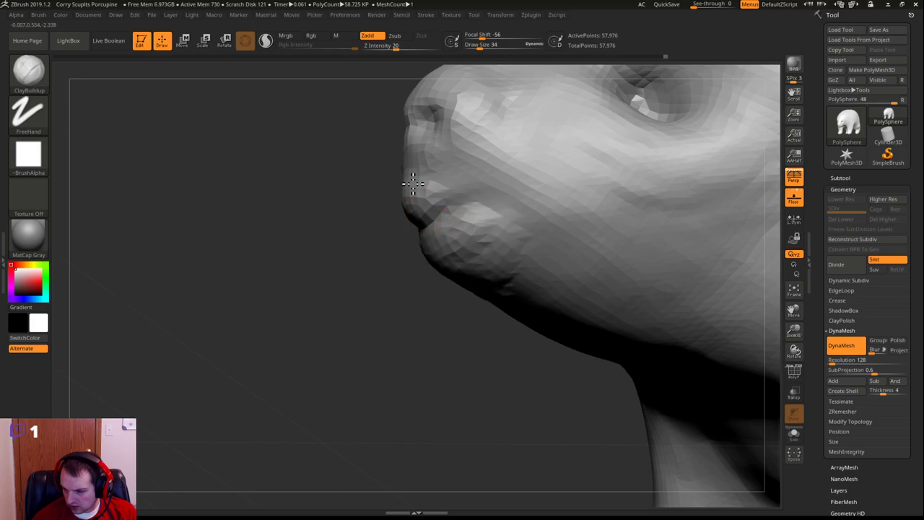
mouse_move(325, 299)
left_mouse_down()
mouse_move(491, 270)
mouse_move(602, 204)
mouse_move(453, 207)
left_mouse_up()
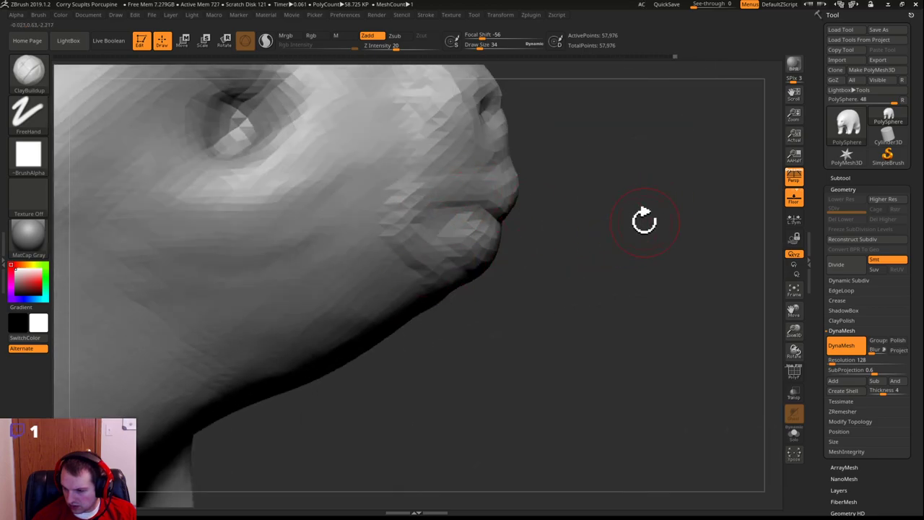
mouse_move(380, 253)
left_mouse_down()
mouse_move(432, 216)
mouse_move(392, 247)
mouse_move(404, 262)
left_mouse_up()
mouse_move(563, 285)
left_mouse_down()
mouse_move(571, 285)
mouse_move(474, 293)
left_mouse_up()
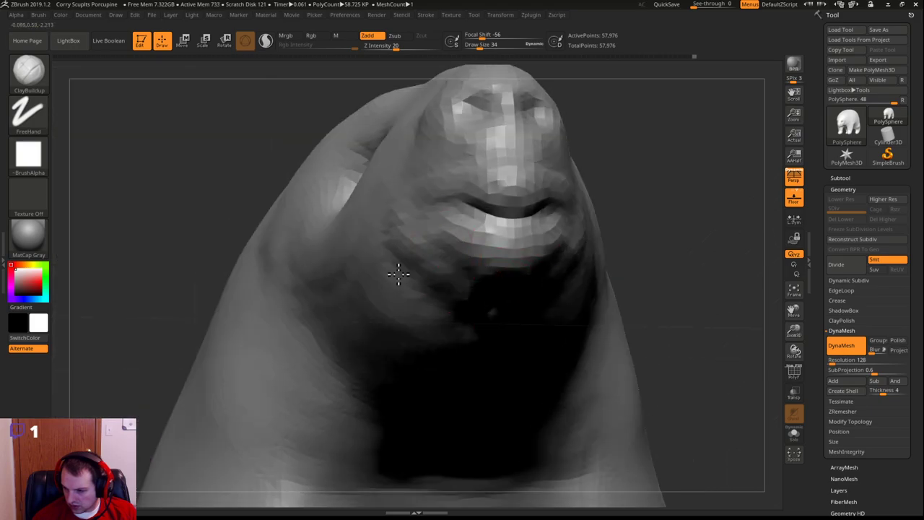
left_click_drag(698, 172, 716, 183, "alt")
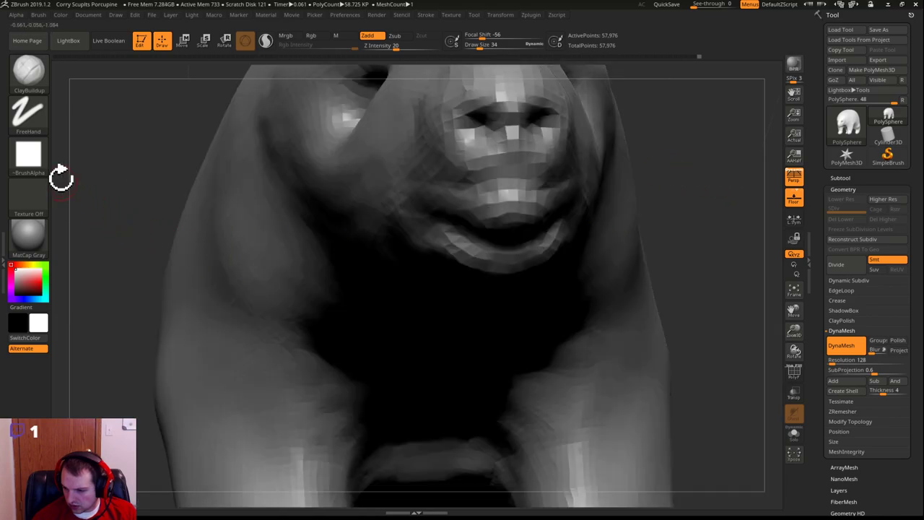
Examine the whole body, head and front feet from the side, front and opposite side
left_click_drag(135, 162, 124, 123, "alt")
mouse_move(493, 173)
left_mouse_down()
mouse_move(495, 207)
mouse_move(537, 214)
mouse_move(512, 210)
mouse_move(608, 185)
mouse_move(596, 184)
mouse_move(605, 187)
mouse_move(556, 198)
mouse_move(651, 206)
mouse_move(606, 203)
mouse_move(596, 171)
mouse_move(655, 176)
mouse_move(551, 198)
mouse_move(478, 197)
mouse_move(553, 204)
mouse_move(515, 199)
mouse_move(517, 213)
left_mouse_up()
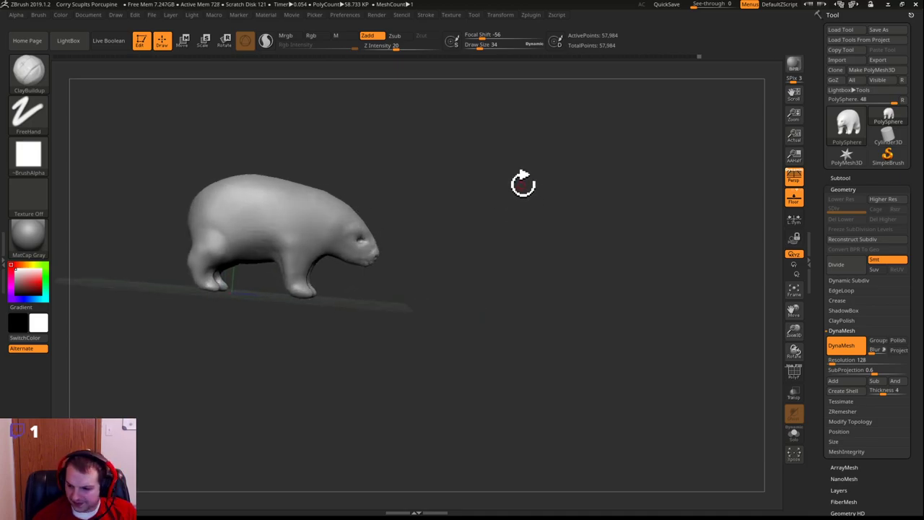
left_click_drag(485, 186, 444, 215)
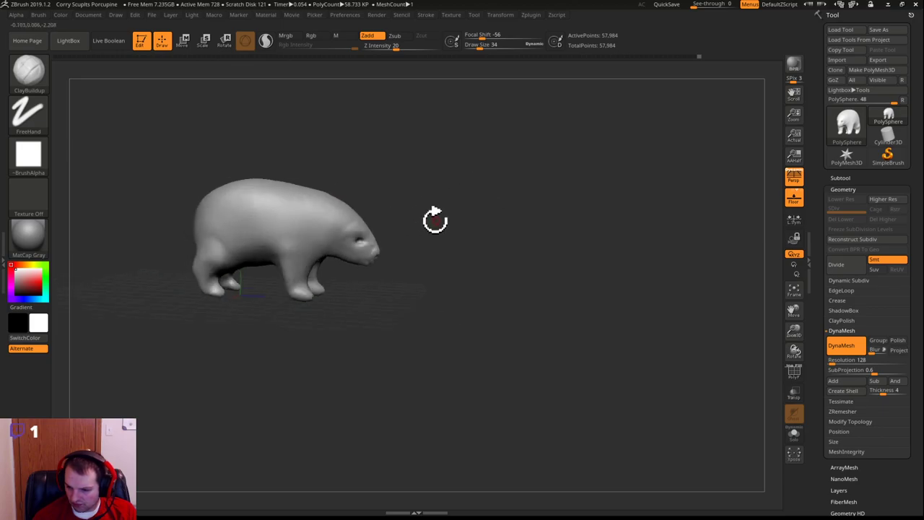
mouse_move(396, 293)
left_mouse_down()
mouse_move(417, 295)
mouse_move(384, 301)
left_mouse_up()
left_click_drag(310, 320, 412, 316, "alt")
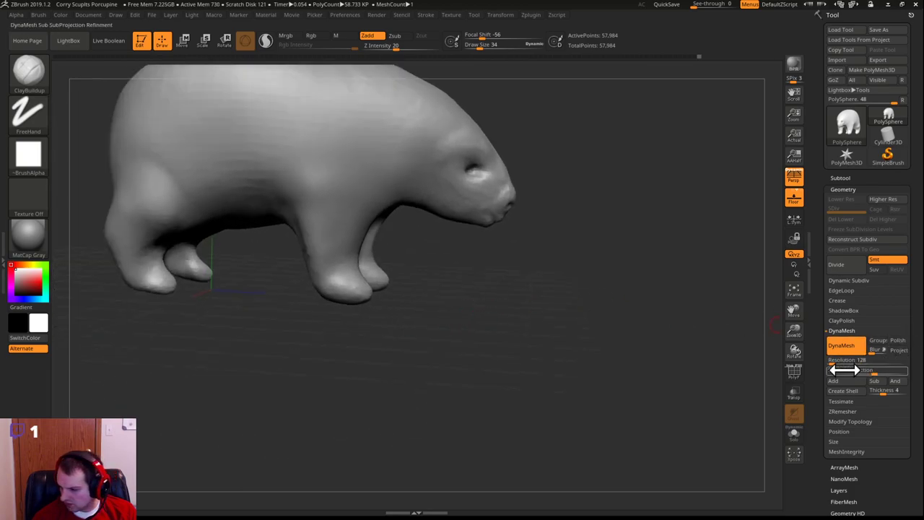
mouse_move(578, 233)
left_mouse_down()
mouse_move(631, 301)
mouse_move(654, 223)
mouse_move(640, 267)
mouse_move(599, 322)
mouse_move(458, 294)
mouse_move(415, 297)
mouse_move(466, 344)
mouse_move(400, 332)
mouse_move(369, 350)
left_mouse_up()
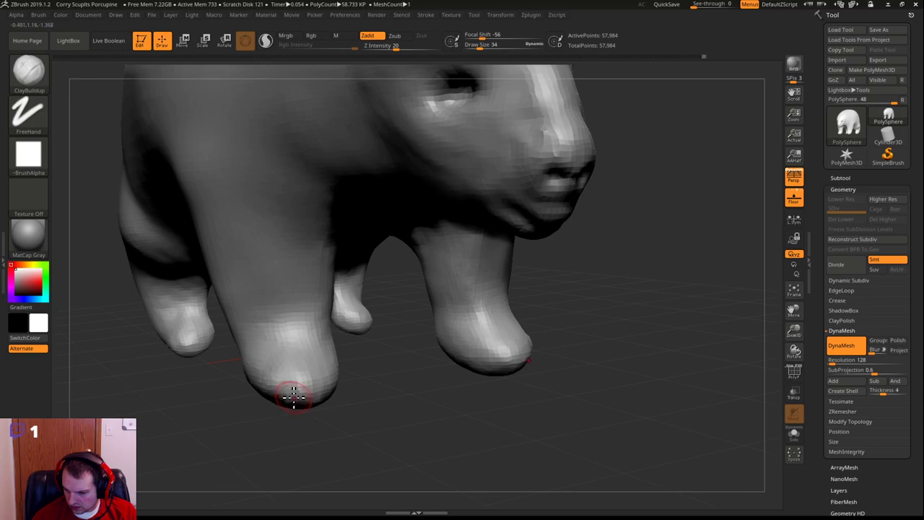
mouse_move(303, 392)
right_mouse_down()
mouse_move(367, 412)
mouse_move(343, 387)
right_mouse_up()
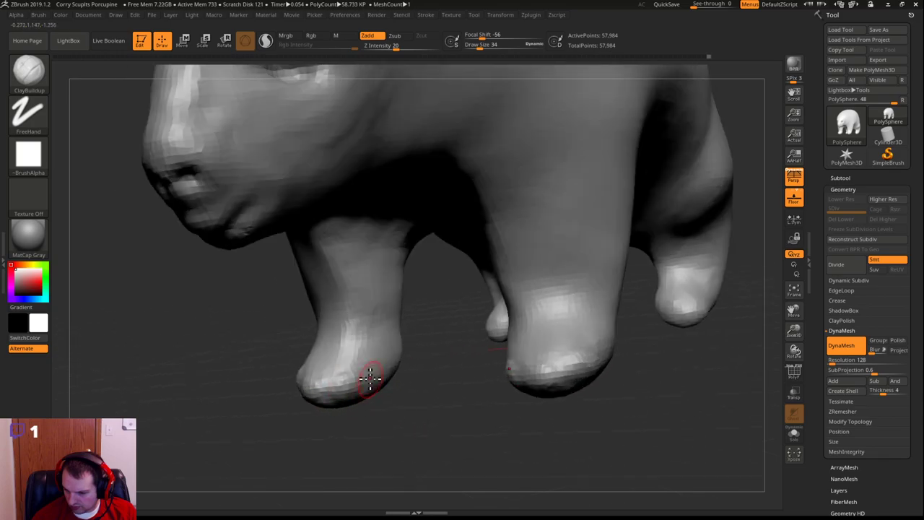
mouse_move(236, 421)
right_mouse_down()
mouse_move(212, 407)
mouse_move(300, 426)
right_mouse_up()
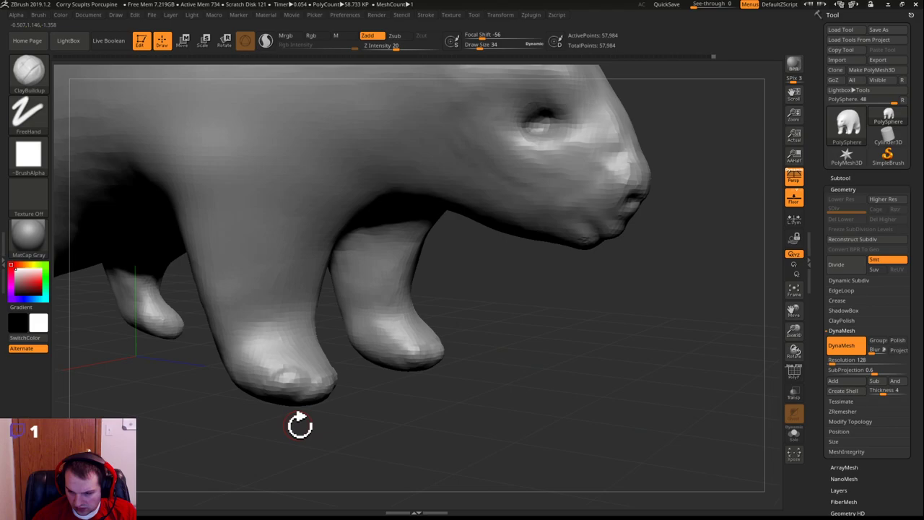
Enlarge ClayBuildup to draw size 83, build up the shoulder and front leg, smooth them and remesh the model
mouse_move(300, 426)
right_mouse_down()
mouse_move(296, 379)
mouse_move(257, 386)
right_mouse_up()
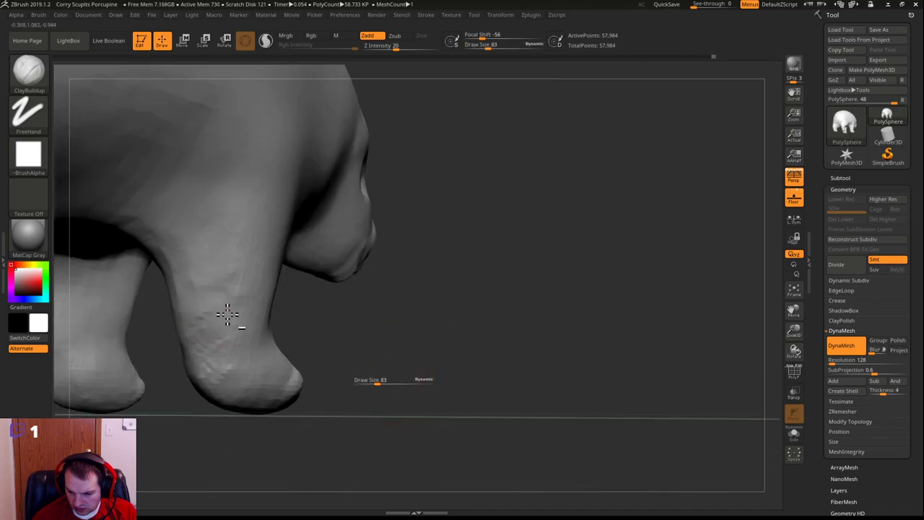
mouse_move(141, 245)
left_mouse_down()
mouse_move(207, 145)
mouse_move(264, 130)
mouse_move(259, 122)
mouse_move(208, 224)
mouse_move(225, 261)
mouse_move(235, 334)
left_mouse_up()
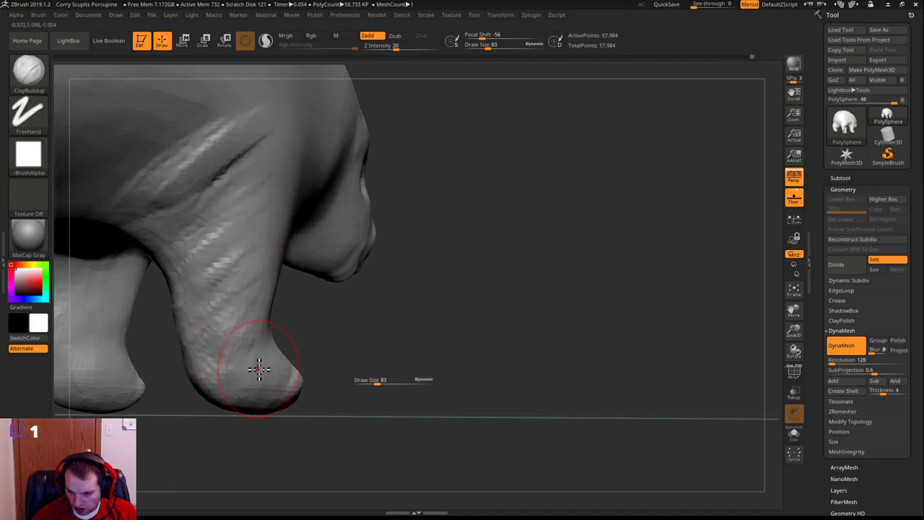
mouse_move(247, 181)
left_mouse_down("shift")
mouse_move(264, 149)
mouse_move(161, 173)
mouse_move(250, 166)
left_mouse_up("shift")
left_click_drag(522, 222, 561, 262, "ctrl")
left_click_drag(555, 228, 542, 256)
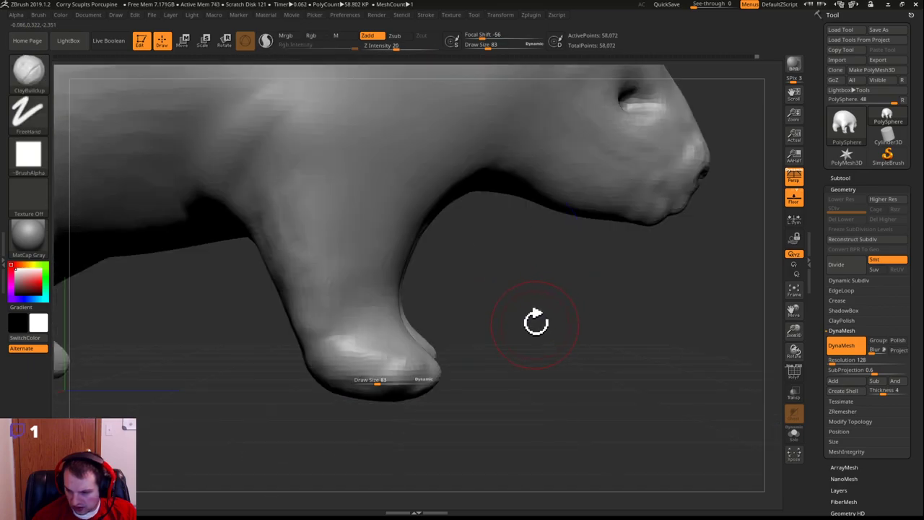
left_click_drag(243, 336, 293, 268)
key("shift")
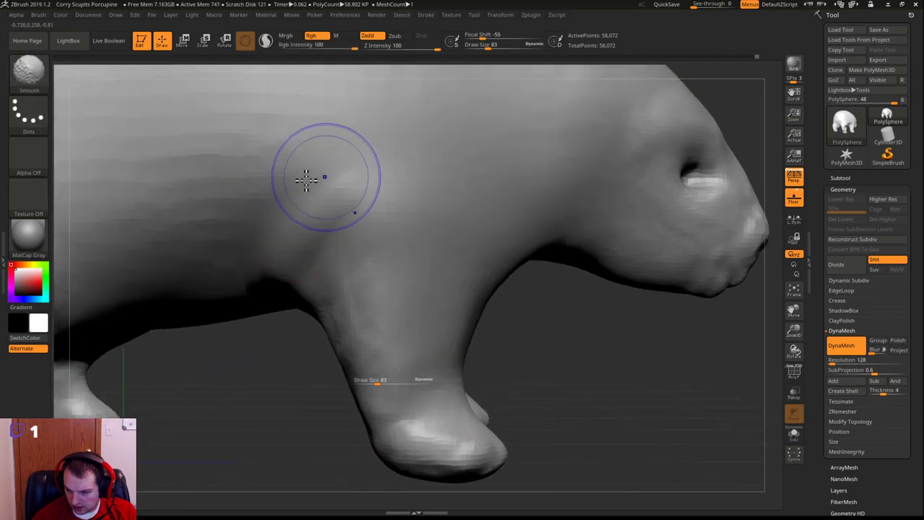
left_click_drag(257, 372, 124, 390, "alt")
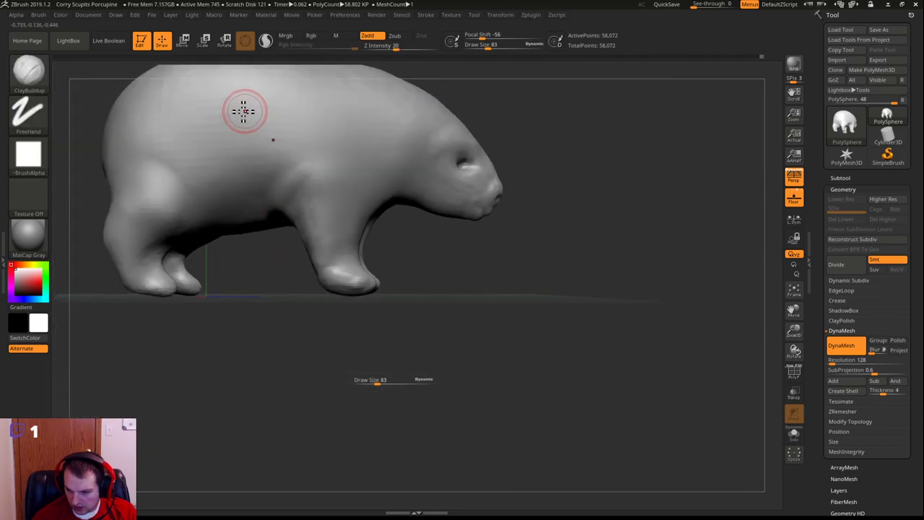
Enlarge the brush to draw size 244, smooth the flank and remesh the model
mouse_move(254, 296)
left_mouse_down()
mouse_move(264, 304)
mouse_move(186, 310)
mouse_move(289, 392)
mouse_move(294, 343)
mouse_move(360, 366)
left_mouse_up()
key("s")
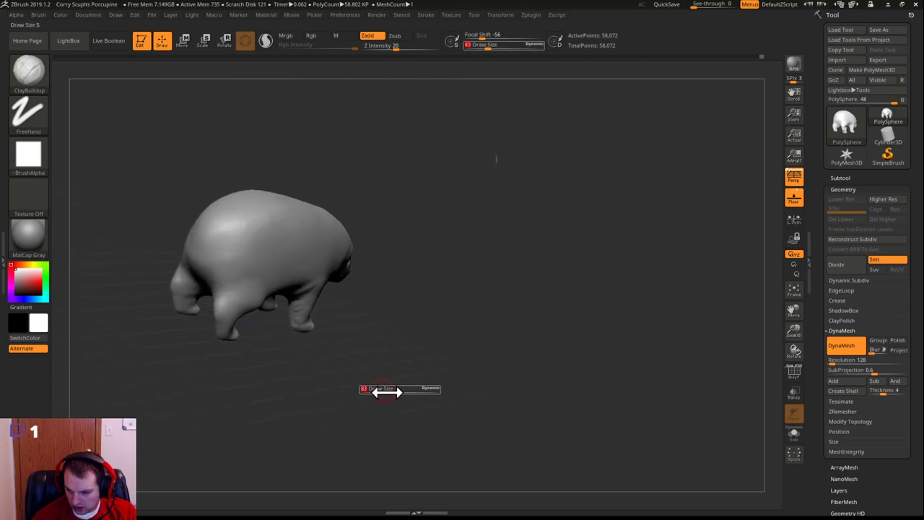
key("s")
left_click(308, 359)
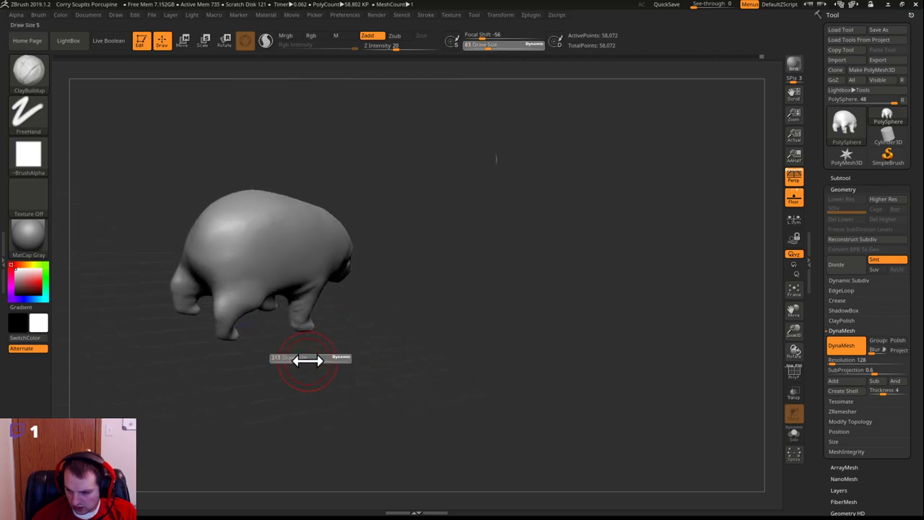
key("shift")
left_click_drag(303, 244, 279, 225, "shift")
left_click_drag(464, 187, 498, 252, "ctrl")
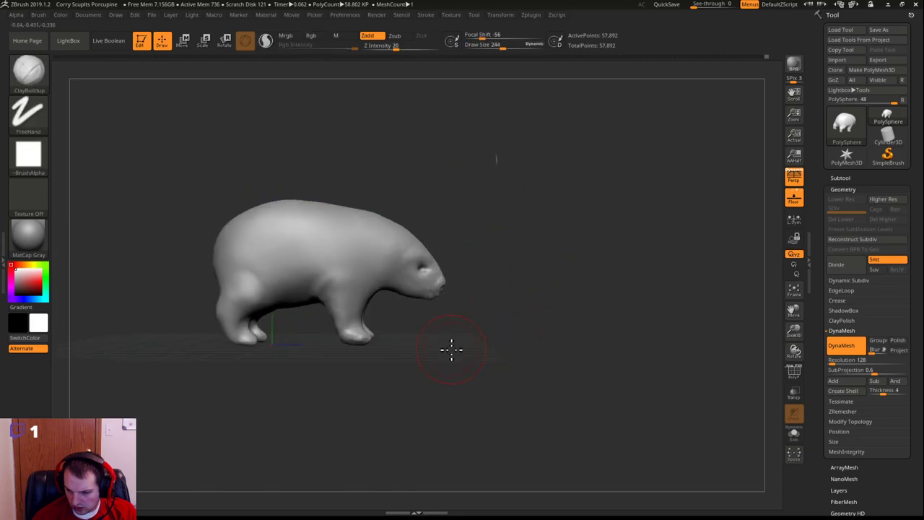
Smooth the hindquarters and belly at draw size 244 and remesh the body
left_click_drag(451, 350, 489, 374, "alt")
left_click_drag(332, 442, 342, 358, "alt")
key("shift")
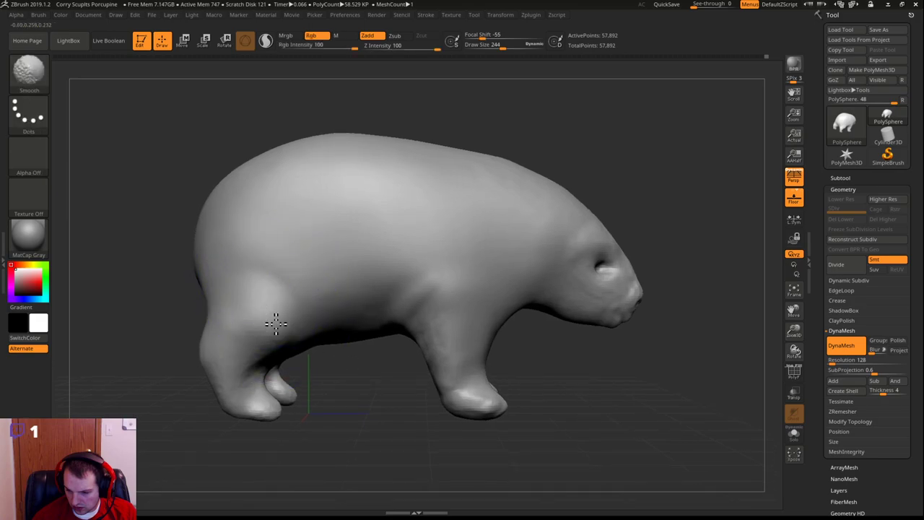
mouse_move(355, 411)
left_mouse_down("ctrl")
mouse_move(387, 430)
mouse_move(383, 361)
mouse_move(543, 359)
left_mouse_up("ctrl")
key("shift")
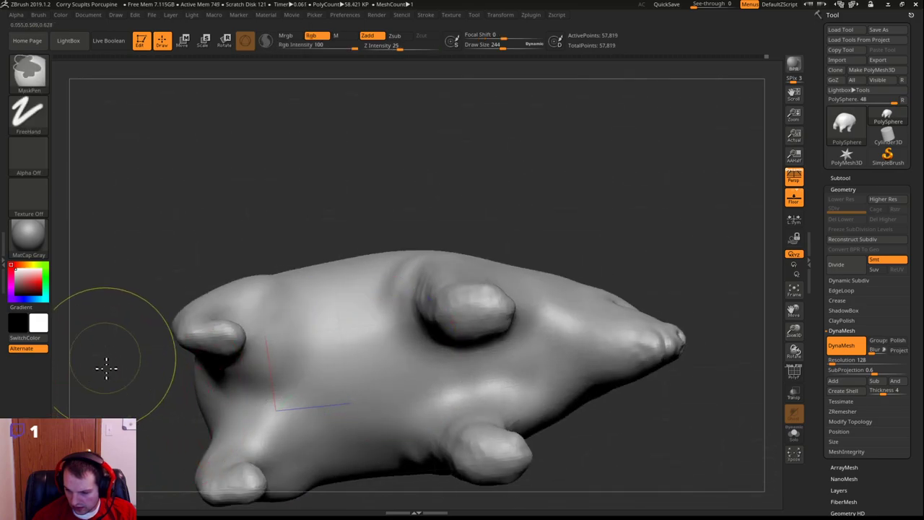
mouse_move(298, 169)
left_mouse_down()
mouse_move(322, 258)
mouse_move(395, 364)
mouse_move(386, 418)
left_mouse_up()
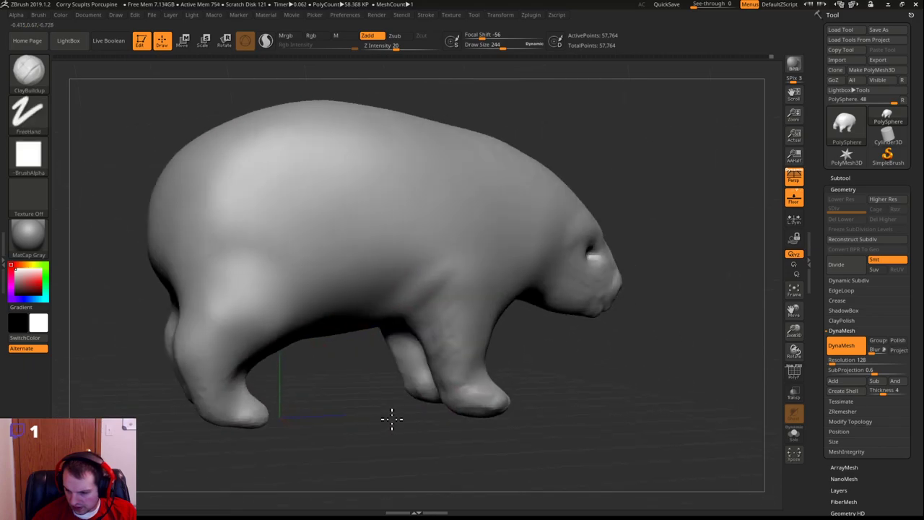
Refine the shoulder and upper front leg with ClayBuildup at draw size 244, smoothing and carving where needed
mouse_move(442, 287)
left_mouse_down()
mouse_move(460, 262)
mouse_move(387, 305)
mouse_move(442, 244)
mouse_move(443, 268)
mouse_move(414, 322)
mouse_move(474, 290)
left_mouse_up()
mouse_move(443, 227)
left_mouse_down("shift")
mouse_move(392, 258)
mouse_move(402, 303)
mouse_move(432, 281)
left_mouse_up("shift")
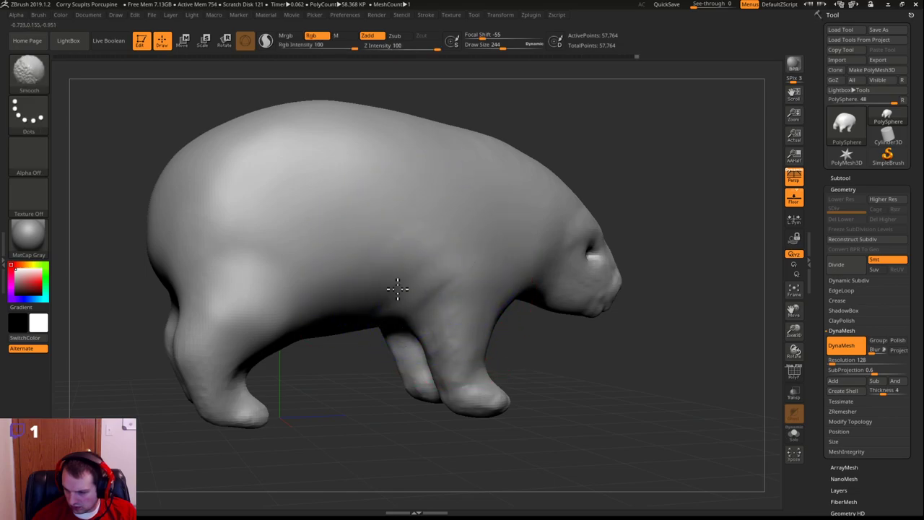
mouse_move(373, 404)
left_mouse_down()
mouse_move(359, 404)
mouse_move(385, 408)
mouse_move(439, 384)
mouse_move(536, 372)
mouse_move(400, 264)
mouse_move(388, 273)
mouse_move(406, 273)
mouse_move(411, 306)
left_mouse_up()
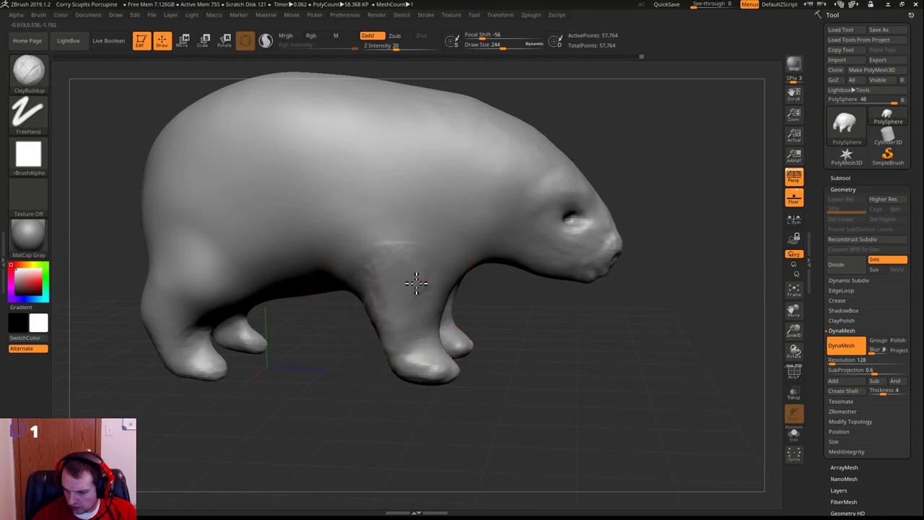
left_click_drag(507, 349, 479, 343)
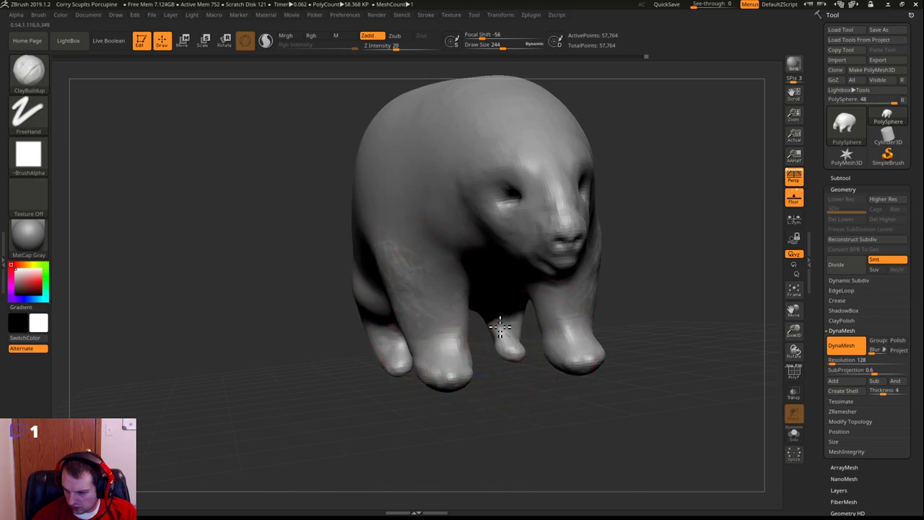
left_click_drag(509, 371, 490, 367)
left_click_drag(344, 275, 383, 307, "alt")
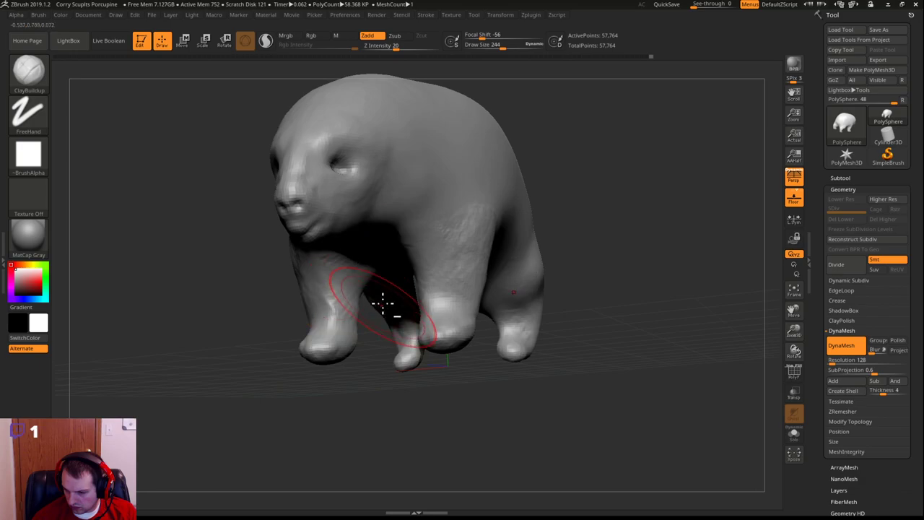
Smooth the front legs at draw size 244 and remesh the model
left_click_drag(388, 383, 506, 373)
left_click_drag(555, 301, 571, 321, "ctrl")
left_click_drag(545, 330, 630, 327)
key("shift")
left_click_drag(279, 406, 351, 377)
left_click_drag(284, 301, 297, 328, "shift")
left_click_drag(412, 347, 479, 376, "ctrl")
left_click_drag(418, 363, 516, 330)
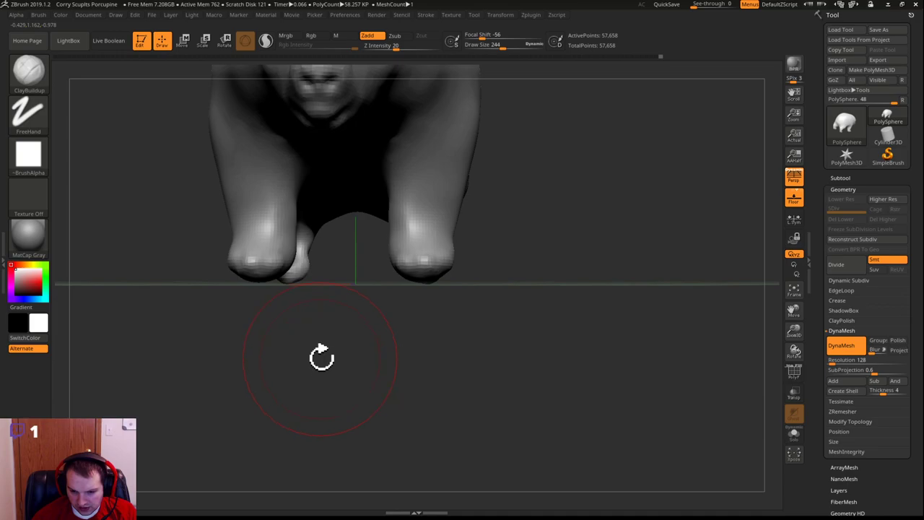
Reduce ClayBuildup to draw size 56, then build up and smooth the soles of the front feet
mouse_move(270, 357)
left_mouse_down()
mouse_move(384, 365)
mouse_move(396, 350)
mouse_move(528, 373)
mouse_move(540, 488)
mouse_move(600, 180)
mouse_move(484, 231)
left_mouse_up()
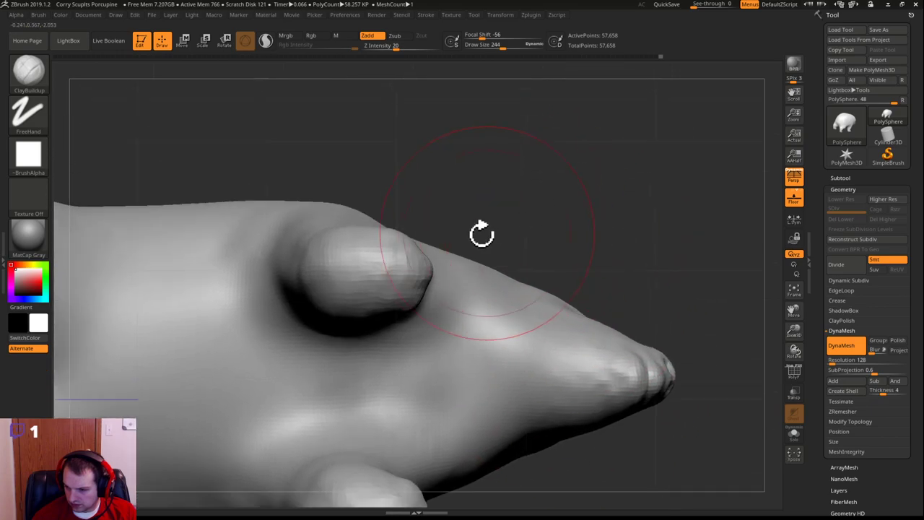
left_click_drag(356, 272, 329, 268)
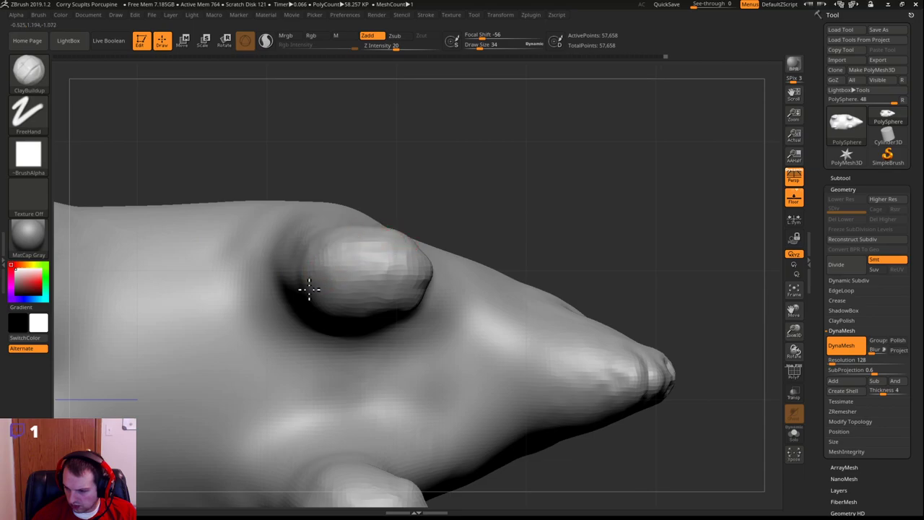
key("s")
left_click_drag(333, 271, 351, 261)
key("s")
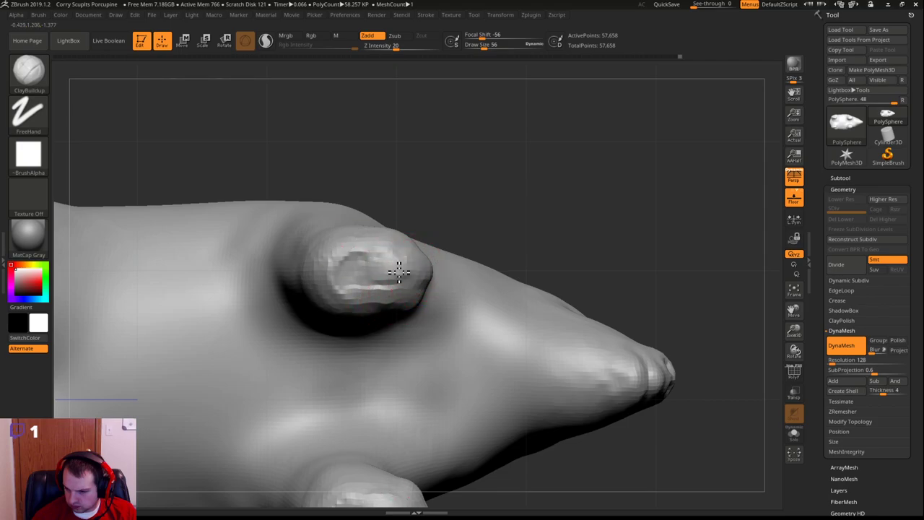
key("shift")
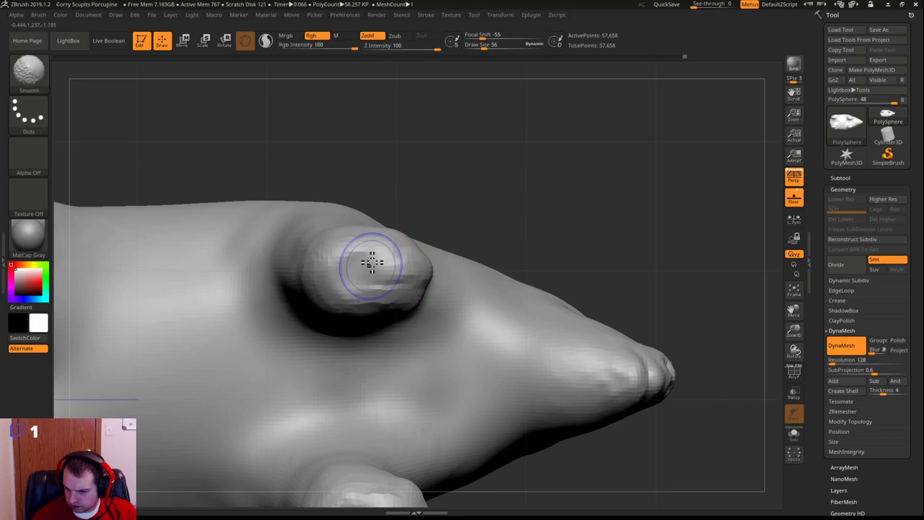
Shape the sole edges and heels of the front feet with ClayBuildup at draw size 56 and remesh
mouse_move(540, 169)
left_mouse_down()
mouse_move(536, 217)
mouse_move(506, 296)
mouse_move(486, 231)
mouse_move(480, 234)
left_mouse_up()
left_click_drag(389, 244, 403, 277, "alt")
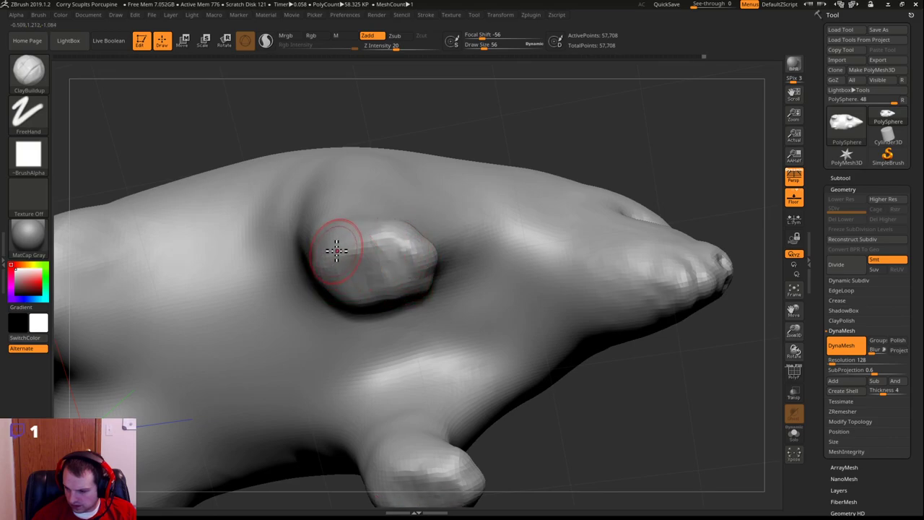
left_click_drag(606, 403, 358, 270)
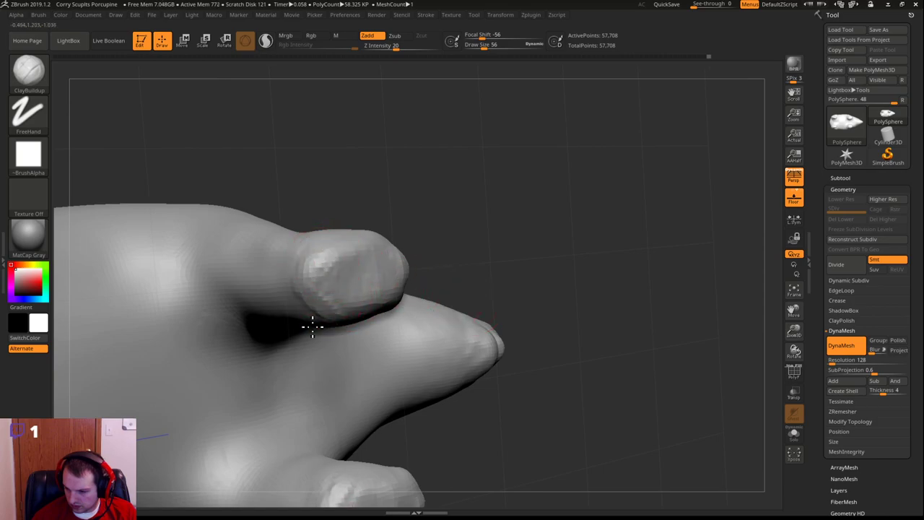
left_click_drag(468, 210, 315, 253)
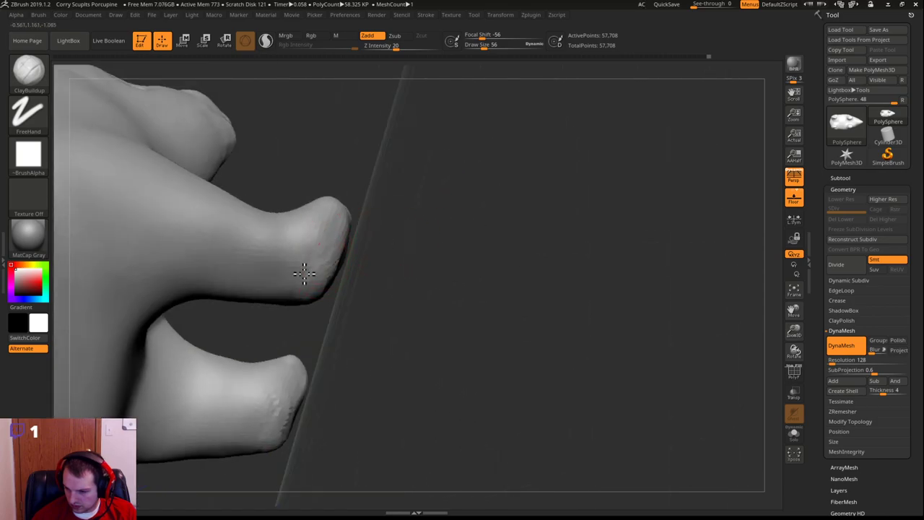
left_click_drag(272, 297, 316, 236)
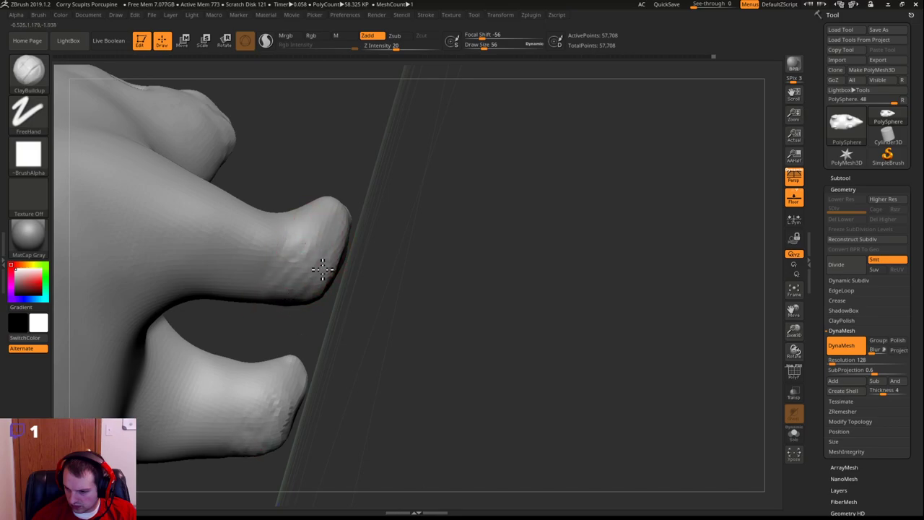
left_click_drag(438, 297, 322, 282)
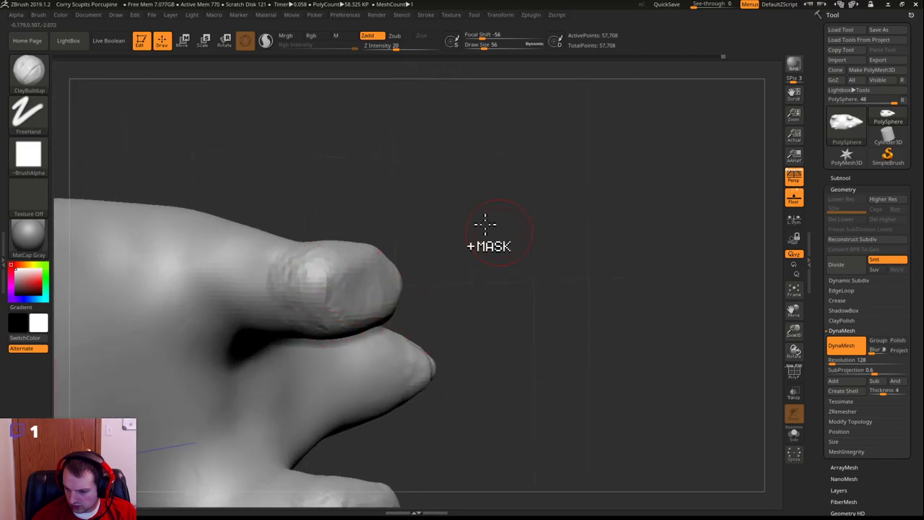
left_click_drag(514, 200, 414, 281)
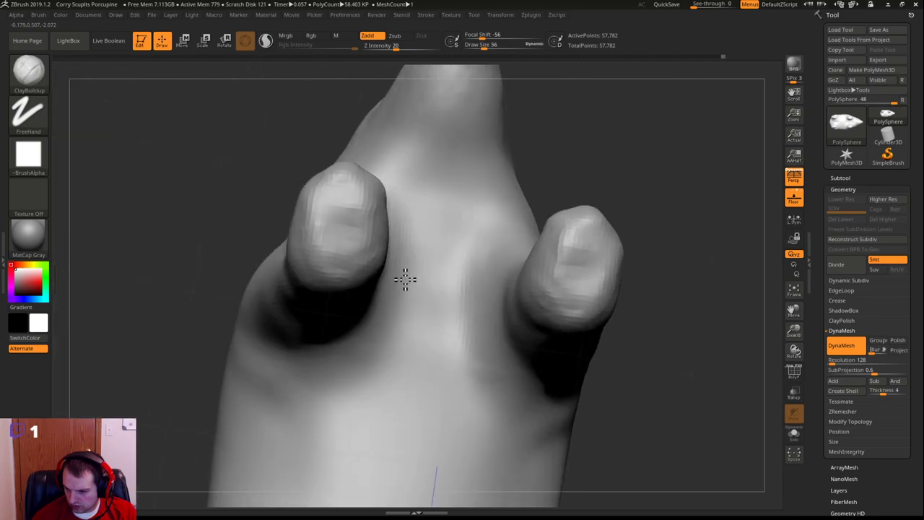
Even out the soles of the front feet with lengthwise ClayBuildup strokes and remesh the model
mouse_move(347, 204)
left_mouse_down()
mouse_move(343, 249)
mouse_move(331, 251)
left_mouse_up()
mouse_move(326, 193)
left_mouse_down()
mouse_move(314, 251)
mouse_move(328, 200)
mouse_move(330, 258)
mouse_move(344, 196)
mouse_move(353, 245)
left_mouse_up()
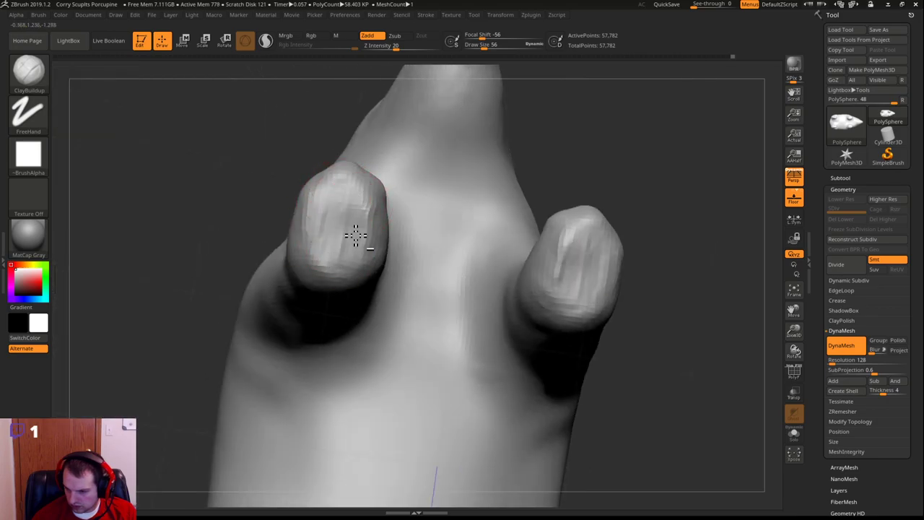
left_click_drag(621, 184, 345, 196)
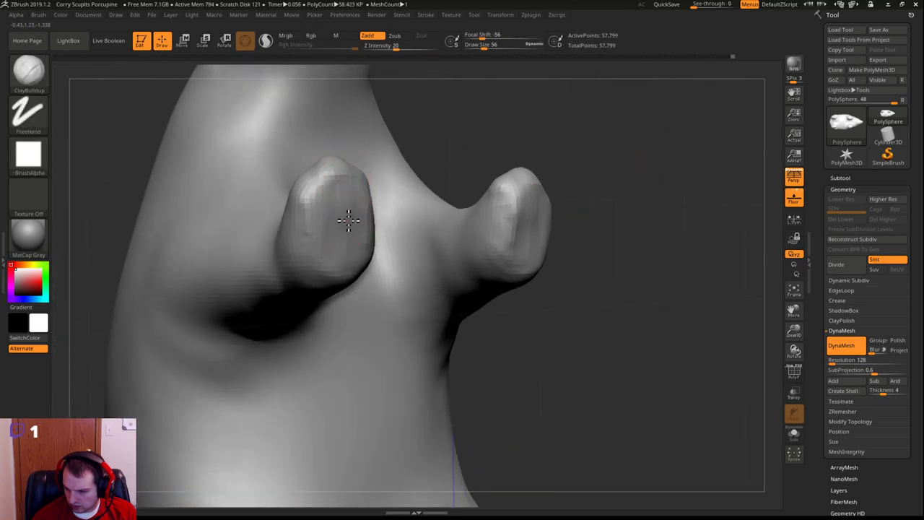
left_click_drag(496, 280, 360, 189)
Reshape the front legs and feet with the Move brush at draw size 184, and remesh the model
left_click_drag(163, 281, 346, 330)
mouse_move(326, 284)
left_mouse_down()
mouse_move(392, 330)
mouse_move(325, 325)
mouse_move(324, 340)
mouse_move(390, 380)
mouse_move(365, 377)
left_mouse_up()
key("b")
key("m")
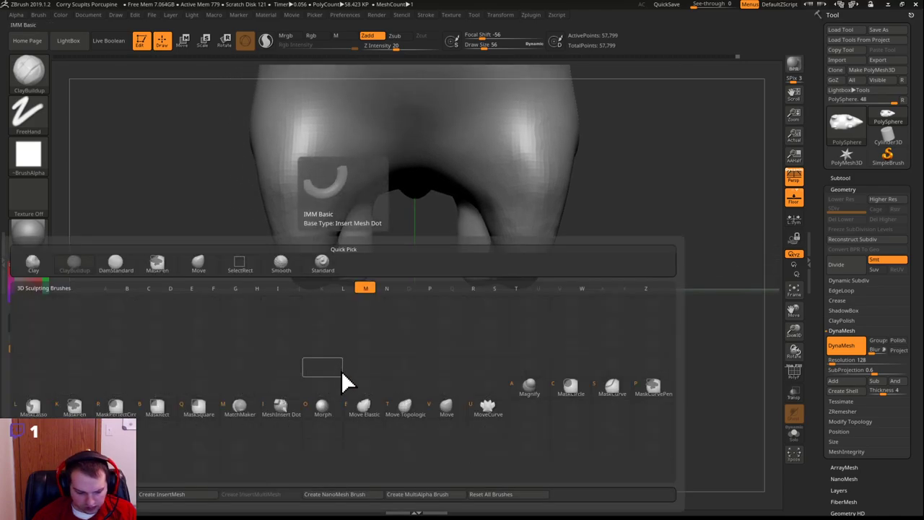
key("v")
key("s")
left_click_drag(353, 373, 407, 384)
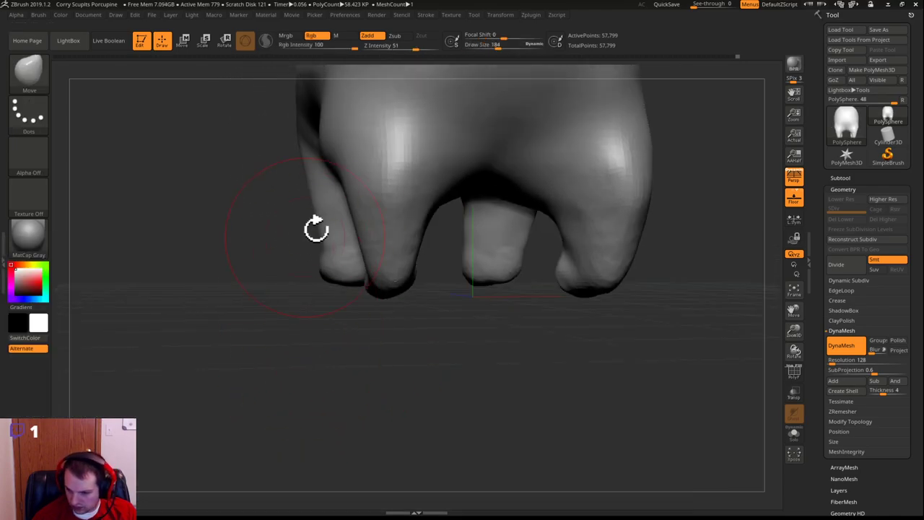
left_click_drag(310, 299, 359, 208)
mouse_move(320, 137)
left_mouse_down()
mouse_move(293, 142)
mouse_move(317, 140)
left_mouse_up()
left_click_drag(485, 235, 557, 261)
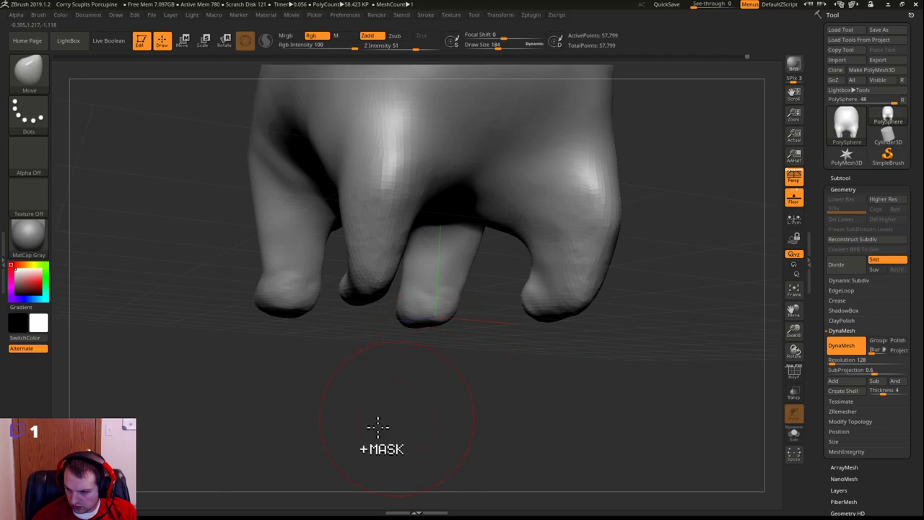
left_click_drag(371, 402, 402, 231)
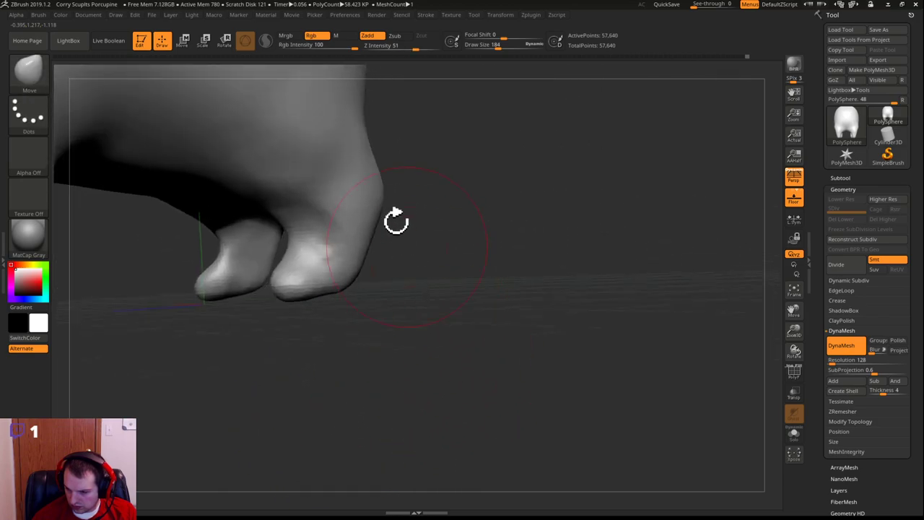
Adjust the shape of the hind legs and heels with the Move brush at draw size 184
left_click_drag(419, 270, 455, 272)
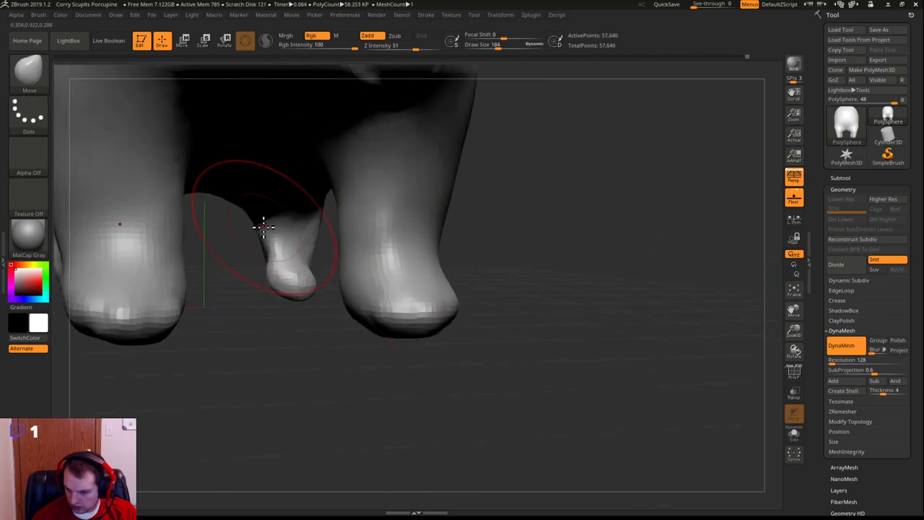
left_click_drag(303, 293, 312, 277)
left_click_drag(542, 254, 463, 274)
mouse_move(346, 292)
left_mouse_down()
mouse_move(342, 282)
mouse_move(358, 277)
mouse_move(427, 296)
mouse_move(359, 324)
mouse_move(413, 314)
mouse_move(386, 313)
mouse_move(373, 325)
mouse_move(406, 347)
mouse_move(442, 342)
mouse_move(353, 400)
mouse_move(357, 386)
mouse_move(336, 387)
mouse_move(282, 409)
mouse_move(231, 254)
left_mouse_up()
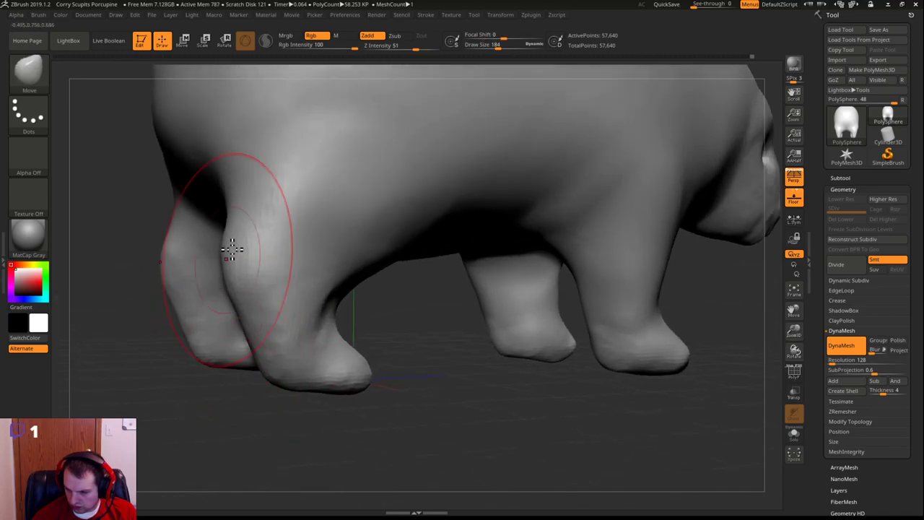
mouse_move(374, 338)
left_mouse_down()
mouse_move(424, 332)
mouse_move(218, 215)
left_mouse_up()
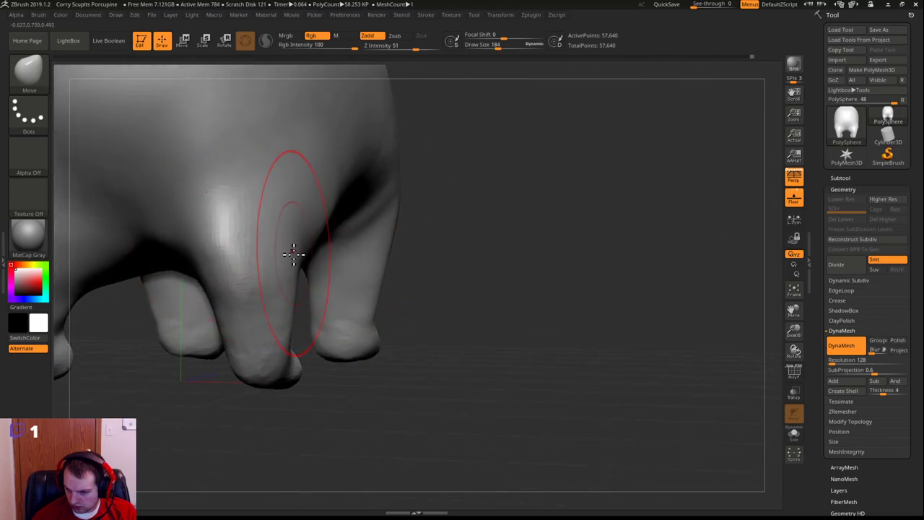
left_click_drag(368, 388, 272, 371)
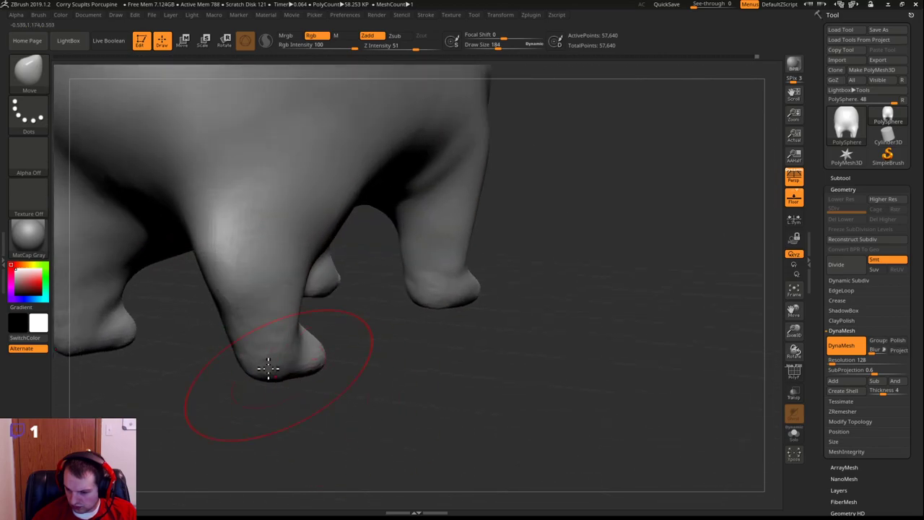
left_click_drag(367, 371, 347, 312)
left_click_drag(508, 212, 455, 173)
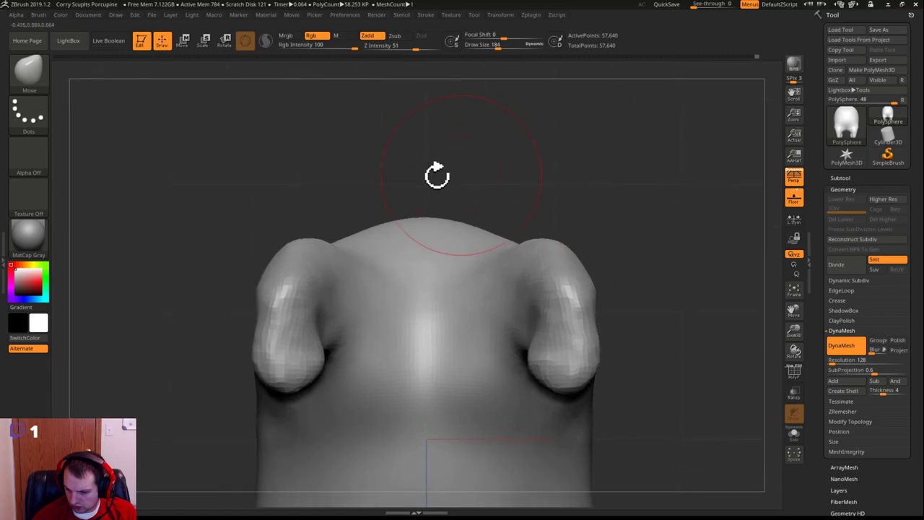
Build up the soles of the hind feet with ClayBuildup at draw size 56 and smooth their edges
left_click_drag(237, 213, 238, 200)
key("b")
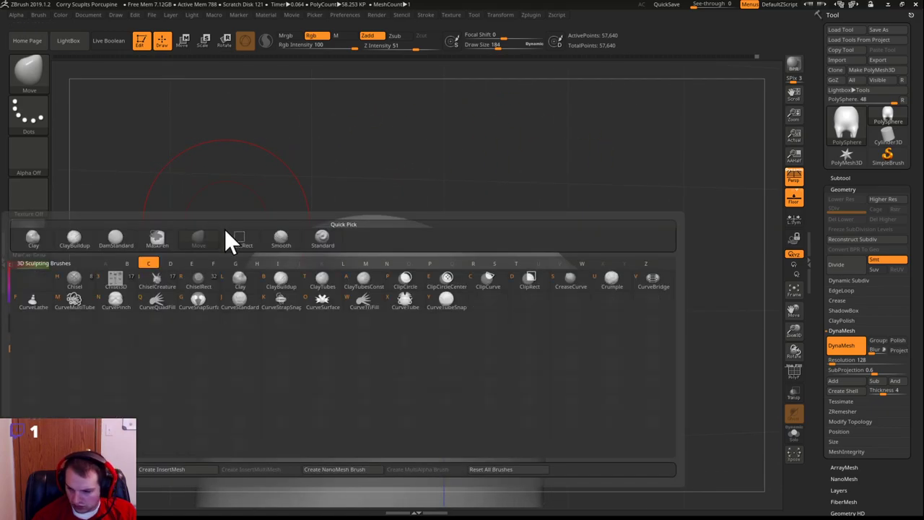
key("c")
key("b")
mouse_move(138, 291)
left_mouse_down()
mouse_move(129, 309)
mouse_move(135, 331)
mouse_move(317, 339)
left_mouse_up()
key("s")
key("s")
key("s")
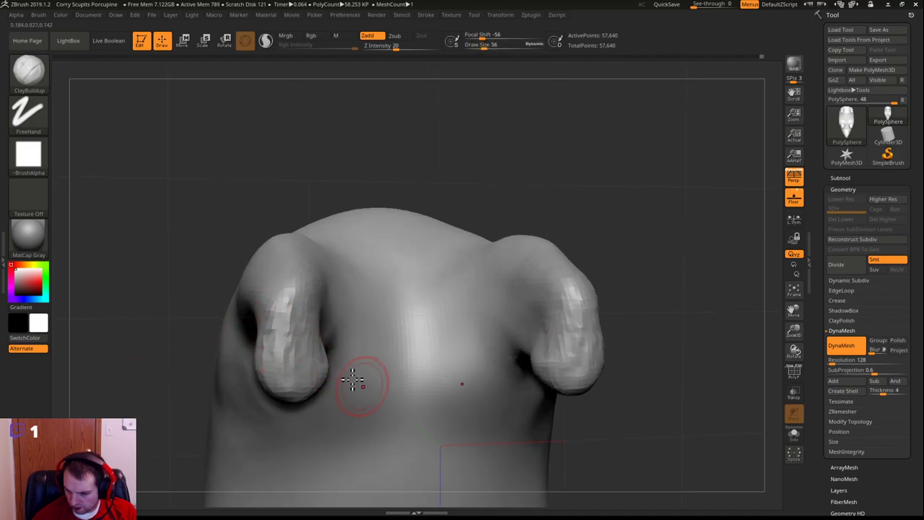
mouse_move(307, 330)
left_mouse_down()
mouse_move(306, 305)
mouse_move(278, 336)
mouse_move(299, 367)
mouse_move(286, 373)
mouse_move(299, 318)
mouse_move(274, 364)
mouse_move(264, 359)
left_mouse_up()
left_click_drag(292, 389, 294, 401, "shift")
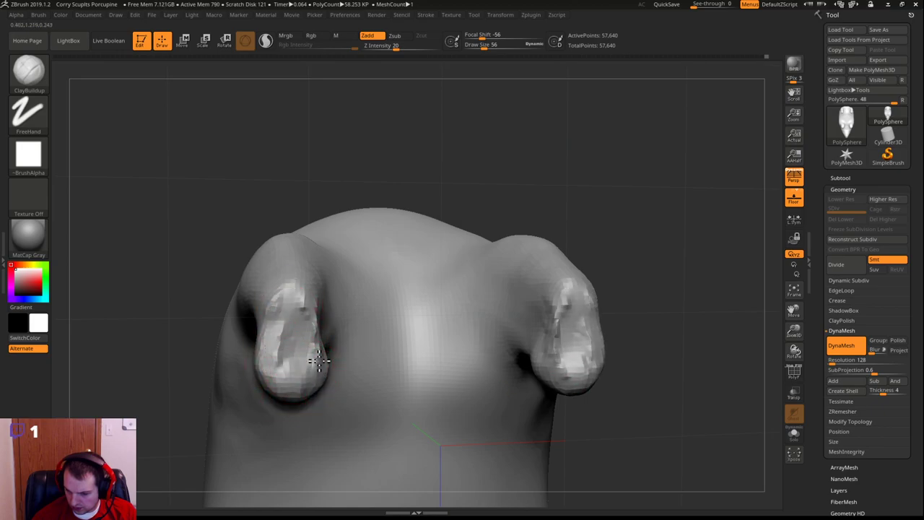
left_click_drag(320, 371, 309, 314, "shift")
Remesh the model and flatten the soles and heels of the hind feet with ClayBuildup strokes
left_click_drag(575, 149, 471, 156)
mouse_move(345, 332)
left_mouse_down()
mouse_move(334, 322)
mouse_move(353, 335)
mouse_move(328, 370)
left_mouse_up()
mouse_move(340, 337)
left_mouse_down()
mouse_move(363, 289)
mouse_move(385, 275)
mouse_move(392, 352)
left_mouse_up()
mouse_move(202, 219)
left_mouse_down()
mouse_move(226, 218)
mouse_move(445, 330)
mouse_move(417, 382)
mouse_move(444, 365)
left_mouse_up()
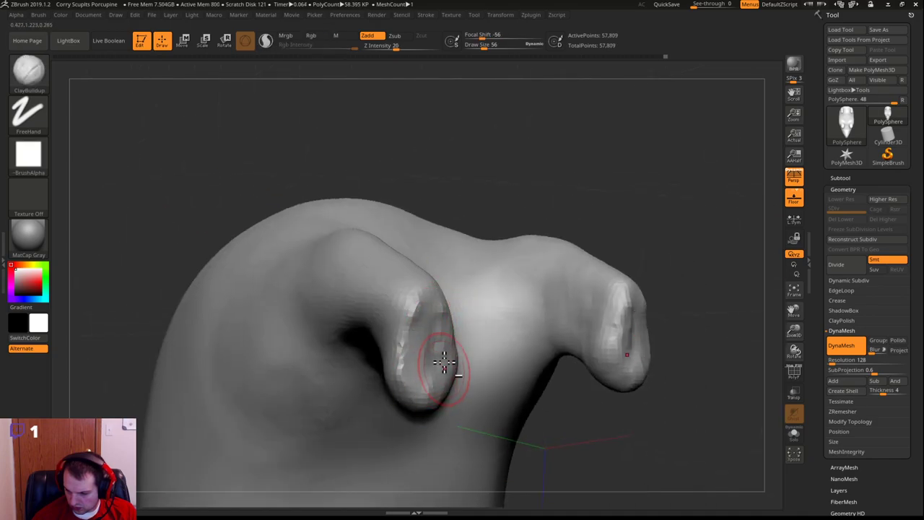
mouse_move(556, 209)
left_mouse_down()
mouse_move(568, 188)
mouse_move(483, 134)
mouse_move(419, 181)
left_mouse_up()
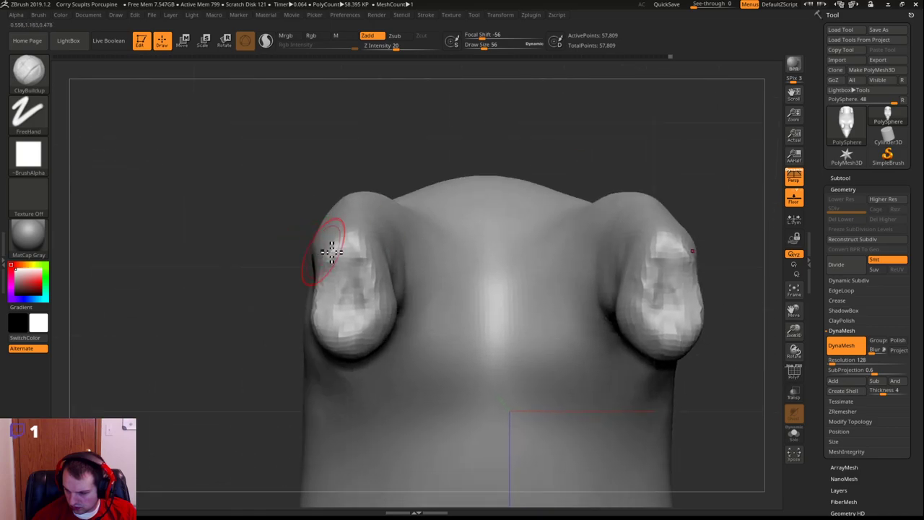
left_click_drag(514, 156, 363, 256)
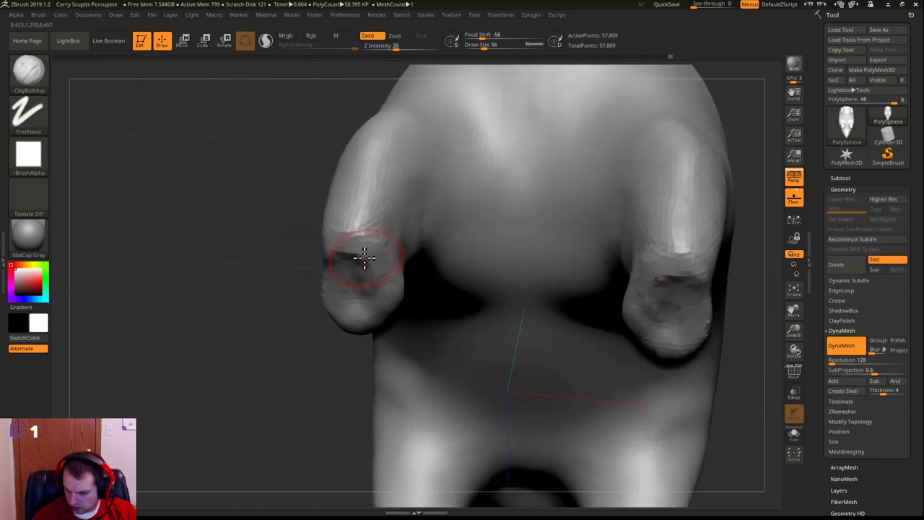
left_click_drag(252, 292, 325, 252)
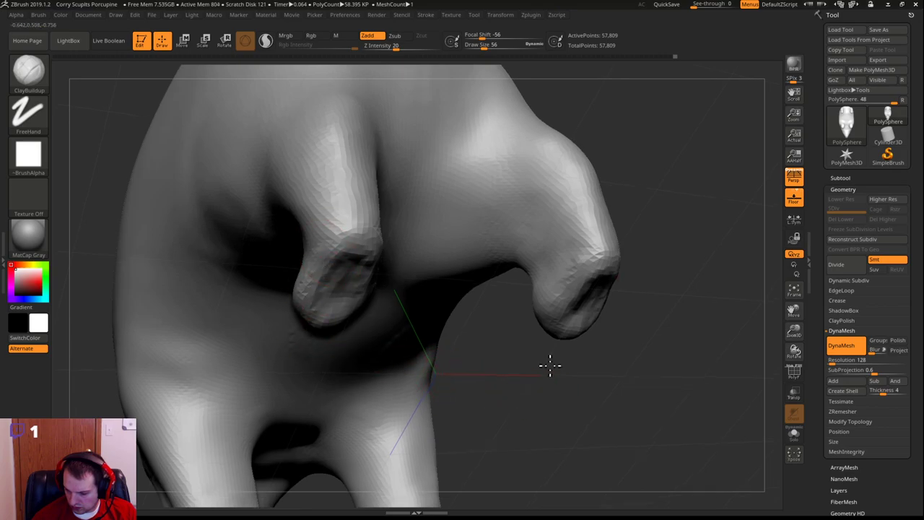
Refine the sole edges of the hind feet with ClayBuildup from several angles and remesh the model
left_click_drag(548, 369, 528, 328)
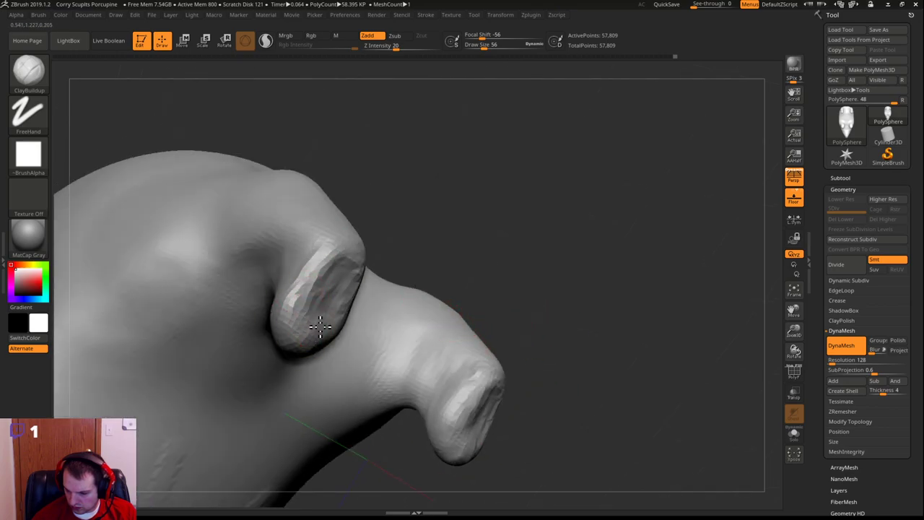
left_click_drag(295, 330, 302, 312)
mouse_move(491, 214)
left_mouse_down()
mouse_move(441, 207)
mouse_move(375, 274)
left_mouse_up()
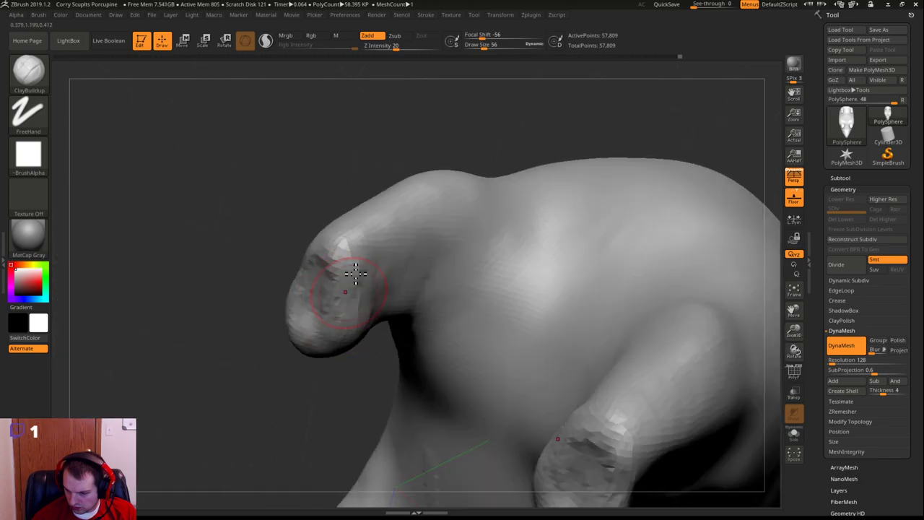
left_click_drag(165, 250, 182, 280)
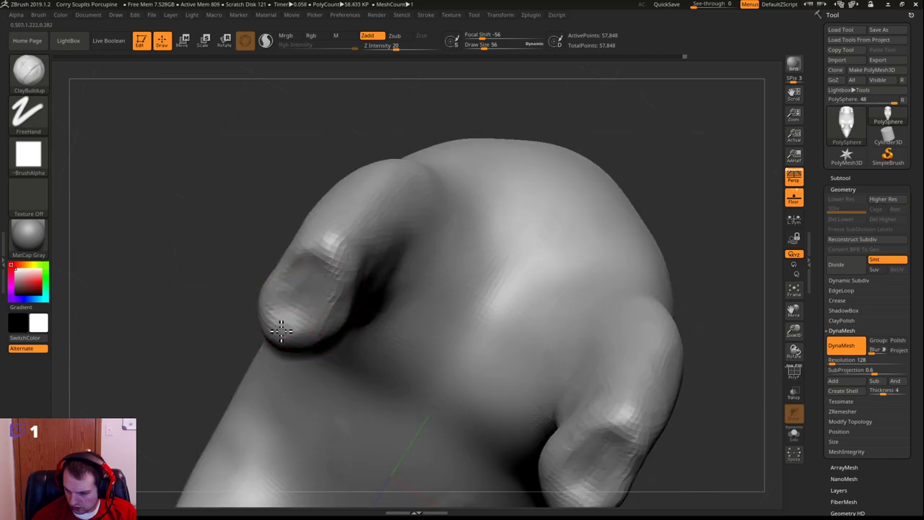
mouse_move(134, 336)
left_mouse_down()
mouse_move(151, 258)
mouse_move(209, 216)
left_mouse_up()
left_click_drag(295, 306, 277, 253)
Reduce ClayBuildup to draw size 36, shape and smooth the toe ends and sides of the hind feet, and remesh
key("s")
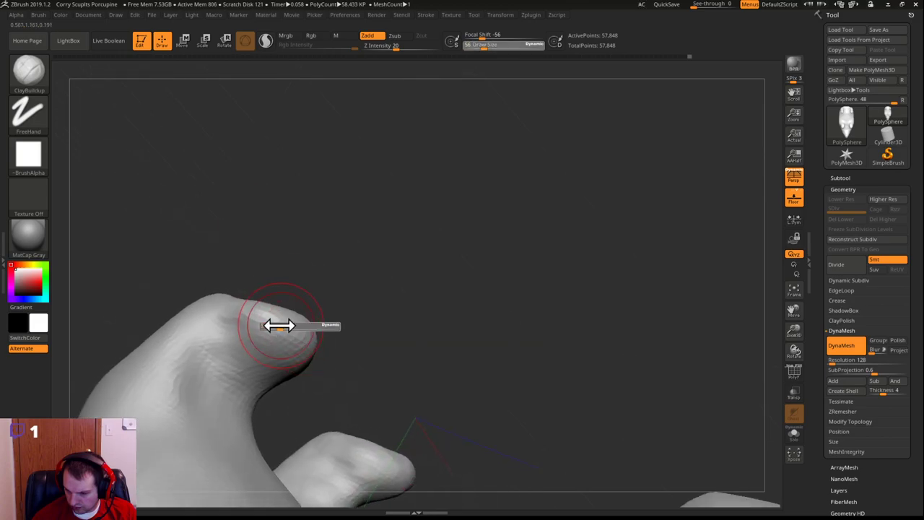
left_click_drag(281, 325, 277, 324)
left_click_drag(361, 290, 310, 342)
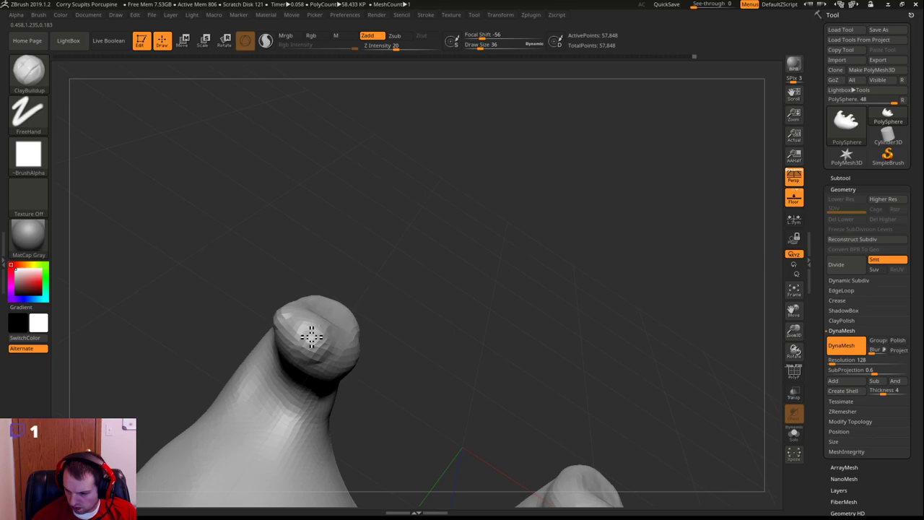
left_click_drag(464, 329, 351, 354)
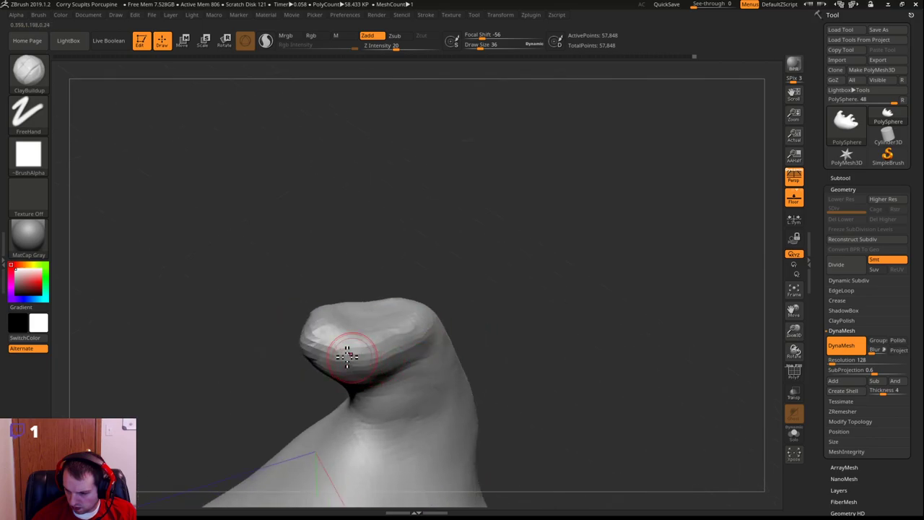
mouse_move(502, 252)
left_mouse_down()
mouse_move(491, 303)
mouse_move(480, 306)
left_mouse_up()
left_click_drag(367, 322, 385, 305, "shift")
left_click_drag(495, 182, 517, 227, "ctrl")
mouse_move(547, 182)
left_mouse_down()
mouse_move(562, 265)
mouse_move(561, 250)
mouse_move(542, 279)
mouse_move(546, 257)
mouse_move(505, 303)
left_mouse_up()
left_click_drag(237, 447, 266, 408)
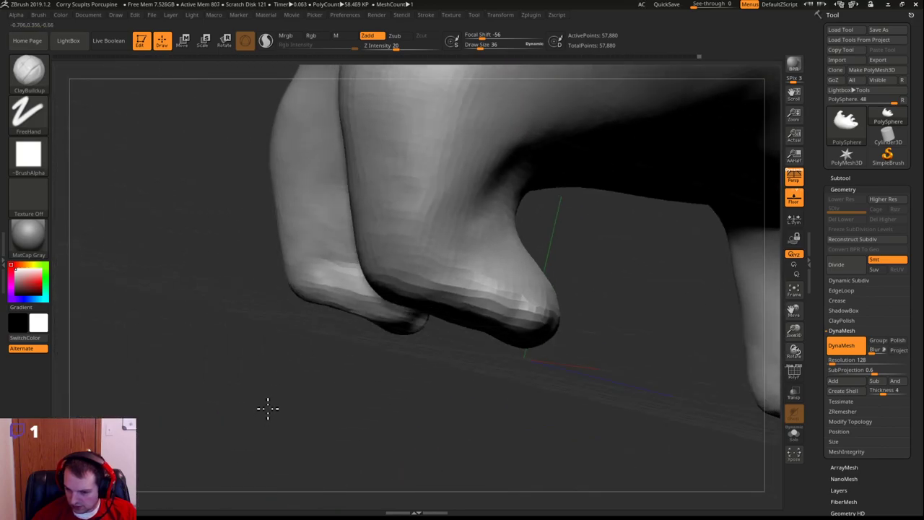
Mask the hind foot at draw size 86 and invert the mask so only the foot is editable
mouse_move(592, 343)
left_mouse_down()
mouse_move(544, 330)
mouse_move(421, 330)
mouse_move(421, 306)
mouse_move(438, 351)
mouse_move(392, 334)
mouse_move(386, 311)
left_mouse_up()
key("b")
key("m")
key("v")
key("s")
key("s")
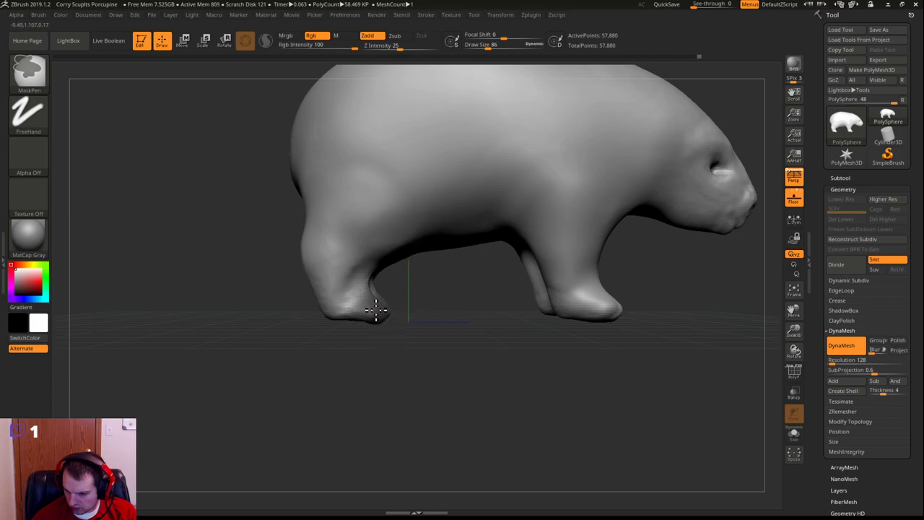
left_click_drag(364, 318, 379, 314, "ctrl")
left_click(464, 361, "ctrl")
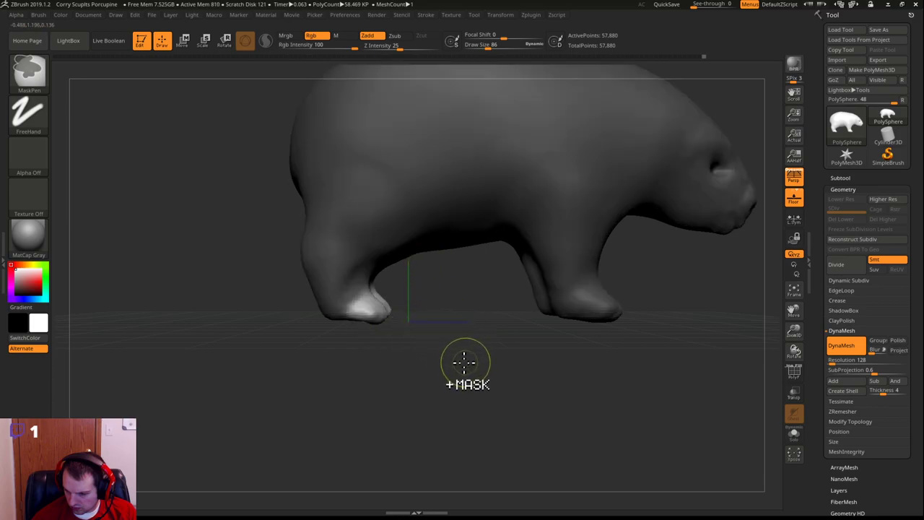
Adjust the hind foot with the Move brush at draw size 163, clear the mask and remesh the model
key("b")
key("Escape")
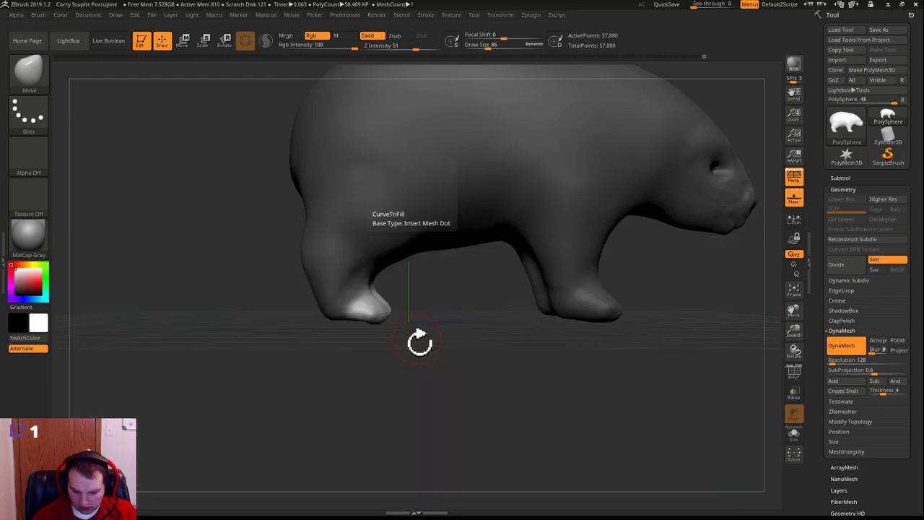
key("s")
left_click_drag(423, 337, 433, 337)
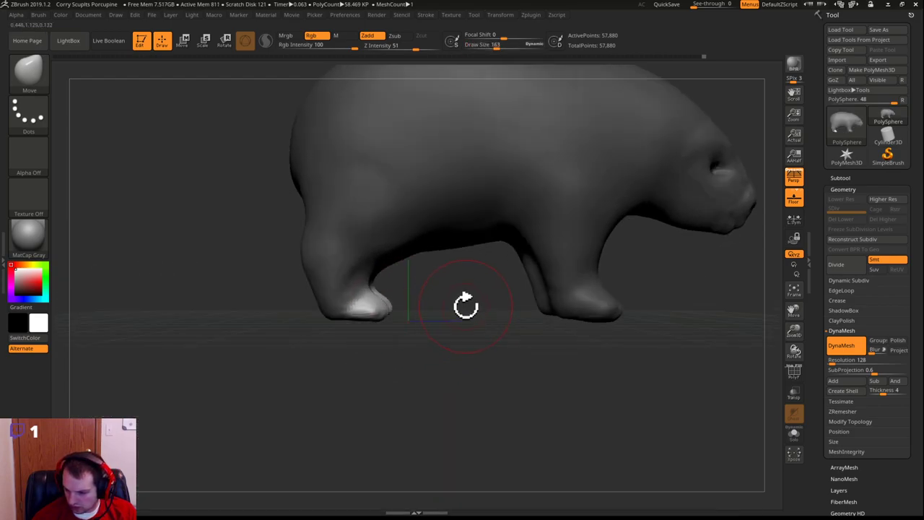
left_click_drag(459, 320, 605, 302, "ctrl")
mouse_move(564, 256)
left_mouse_down()
mouse_move(643, 241)
mouse_move(590, 291)
mouse_move(578, 262)
mouse_move(590, 271)
mouse_move(553, 282)
mouse_move(596, 291)
mouse_move(631, 332)
left_mouse_up()
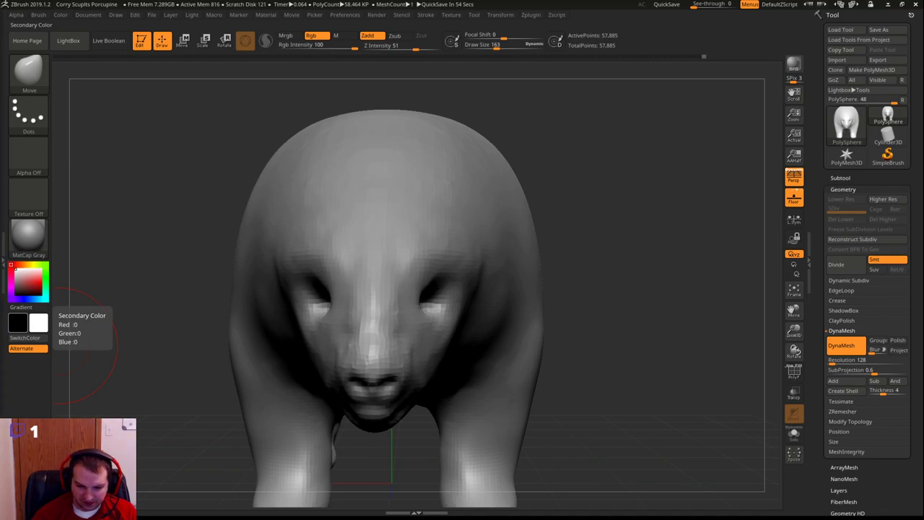
Insert a Sphere3D as a new subtool below the porcupine body
left_click_drag(621, 245, 633, 278)
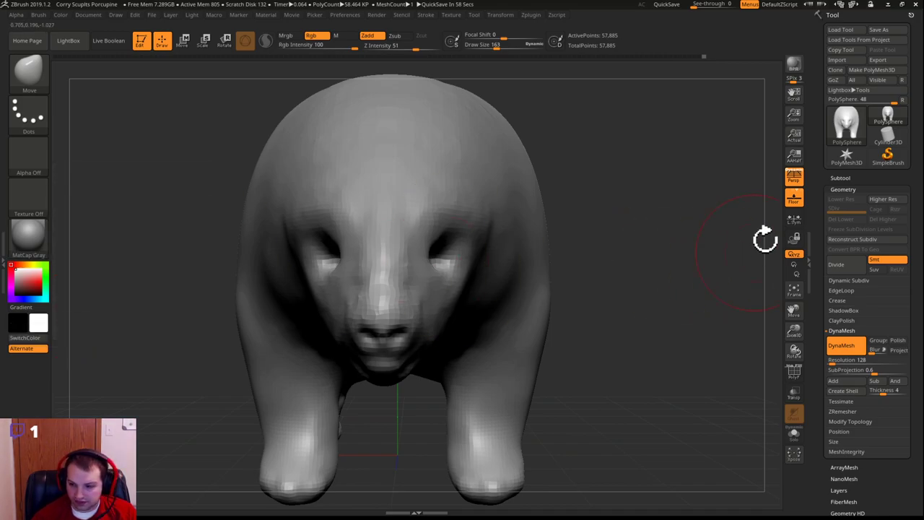
left_click(843, 177)
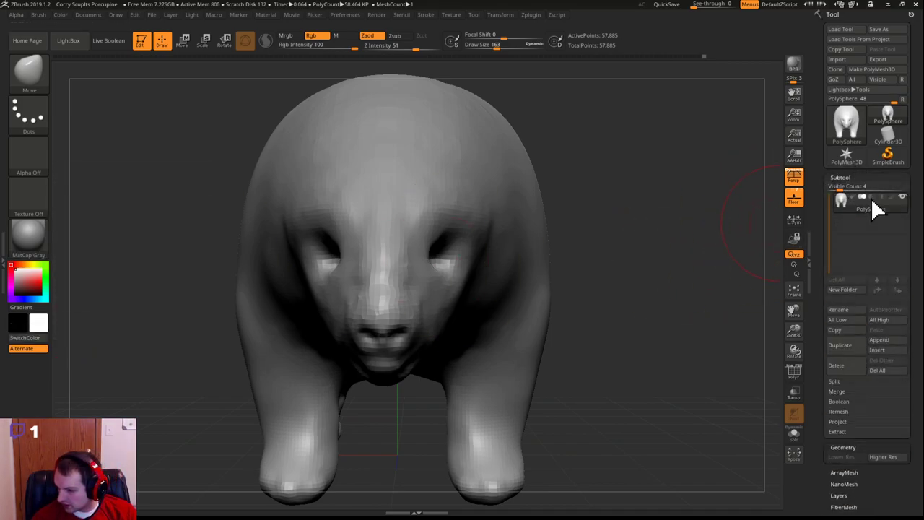
left_click(892, 353)
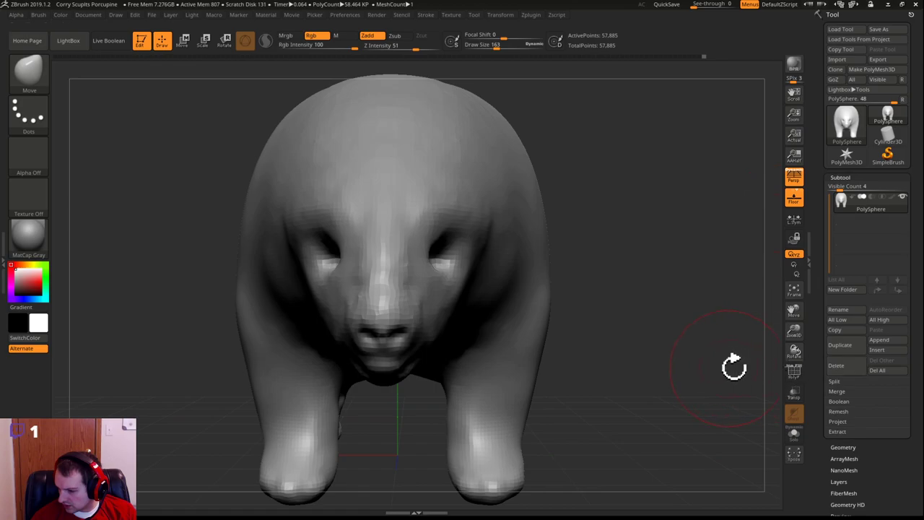
left_click(892, 354)
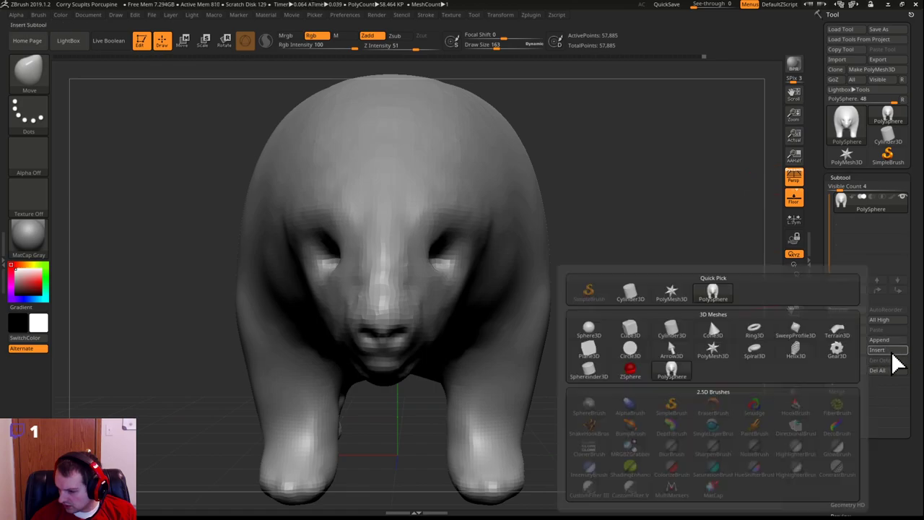
left_click(590, 332)
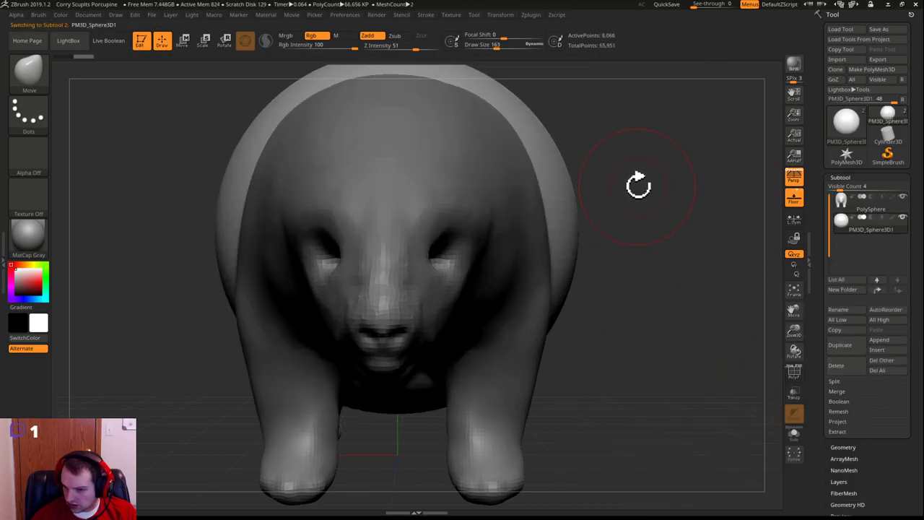
Scale the inserted sphere down and move it sideways and forward until it is clear of the body
key("s")
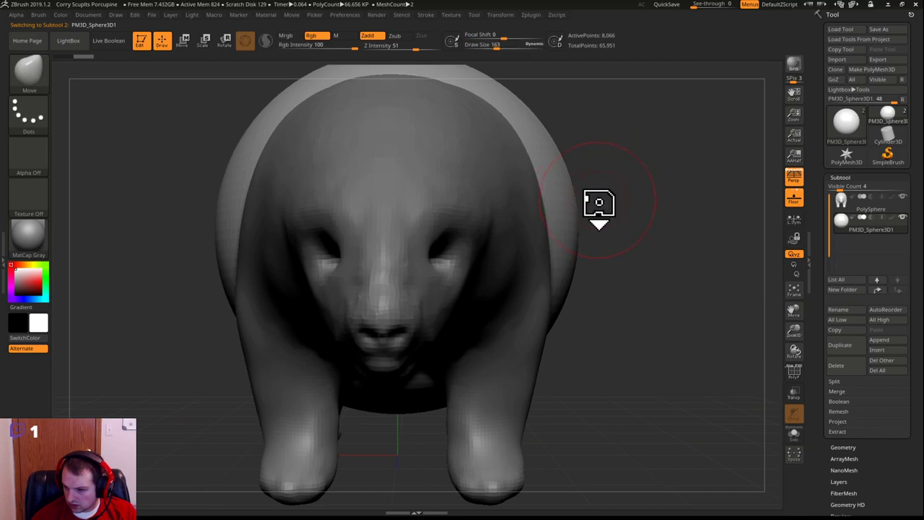
key("e")
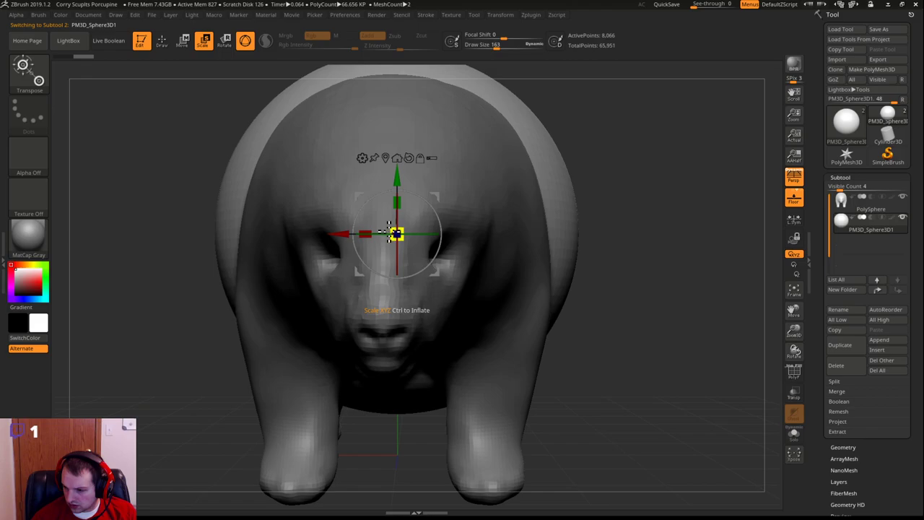
key("q")
key("w")
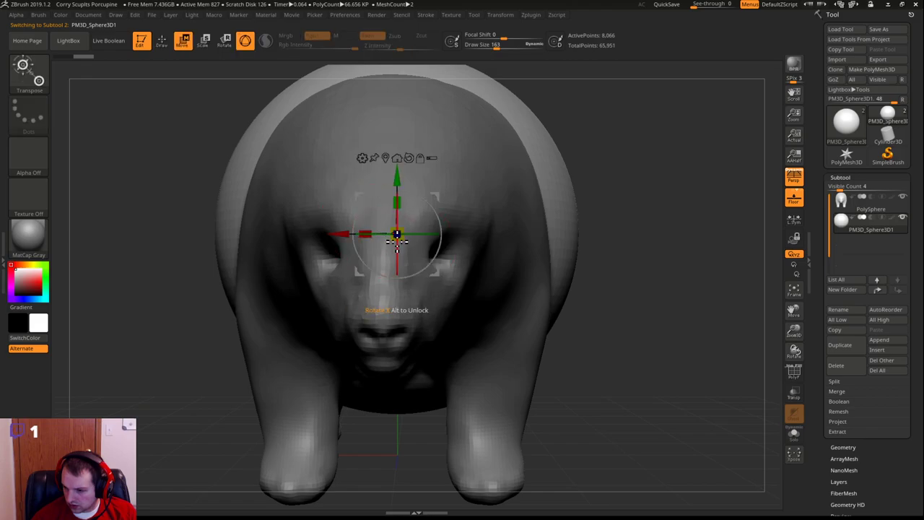
left_click_drag(396, 240, 114, 294)
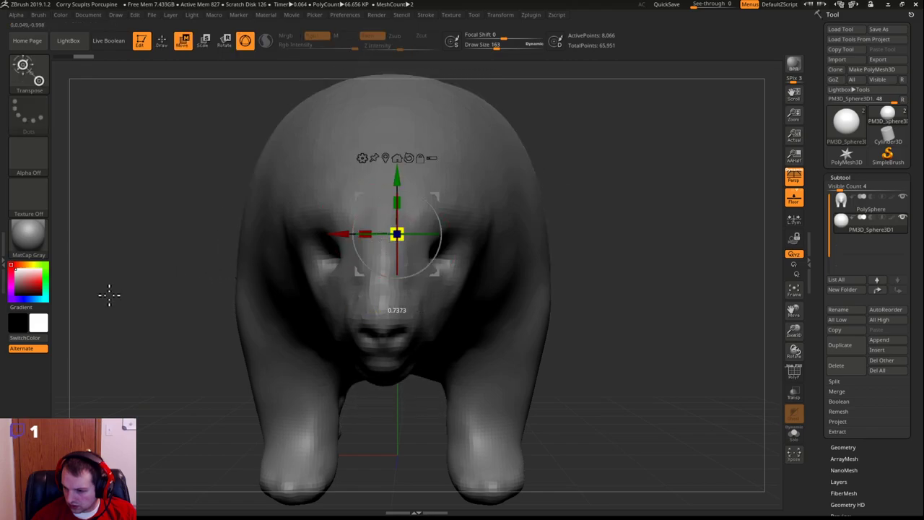
left_click_drag(36, 312, 37, 310)
left_click_drag(334, 236, 598, 242)
left_click_drag(603, 410, 479, 339)
left_click_drag(439, 260, 217, 262)
left_click_drag(310, 409, 388, 397)
left_click_drag(383, 338, 420, 289, "alt")
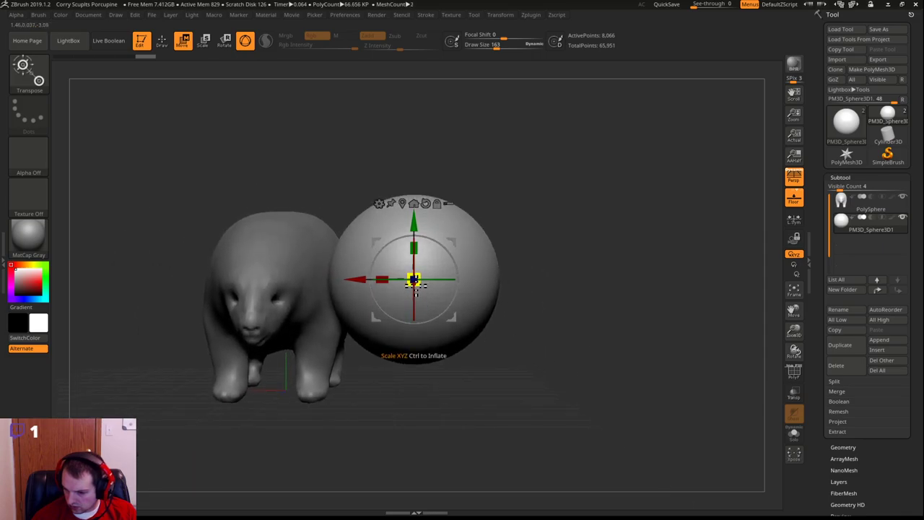
Scale the sphere down to eyeball size and bring it close to the head
left_click_drag(404, 288, 2, 350)
left_click_drag(353, 262, 520, 229)
left_click_drag(365, 355, 660, 299)
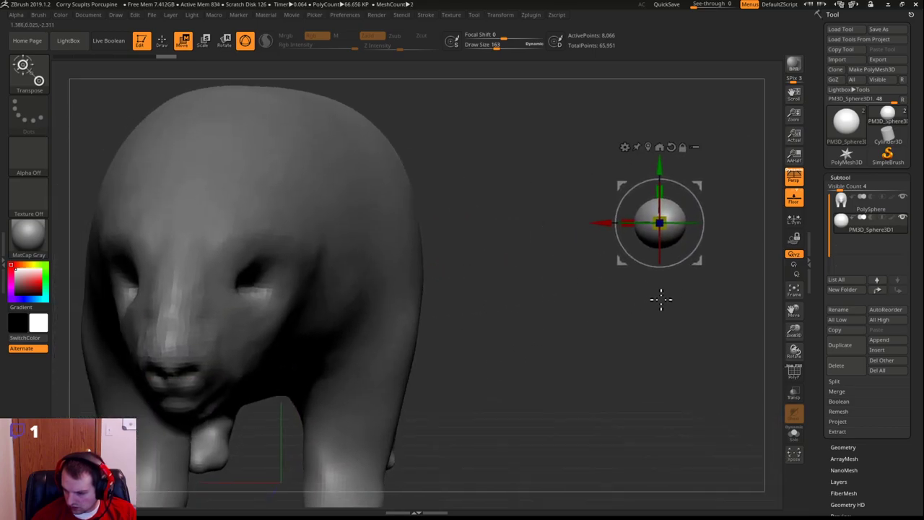
left_click_drag(614, 215, 543, 255)
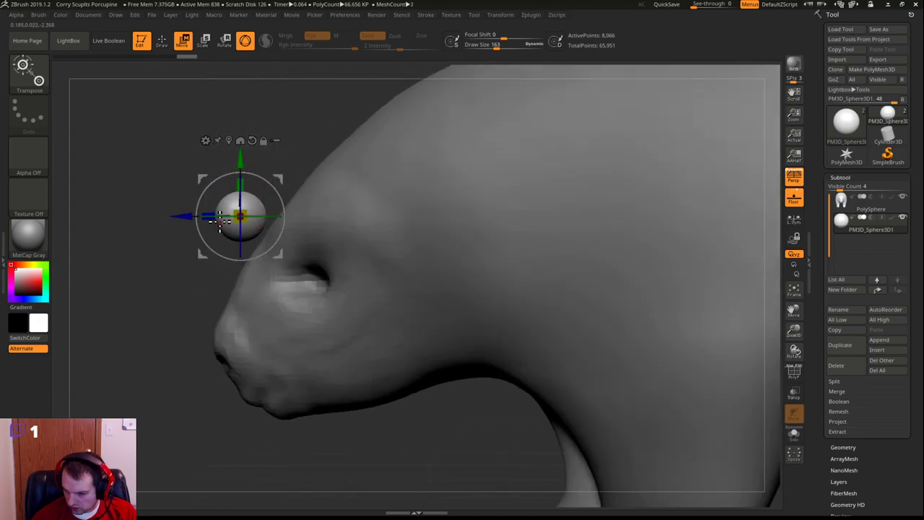
From the side view, move the small sphere back and down into the eye socket
left_click_drag(187, 216, 250, 218)
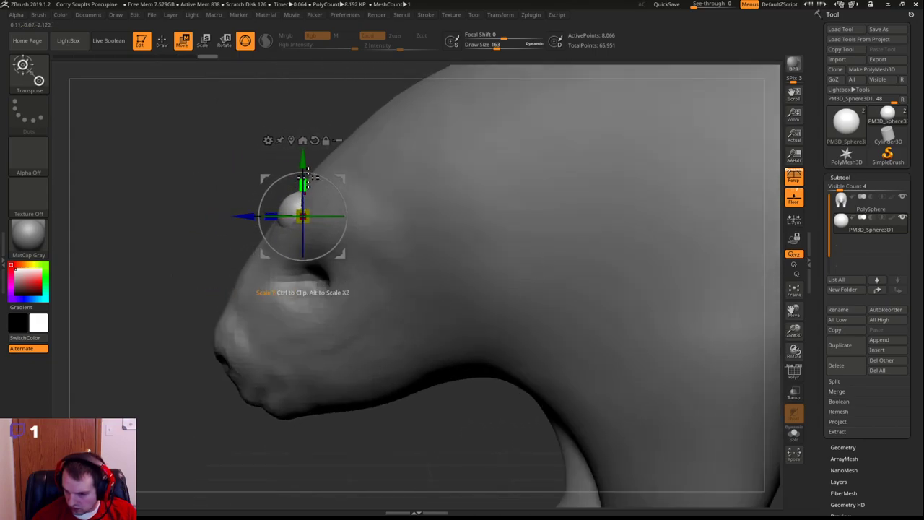
left_click_drag(306, 158, 304, 214)
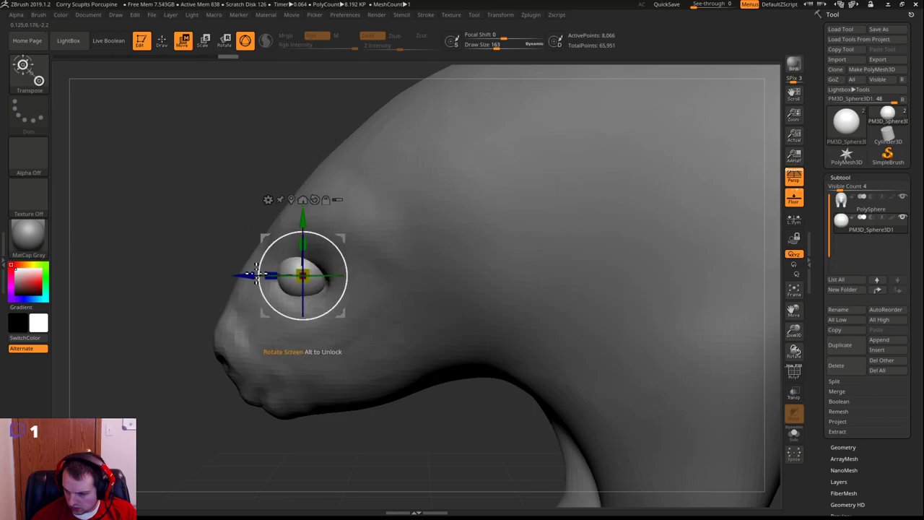
left_click_drag(242, 275, 262, 275)
Fine-tune the eyeball's sideways position and depth in the socket, checking it from the front and side
left_click_drag(133, 243, 180, 242)
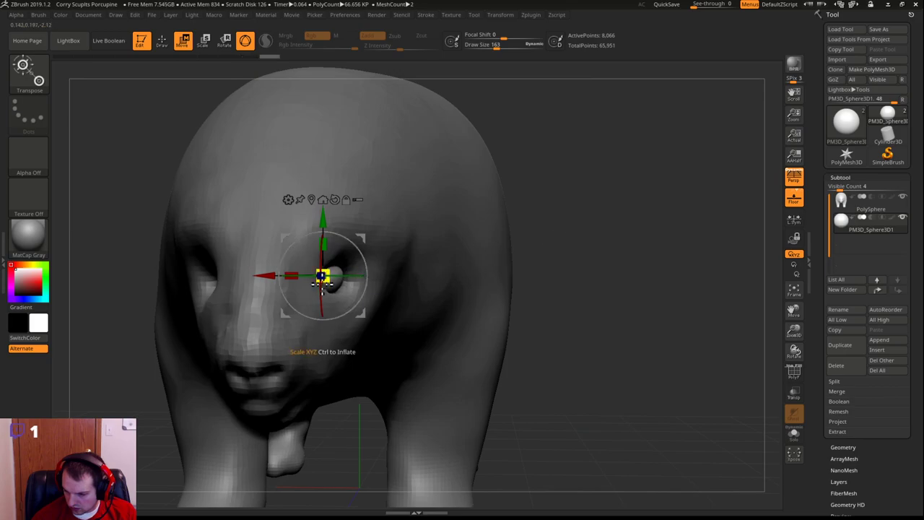
left_click_drag(260, 278, 279, 278)
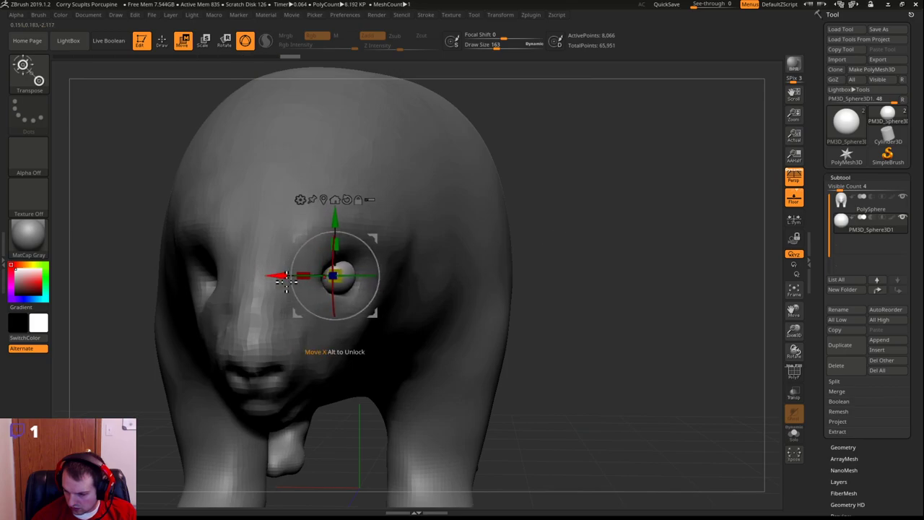
left_click_drag(564, 257, 513, 280, "shift")
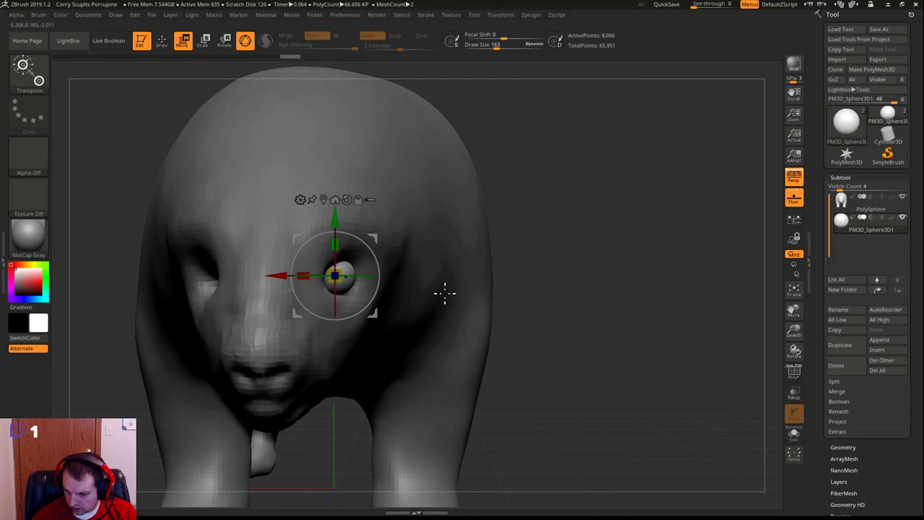
left_click_drag(513, 263, 436, 279)
left_click_drag(278, 277, 274, 284)
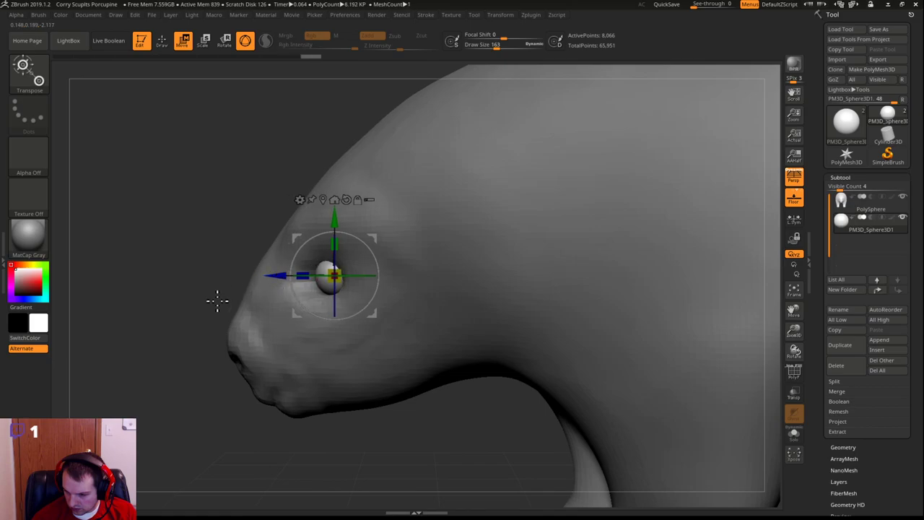
left_click_drag(168, 234, 206, 235)
left_click_drag(693, 220, 715, 219, "shift")
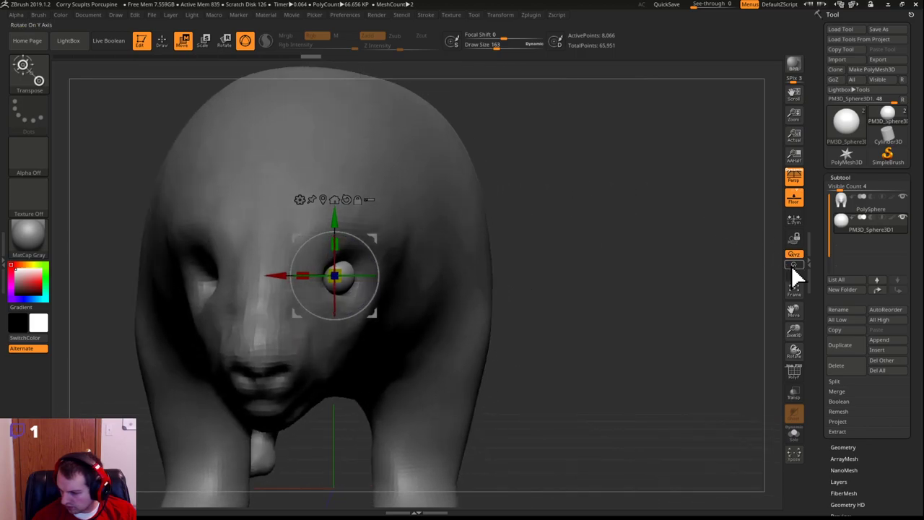
left_click_drag(819, 324, 813, 245)
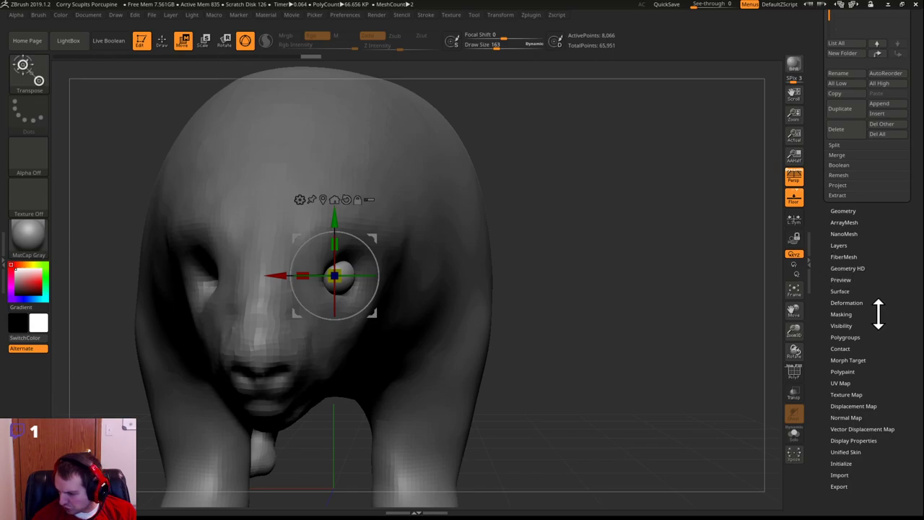
left_click(850, 304)
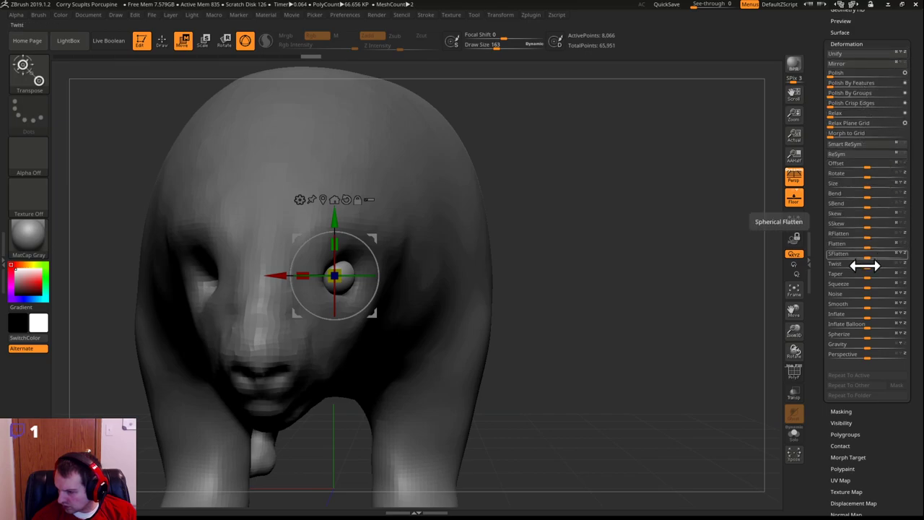
scroll(820, 426, "down", 5)
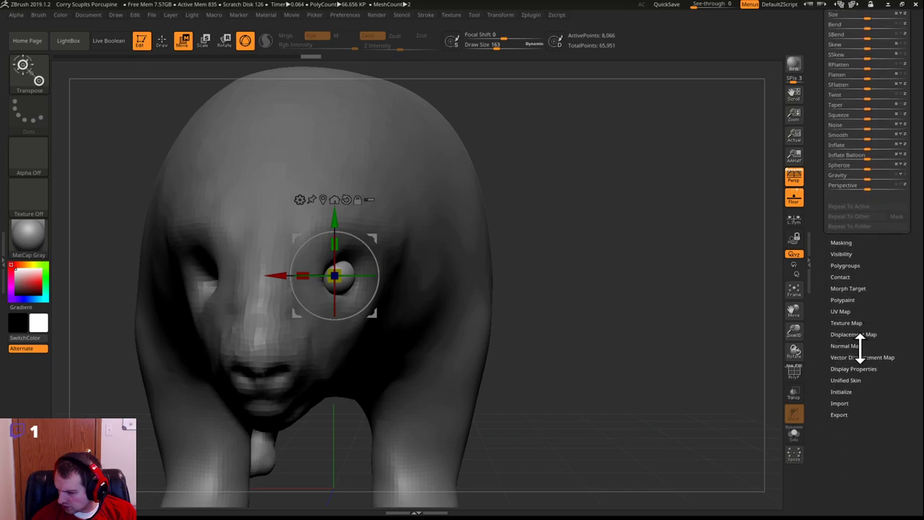
left_click(854, 369)
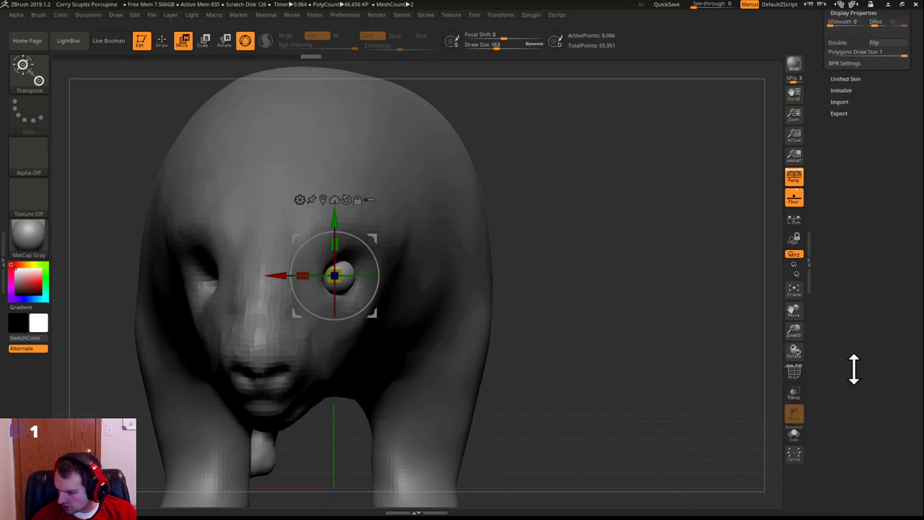
scroll(840, 310, "up", 2)
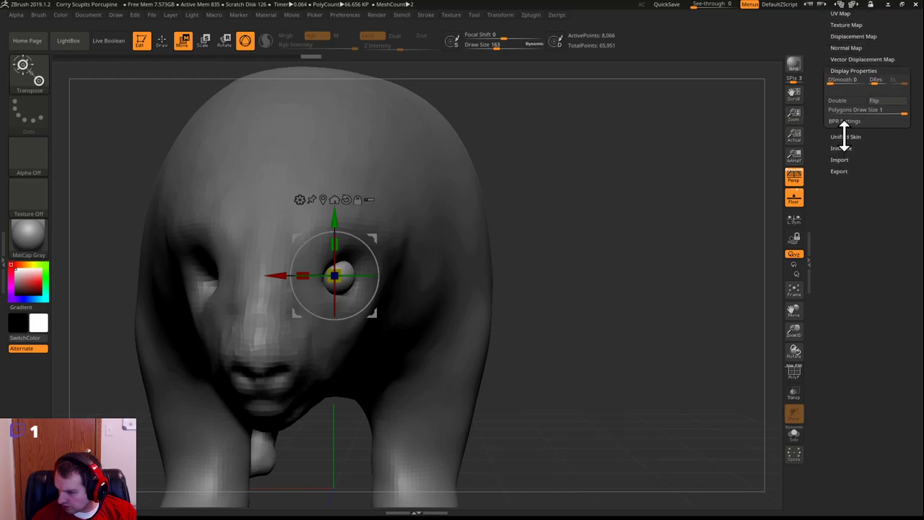
scroll(823, 181, "up", 10)
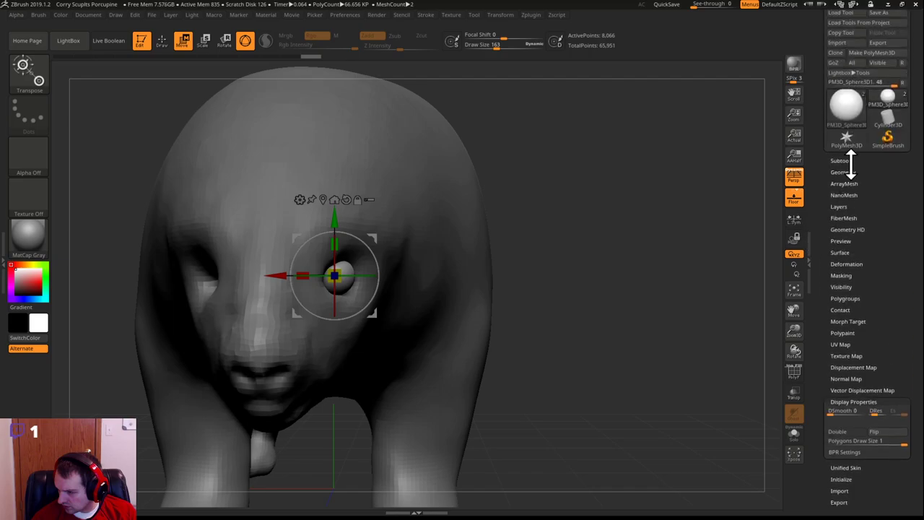
Duplicate the eyeball subtool and mirror the copy across the X axis into the opposite eye socket
left_click(845, 161)
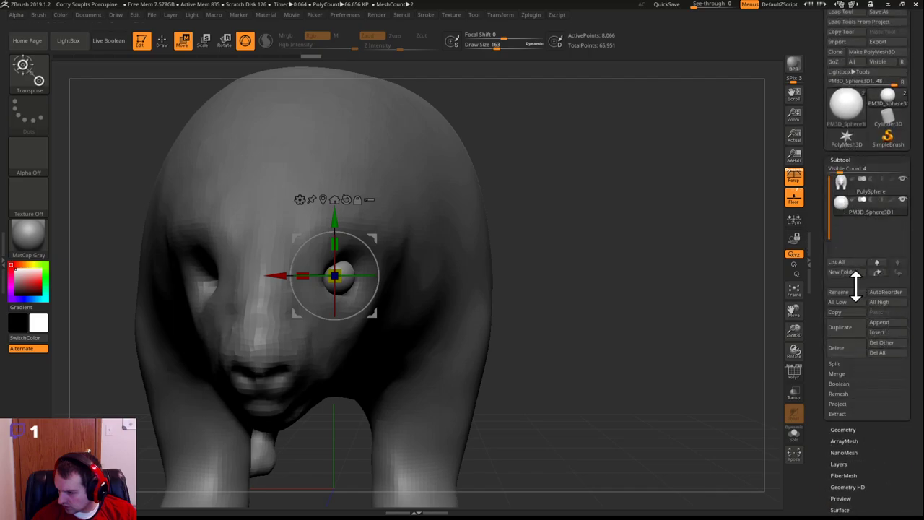
left_click(849, 329)
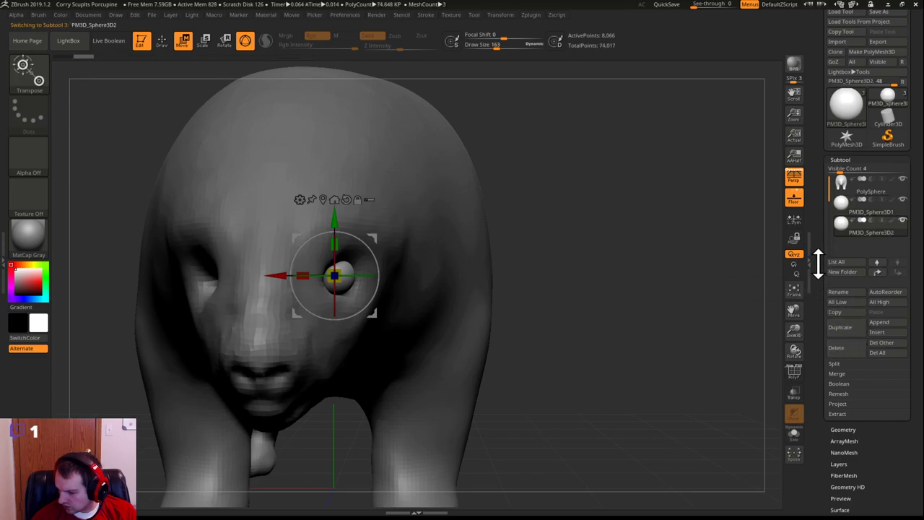
scroll(818, 263, "down", 5)
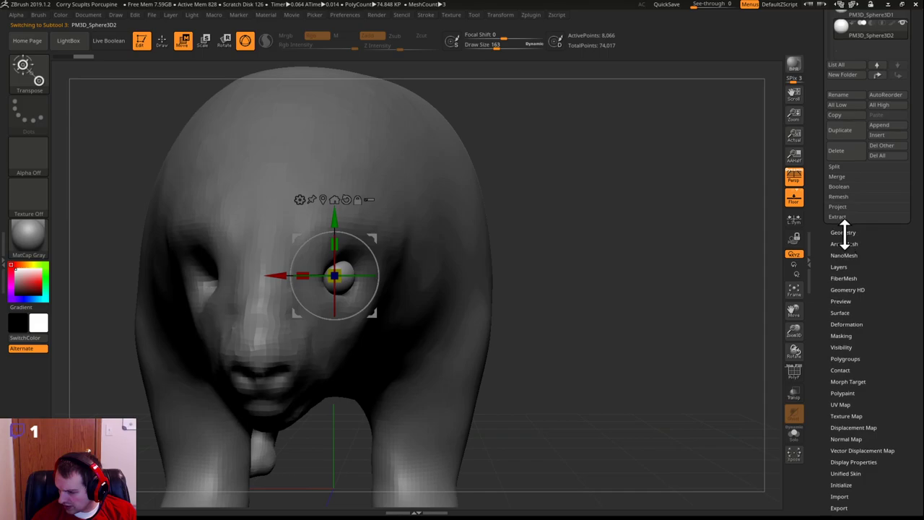
left_click(844, 233)
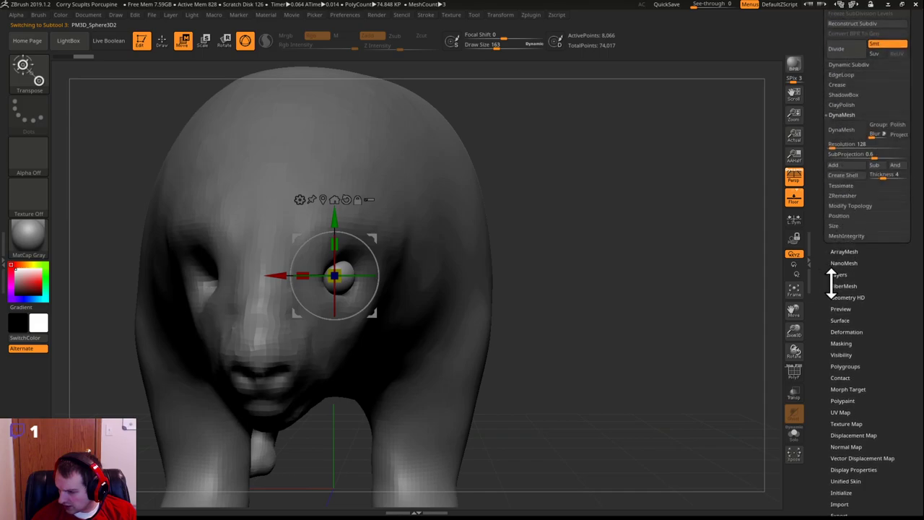
scroll(837, 283, "down", 3)
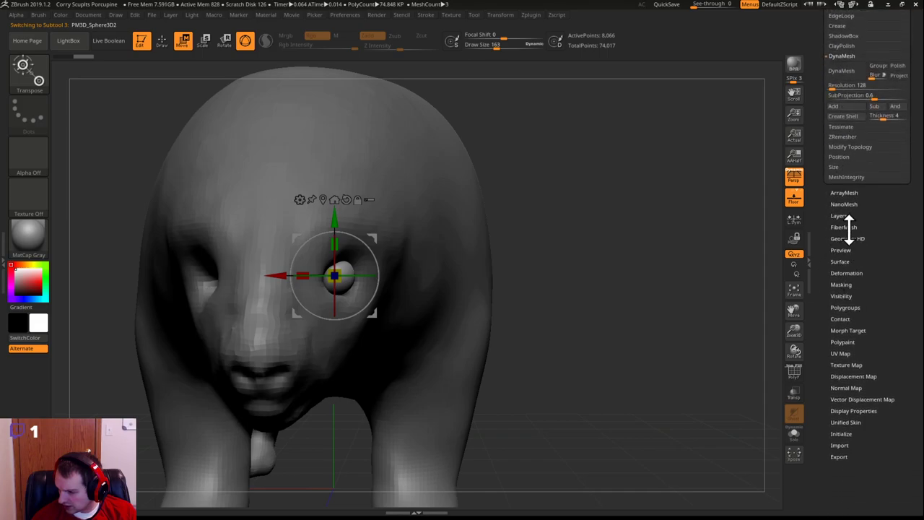
left_click(845, 273)
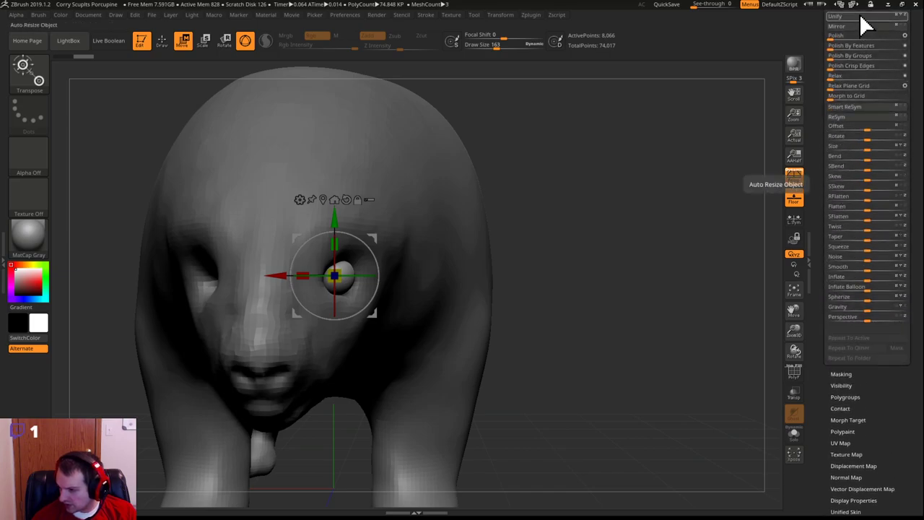
left_click_drag(588, 198, 553, 227)
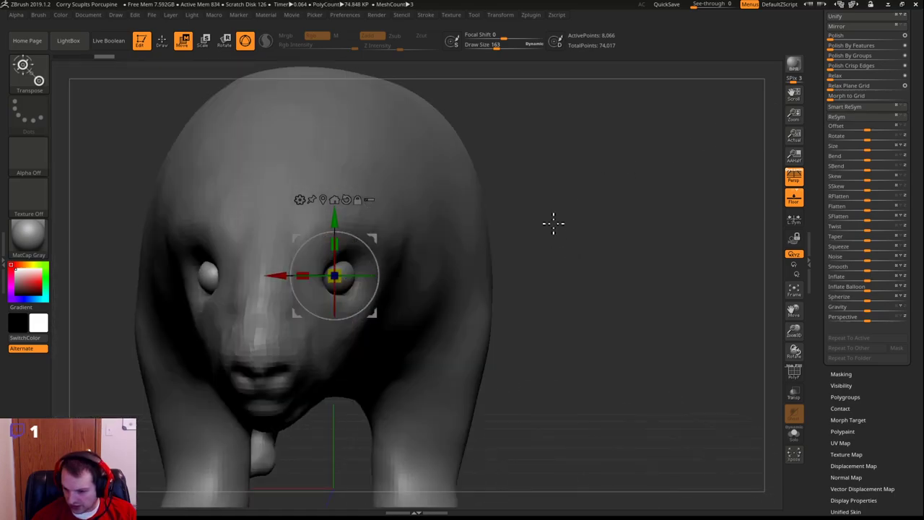
left_click_drag(671, 223, 677, 218)
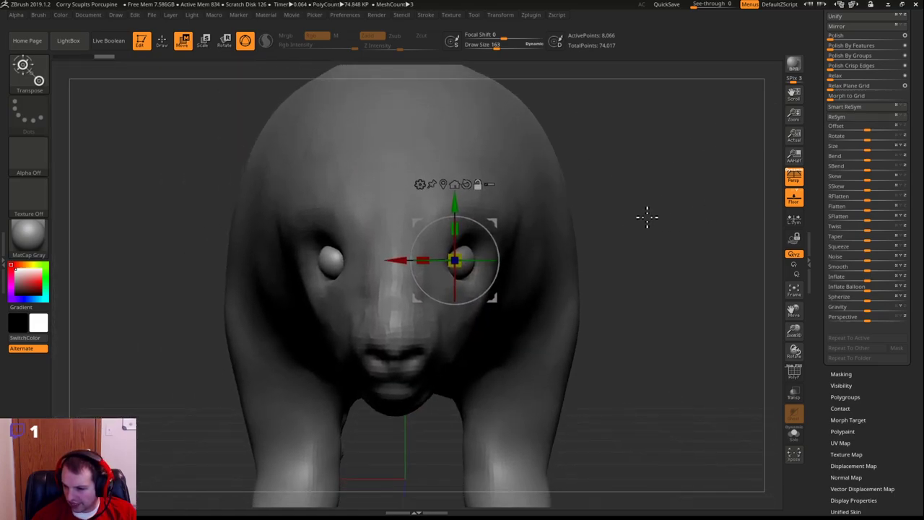
mouse_move(637, 211)
left_mouse_down()
mouse_move(602, 210)
mouse_move(680, 215)
mouse_move(637, 213)
mouse_move(647, 215)
left_mouse_up()
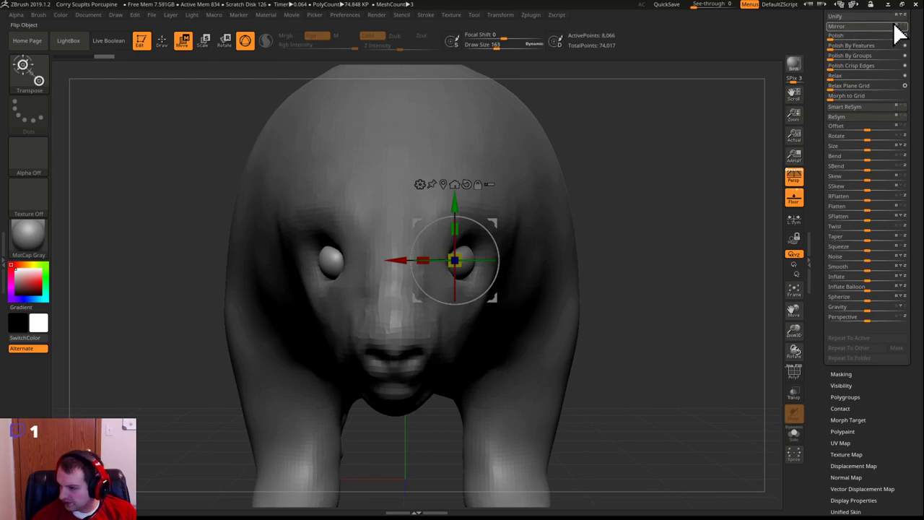
left_click_drag(821, 57, 818, 209)
left_click(853, 130)
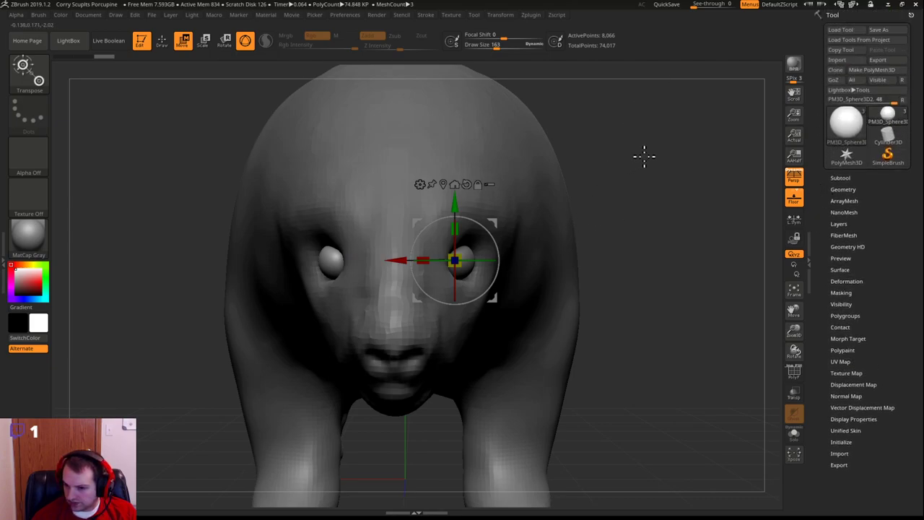
Select the body subtool and build up the upper and lower eyelid areas with ClayBuildup at draw size 56
key("q")
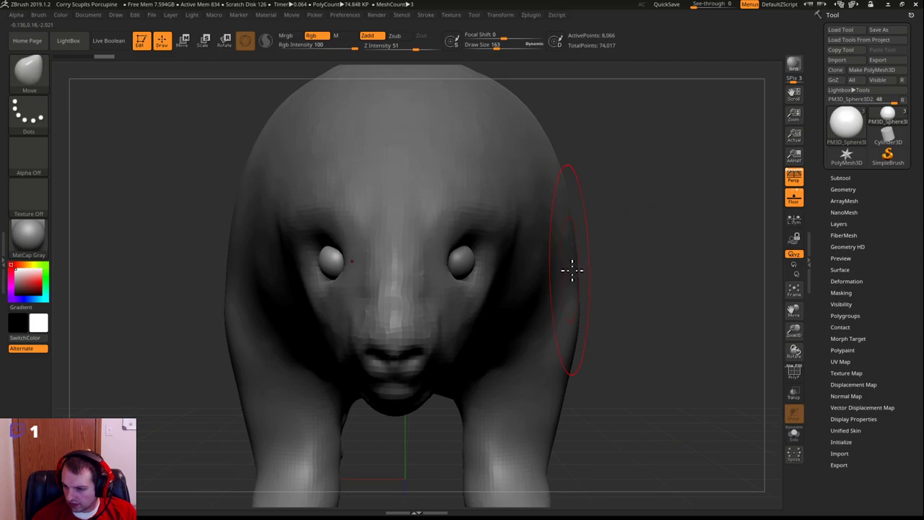
mouse_move(652, 210)
left_mouse_down()
mouse_move(660, 214)
mouse_move(648, 224)
left_mouse_up()
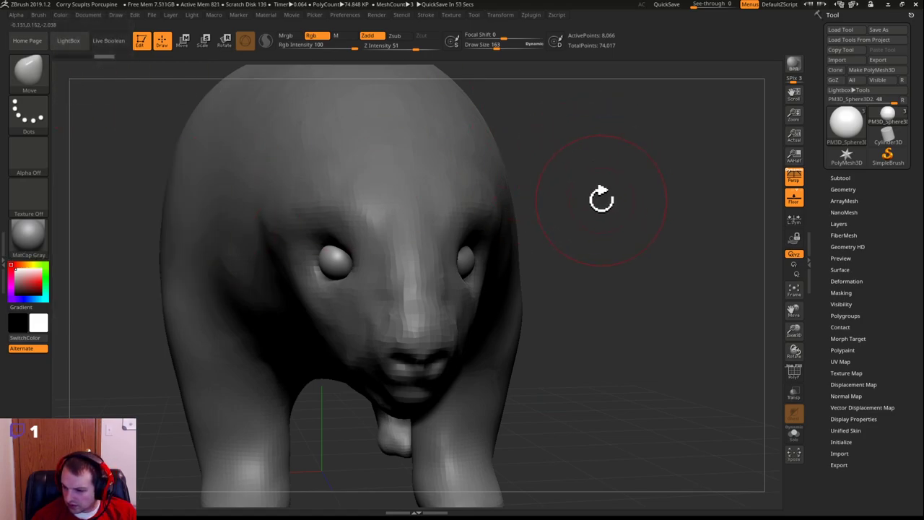
key("s")
left_click_drag(585, 202, 584, 201)
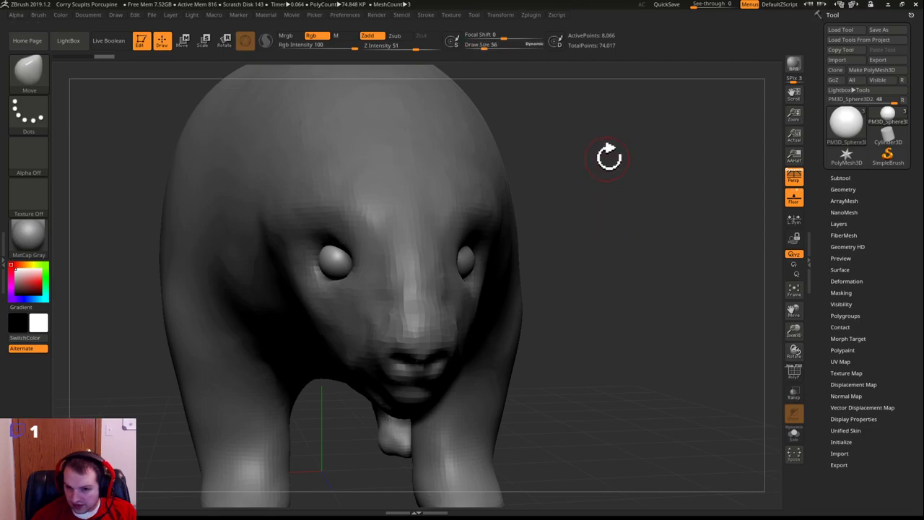
left_click_drag(613, 156, 605, 158, "shift")
mouse_move(633, 212)
left_mouse_down()
mouse_move(604, 200)
mouse_move(666, 198)
mouse_move(635, 206)
left_mouse_up()
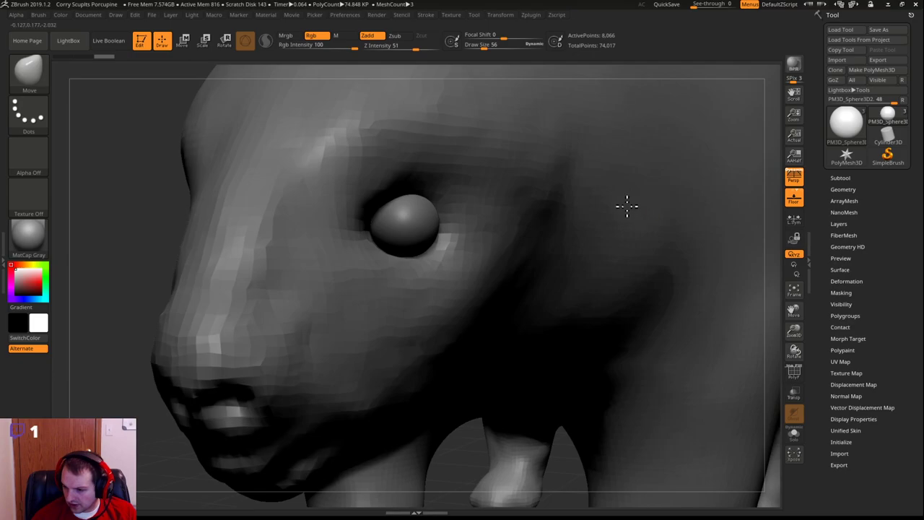
key("b")
key("c")
key("b")
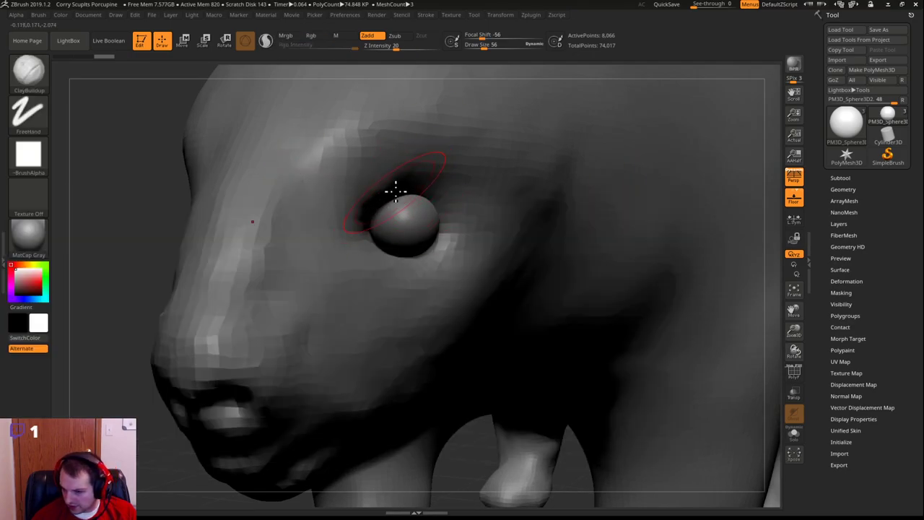
left_click(310, 217, "alt")
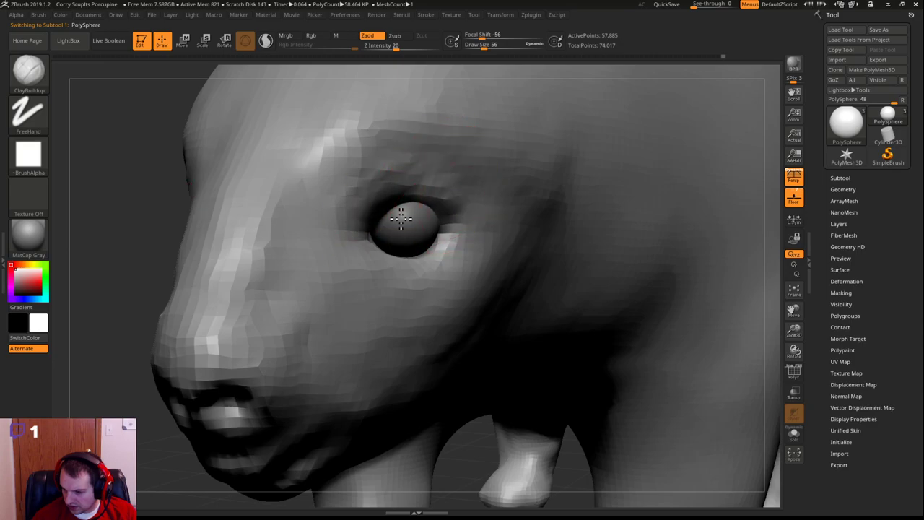
mouse_move(391, 267)
left_mouse_down()
mouse_move(439, 237)
mouse_move(417, 252)
mouse_move(433, 237)
mouse_move(368, 228)
left_mouse_up()
left_click_drag(135, 248, 556, 216)
mouse_move(662, 194)
left_mouse_down()
mouse_move(695, 183)
mouse_move(611, 185)
left_mouse_up()
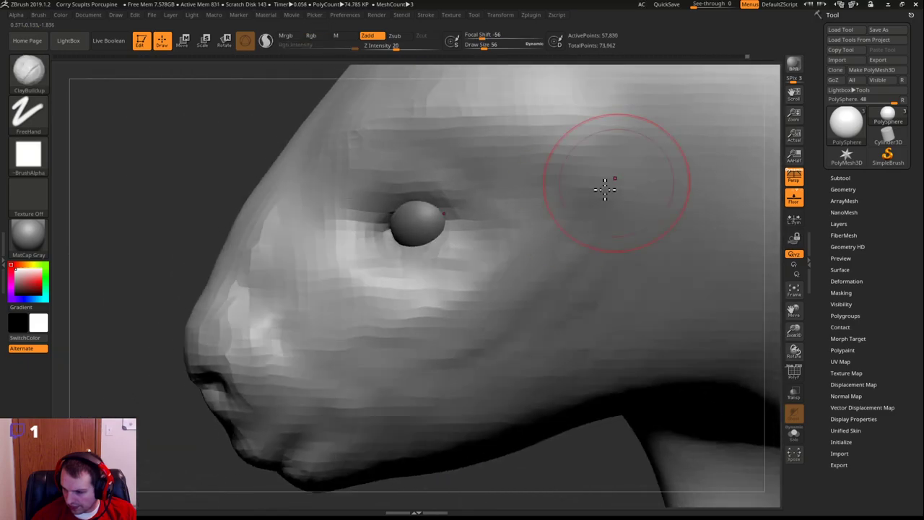
Refine the lids and socket rims around the eyes with ClayBuildup at draw size 27
key("s")
mouse_move(393, 239)
left_mouse_down()
mouse_move(382, 242)
mouse_move(436, 249)
mouse_move(384, 209)
mouse_move(364, 241)
left_mouse_up()
left_click_drag(154, 204, 180, 185, "ctrl")
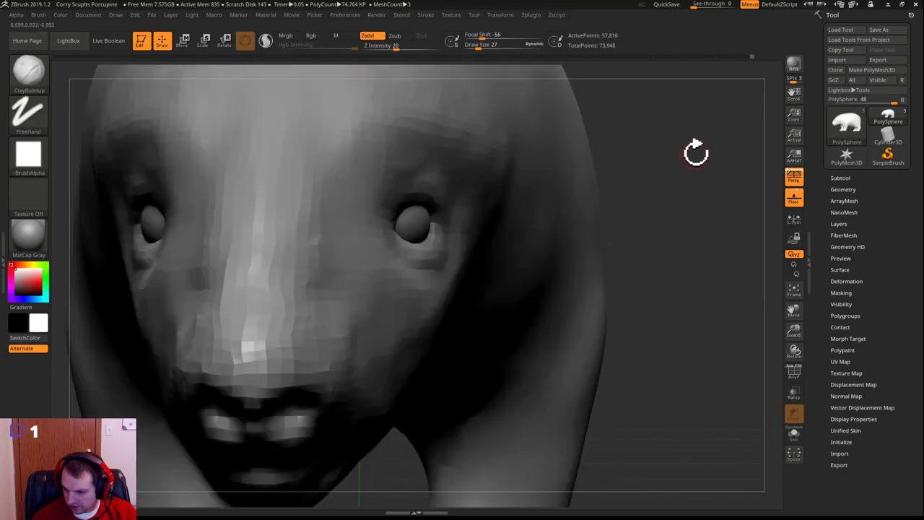
mouse_move(683, 165)
left_mouse_down()
mouse_move(413, 227)
mouse_move(446, 192)
left_mouse_up()
mouse_move(375, 215)
left_mouse_down()
mouse_move(407, 192)
mouse_move(444, 191)
left_mouse_up()
mouse_move(380, 209)
left_mouse_down()
mouse_move(425, 191)
mouse_move(377, 228)
mouse_move(442, 264)
left_mouse_up()
mouse_move(392, 243)
left_mouse_down()
mouse_move(409, 258)
mouse_move(464, 251)
left_mouse_up()
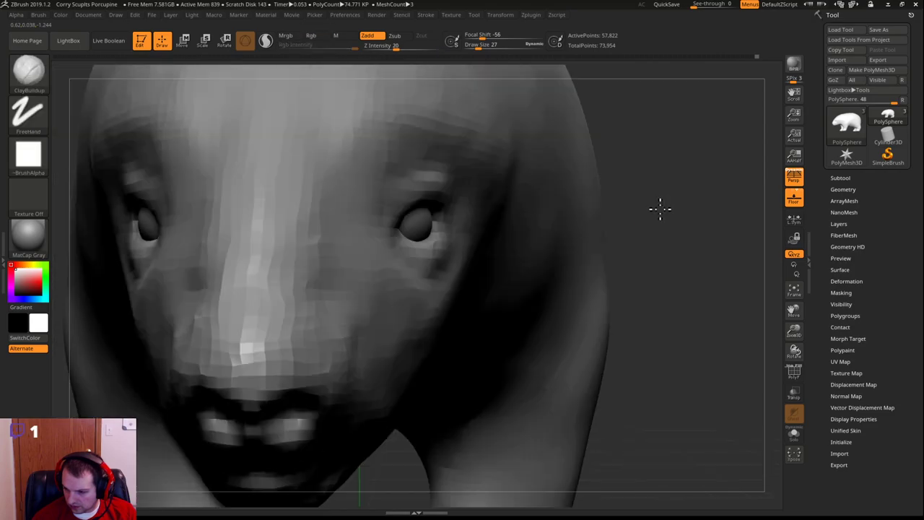
Build up the bridge of the nose with ClayBuildup at draw sizes 50 and 72, and smooth it into the forehead
left_click_drag(660, 209, 227, 127)
left_click_drag(592, 213, 629, 227)
right_click_drag(605, 246, 359, 215)
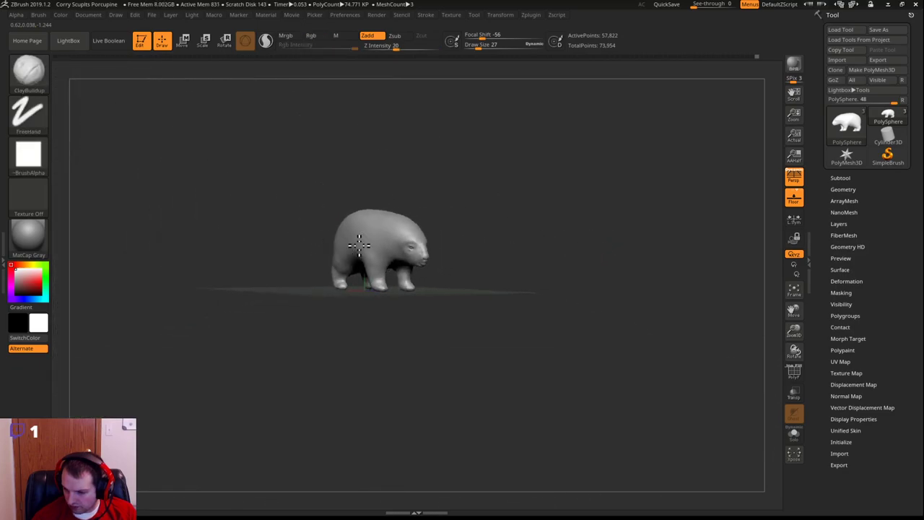
mouse_move(360, 245)
left_mouse_down()
mouse_move(344, 248)
mouse_move(373, 252)
left_mouse_up()
right_click_drag(540, 206, 641, 278, "shift")
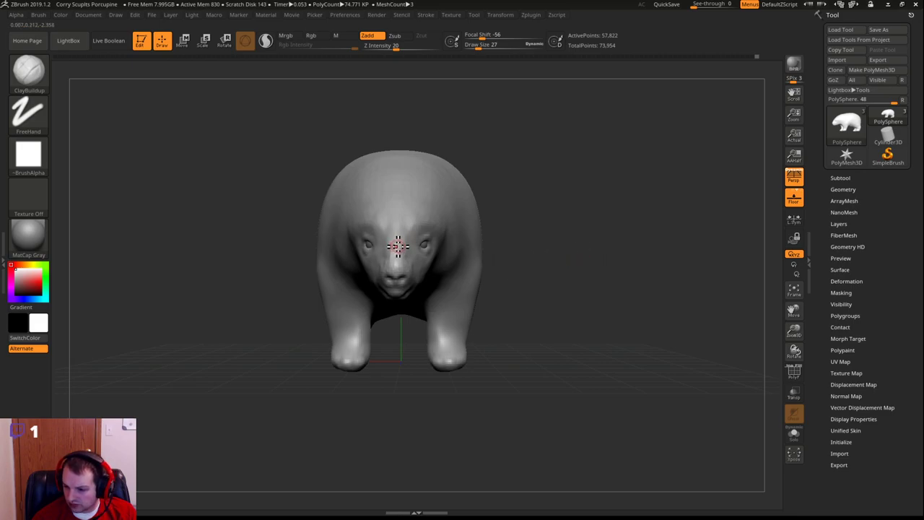
key("s")
left_click_drag(396, 248, 403, 248)
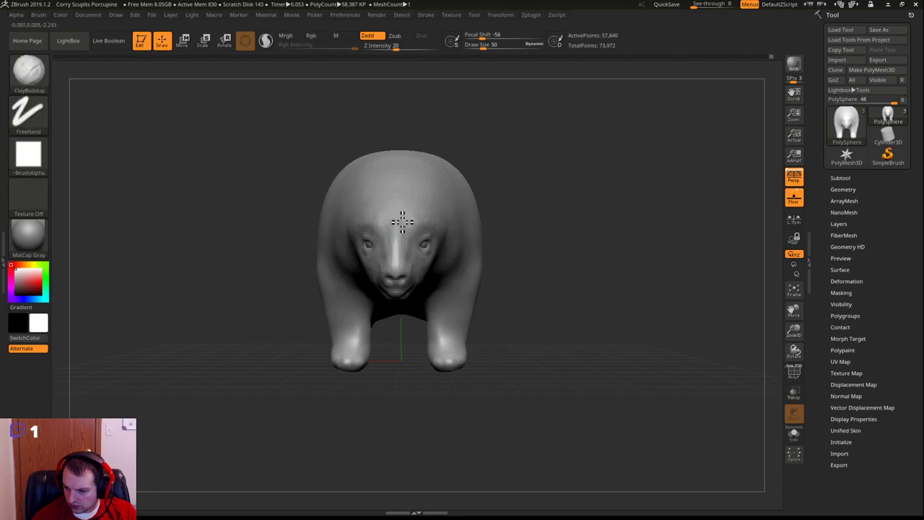
key("s")
left_click_drag(399, 231, 403, 231)
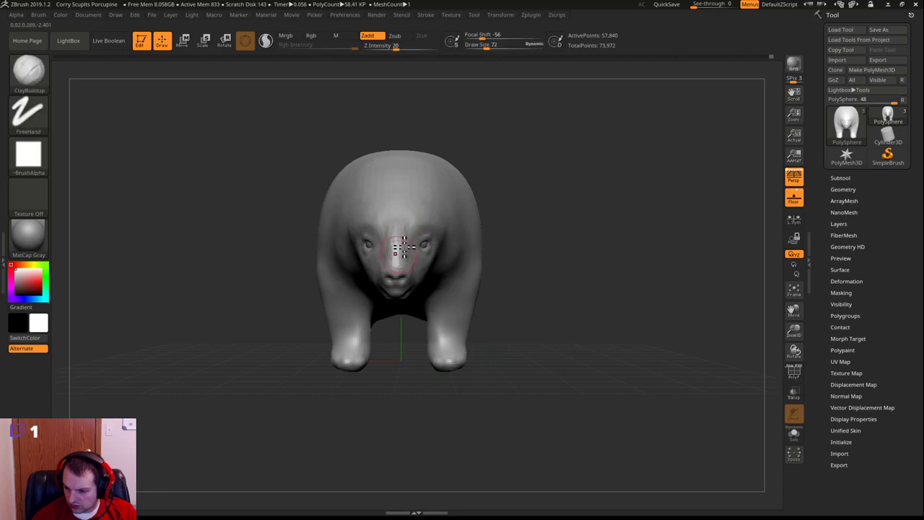
key("shift")
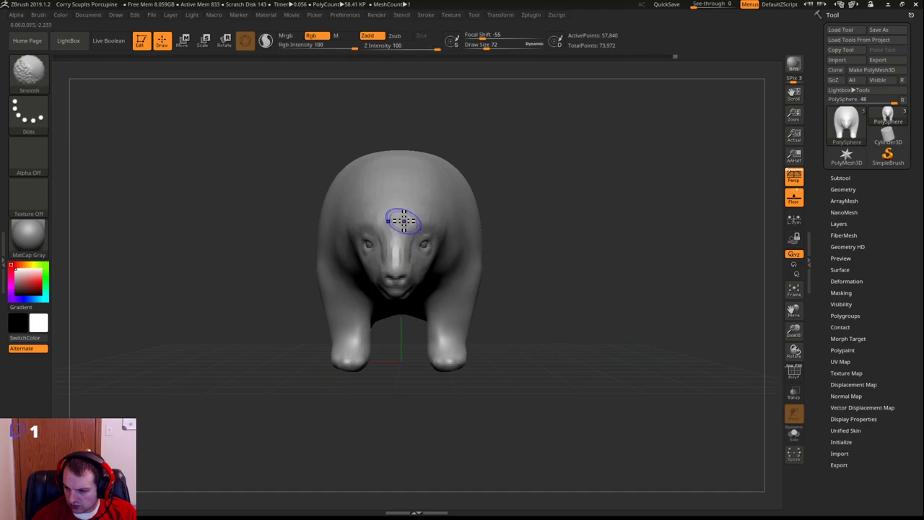
Paint a mask around both eyes and invert it so only the eye areas can be edited
mouse_move(549, 196)
left_mouse_down("ctrl")
mouse_move(559, 230)
mouse_move(438, 243)
left_mouse_up("ctrl")
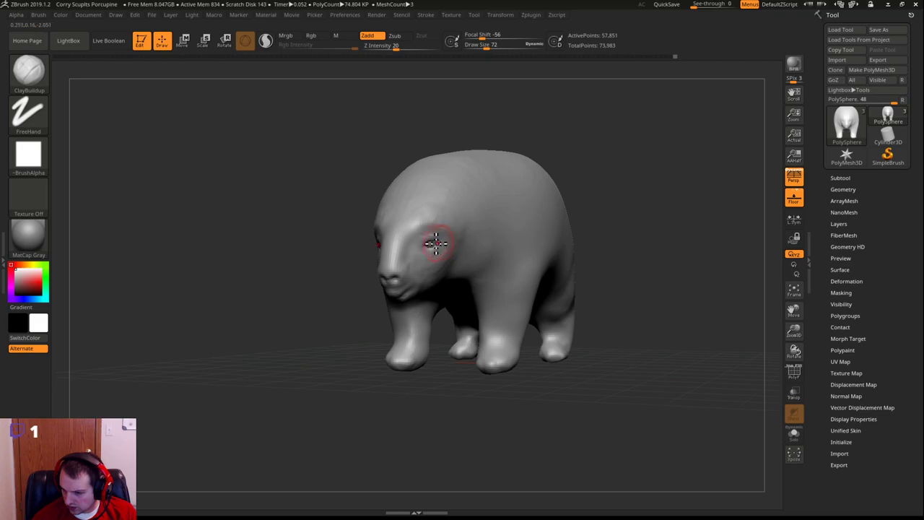
key("ctrl")
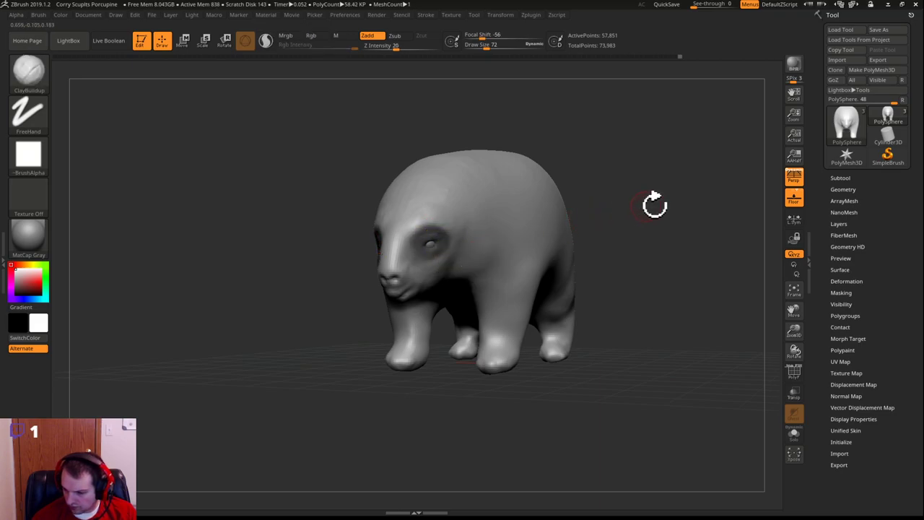
left_click(636, 174, "ctrl")
left_click_drag(636, 174, 654, 178, "shift")
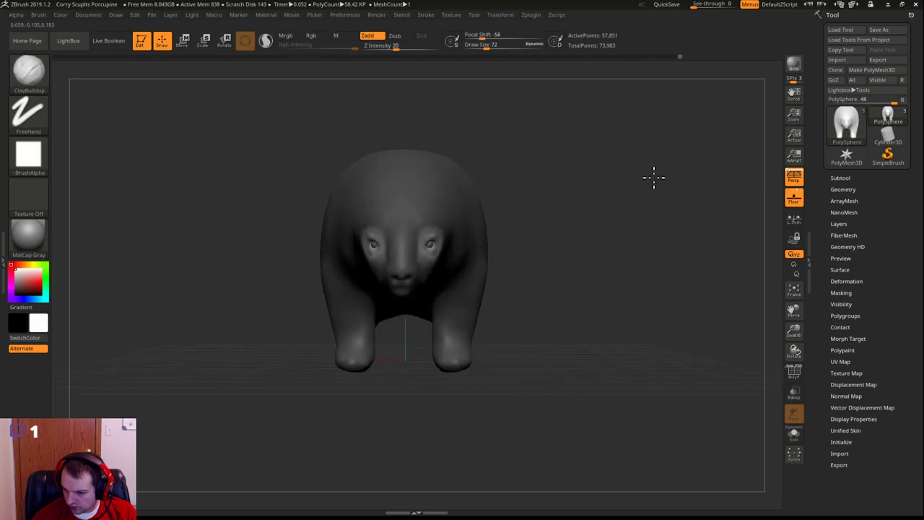
Try shifting the unmasked eye areas toward the nose with the Move brush at draw size 213, and undo the moves
key("b")
key("v")
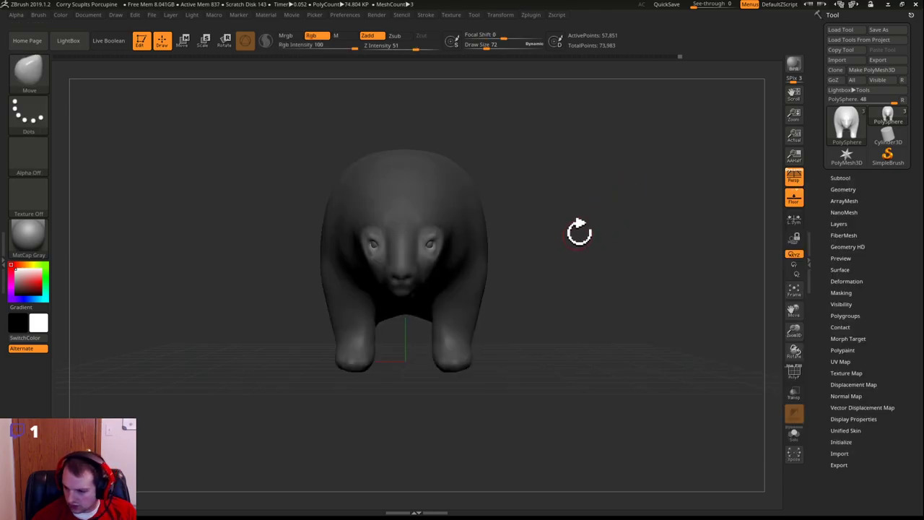
key("s")
left_click(568, 240)
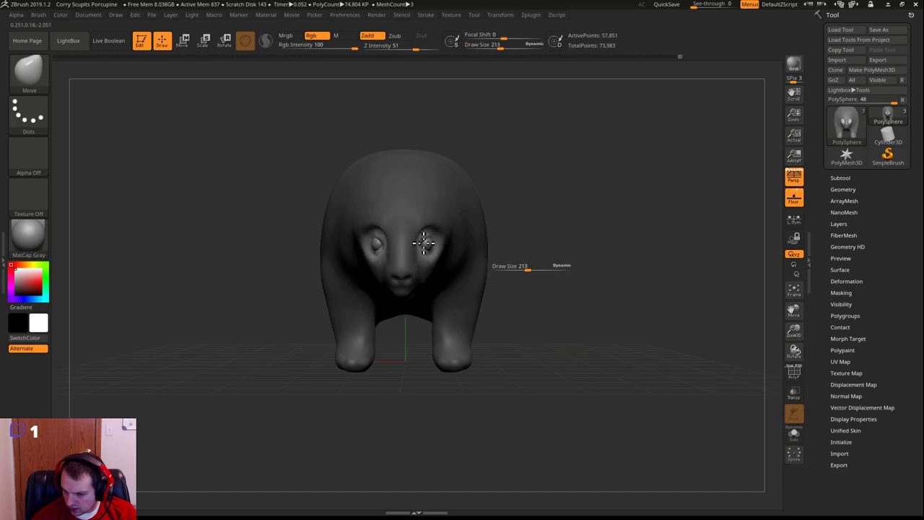
left_click_drag(603, 214, 499, 229)
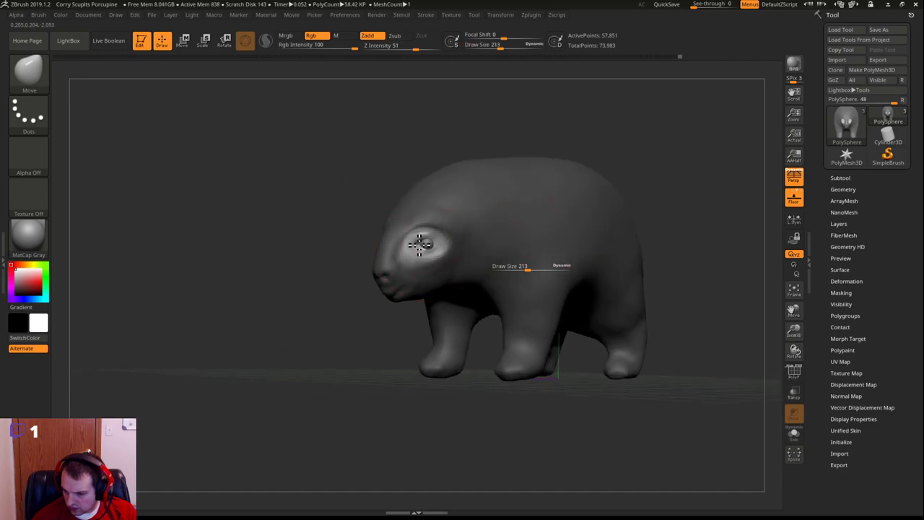
right_click_drag(395, 248, 535, 243)
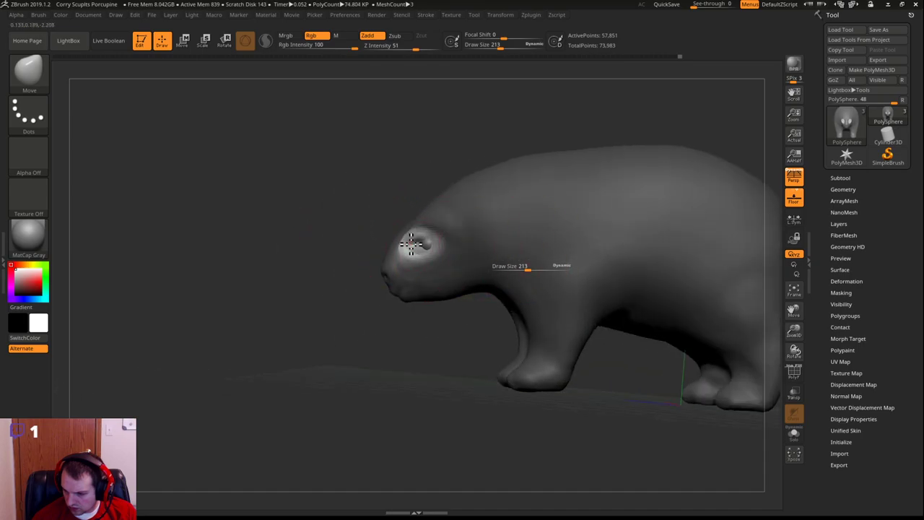
right_click_drag(344, 238, 507, 262)
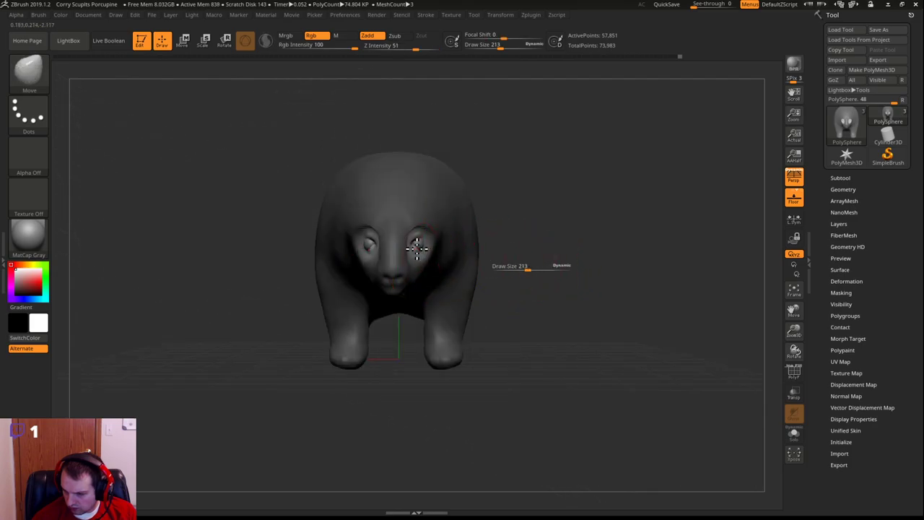
right_click_drag(413, 250, 268, 301)
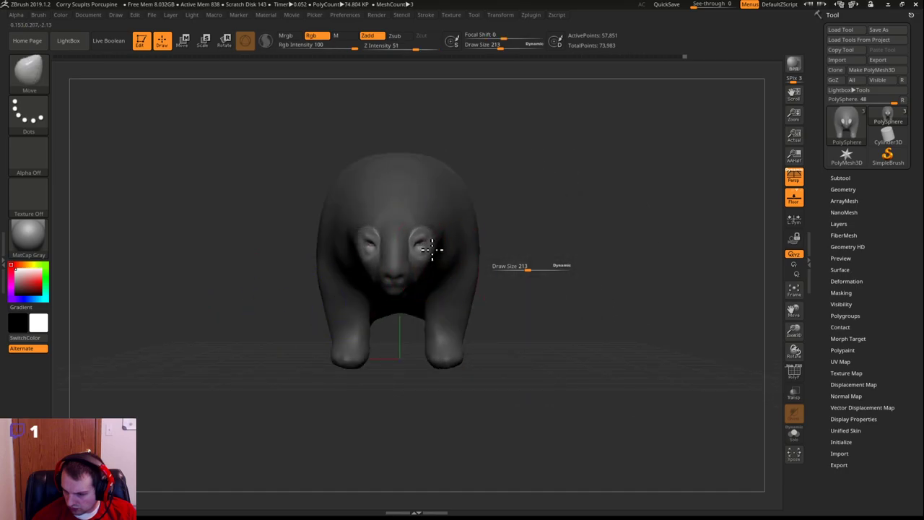
mouse_move(448, 251)
left_mouse_down()
mouse_move(472, 257)
mouse_move(430, 246)
left_mouse_up()
key("ctrl+shift+z")
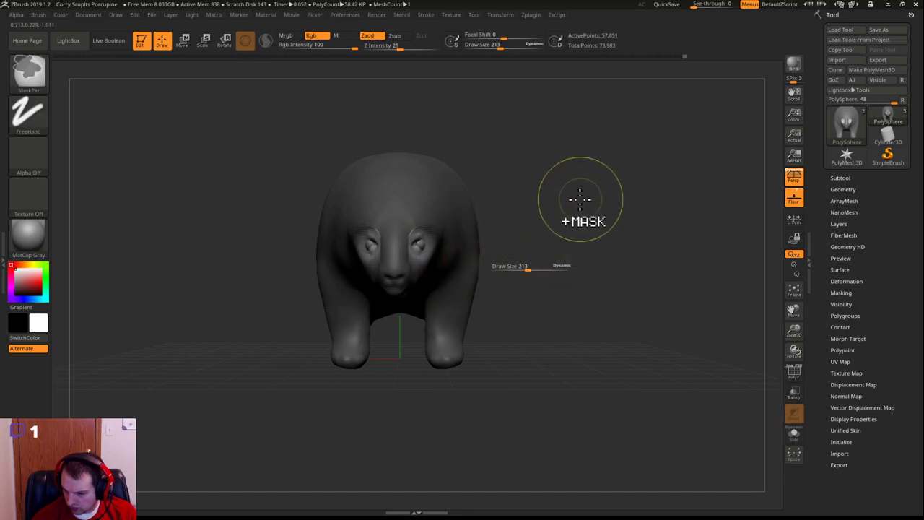
key("ctrl+z")
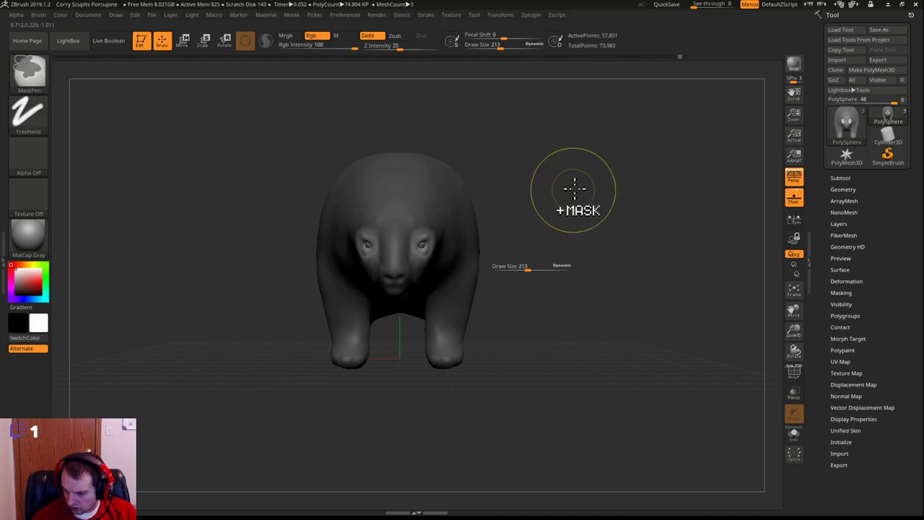
Clear the mask and nudge the eye sockets toward the nose with the Move brush, adjusting the face from front and side
left_click(572, 198, "ctrl")
left_click_drag(435, 244, 430, 244)
left_click_drag(507, 234, 474, 227)
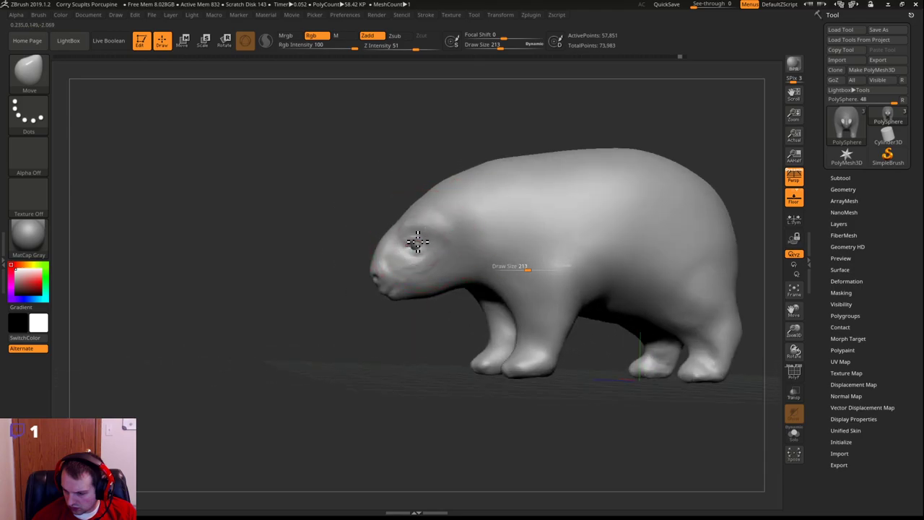
left_click_drag(325, 253, 419, 247)
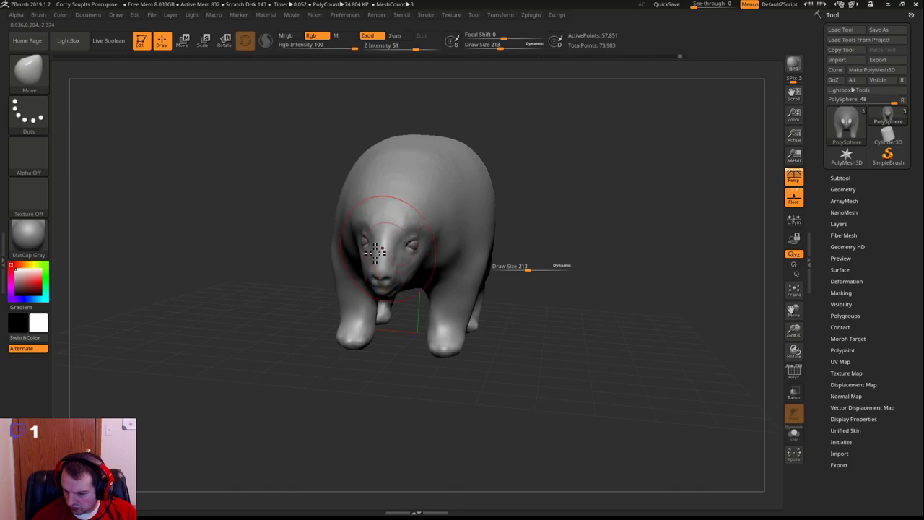
left_click_drag(298, 273, 299, 274, "shift")
left_click(527, 271)
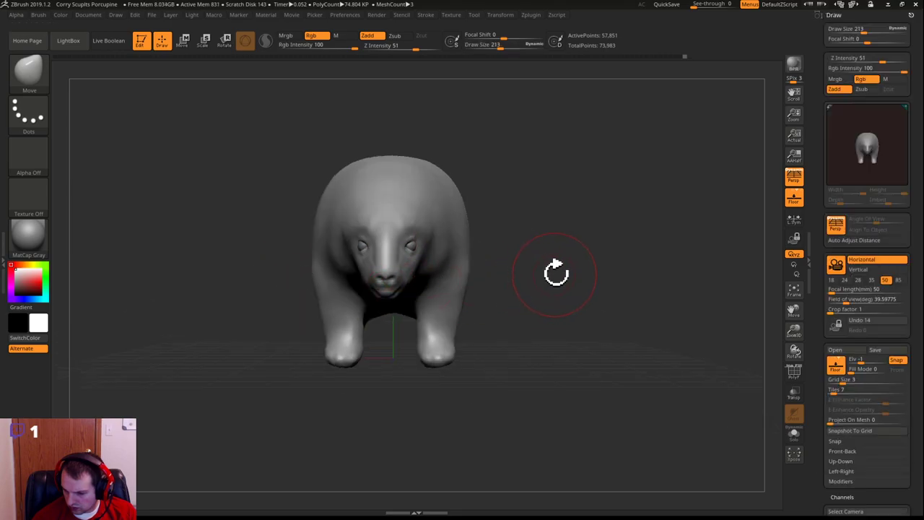
left_click_drag(562, 256, 560, 256, "alt")
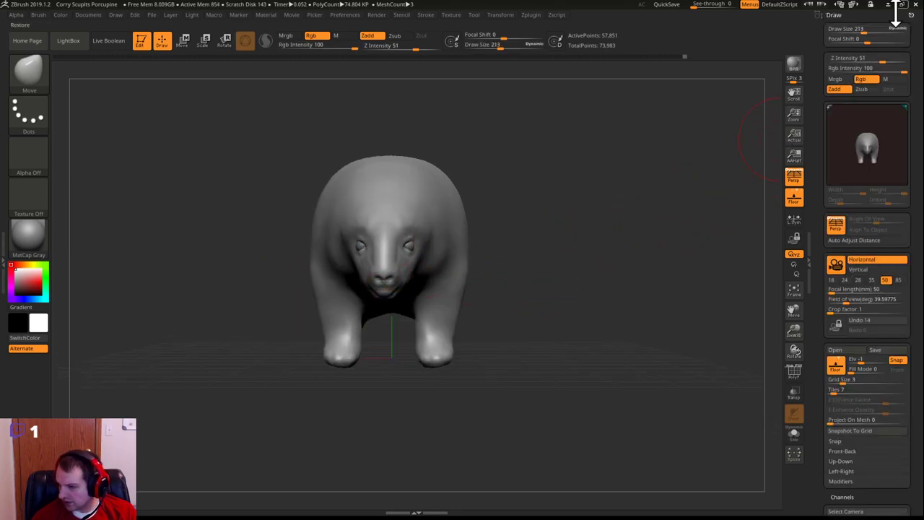
Select the eyeball subtool PM3D_Sphere3D1 and move it inward along X to fit the shifted socket
left_click(838, 15)
mouse_move(473, 248)
left_mouse_down()
mouse_move(507, 227)
mouse_move(618, 260)
left_mouse_up()
left_click_drag(657, 211, 668, 216)
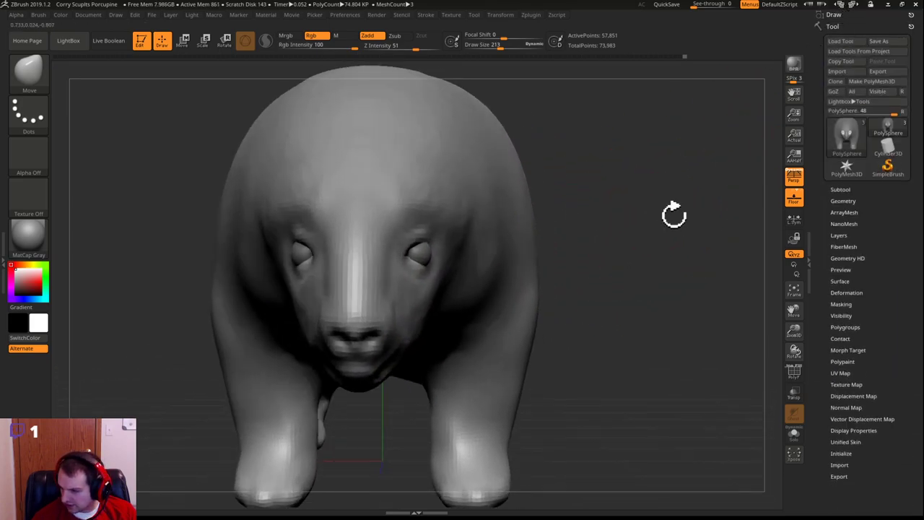
left_click(843, 190)
left_click(846, 245)
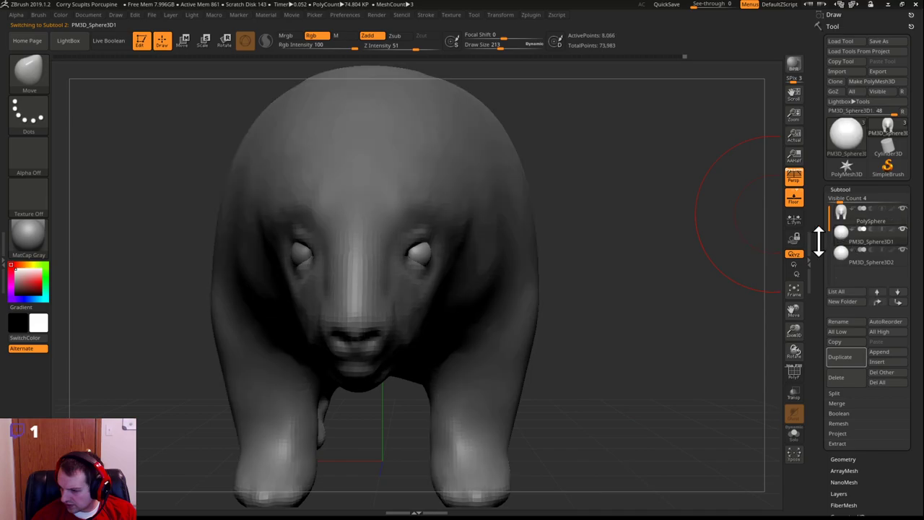
key("w")
left_click_drag(351, 253, 344, 252)
left_click_drag(631, 220, 602, 221, "shift")
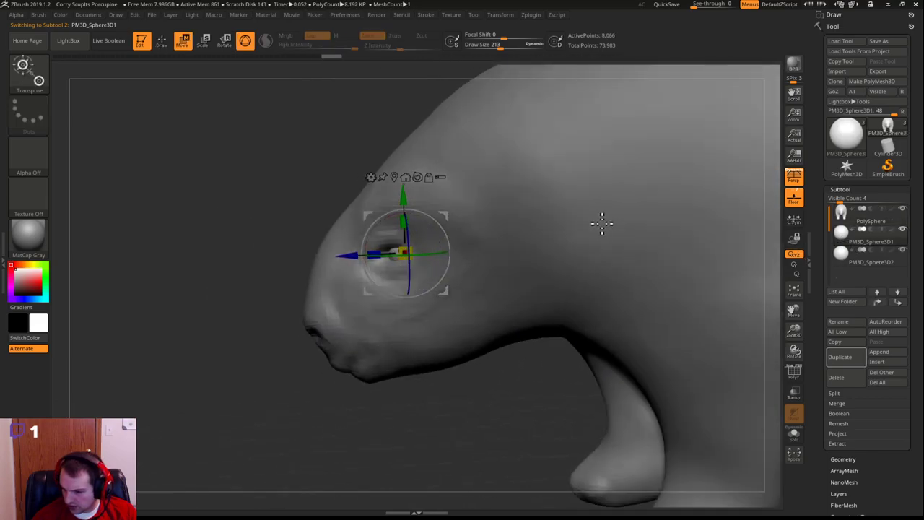
left_click_drag(241, 252, 621, 236)
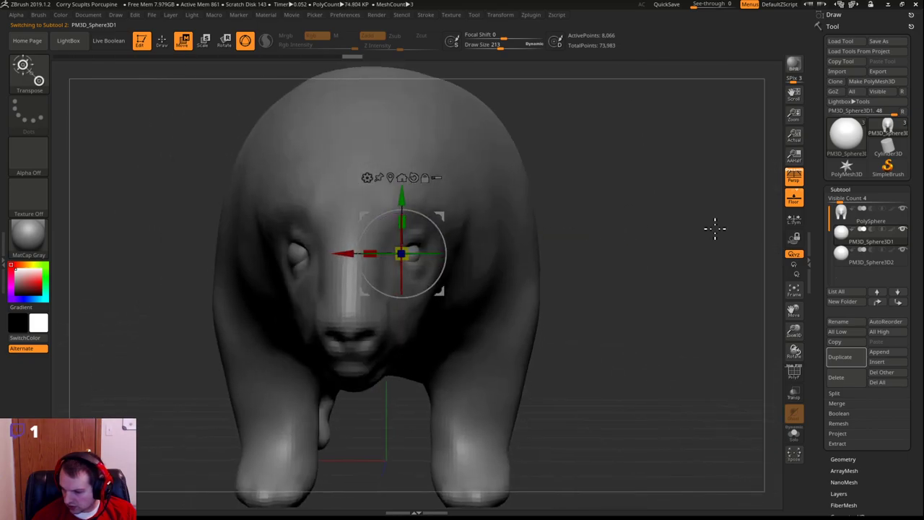
Select the second eyeball subtool PM3D_Sphere3D2 and move it inward and in depth until it sits in its shifted socket
left_click(845, 254)
left_click_drag(363, 260, 358, 257)
left_click_drag(514, 203, 596, 190, "shift")
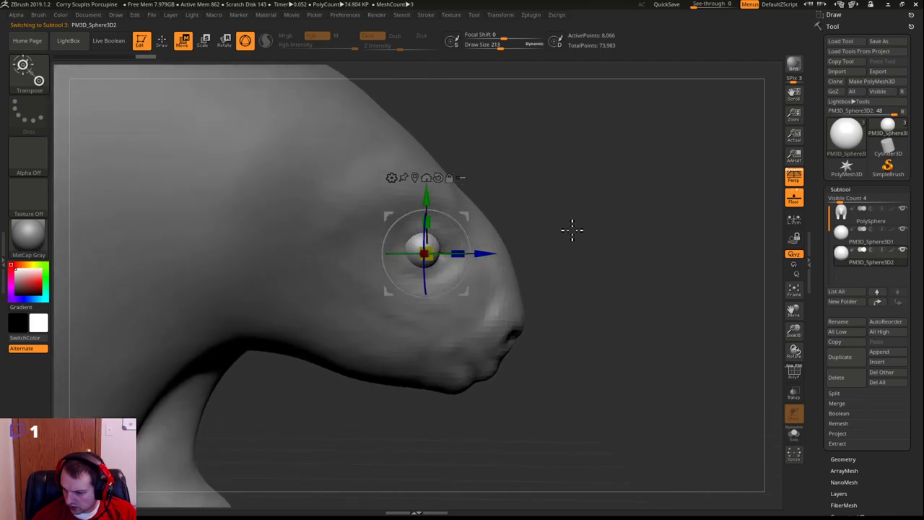
left_click_drag(576, 229, 447, 242)
left_click_drag(381, 257, 392, 257)
left_click_drag(599, 233, 498, 242)
left_click_drag(311, 262, 445, 262)
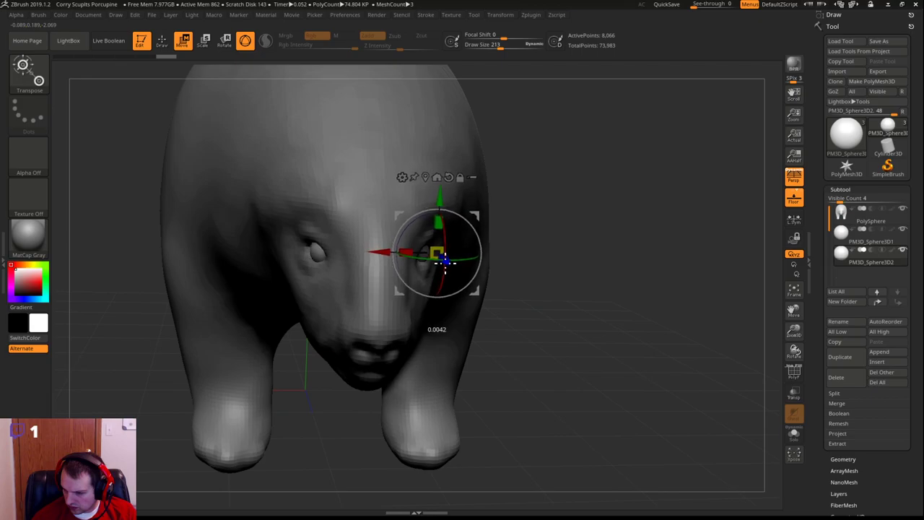
left_click_drag(387, 253, 382, 253)
left_click_drag(446, 262, 440, 264)
left_click_drag(605, 209, 584, 211)
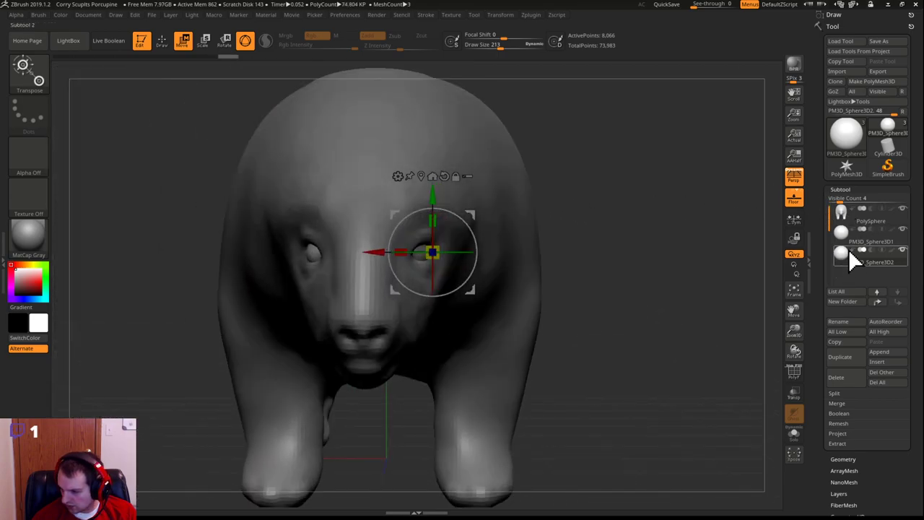
Select the PolySphere body and build up the upper eyelids with the ClayBuildup brush at draw size 53
left_click(842, 212)
left_click_drag(592, 227, 635, 232)
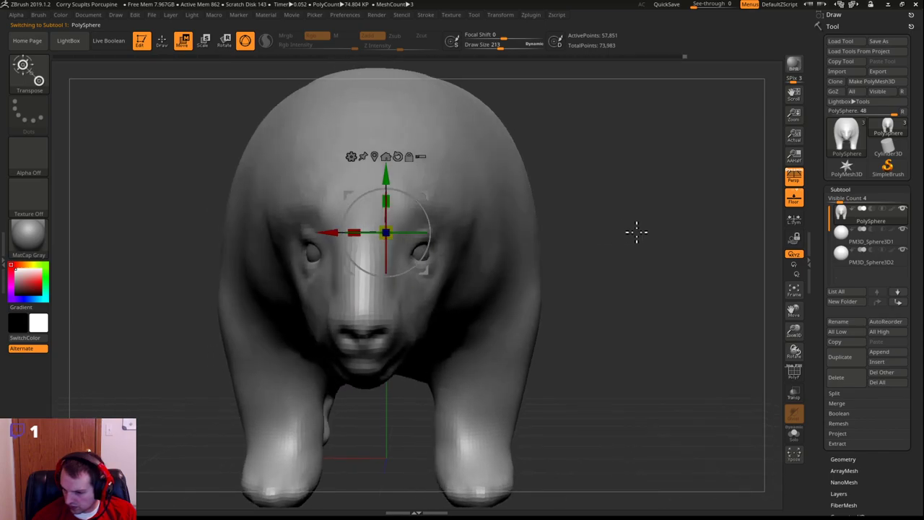
right_click_drag(613, 250, 639, 205, "alt")
mouse_move(640, 205)
right_mouse_down("ctrl")
mouse_move(643, 216)
mouse_move(674, 200)
right_mouse_up("ctrl")
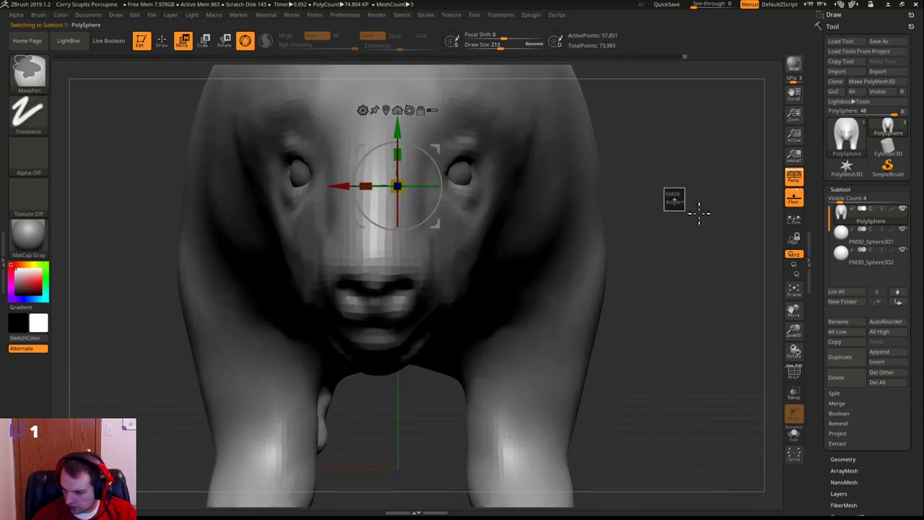
left_click_drag(668, 194, 465, 251)
left_click_drag(170, 289, 17, 267)
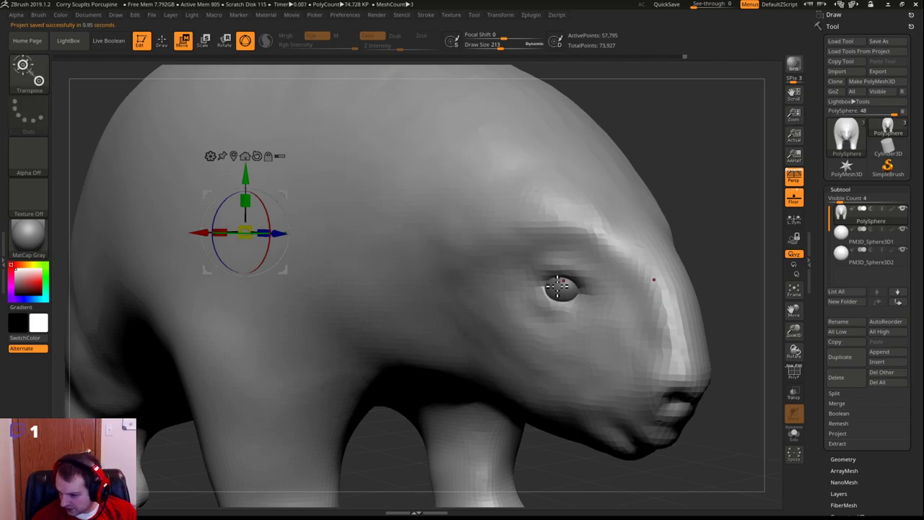
key("b")
key("c")
key("b")
key("s")
left_click_drag(557, 282, 538, 284)
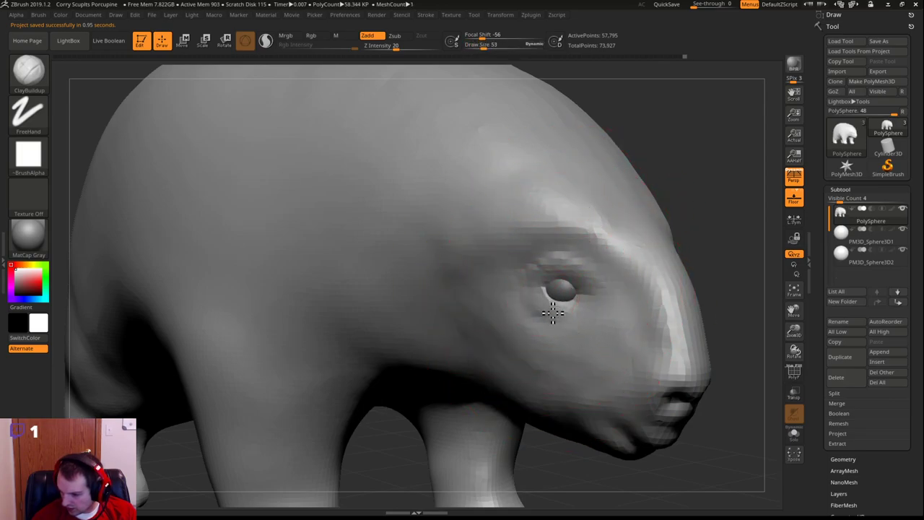
left_click_drag(741, 142, 695, 143, "shift")
left_click_drag(195, 260, 148, 254)
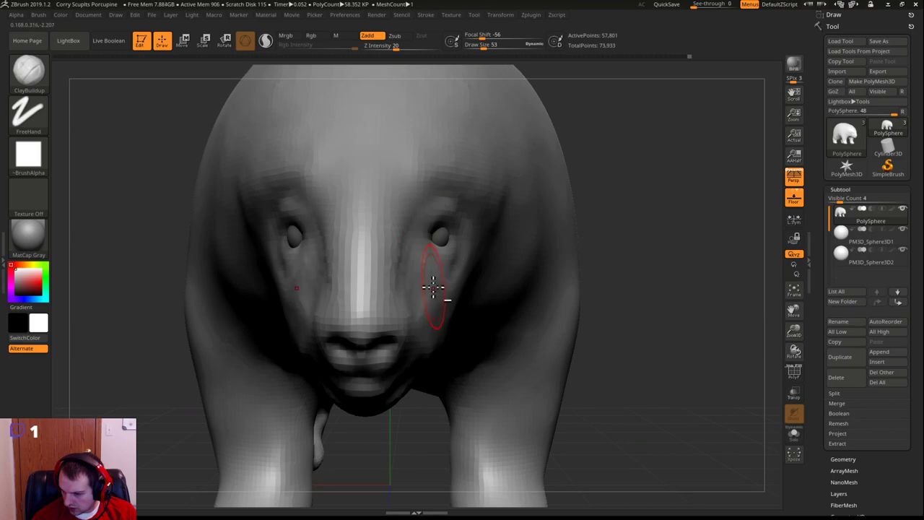
Build up and smooth the cheek areas between the eyes and the muzzle, and remesh the body with DynaMesh
left_click_drag(681, 225, 433, 289)
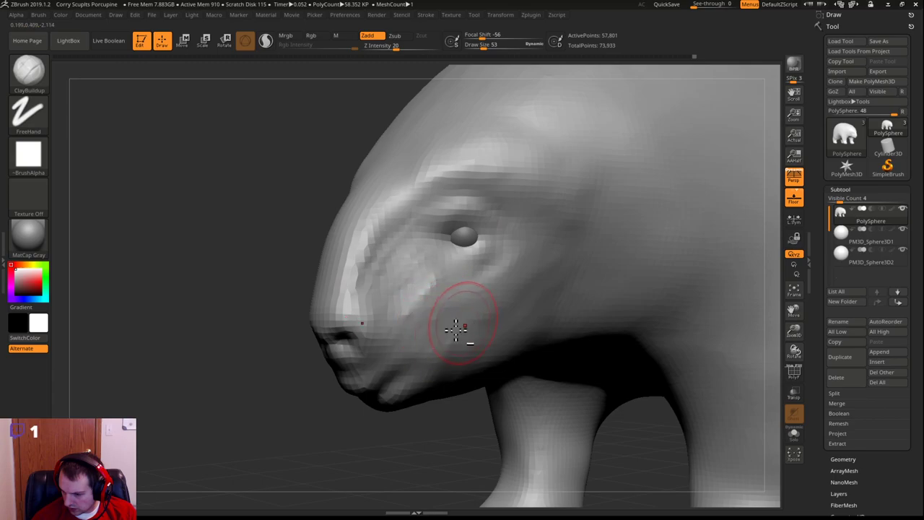
mouse_move(416, 243)
left_mouse_down("shift")
mouse_move(387, 267)
mouse_move(398, 303)
mouse_move(440, 310)
mouse_move(483, 355)
mouse_move(409, 306)
left_mouse_up("shift")
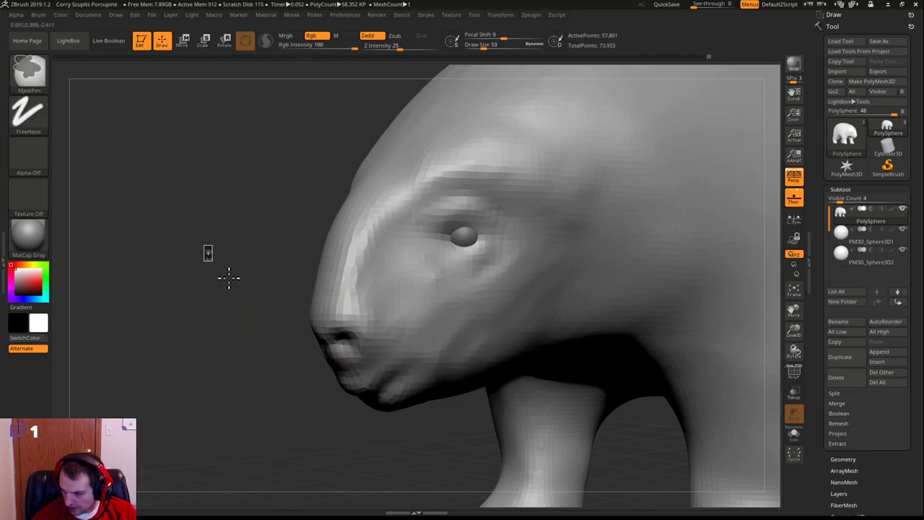
left_click_drag(166, 281, 197, 287)
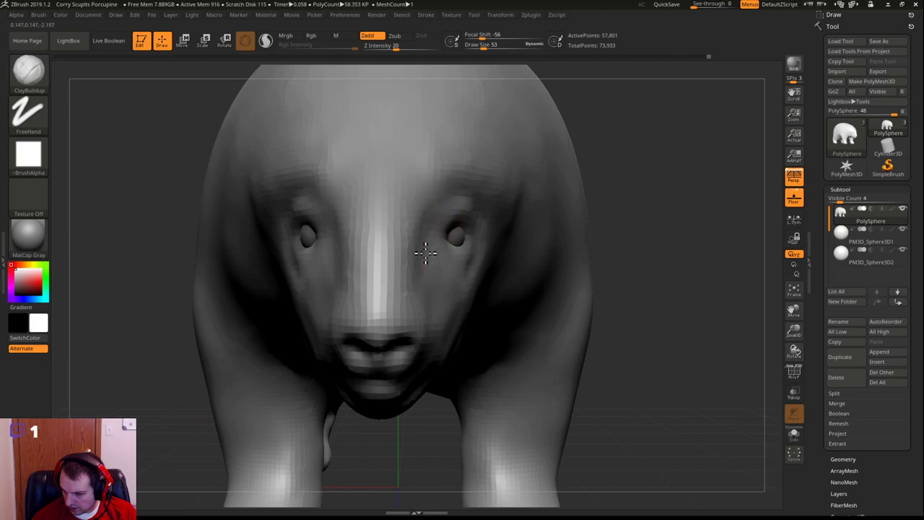
key("shift")
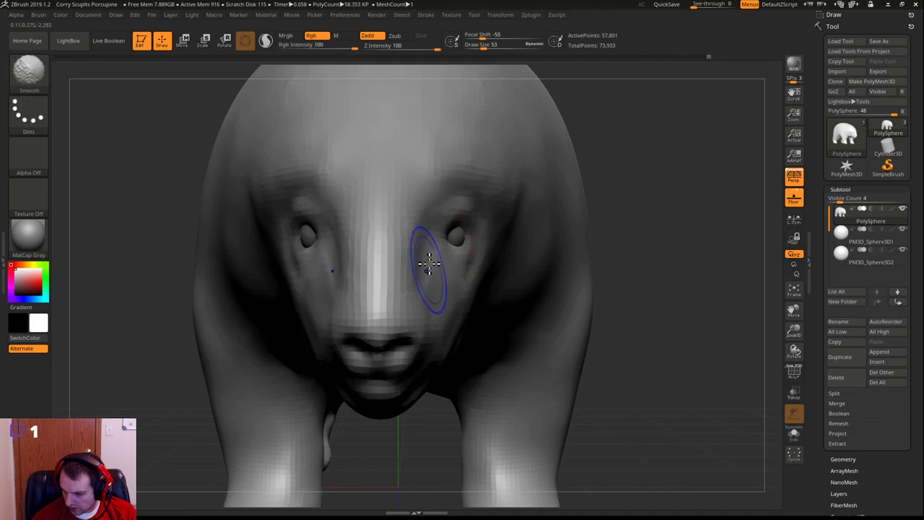
left_click_drag(439, 269, 437, 248, "shift")
mouse_move(622, 205)
left_mouse_down("ctrl")
mouse_move(661, 239)
mouse_move(669, 210)
mouse_move(561, 192)
mouse_move(588, 200)
mouse_move(527, 206)
mouse_move(543, 299)
mouse_move(526, 247)
mouse_move(549, 250)
mouse_move(478, 254)
left_mouse_up("ctrl")
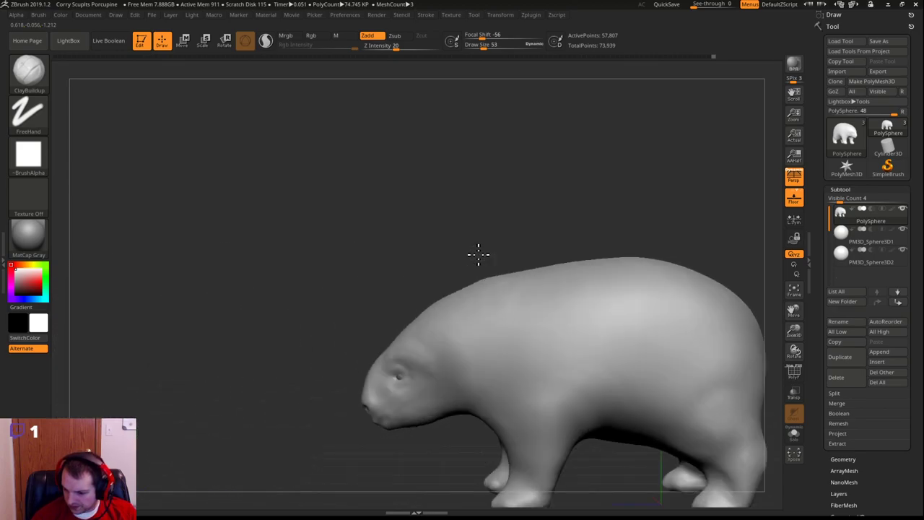
Choose the SnakeHook brush for the body and set its draw size to 34
left_click_drag(489, 190, 404, 159)
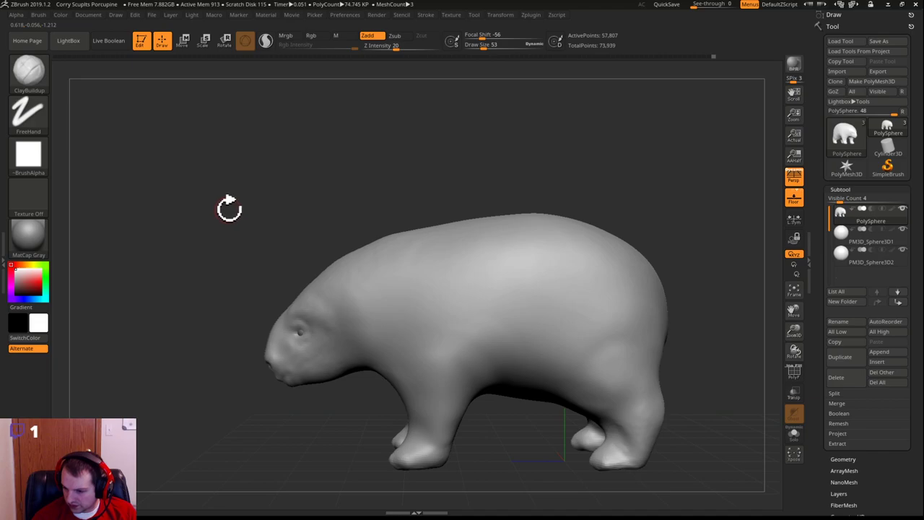
left_click_drag(217, 210, 241, 215)
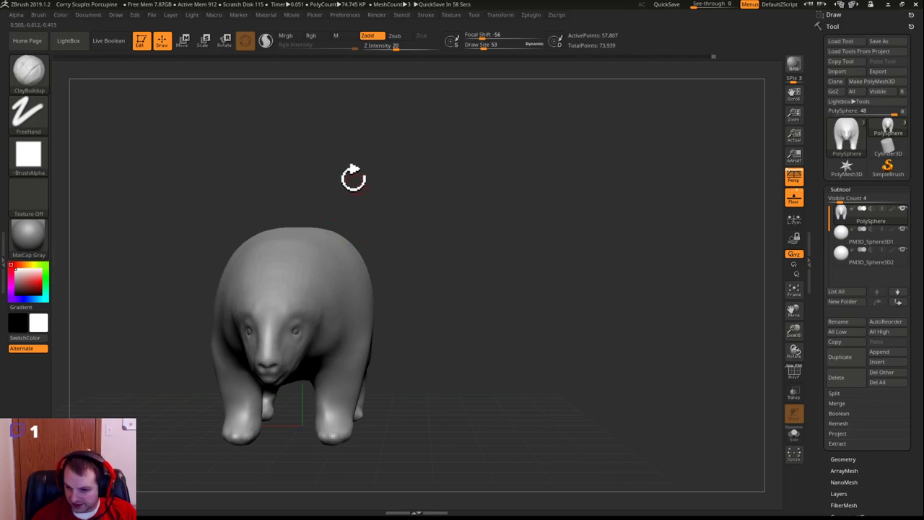
left_click(45, 88)
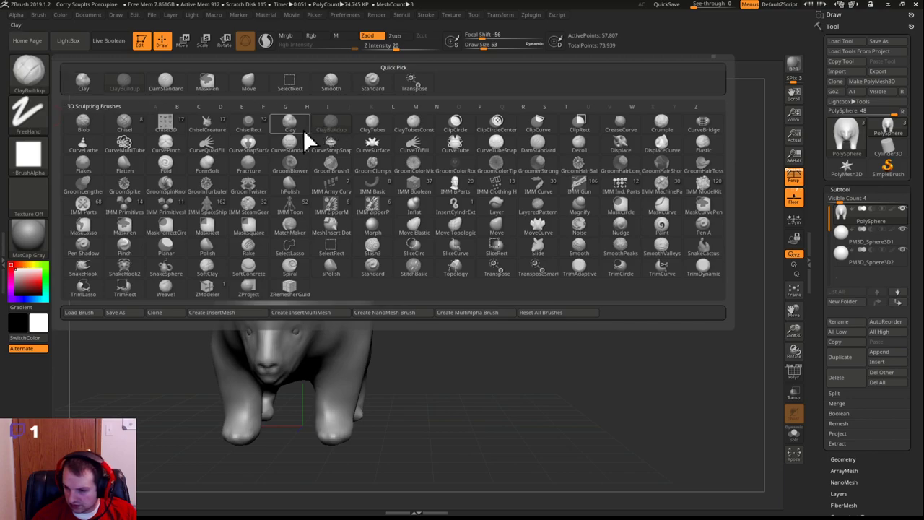
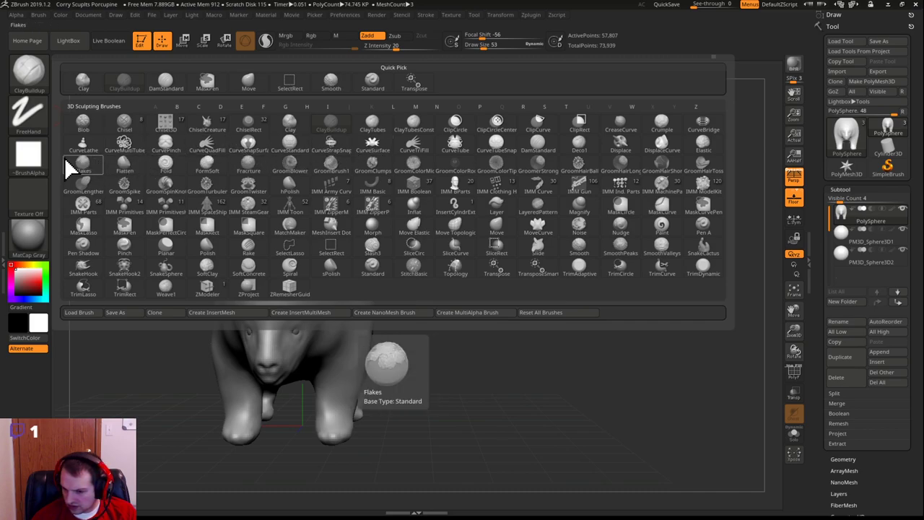
left_click(79, 266)
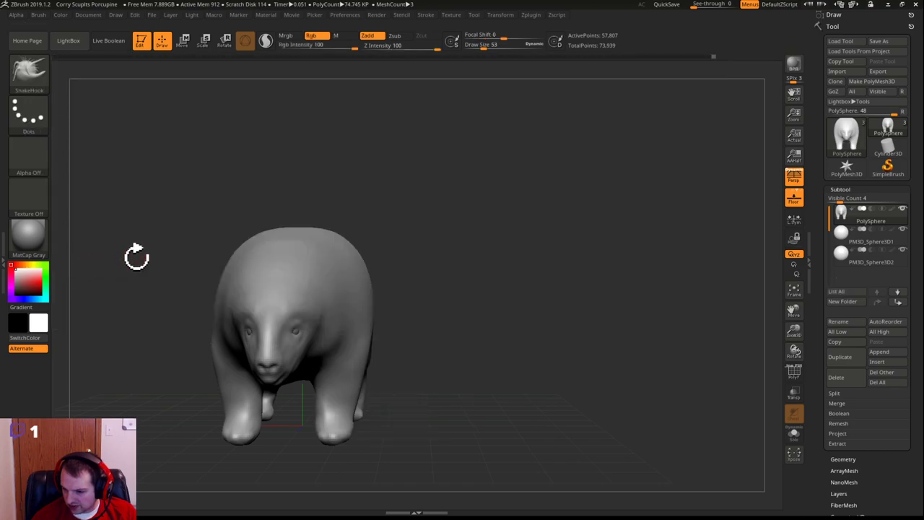
left_click_drag(407, 172, 400, 196)
left_click_drag(319, 157, 344, 298)
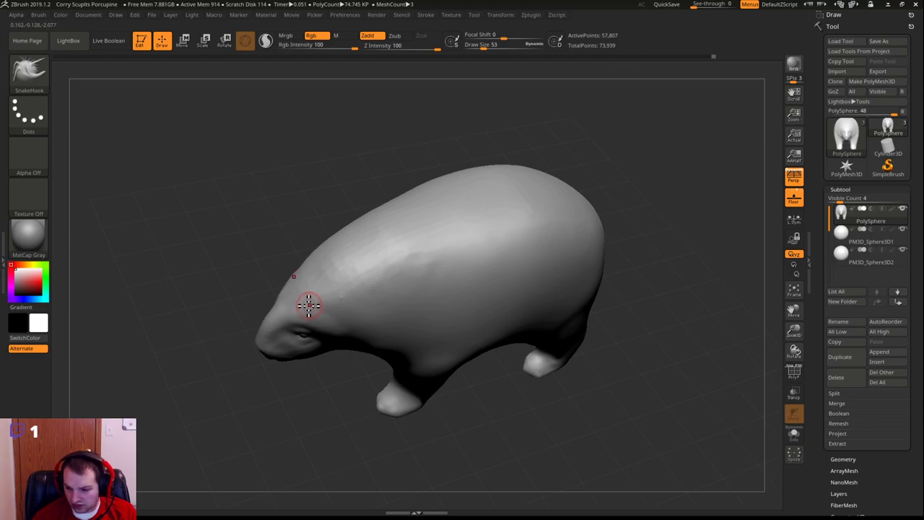
key("ctrl")
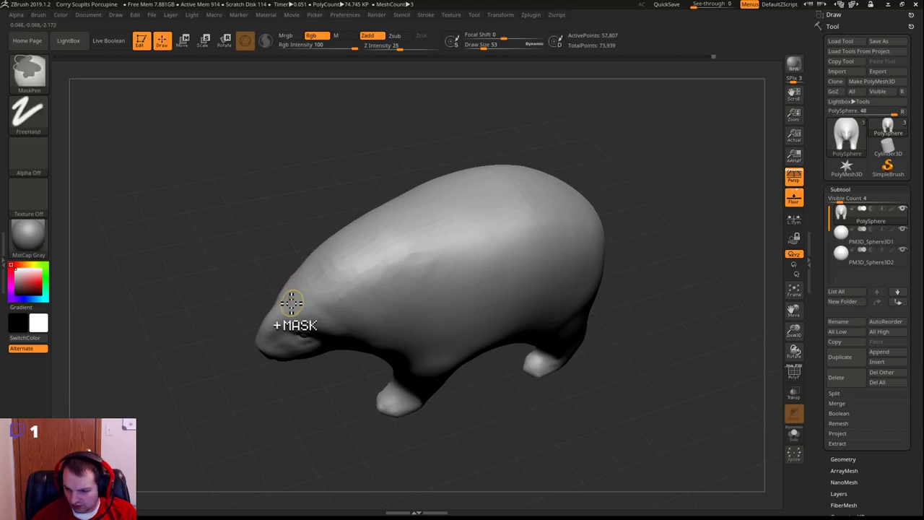
key("s")
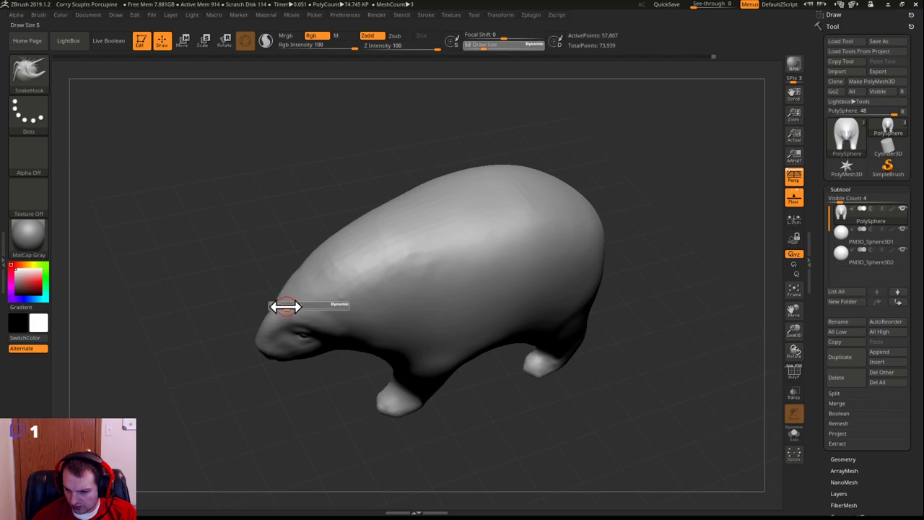
left_click(284, 306)
Paint two small symmetrical mask spots on top of the head behind the eyes
key("ctrl")
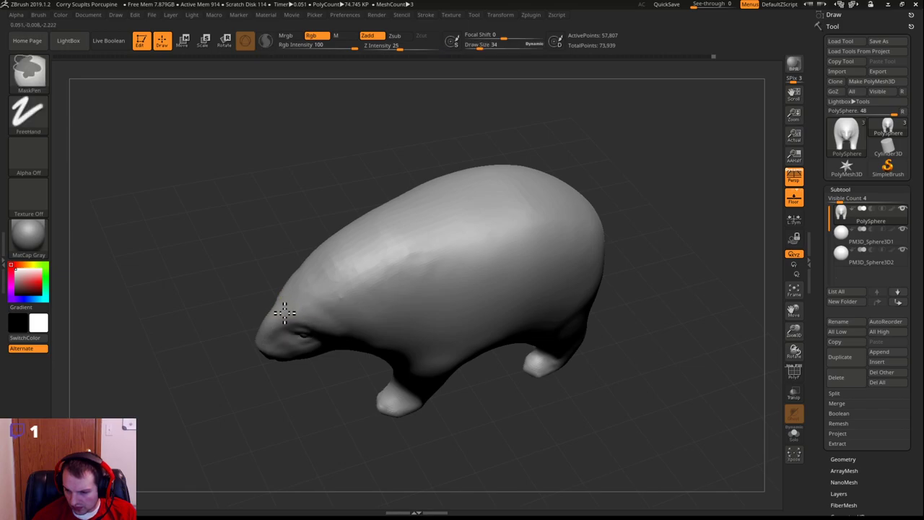
mouse_move(200, 282)
left_mouse_down()
mouse_move(220, 301)
mouse_move(439, 279)
mouse_move(427, 299)
left_mouse_up()
left_click_drag(501, 310, 432, 292)
left_click_drag(367, 283, 481, 262)
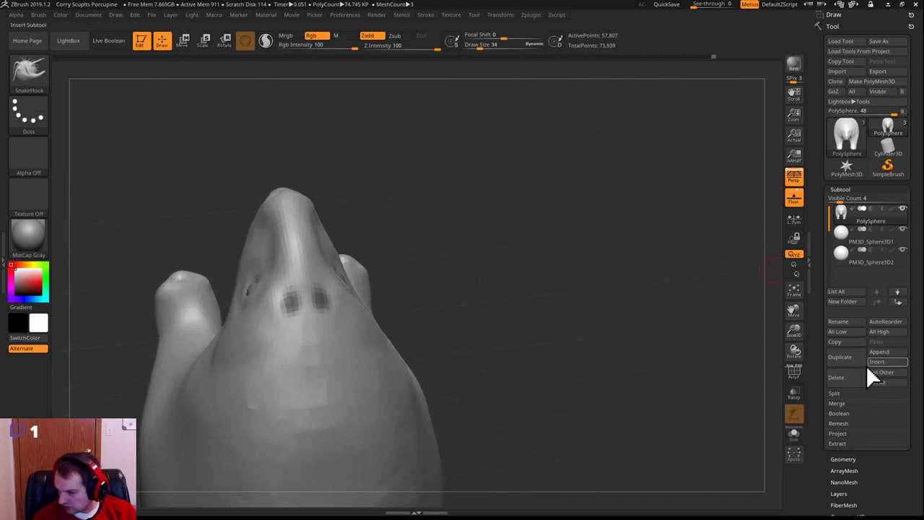
Clear the mask, remesh the body with DynaMesh at resolution 256, and save the project
left_click_drag(822, 397, 857, 241)
left_click(847, 274)
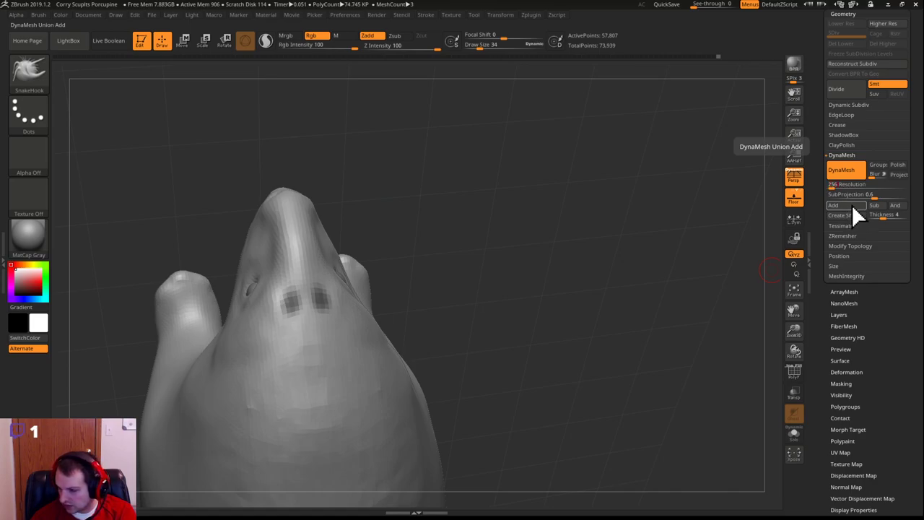
key("ctrl")
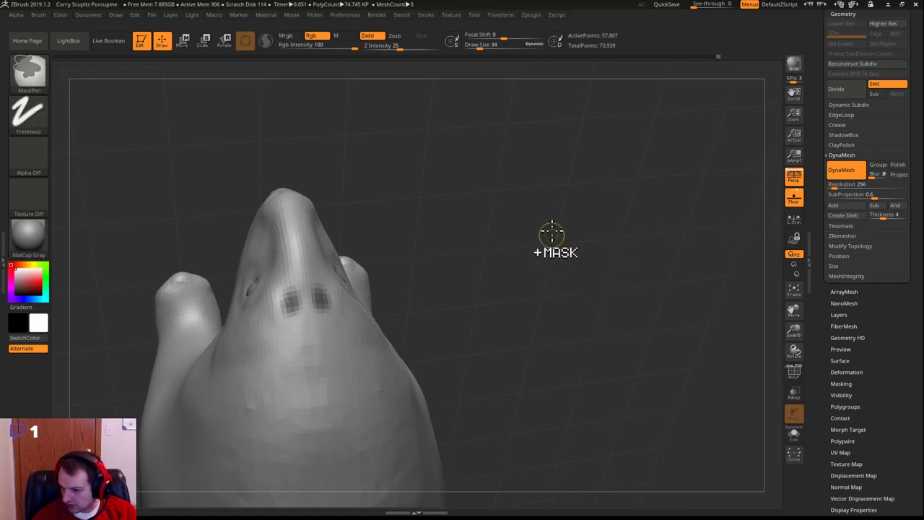
left_click_drag(552, 233, 587, 306, "ctrl")
left_click_drag(520, 279, 620, 329, "ctrl")
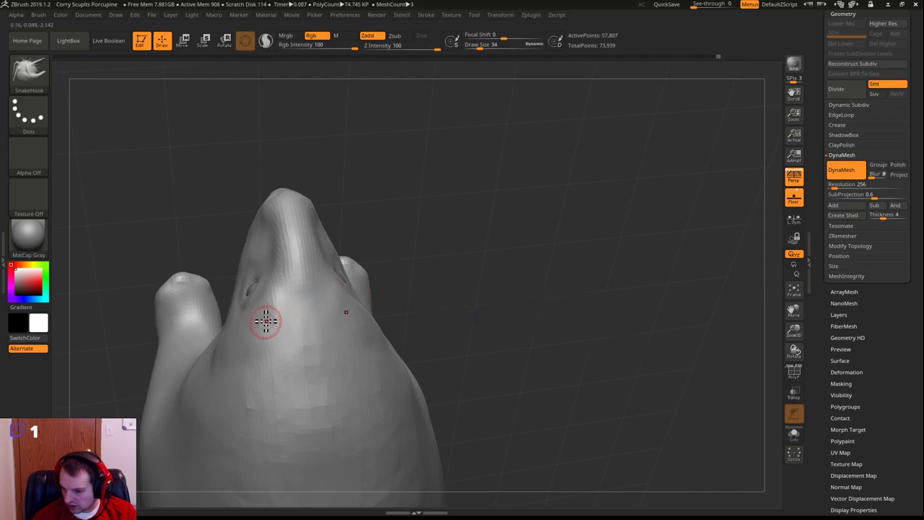
key("ctrl")
key("ctrl")
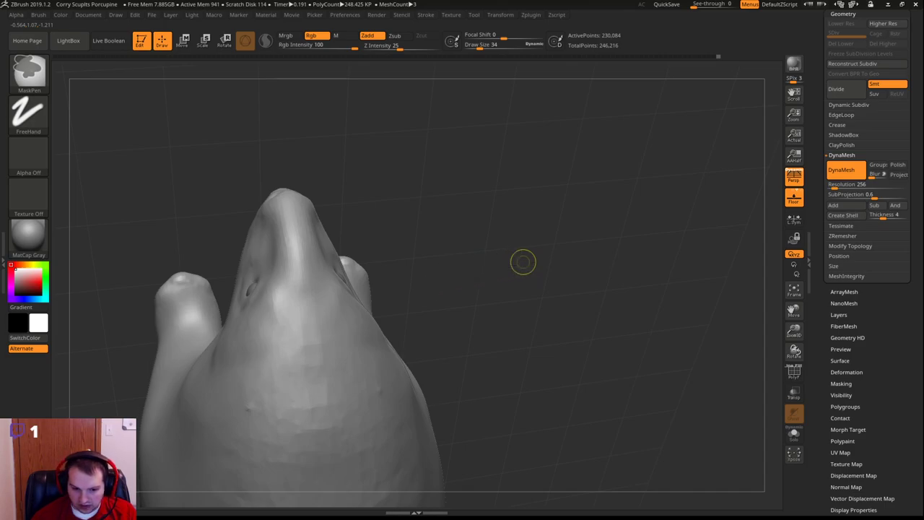
key("ctrl+s")
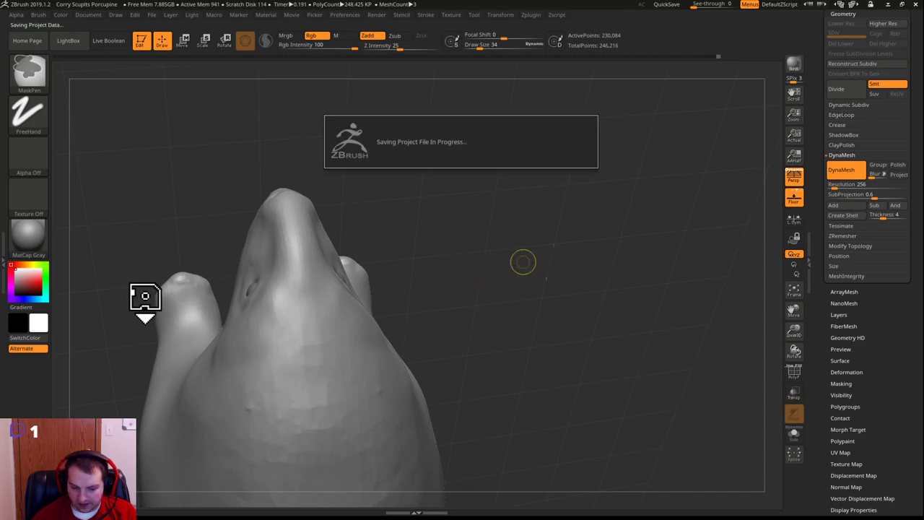
Try painting small round mask spots on top of the head at draw size 34, and undo them
left_click_drag(335, 314, 331, 319)
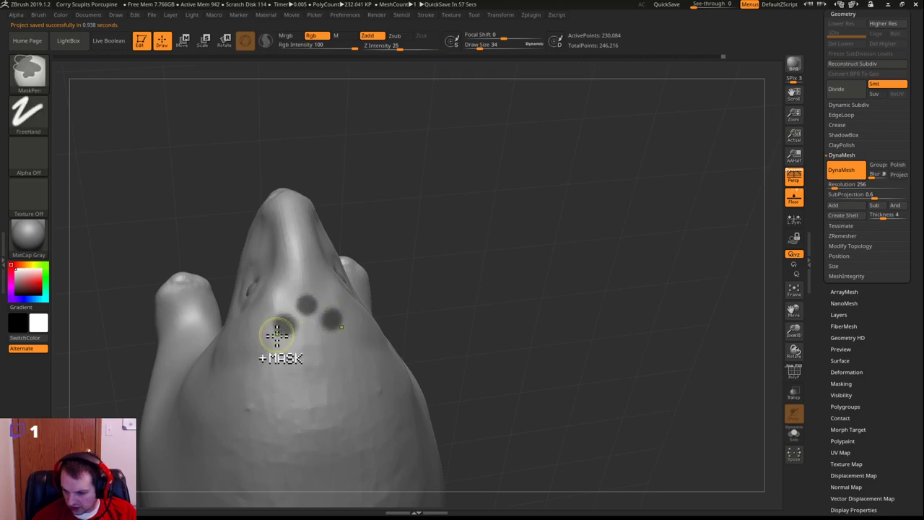
mouse_move(481, 281)
left_mouse_down()
mouse_move(530, 258)
mouse_move(493, 280)
left_mouse_up()
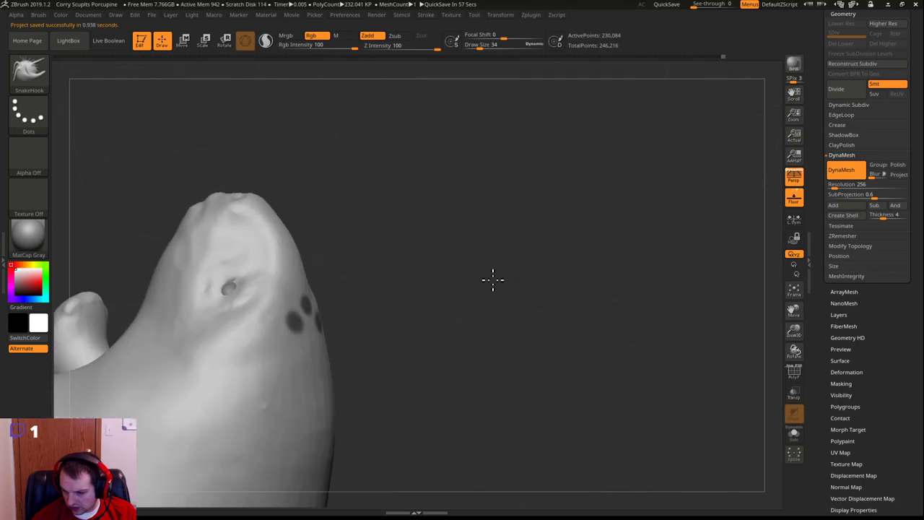
key("ctrl+z")
key("ctrl+z")
key("ctrl+z")
key("ctrl+z")
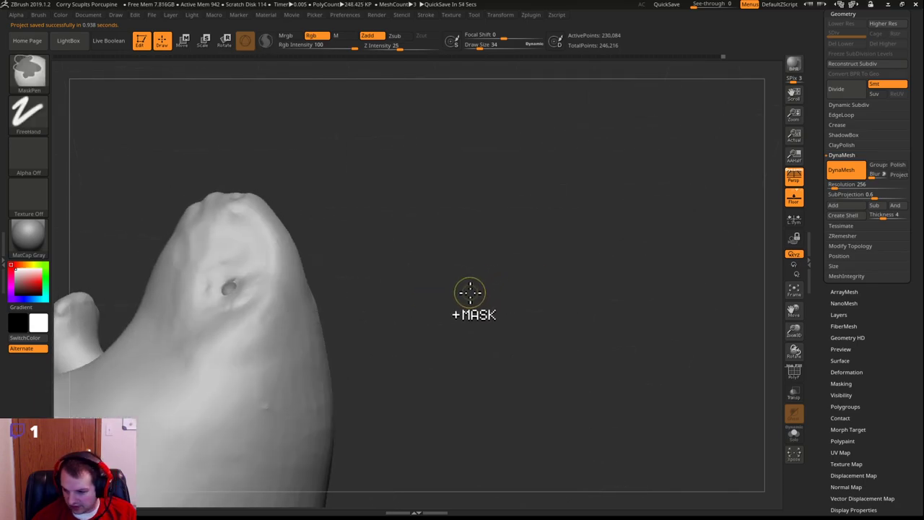
Set the draw size to 9 for finer work on top of the head
mouse_move(448, 297)
left_mouse_down()
mouse_move(445, 308)
mouse_move(456, 309)
mouse_move(435, 303)
mouse_move(464, 311)
mouse_move(448, 315)
left_mouse_up()
key("s")
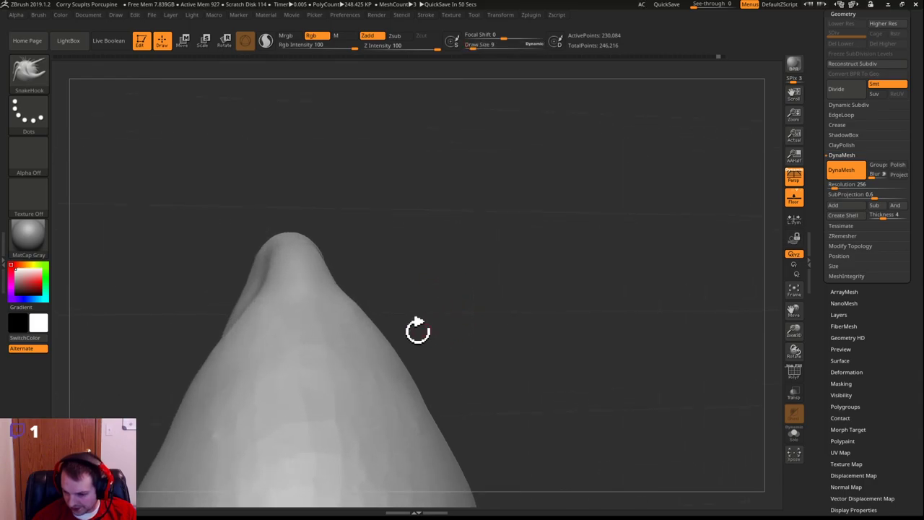
Set the draw size to 13 and mask a symmetrical arc of small dots across the head behind the eyes and down both sides
mouse_move(407, 277)
left_mouse_down()
mouse_move(406, 319)
mouse_move(324, 311)
left_mouse_up()
key("s")
key("s")
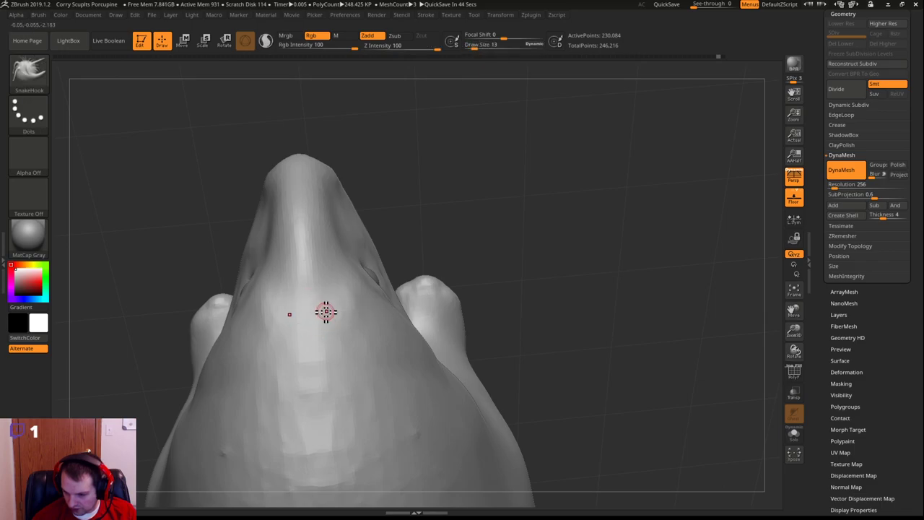
key("ctrl")
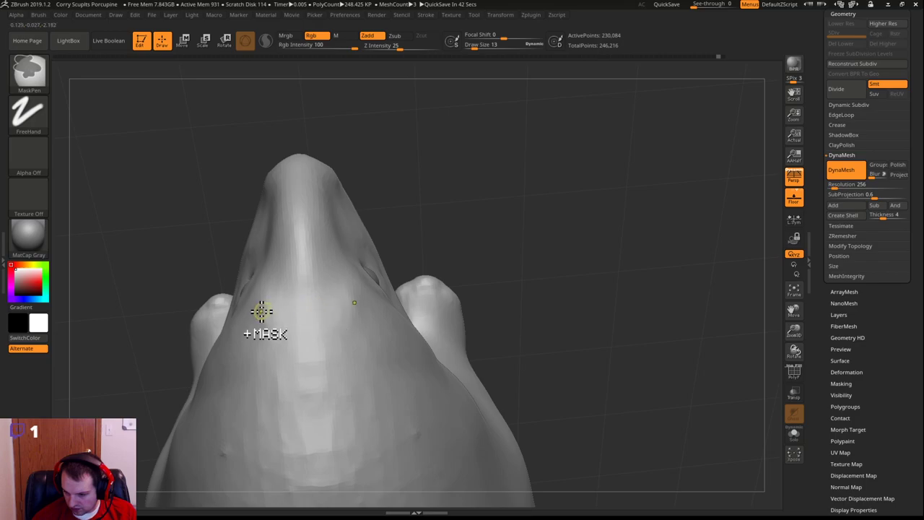
left_click(297, 308, "ctrl")
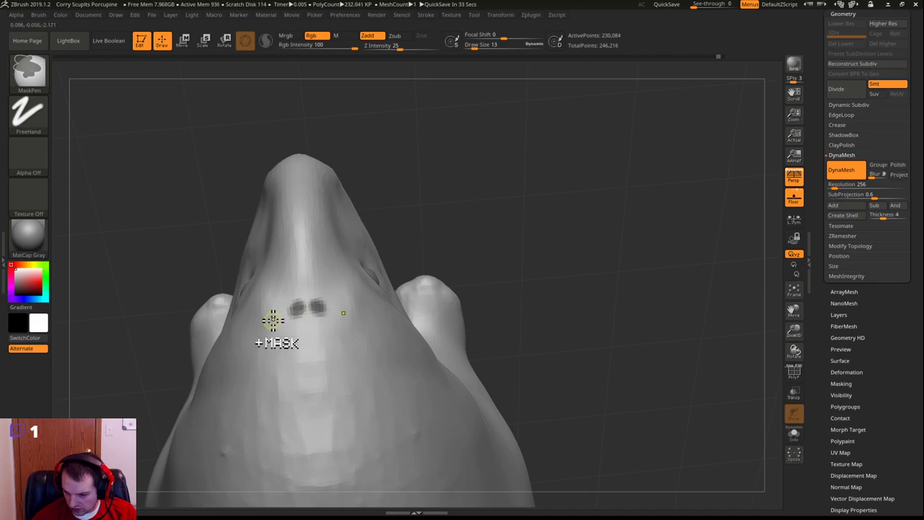
left_click(276, 317, "ctrl")
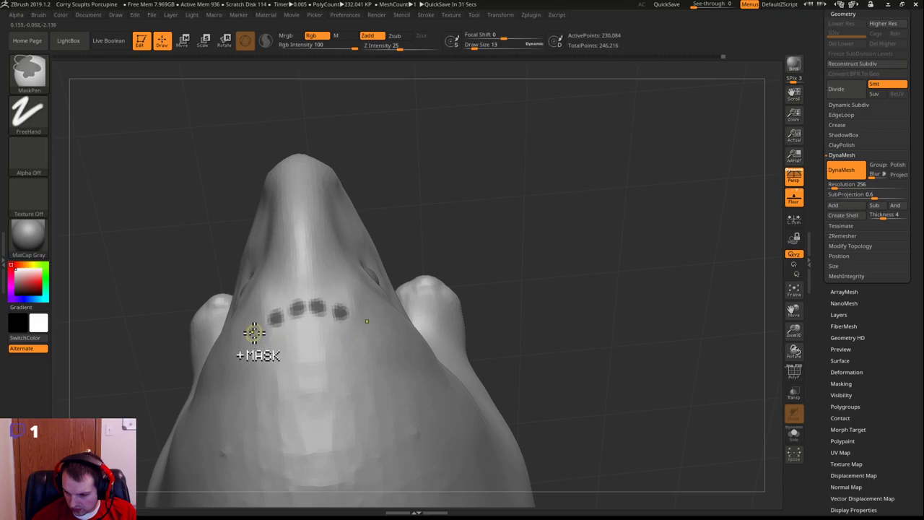
left_click(255, 332, "ctrl")
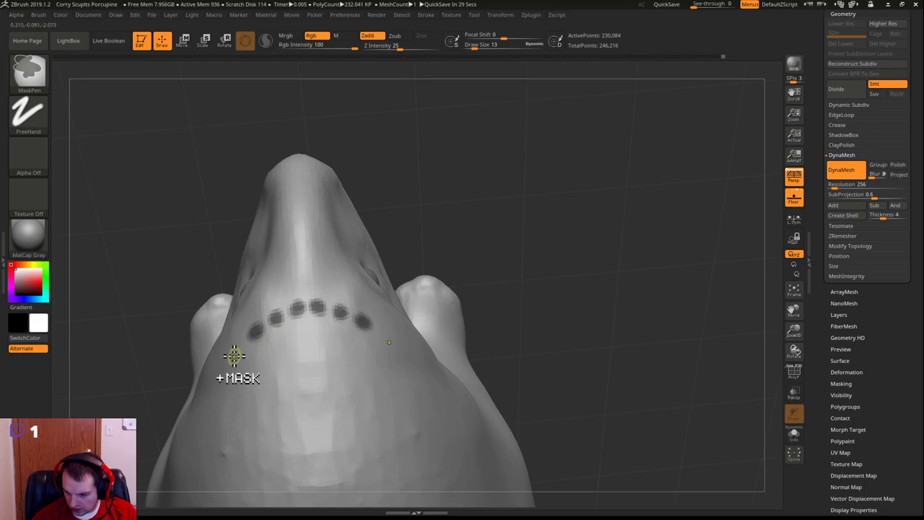
left_click(242, 348, "ctrl")
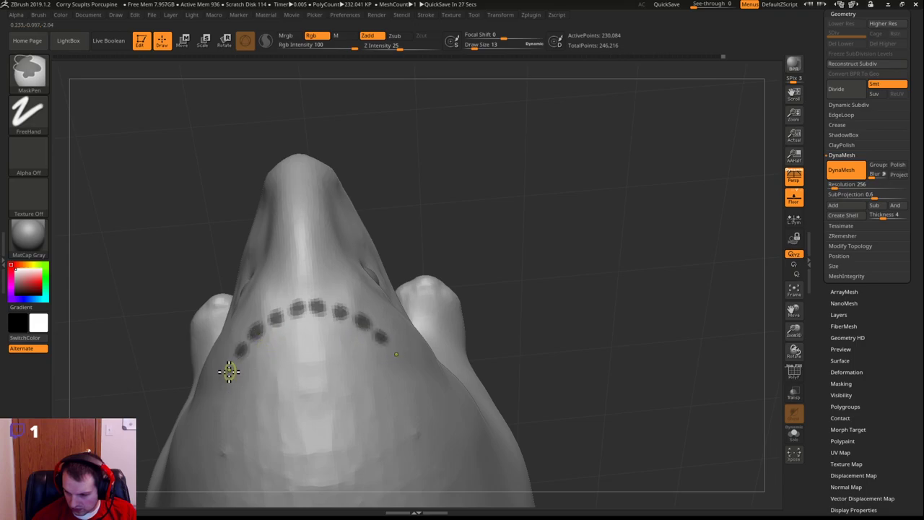
left_click(228, 373, "ctrl")
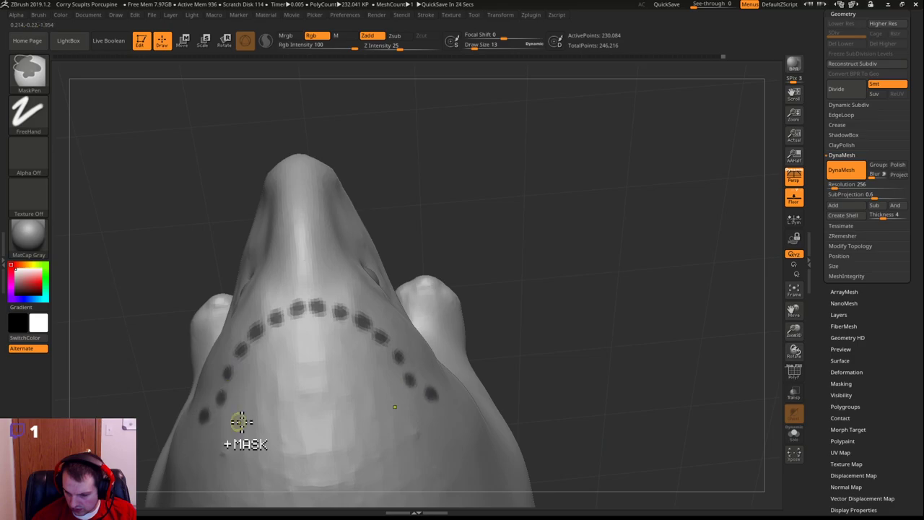
Mask a second arc of dots just inside the first one, from the sides up to the centre of the head
left_click(246, 394, "ctrl")
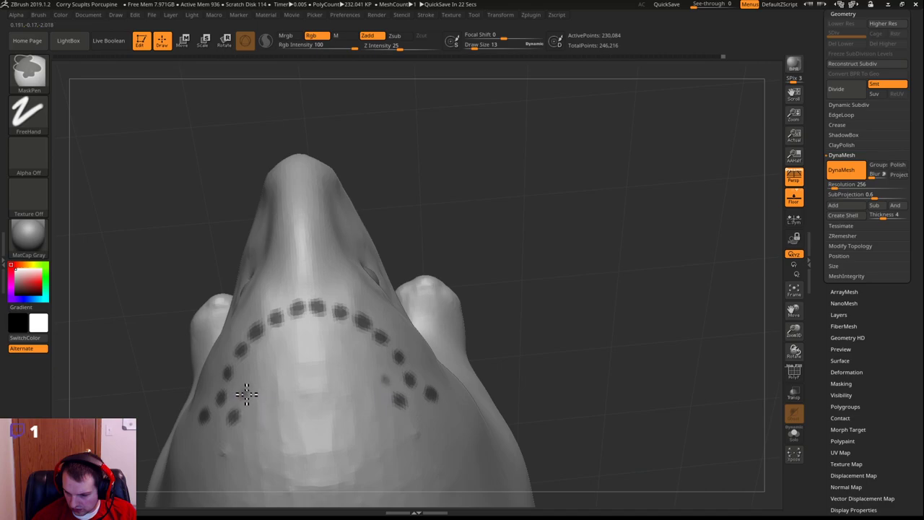
left_click(256, 367, "ctrl")
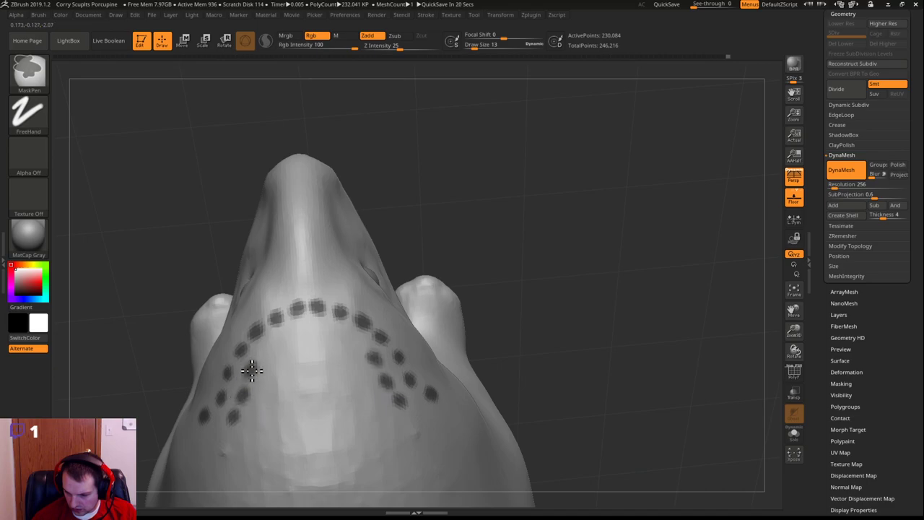
left_click(277, 349, "ctrl")
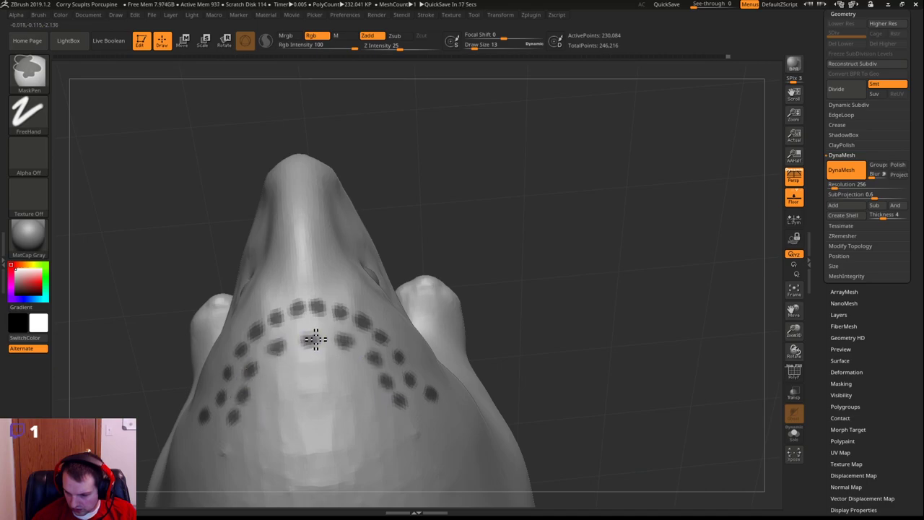
Mask a third arc of dots behind the second, running from the centre line outward down both sides
left_click(324, 375, "ctrl")
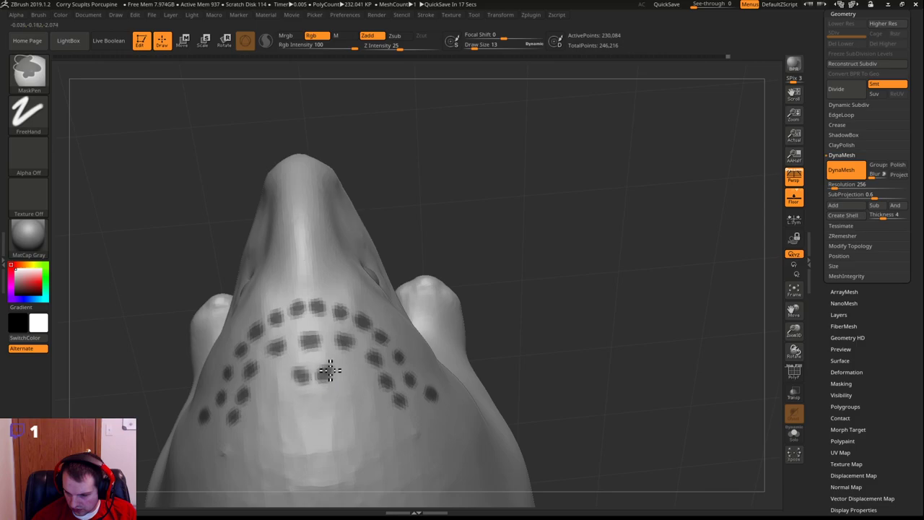
left_click(349, 385, "ctrl")
left_click(374, 402, "ctrl")
left_click(395, 428, "ctrl")
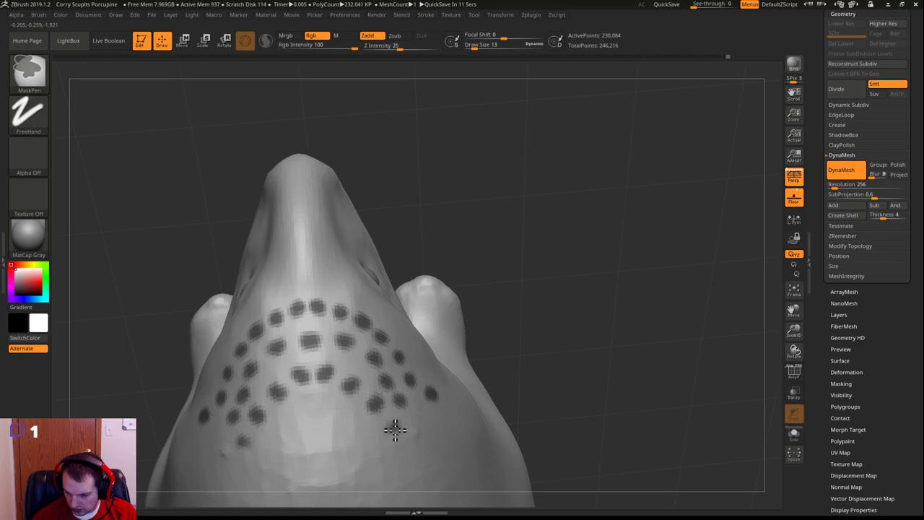
left_click(420, 423, "ctrl")
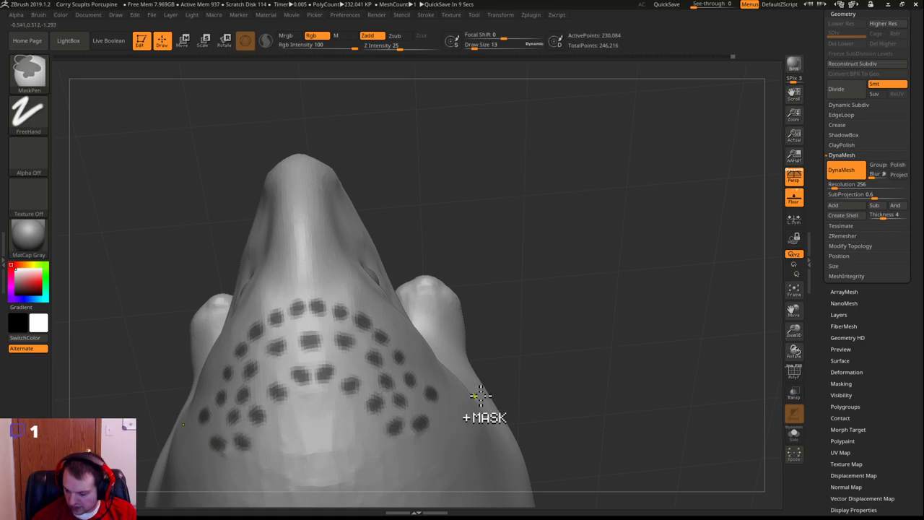
Mask further dots on both shoulders, extending the spotted pattern down the sides below the third arc
left_click_drag(592, 361, 615, 218)
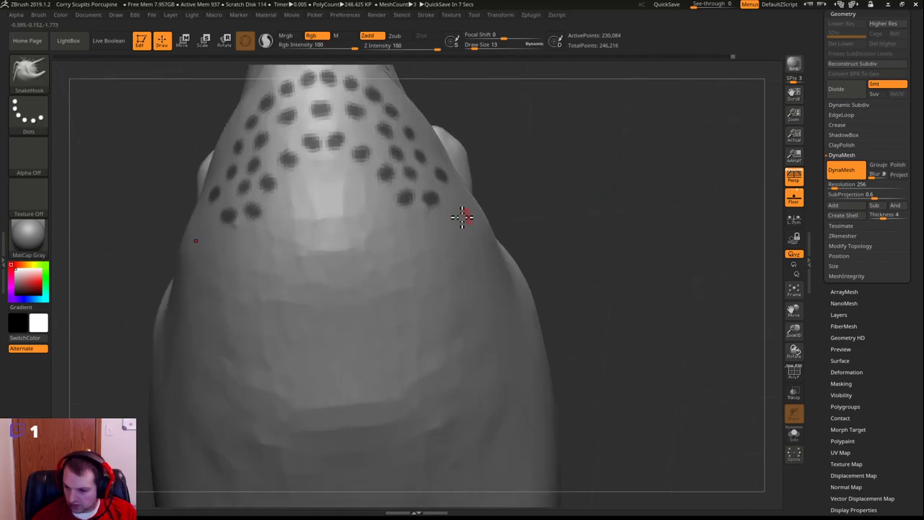
left_click_drag(604, 173, 460, 205)
key("ctrl")
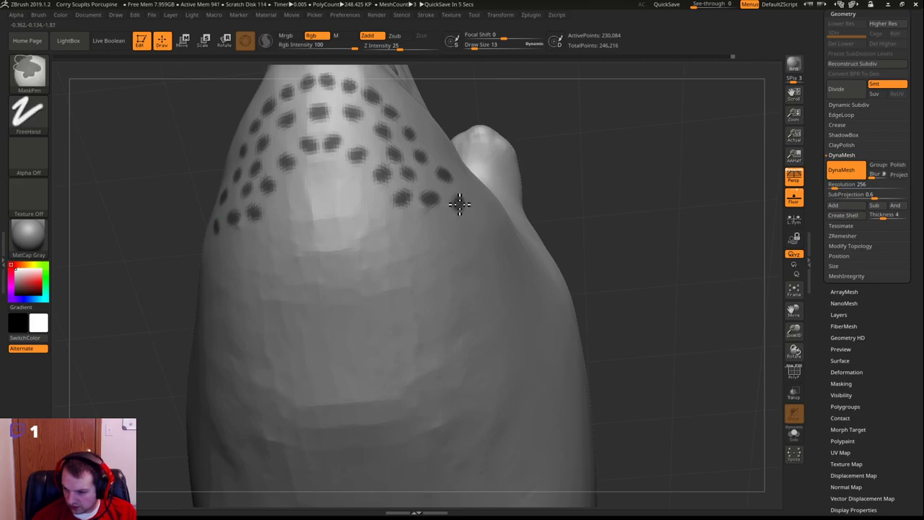
left_click(457, 203, "ctrl")
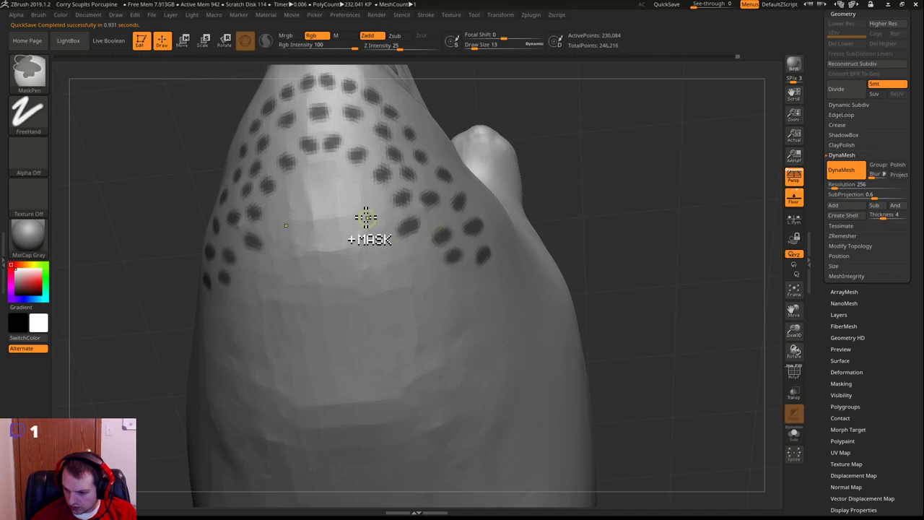
left_click(346, 191, "ctrl")
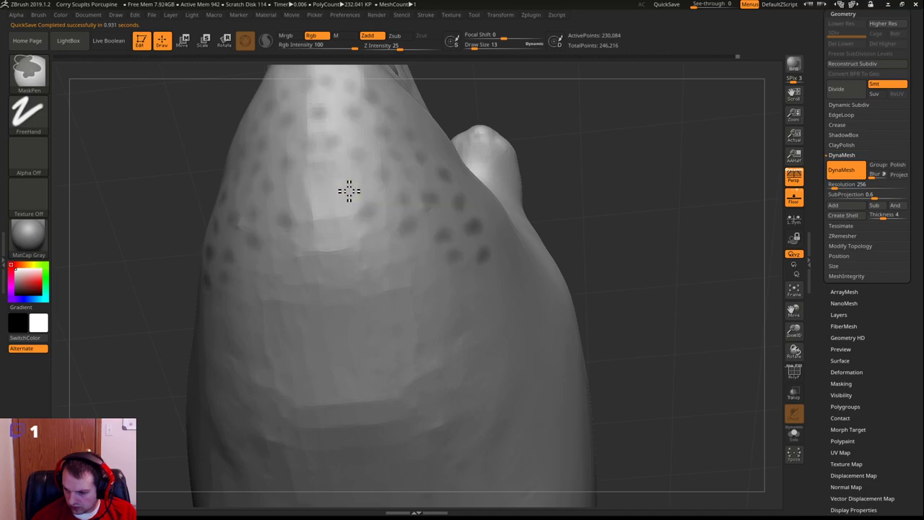
key("ctrl+z")
key("ctrl+z")
key("ctrl+z")
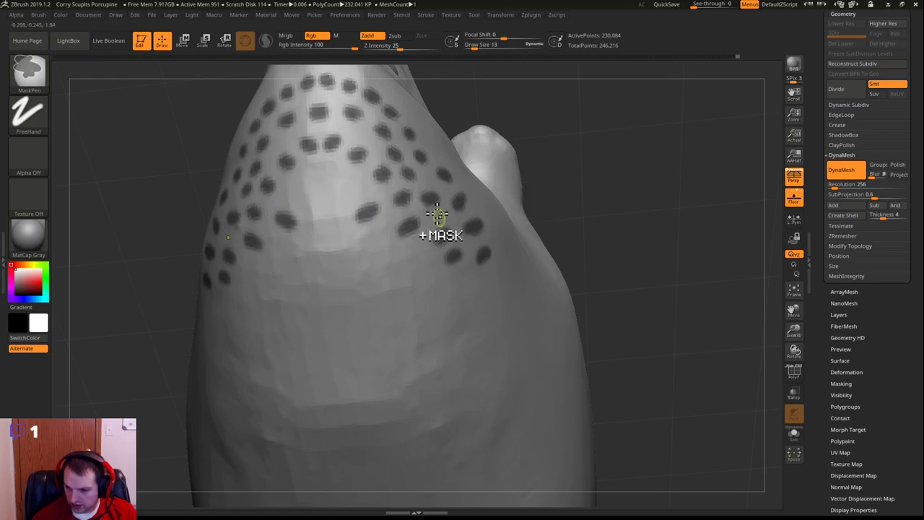
Fill the empty middle of the neck with masked dots on and beside the centre line
left_click_drag(349, 192, 347, 195, "ctrl")
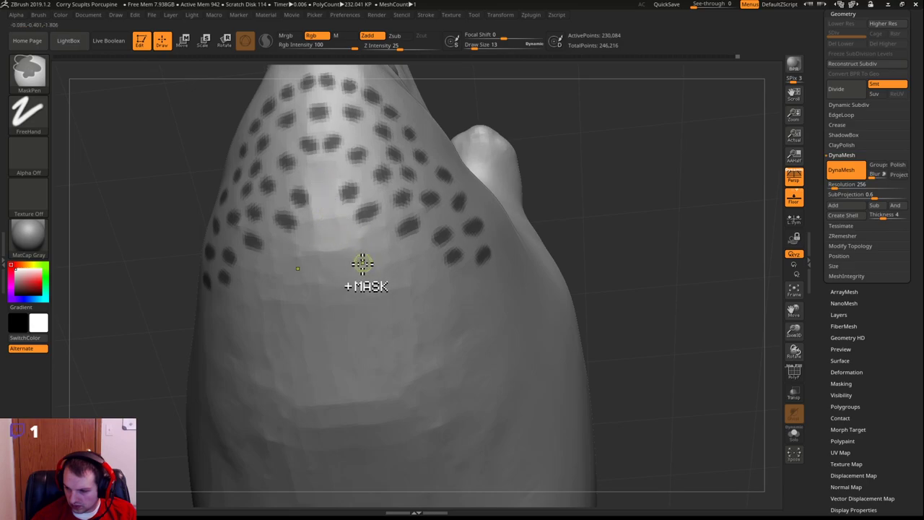
left_click(327, 242, "ctrl")
left_click(362, 247, "ctrl")
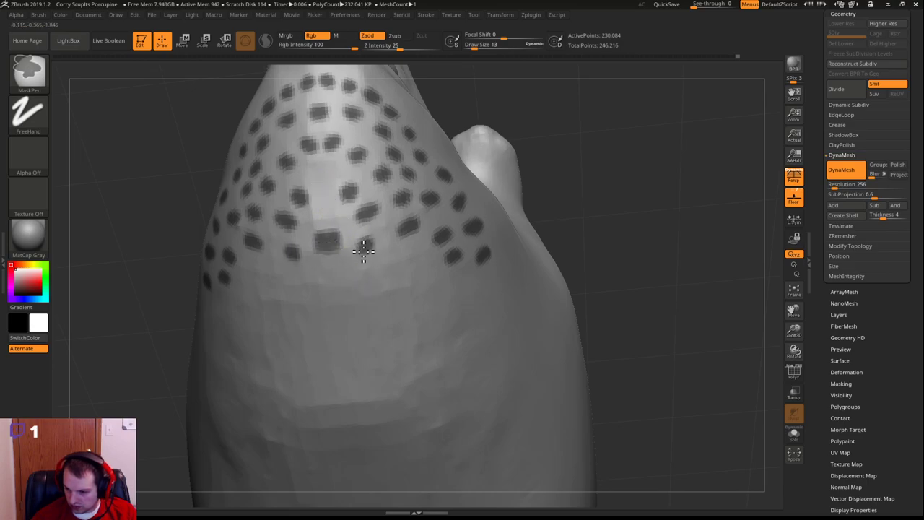
Mask a row of dots across the upper back and continue it with smaller dots up the outer edge of the shoulder
left_click(425, 282, "ctrl")
left_click(376, 292, "ctrl")
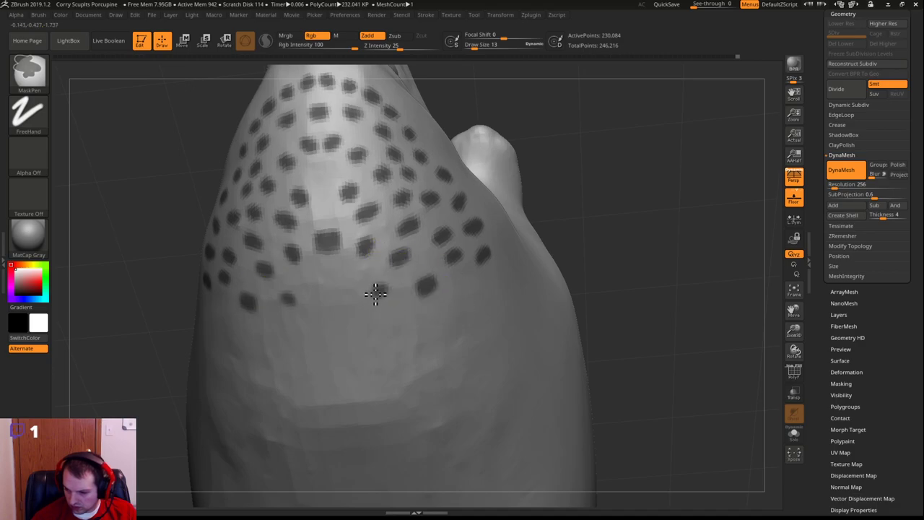
left_click(348, 286, "ctrl")
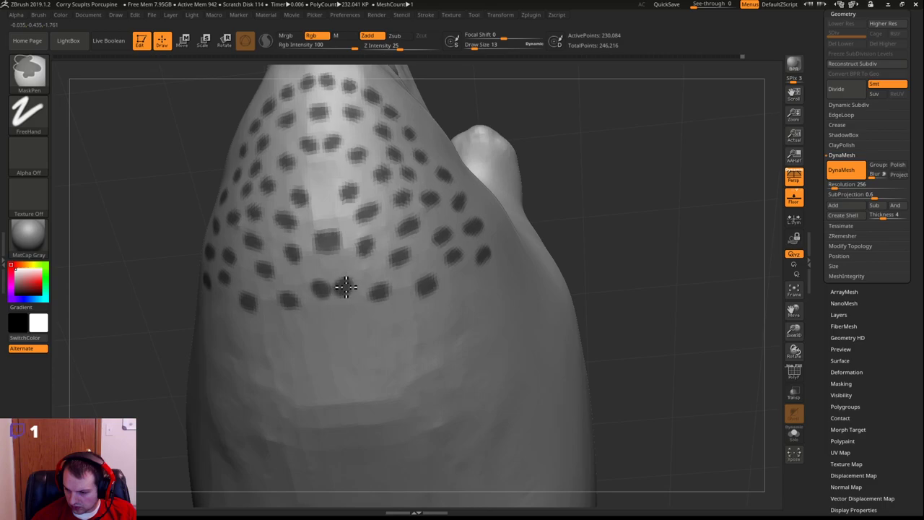
left_click(459, 293, "ctrl")
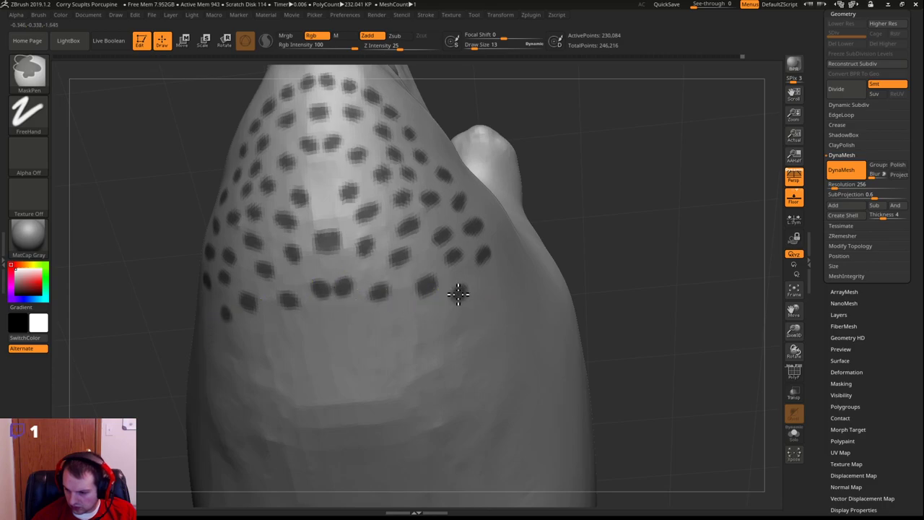
left_click_drag(490, 288, 493, 282, "ctrl")
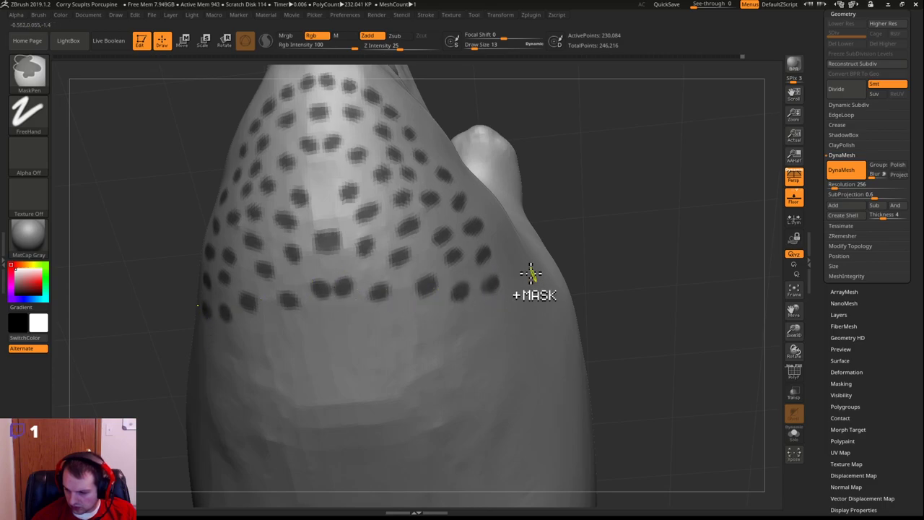
left_click(509, 267, "ctrl")
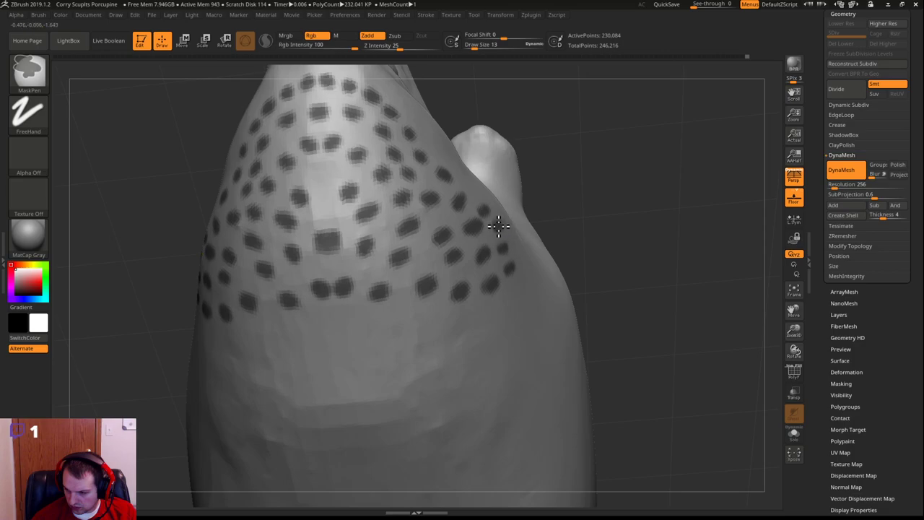
Mask the next row of dots across the back below the paired centre dots, reaching both outer sides
mouse_move(662, 307)
left_mouse_down()
mouse_move(688, 238)
mouse_move(679, 229)
mouse_move(689, 250)
mouse_move(659, 233)
left_mouse_up()
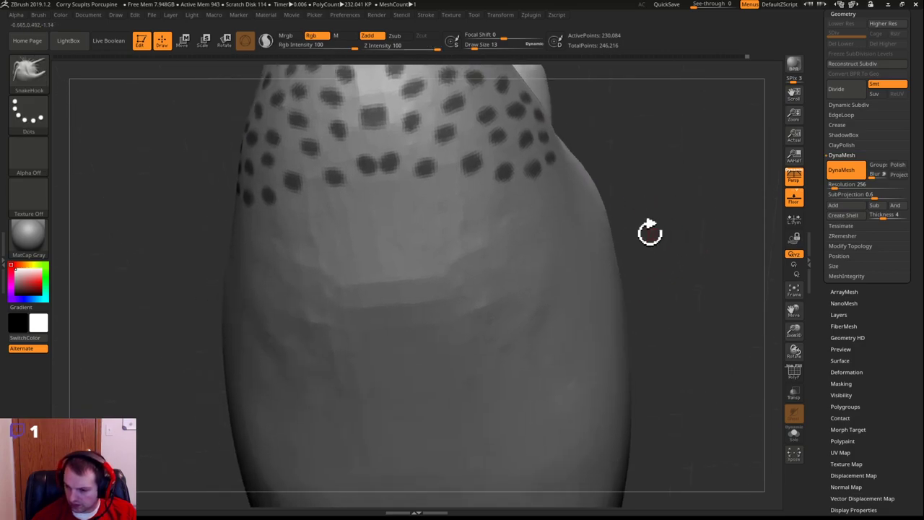
left_click(365, 210, "ctrl")
left_click(325, 219, "ctrl")
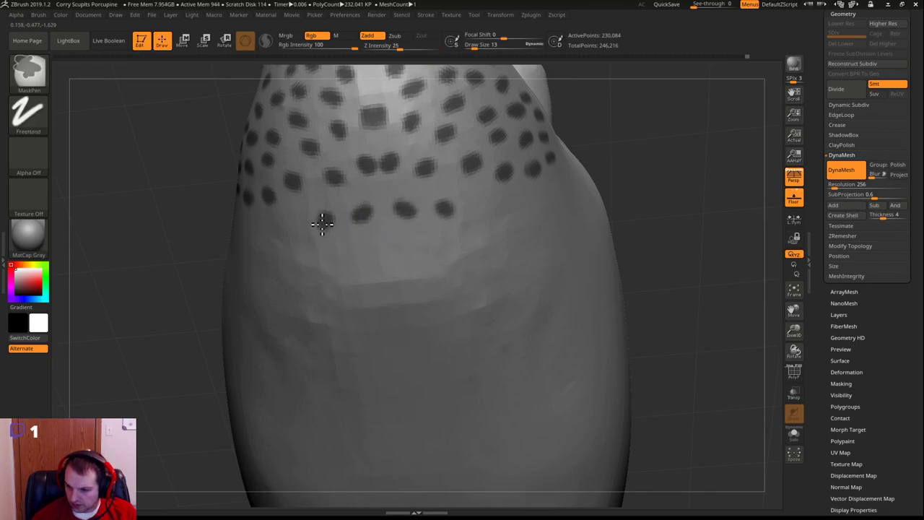
left_click(293, 230, "ctrl")
left_click(292, 229, "ctrl")
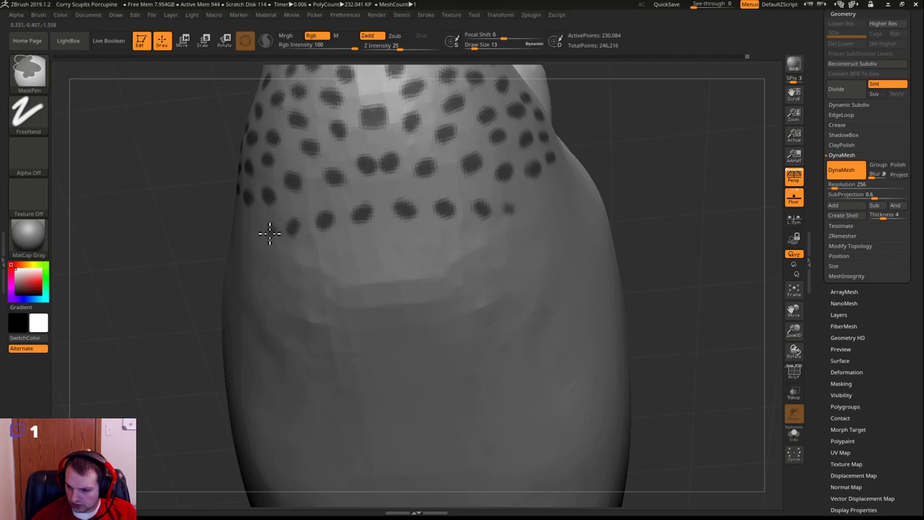
left_click(266, 235, "ctrl")
left_click(251, 237, "ctrl")
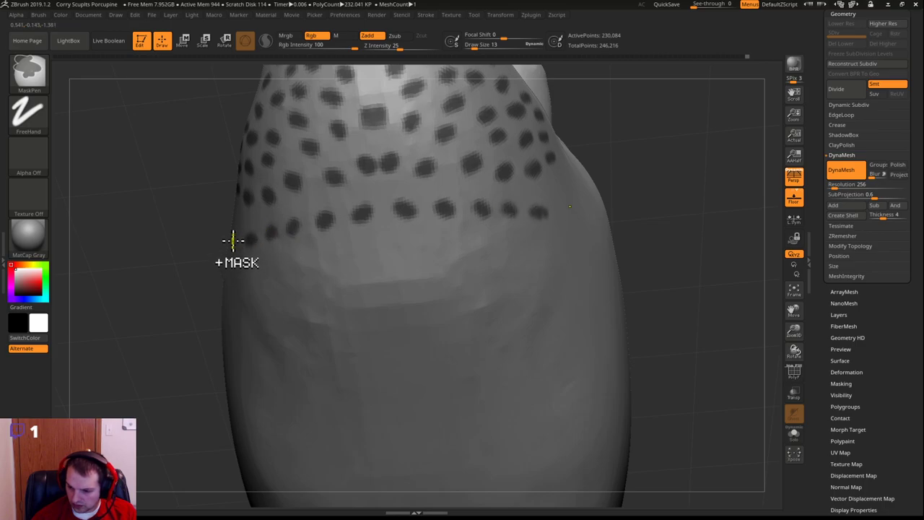
Mask a staggered row of dots directly below the previous row, from the flanks to the centre of the back
left_click(267, 255, "ctrl")
left_click(294, 254, "ctrl")
left_click(326, 253, "ctrl")
left_click(373, 252, "ctrl")
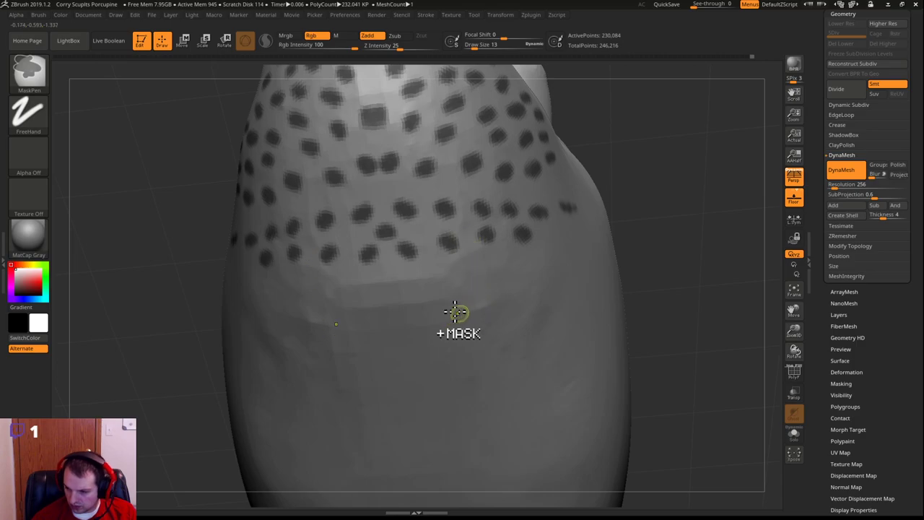
Undo the accidental mask blur and mask two more rows of dots lower across the back
left_click(413, 307, "ctrl")
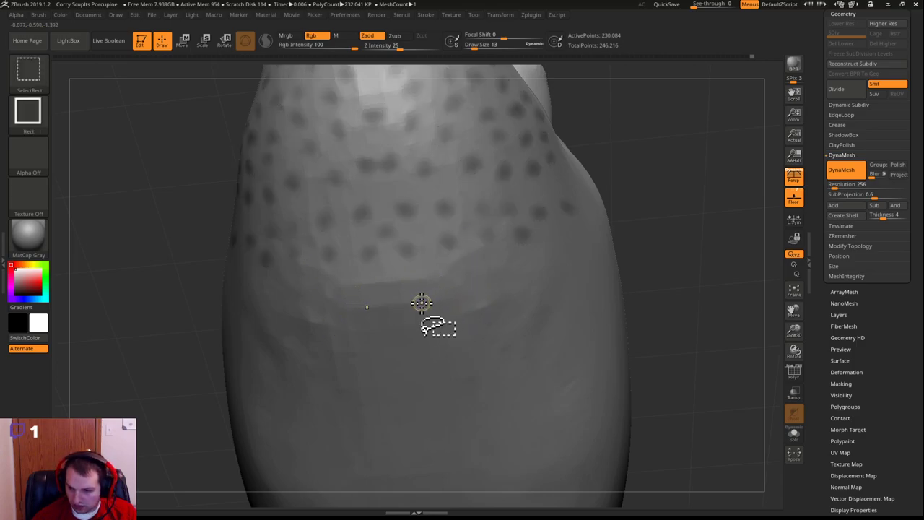
key("ctrl+z")
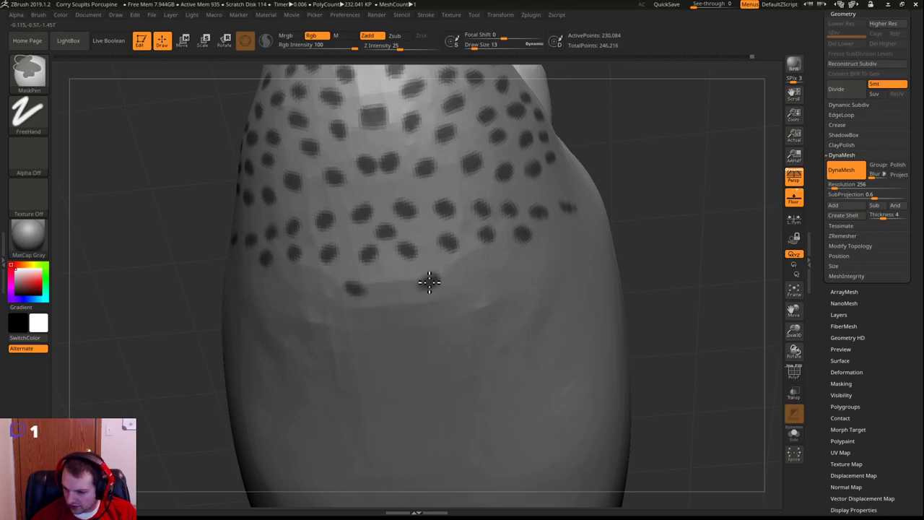
mouse_move(473, 269)
left_mouse_down("ctrl")
mouse_move(534, 262)
mouse_move(546, 238)
left_mouse_up("ctrl")
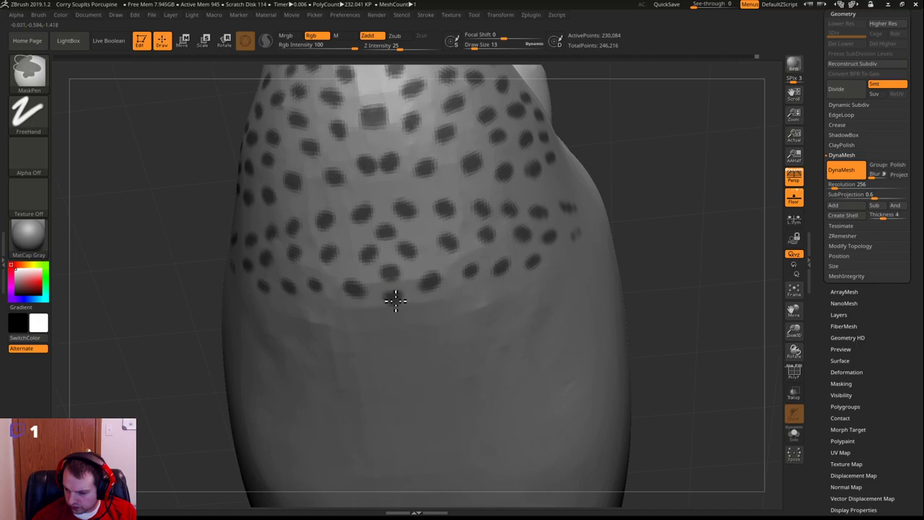
left_click_drag(416, 307, 455, 304, "ctrl")
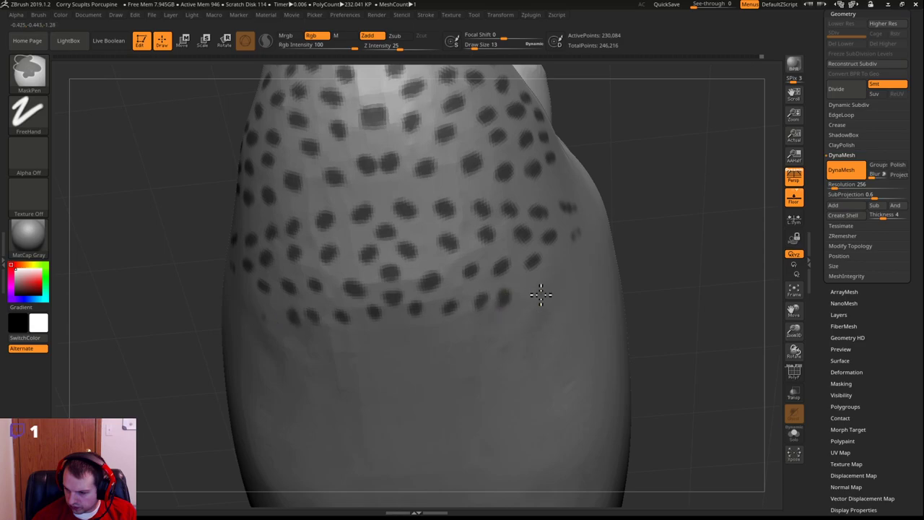
Add a masked dot at the outer end of the lower rows and unmask the smeared dots on the flank
left_click(557, 271, "ctrl")
left_click_drag(581, 237, 571, 238, "ctrl+alt")
left_click(575, 234, "ctrl")
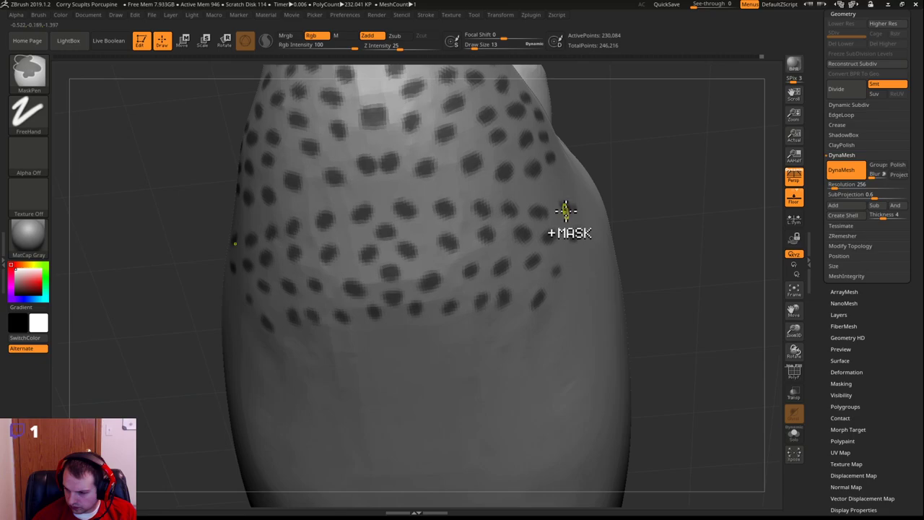
Mask extra dots at the outer ends of the rows on the flank and fill the gaps between dots near the back's centre
left_click(569, 209, "ctrl")
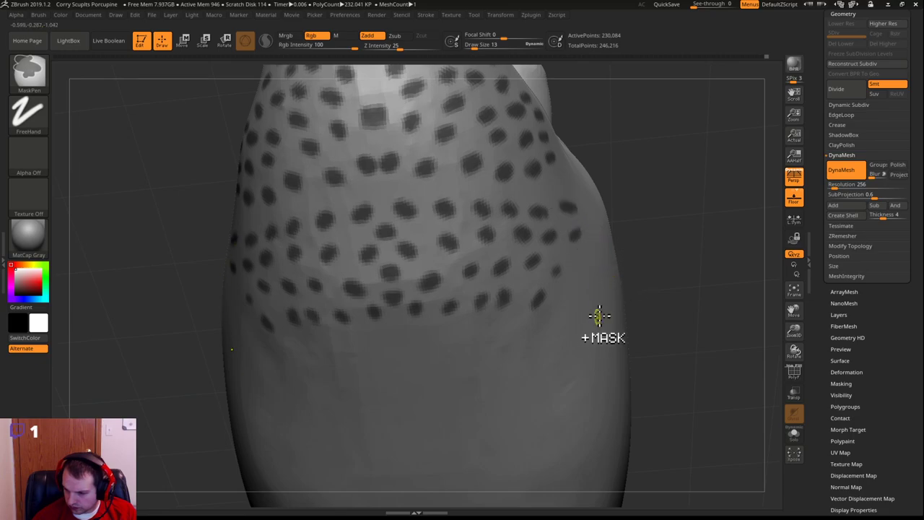
mouse_move(691, 325)
left_mouse_down()
mouse_move(712, 303)
mouse_move(697, 339)
mouse_move(677, 342)
mouse_move(724, 298)
left_mouse_up()
key("ctrl")
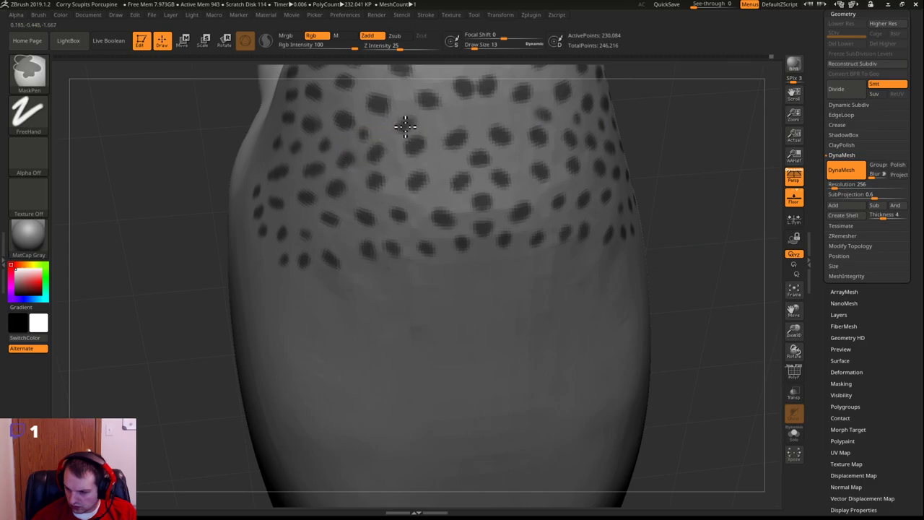
left_click_drag(475, 118, 477, 113, "ctrl")
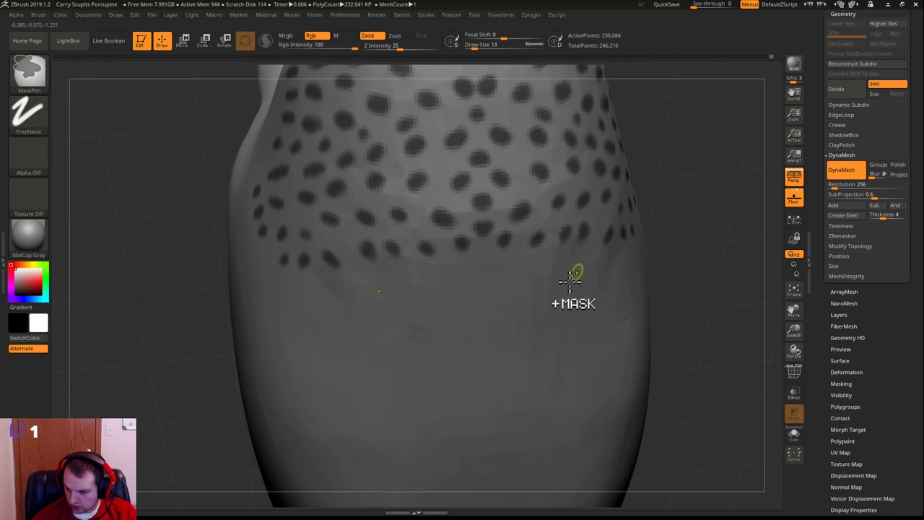
Mask a row of dots below the lowest row, from beside the centre out to the flank, and clean up the smeared outermost dot
left_click_drag(413, 274, 416, 273, "ctrl")
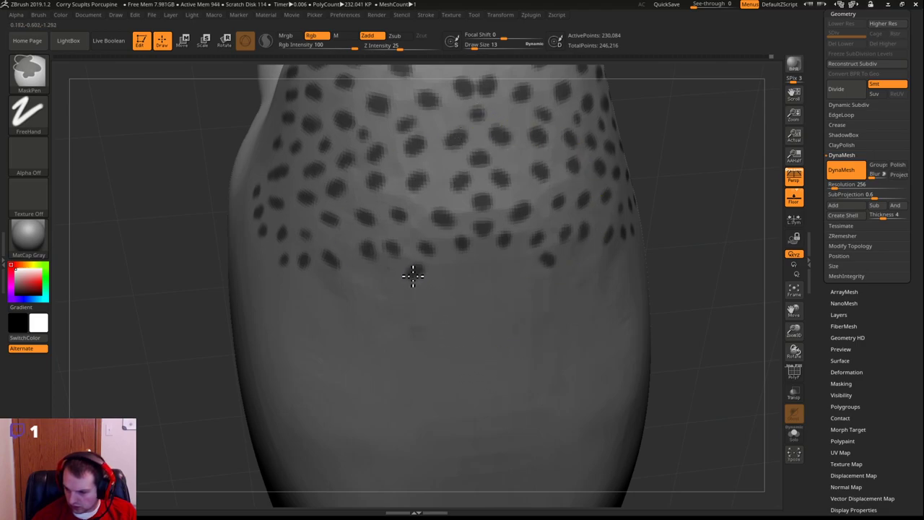
left_click(382, 273, "ctrl")
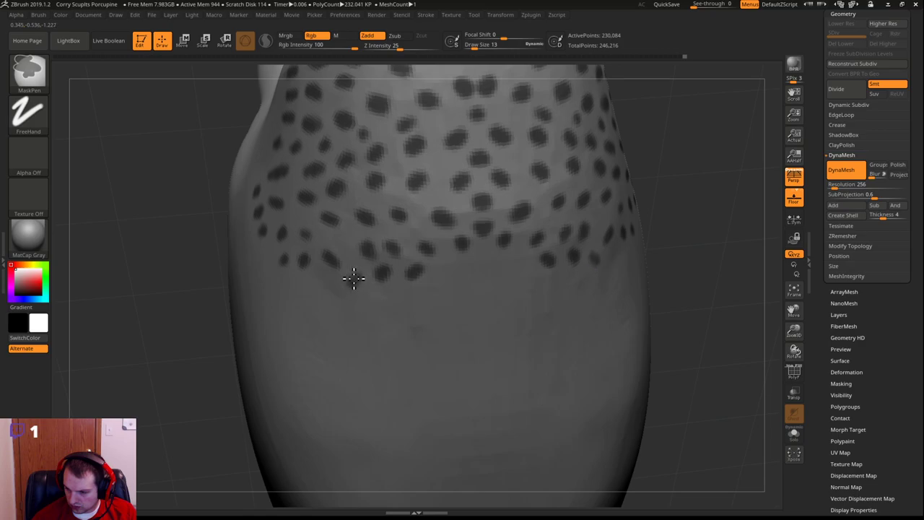
left_click(351, 278, "ctrl")
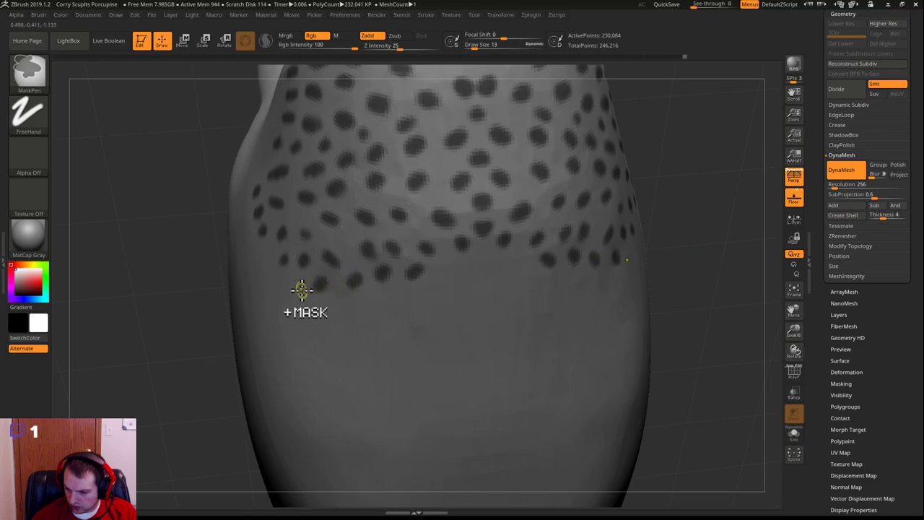
left_click(281, 285, "ctrl")
left_click(264, 279, "ctrl")
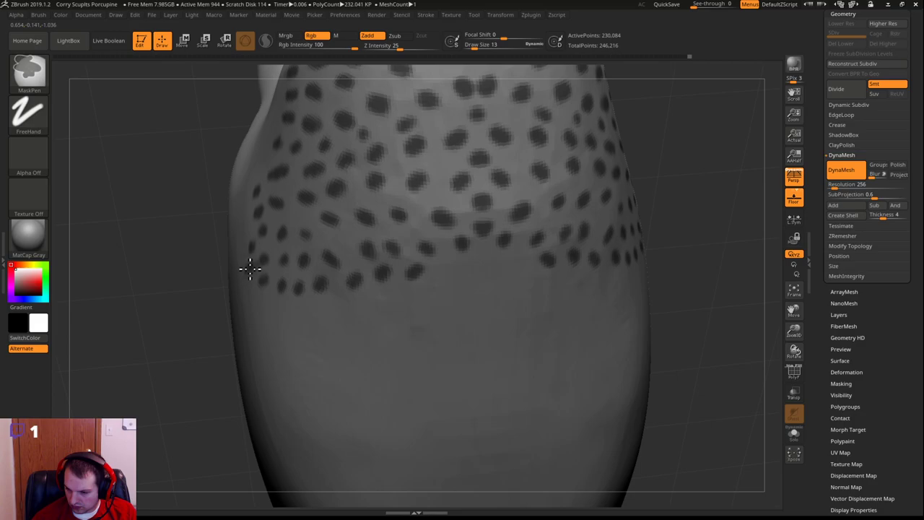
left_click_drag(712, 286, 751, 286)
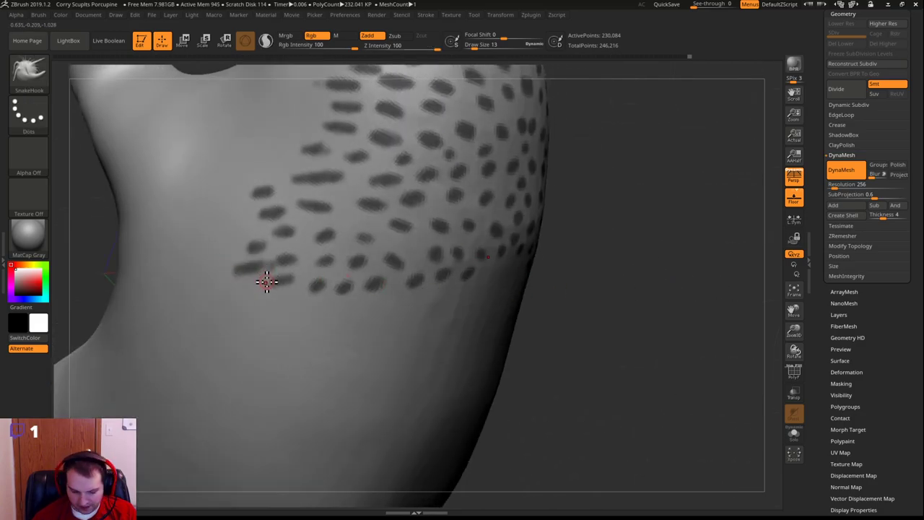
key("ctrl")
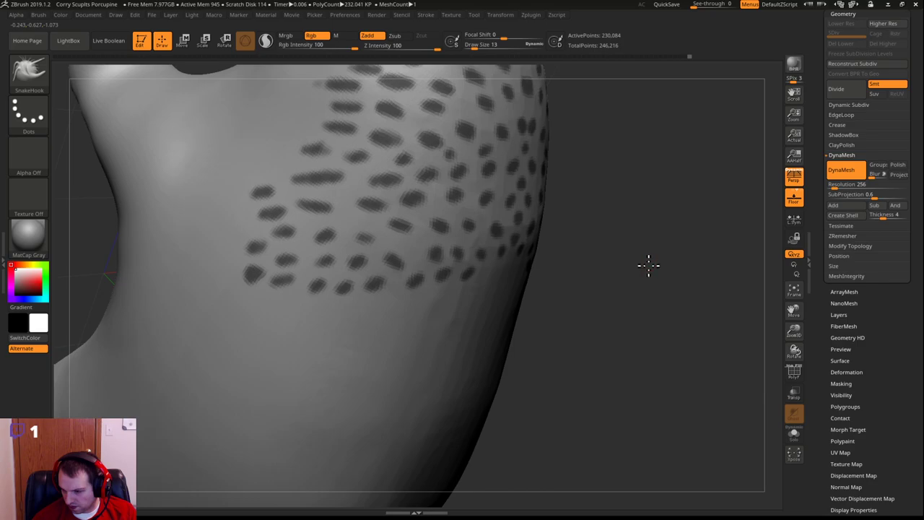
Mask another row of dots below the last one, from the centre of the back to the flank, undoing the accidental mask blur
left_click_drag(649, 264, 619, 270)
key("ctrl")
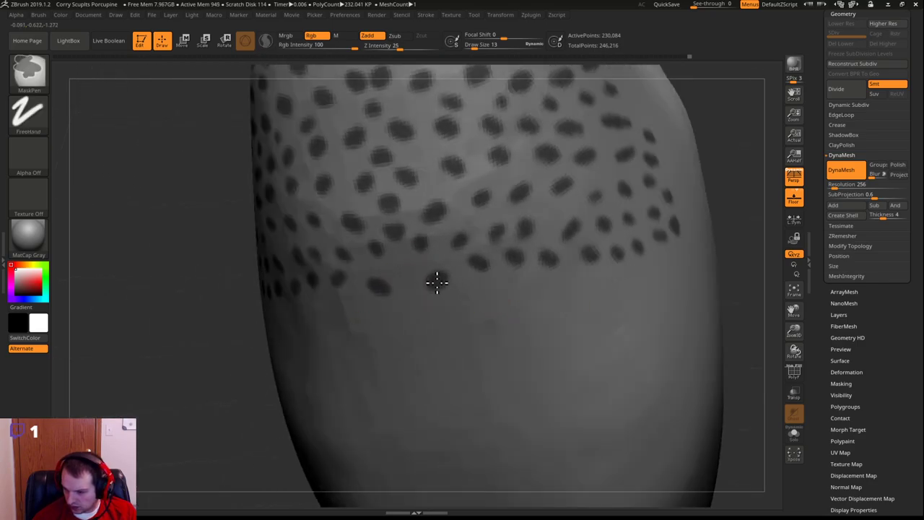
left_click(473, 291, "ctrl")
left_click(511, 286, "ctrl")
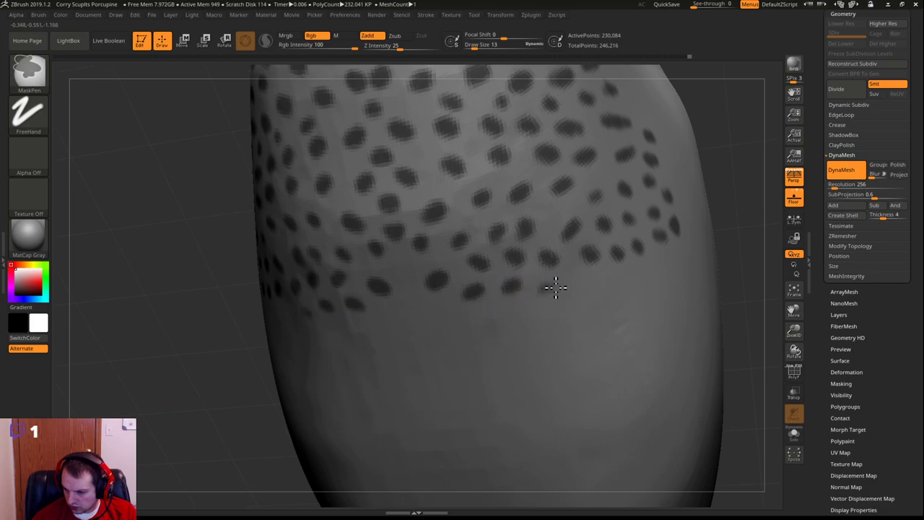
left_click(547, 292, "ctrl")
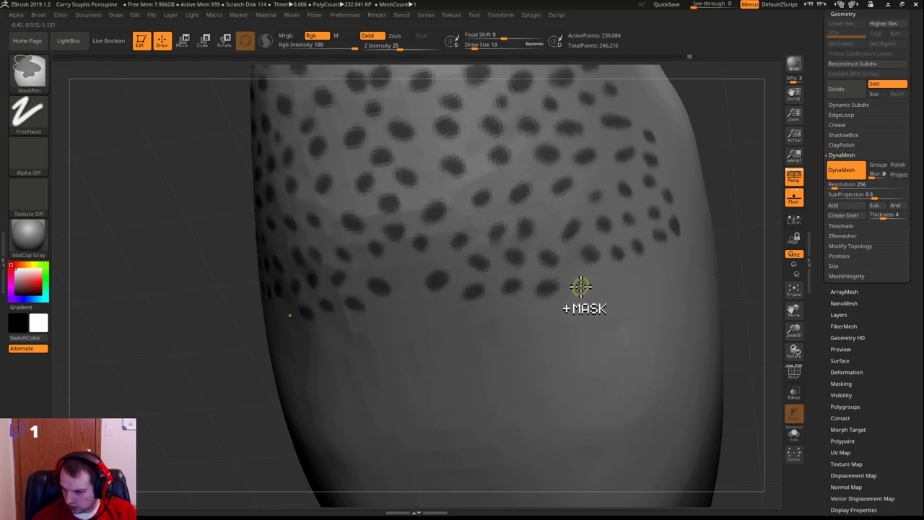
left_click(581, 288, "ctrl")
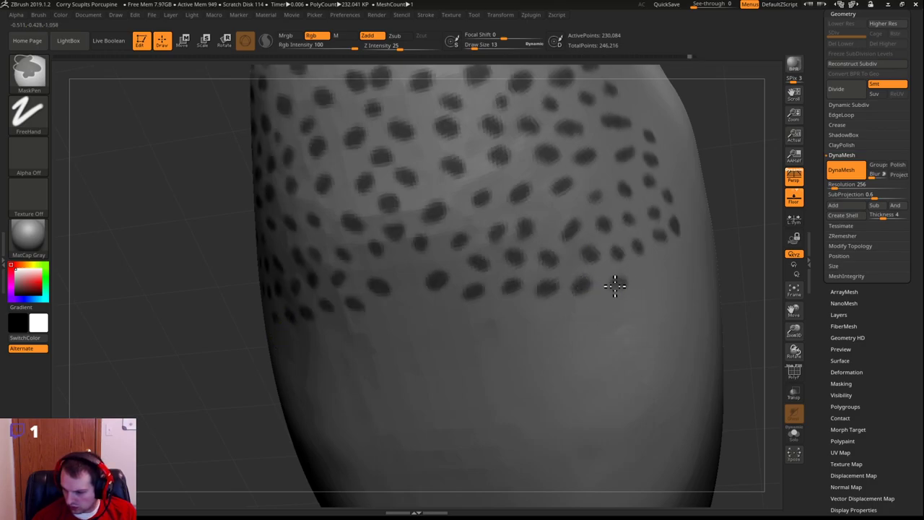
left_click(653, 276, "ctrl")
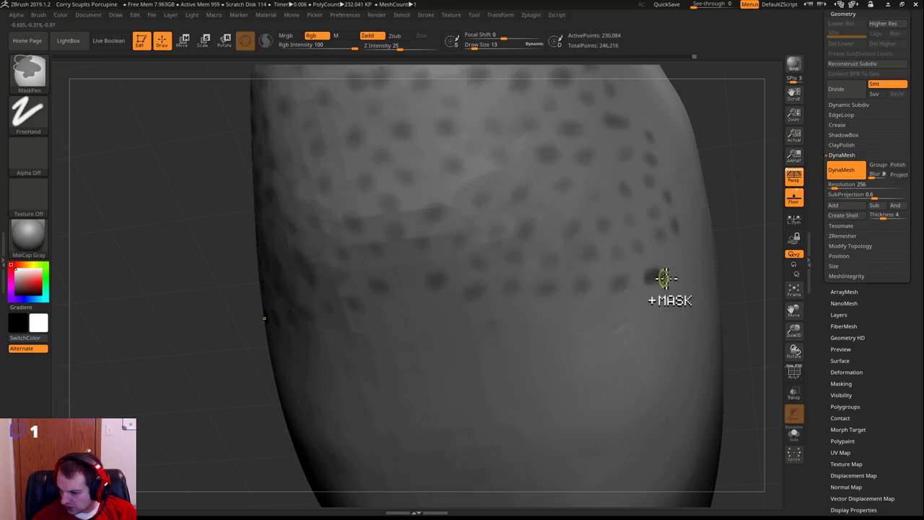
key("ctrl+z")
left_click_drag(653, 282, 680, 266, "ctrl")
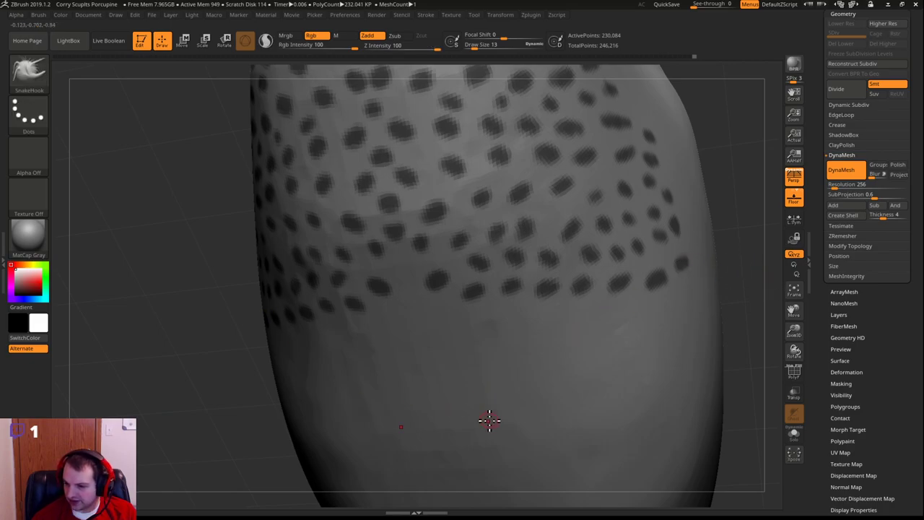
Mask an arched row of dots under the lowest row, starting at the centre of the back and running toward both sides
mouse_move(743, 217)
left_mouse_down()
mouse_move(743, 181)
mouse_move(620, 212)
left_mouse_up()
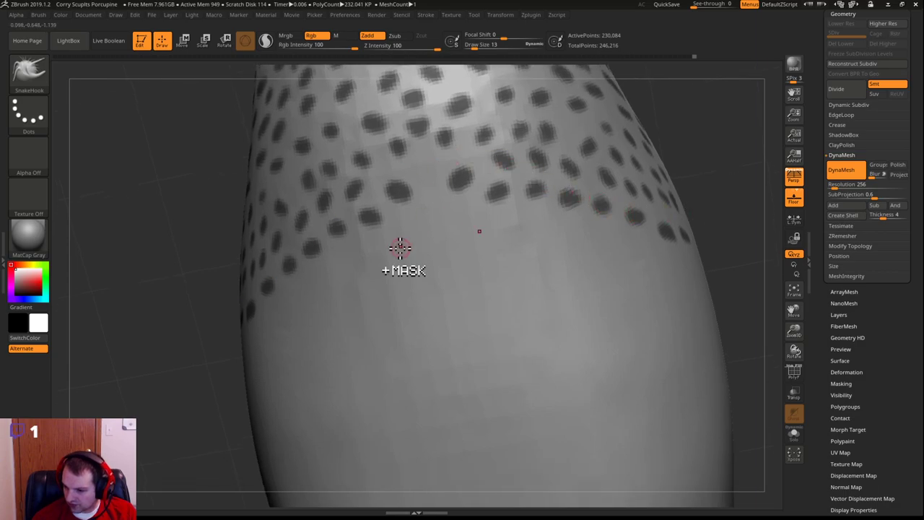
key("ctrl")
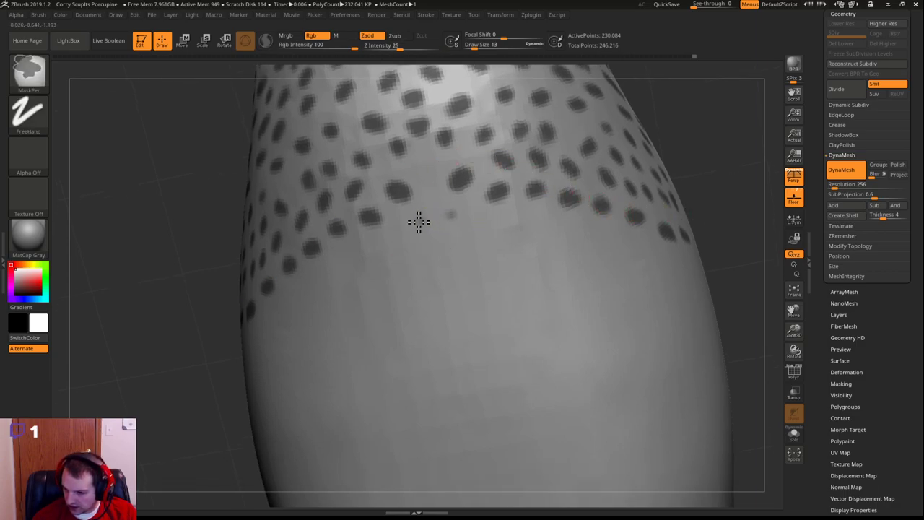
left_click_drag(424, 220, 363, 260, "ctrl")
left_click(363, 258, "ctrl")
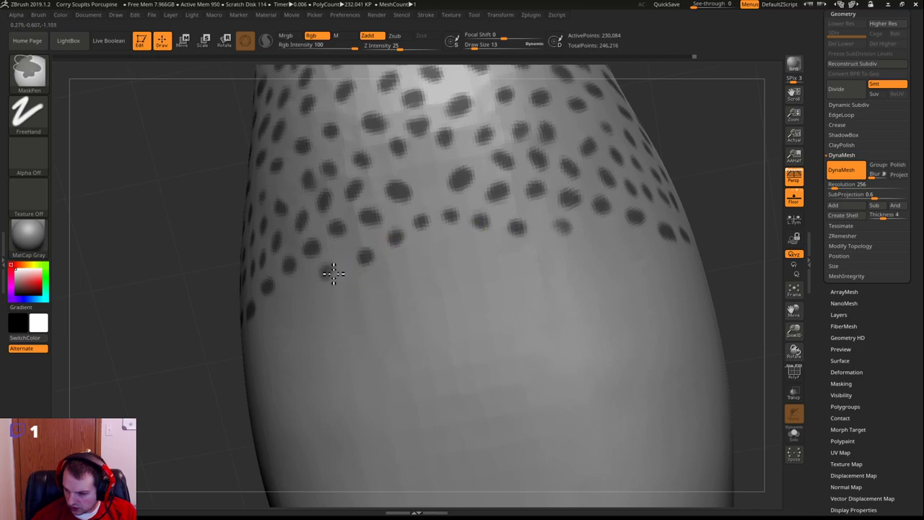
left_click(331, 272, "ctrl")
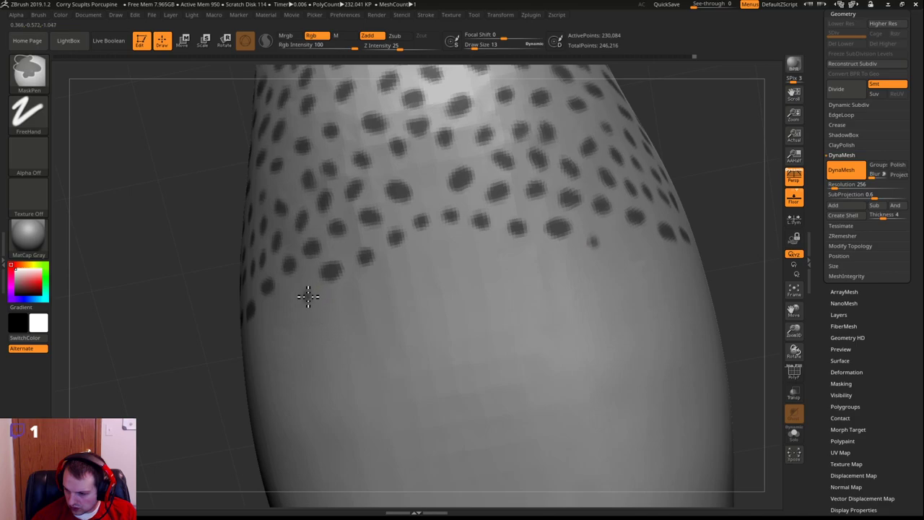
left_click(309, 295, "ctrl")
Mask a staggered row of dots beneath the arched row, working from the side back to a single dot at the centre
left_click(347, 296, "ctrl")
left_click(387, 280, "ctrl")
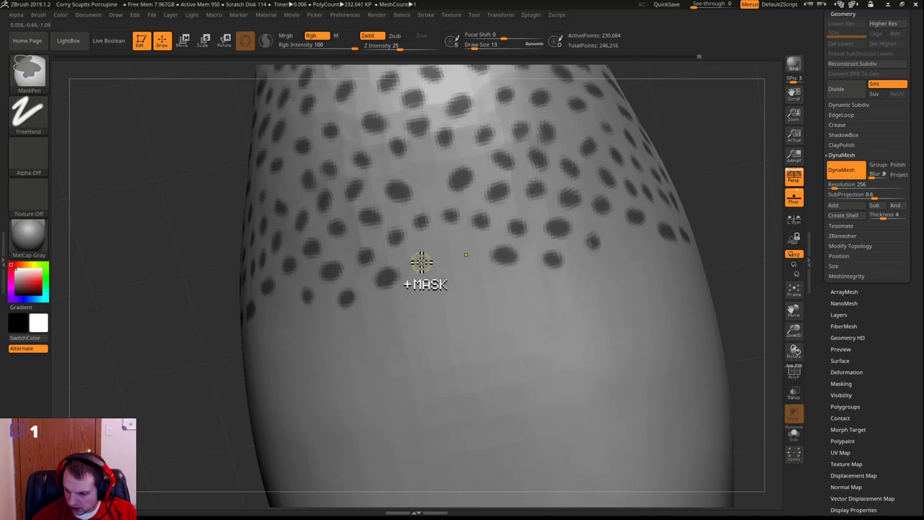
left_click(415, 258, "ctrl")
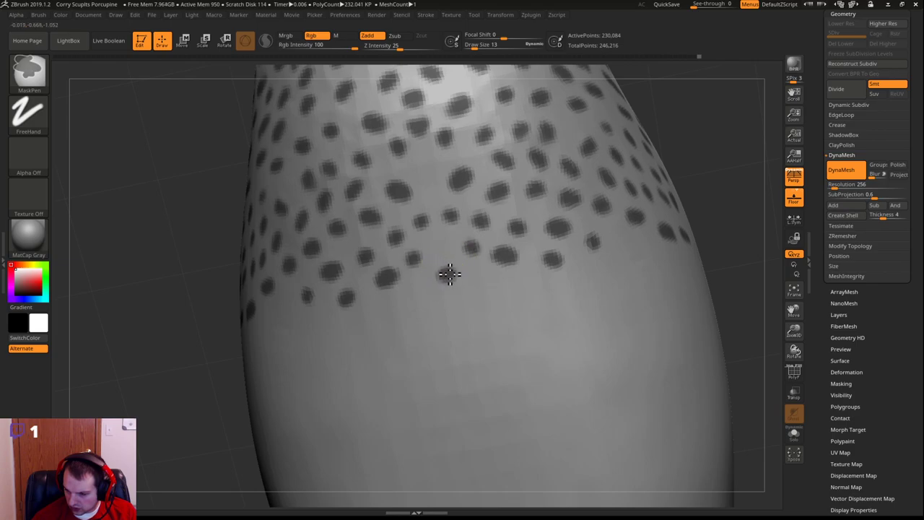
left_click(449, 275, "ctrl")
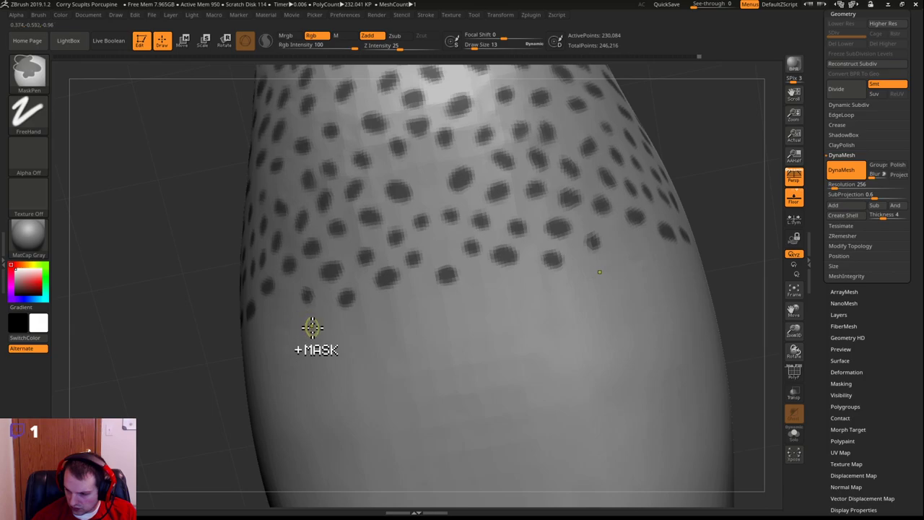
Mask the next lower row of dots from the flank inward, ending with a pair of dots at the centre of the back
left_click(265, 328, "ctrl")
left_click(293, 332, "ctrl")
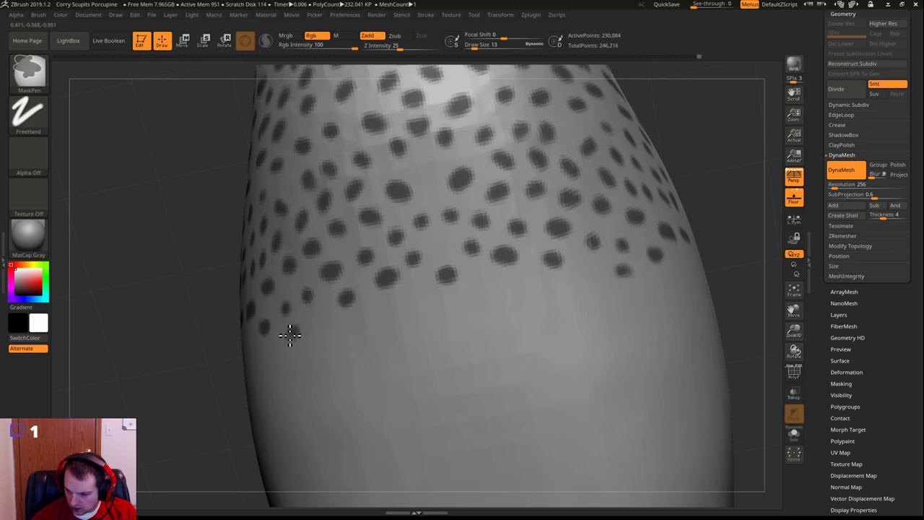
left_click(332, 329, "ctrl")
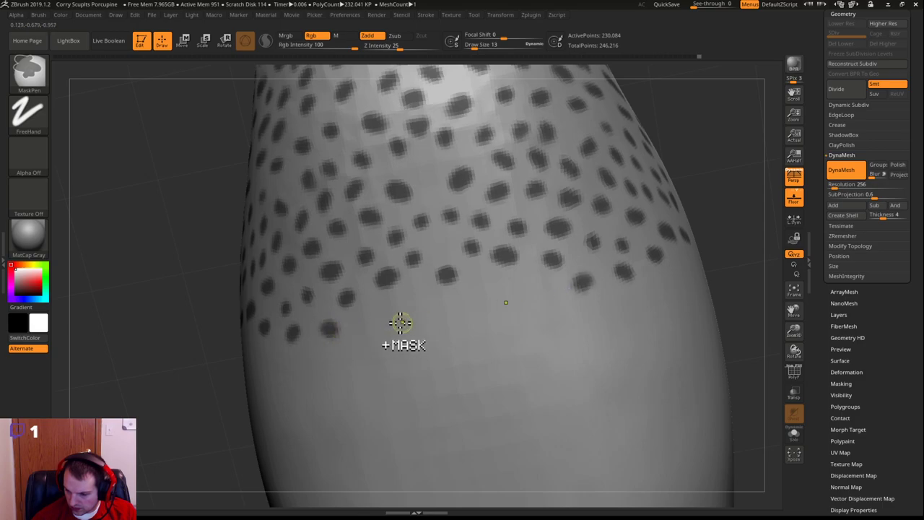
left_click(370, 319, "ctrl")
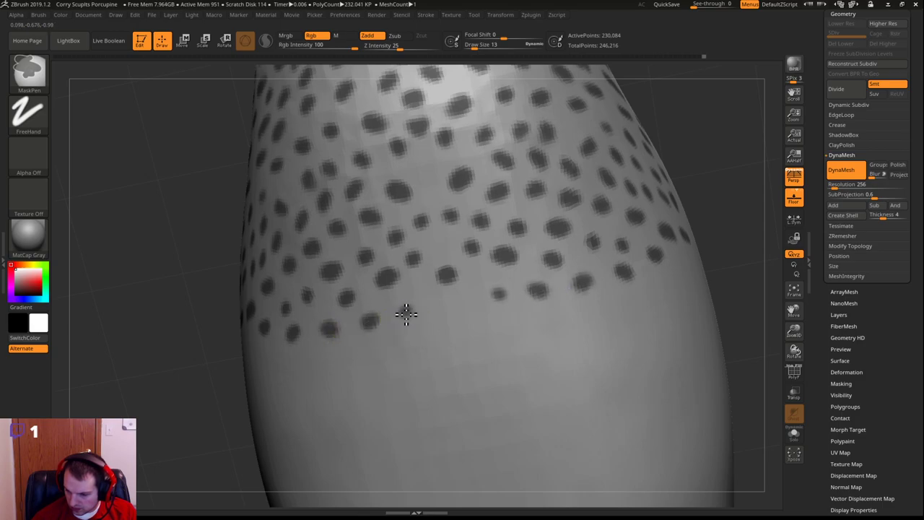
left_click(407, 315, "ctrl")
left_click(470, 318, "ctrl")
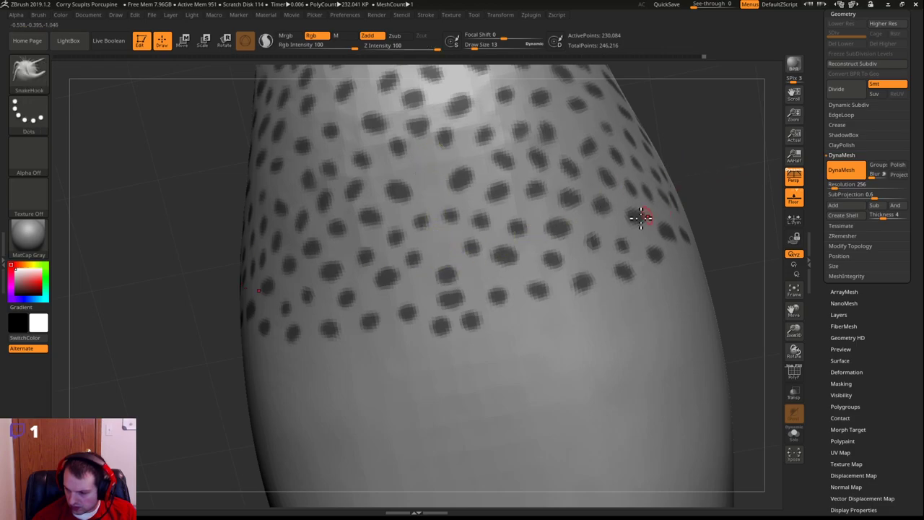
Mask a row of dots outward from the centre pair, below the lowest row and toward the flanks
left_click_drag(160, 363, 238, 294, "alt")
mouse_move(619, 232)
left_mouse_down()
mouse_move(583, 231)
mouse_move(613, 238)
mouse_move(375, 173)
mouse_move(510, 241)
mouse_move(477, 305)
mouse_move(633, 209)
mouse_move(618, 204)
mouse_move(662, 187)
mouse_move(625, 219)
mouse_move(532, 235)
mouse_move(510, 202)
mouse_move(592, 177)
mouse_move(524, 209)
mouse_move(522, 263)
mouse_move(549, 241)
mouse_move(522, 225)
mouse_move(520, 250)
mouse_move(633, 248)
mouse_move(487, 262)
mouse_move(571, 227)
mouse_move(585, 237)
mouse_move(425, 282)
left_mouse_up()
key("ctrl")
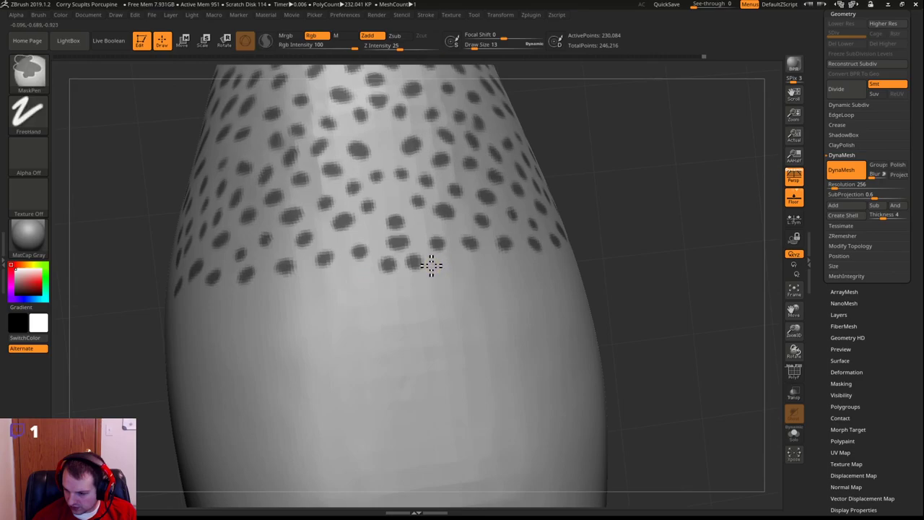
left_click(490, 269, "ctrl")
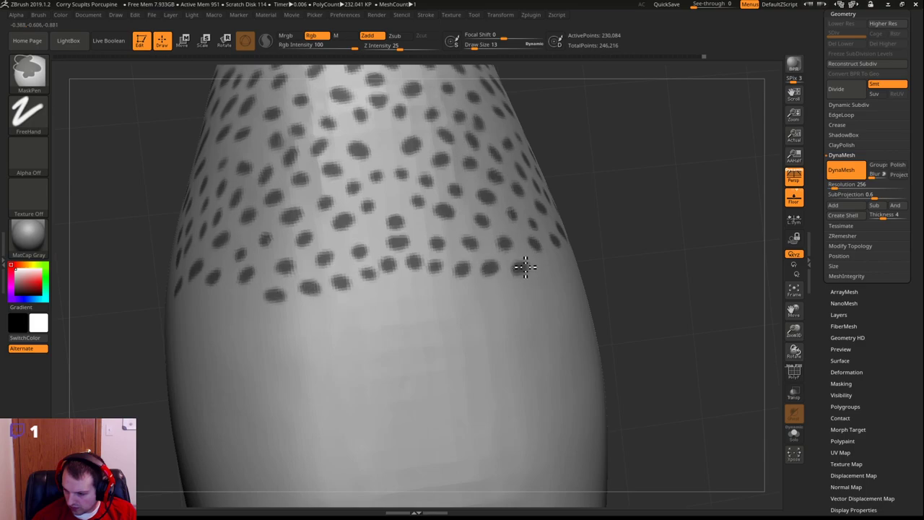
left_click(543, 269, "ctrl")
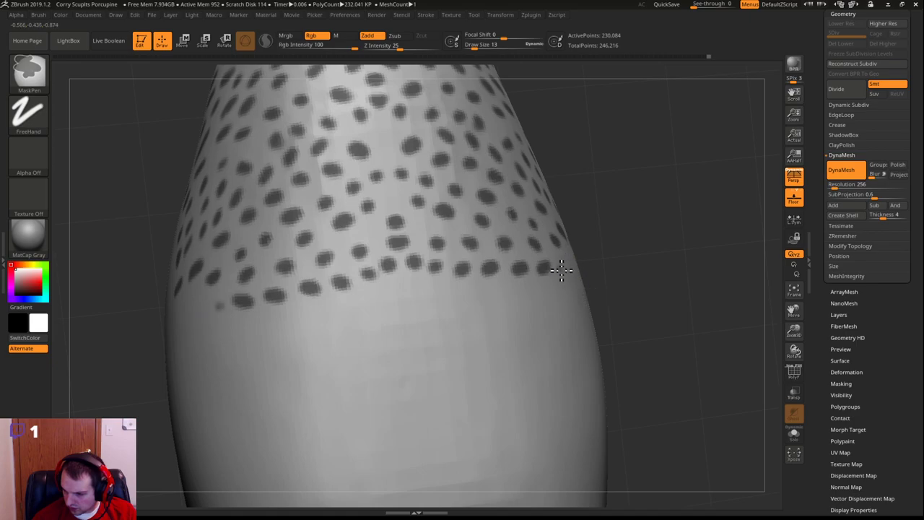
Extend the lowest row with dots around the flank and fill the gaps just above its outer end
left_click_drag(645, 243, 614, 249)
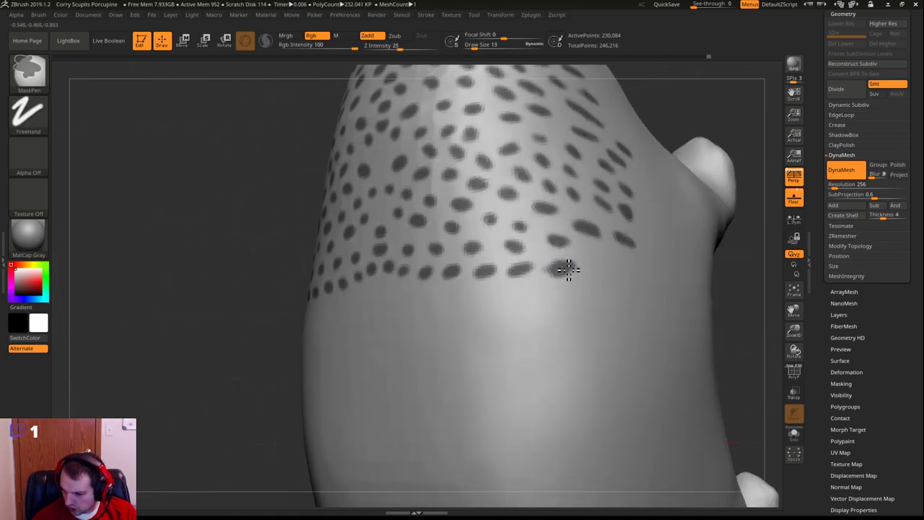
left_click(603, 267, "ctrl")
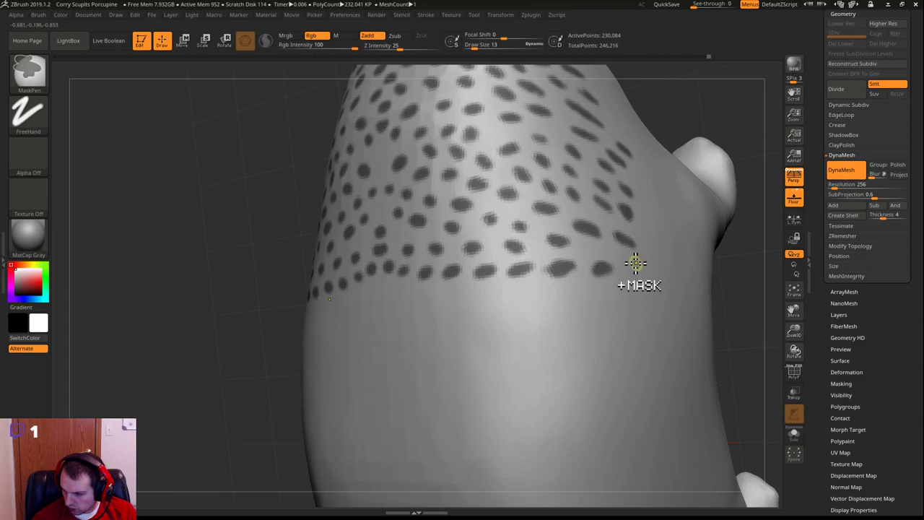
left_click(583, 252, "ctrl")
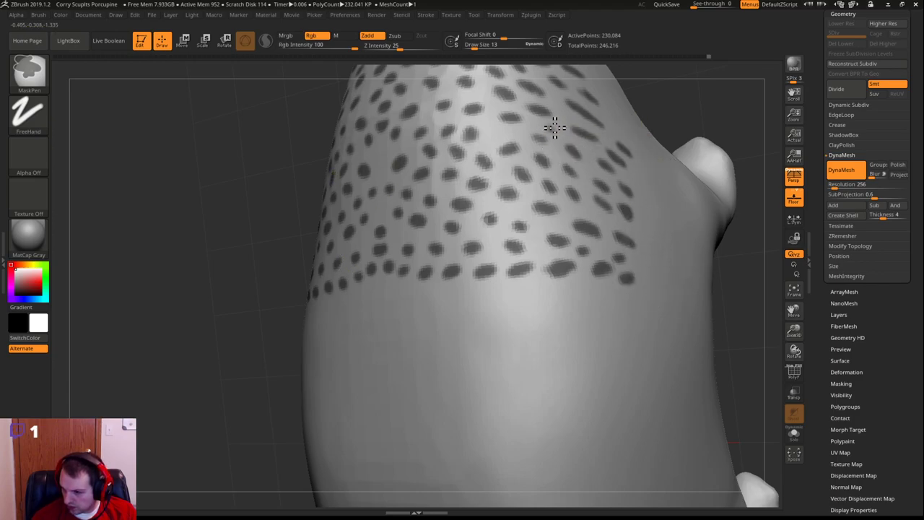
Mask a row of dots below the lowest row, working from the side inward to a single dot at the back's centre
mouse_move(161, 417)
left_mouse_down()
mouse_move(758, 280)
mouse_move(732, 282)
mouse_move(757, 200)
mouse_move(751, 189)
left_mouse_up()
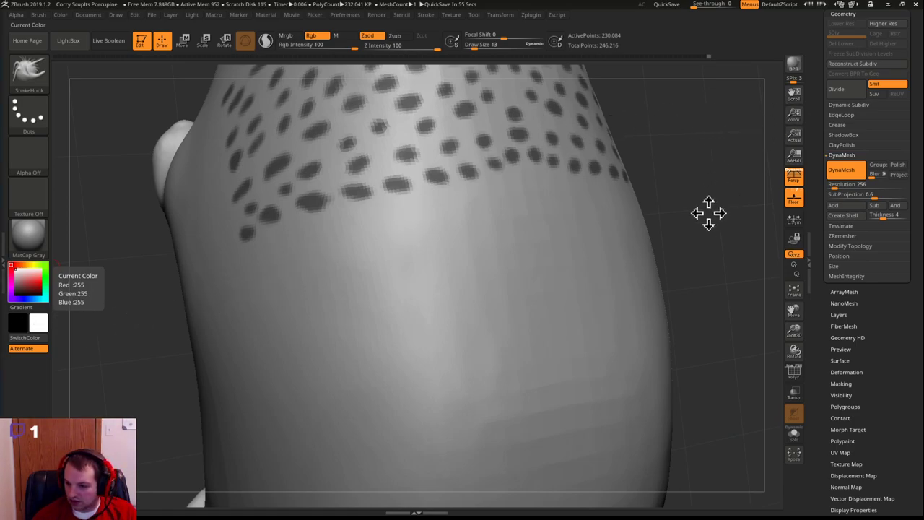
key("ctrl")
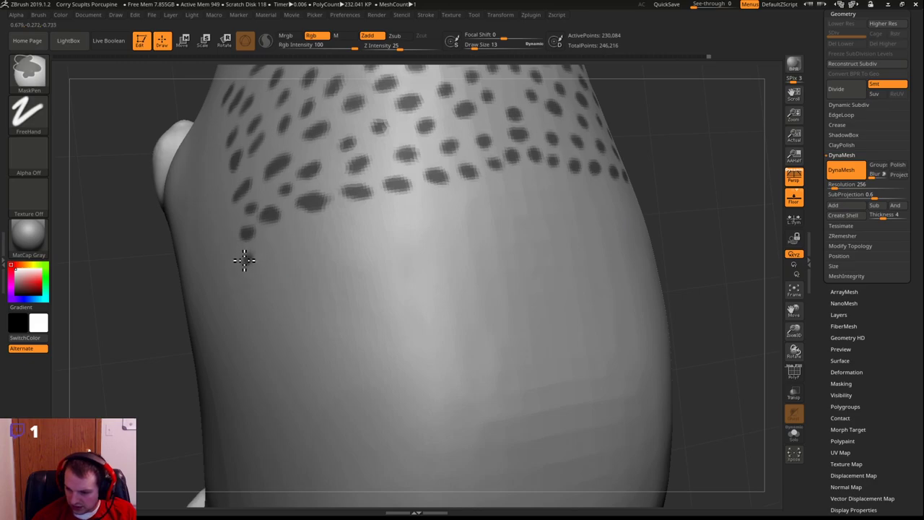
left_click(273, 247, "ctrl")
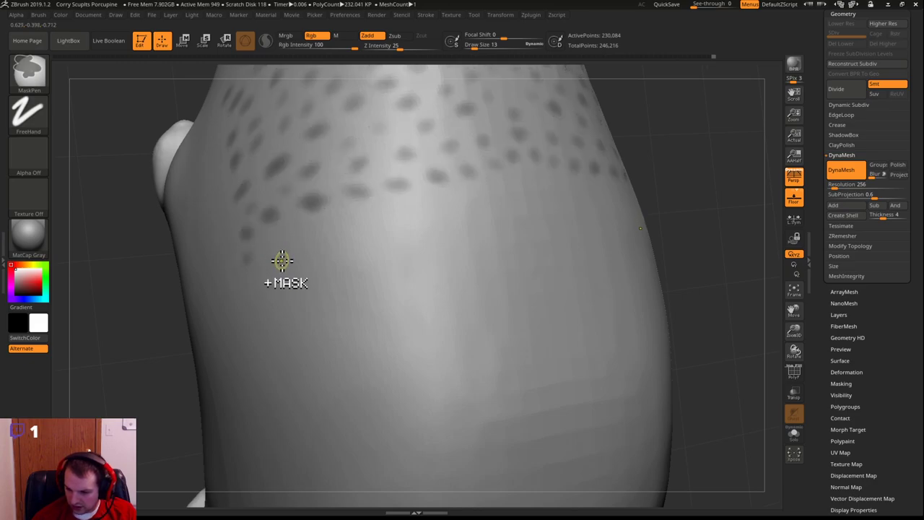
key("ctrl+z")
left_click(273, 252)
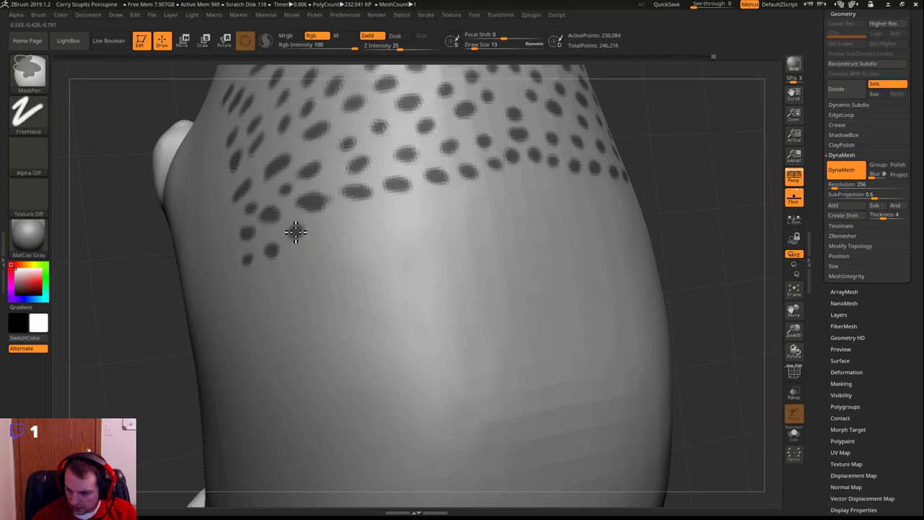
left_click(295, 231)
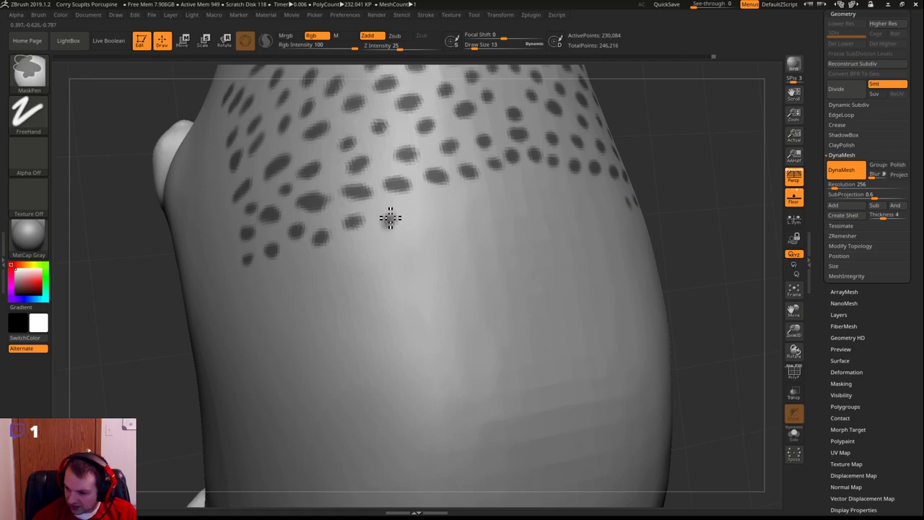
left_click(434, 210)
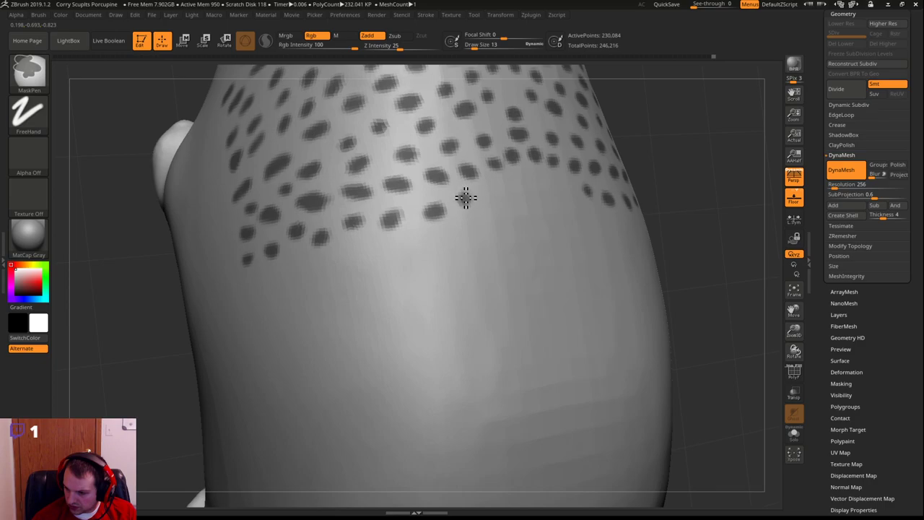
left_click(497, 192)
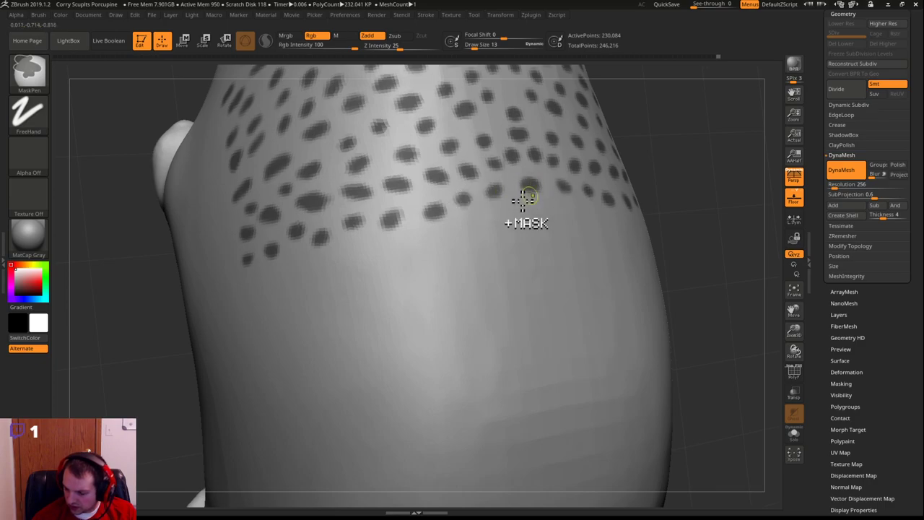
Mask the next staggered row from the flank inward, closing it with a larger single dot at the centre of the back
left_click(253, 284)
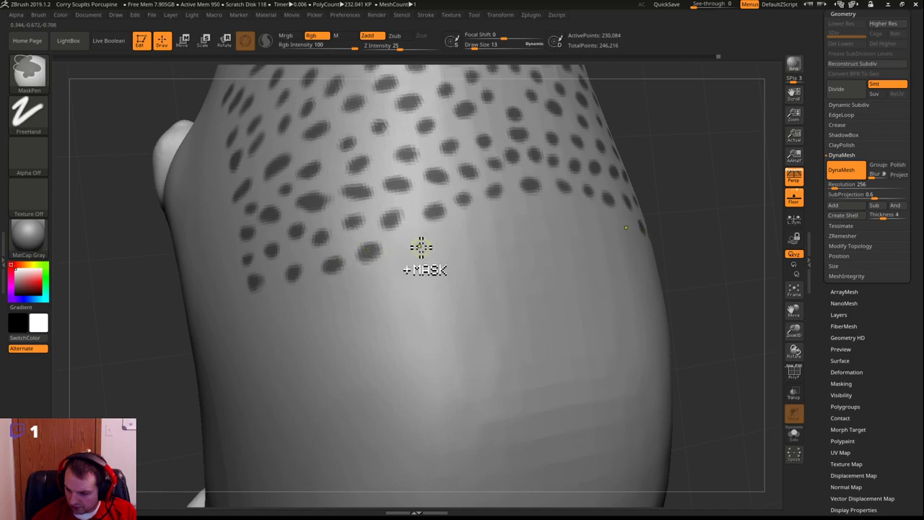
left_click(461, 236)
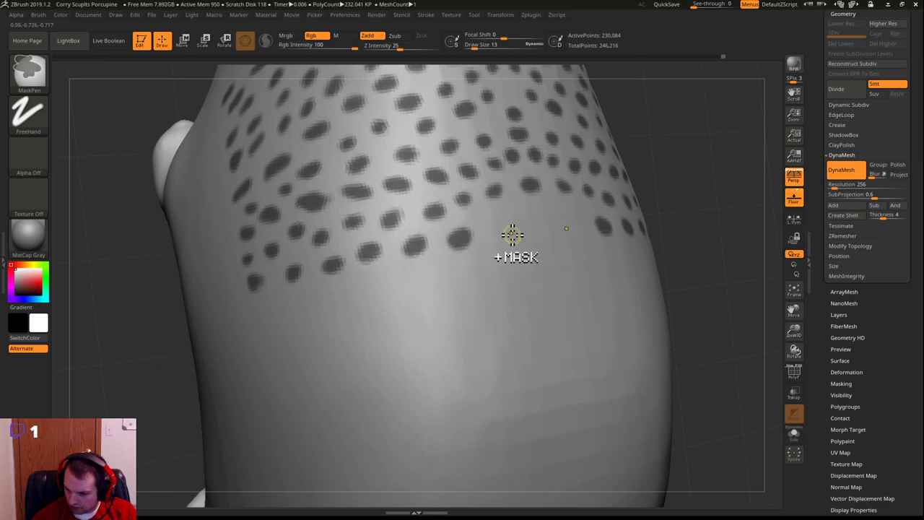
left_click(497, 220)
left_click(542, 222)
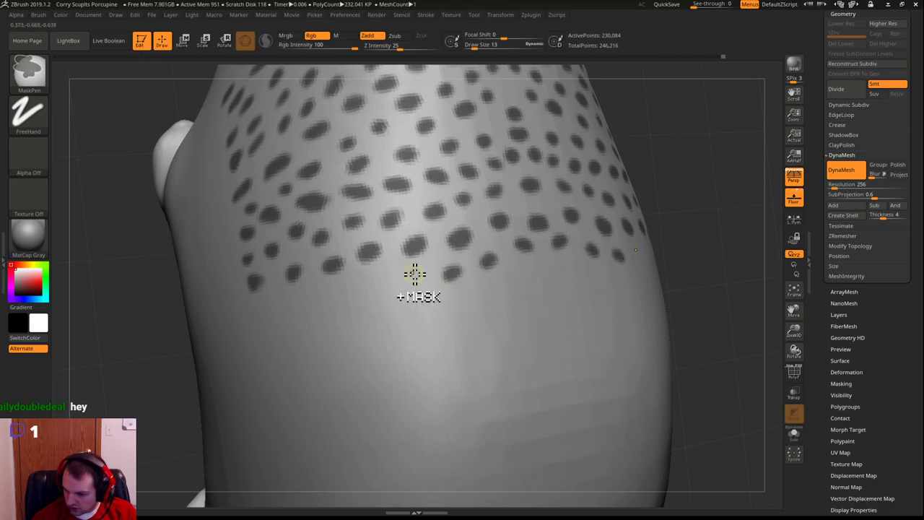
Mask a row outward from the pair below the large centre dot, undoing the stray mask change and continuing to the flank
left_click(345, 289, "ctrl")
key("ctrl+z")
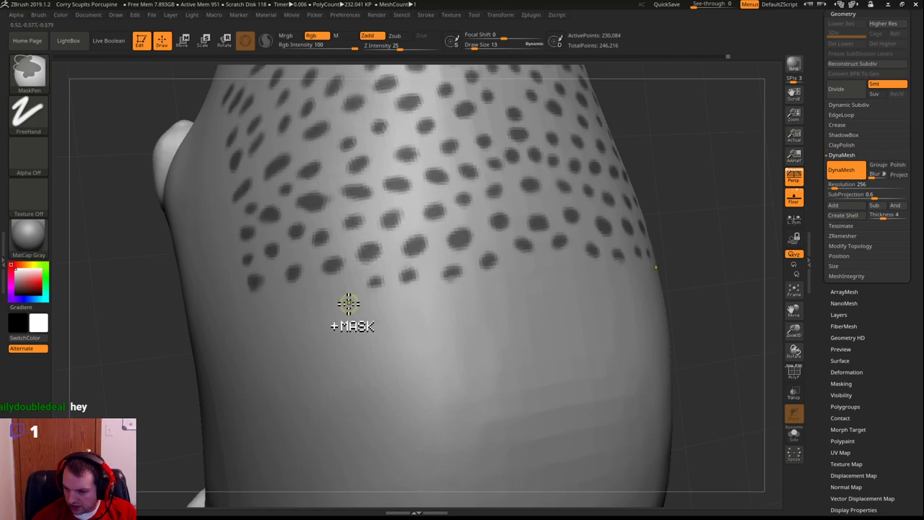
left_click_drag(345, 293, 378, 293, "ctrl")
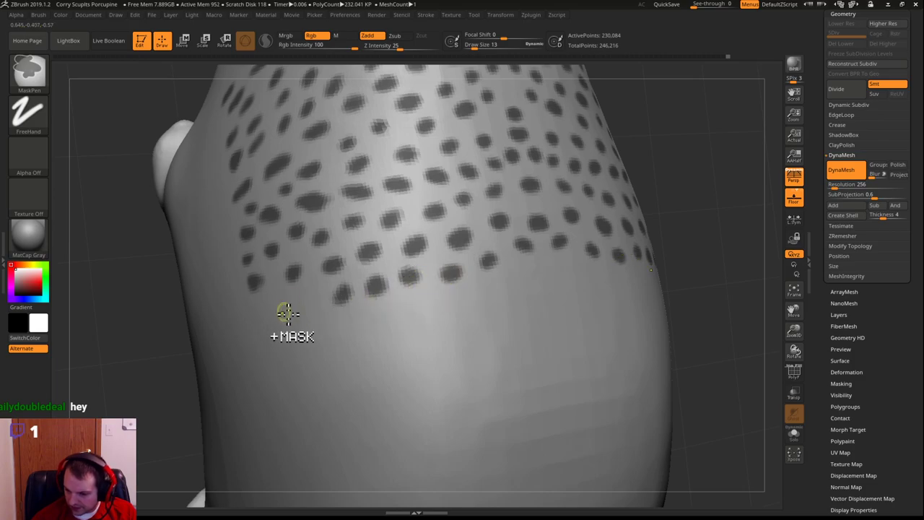
left_click(311, 306, "ctrl")
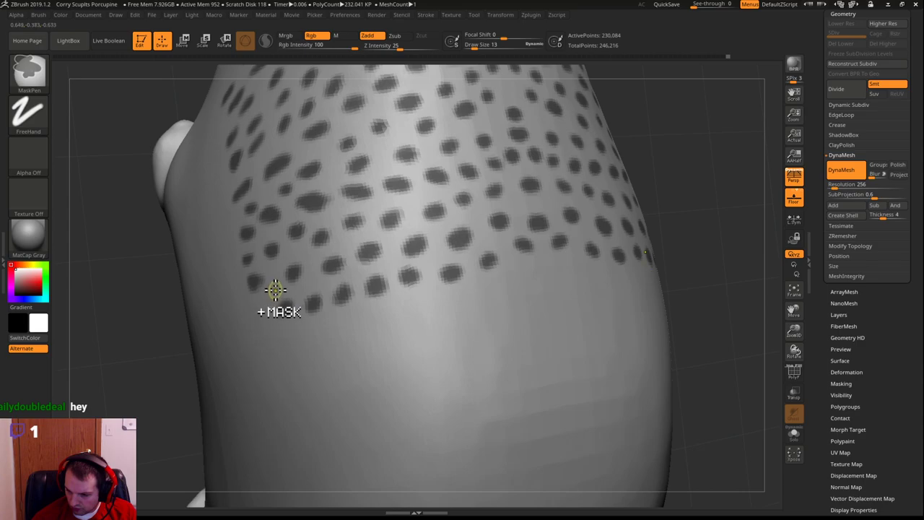
left_click(260, 312, "ctrl")
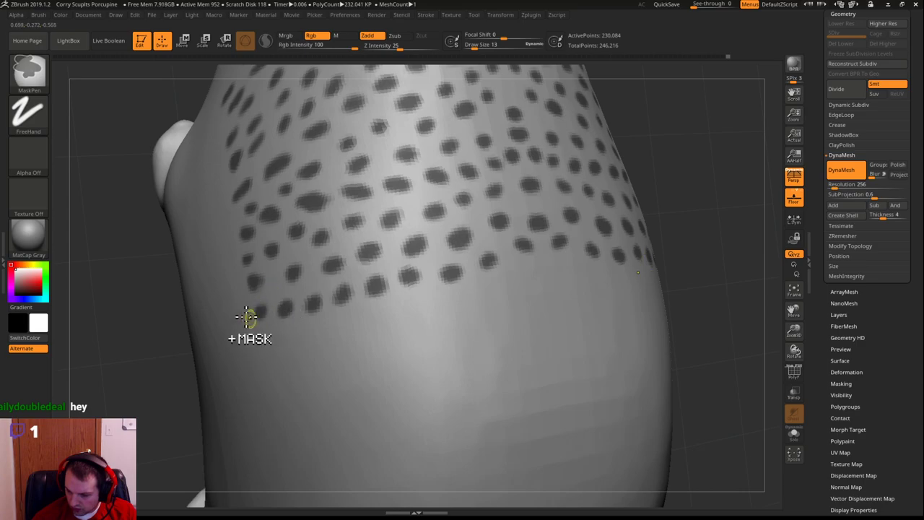
Mask another row beneath from the flank inward, ending with a mirrored pair of dots beside the centre of the back
left_click(254, 340, "ctrl")
left_click(285, 338, "ctrl")
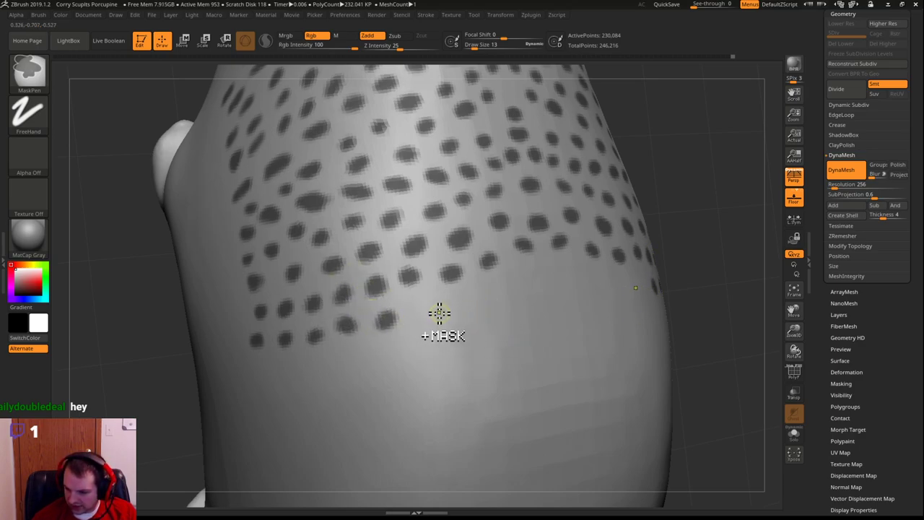
left_click(459, 301, "ctrl")
left_click(497, 296, "ctrl")
left_click(523, 271, "ctrl")
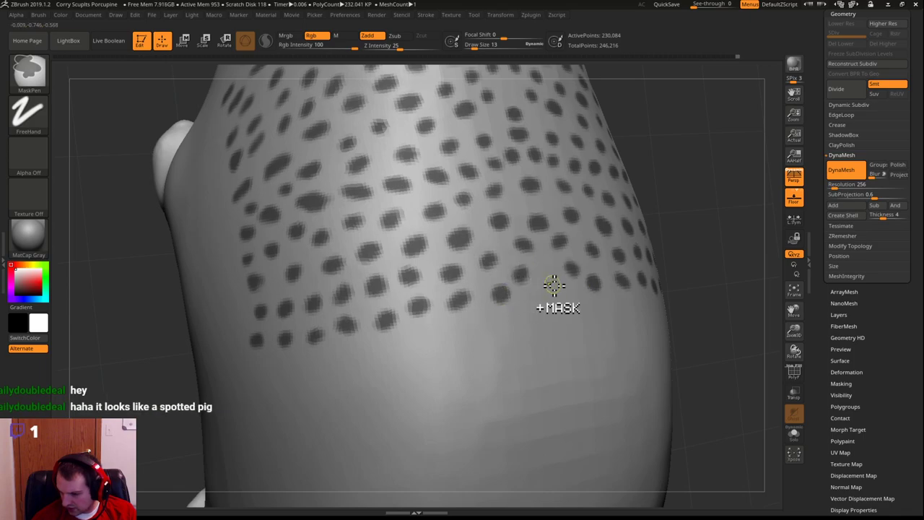
Mask a centre dot below the last pair with mirrored dots beside it, undoing and redoing the misplaced outer dot
left_click(569, 305, "ctrl")
left_click(603, 309, "ctrl")
left_click_drag(603, 309, 604, 311, "ctrl")
key("ctrl+z")
key("ctrl+z")
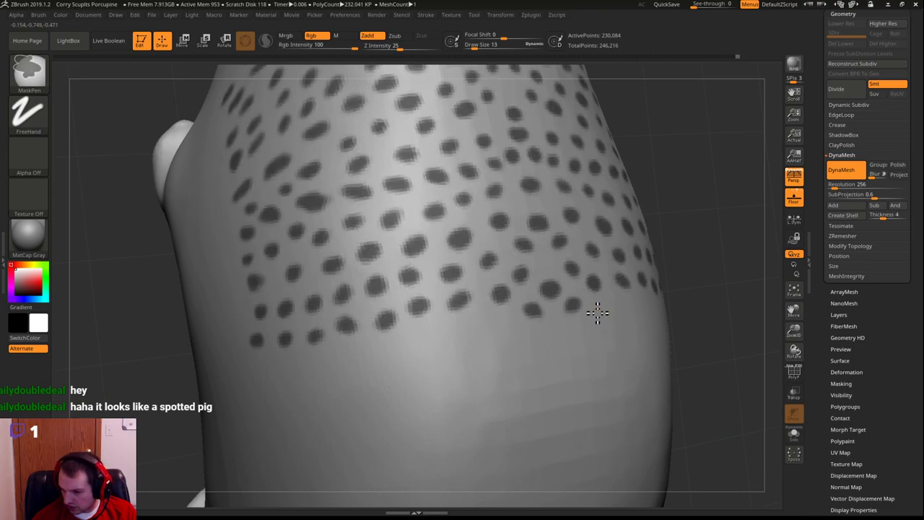
left_click(601, 314, "ctrl")
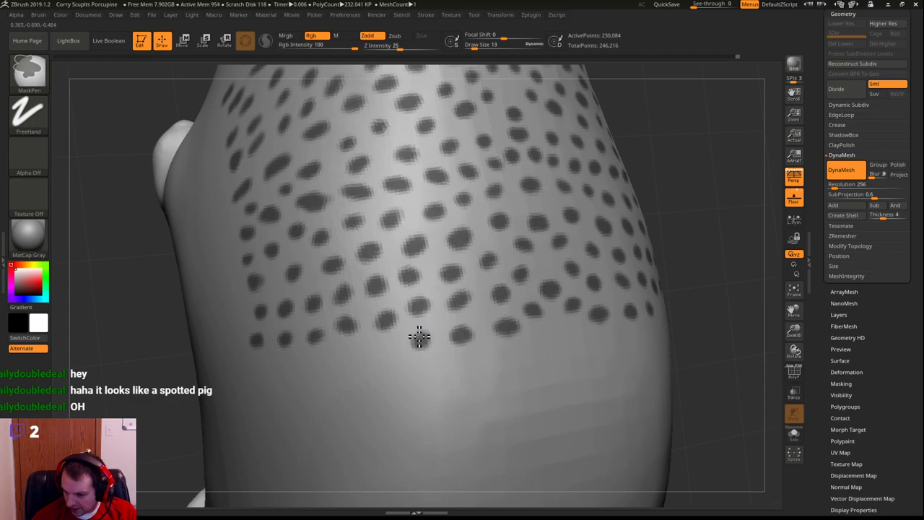
Extend the newly started lowest row with dots toward its outer end on the flank
left_click(386, 354, "ctrl")
left_click(347, 353, "ctrl")
left_click(315, 368, "ctrl")
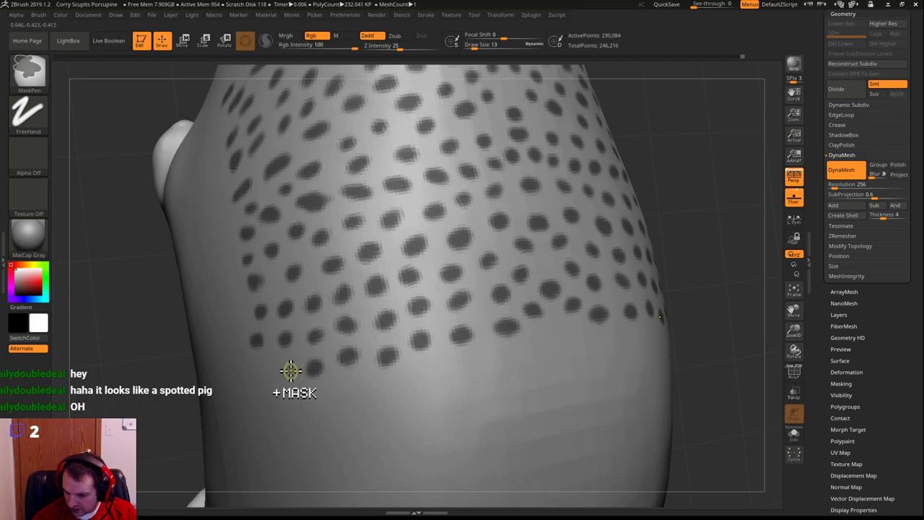
left_click(265, 362, "ctrl")
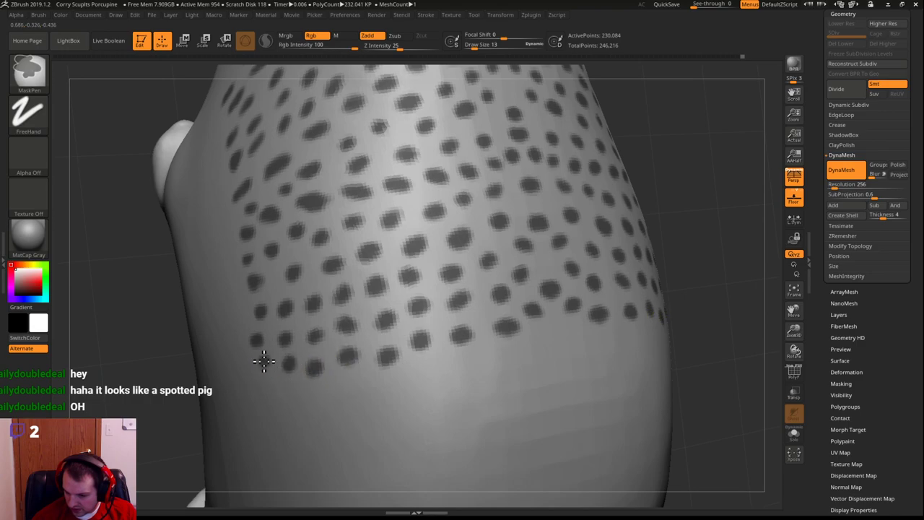
Mask a new bottom row from the flank inward, finishing with smaller dots and a mirrored pair near the back's centre
left_click(271, 387, "ctrl")
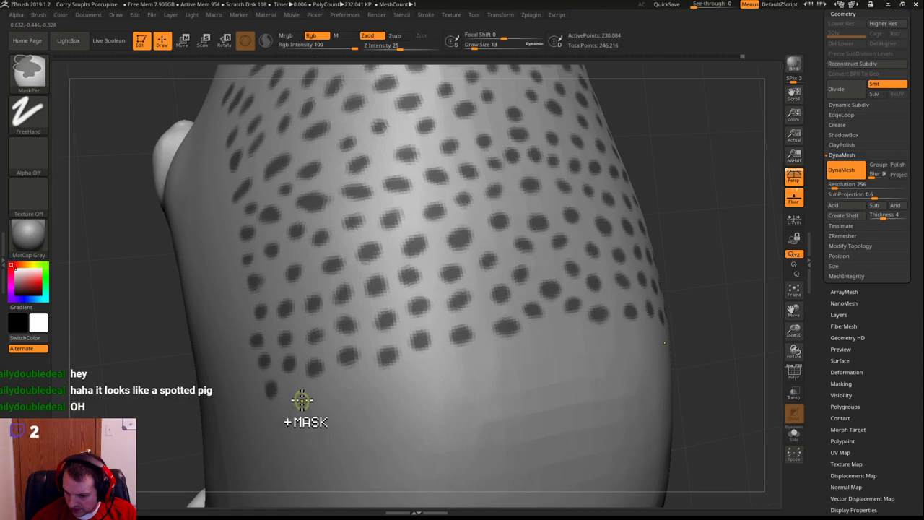
left_click(300, 395, "ctrl")
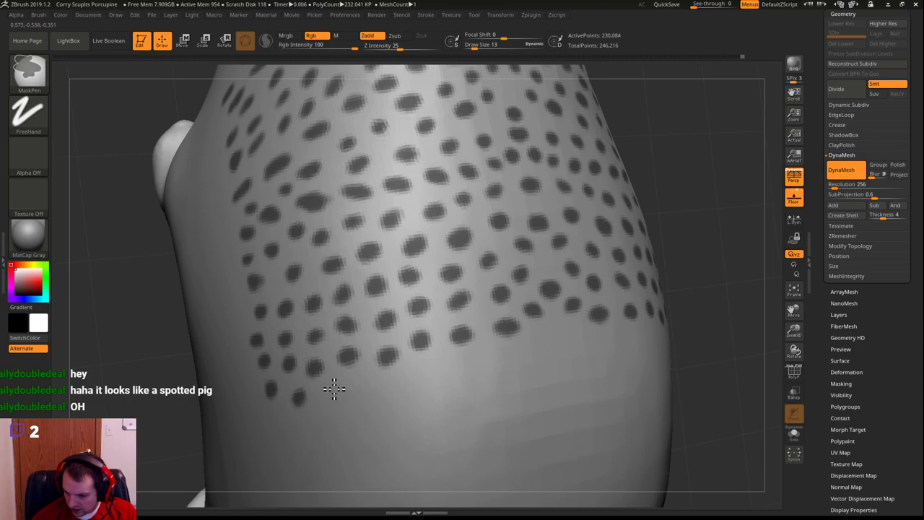
left_click(372, 384, "ctrl")
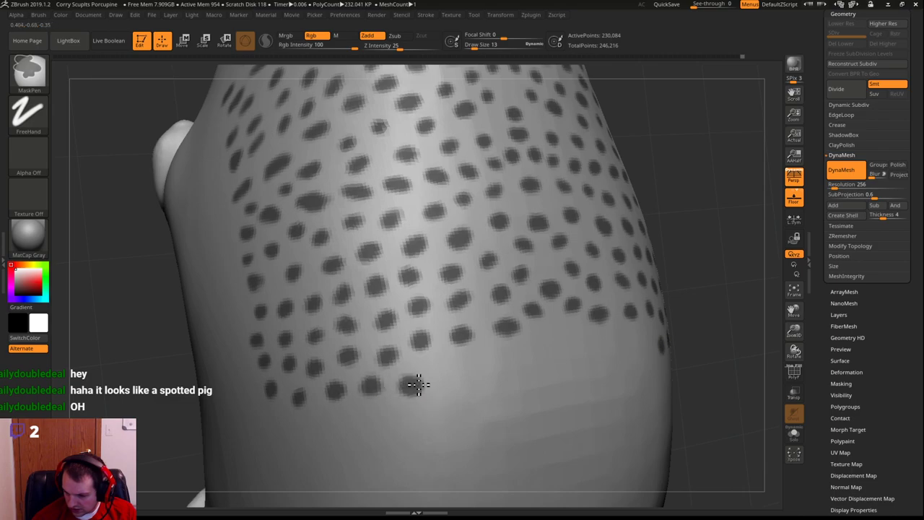
left_click(447, 370, "ctrl")
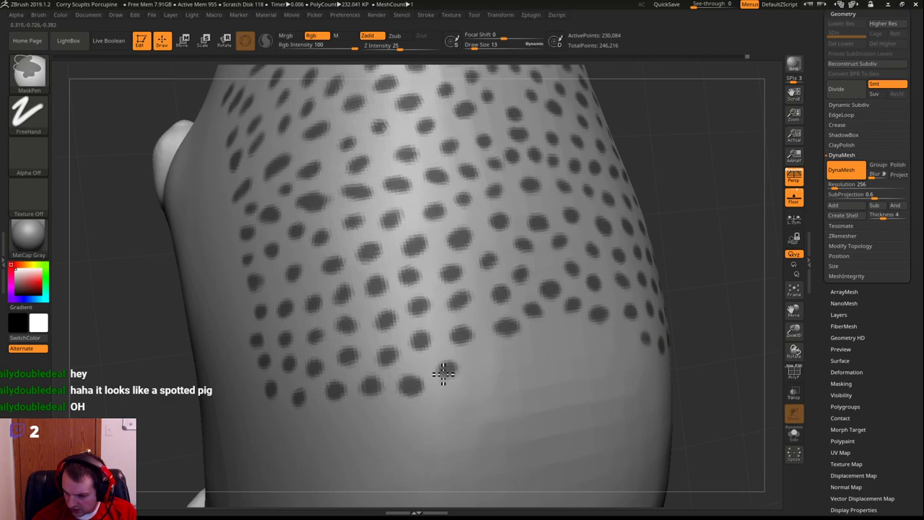
left_click(484, 366, "ctrl")
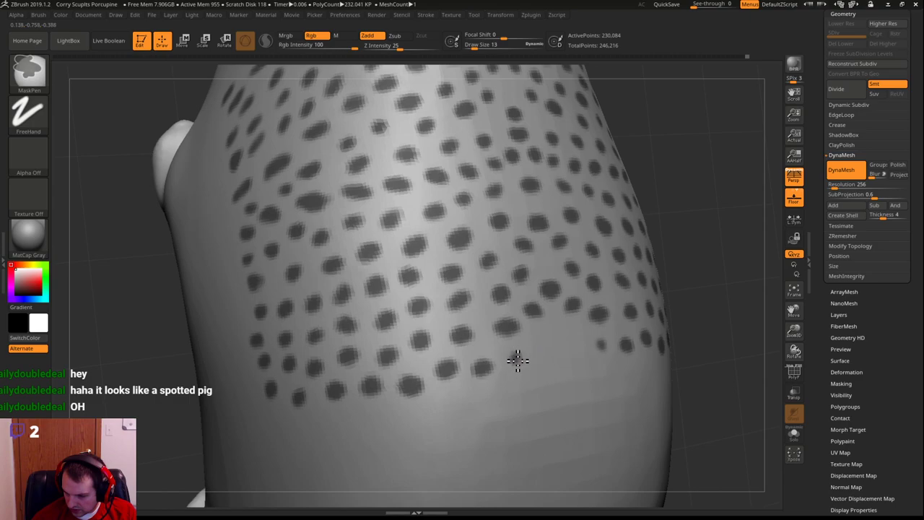
left_click(515, 359, "ctrl")
left_click(540, 342, "ctrl")
left_click(577, 338, "ctrl")
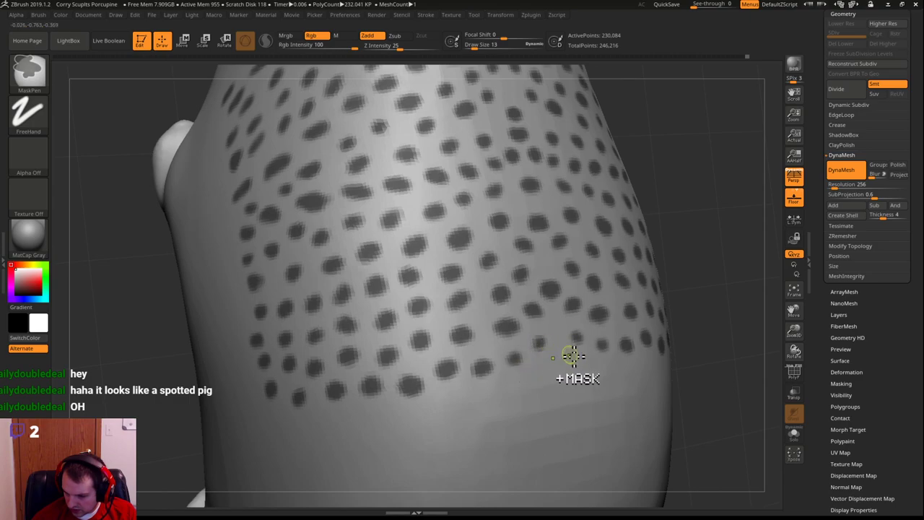
Start the following row with a small centre dot, smaller dots outward on both sides and a wider elongated dot
left_click(562, 356, "ctrl")
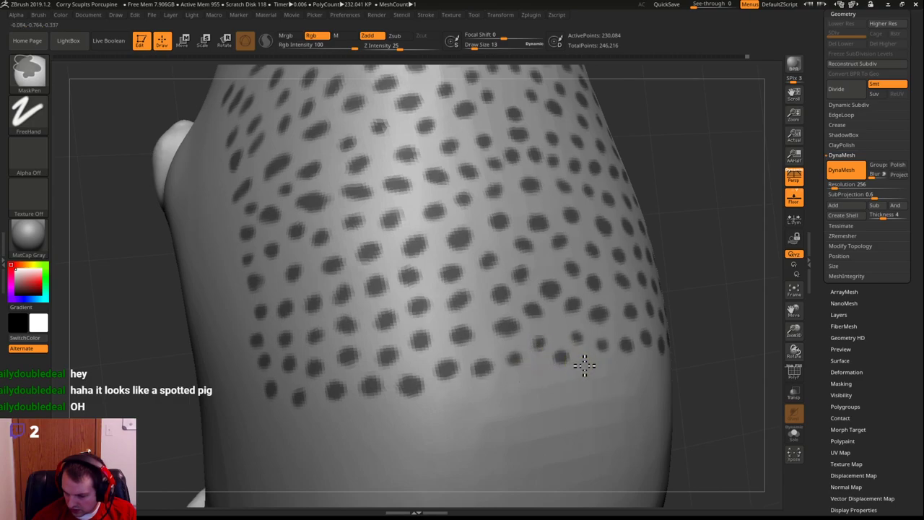
left_click(583, 365, "ctrl")
left_click(611, 370, "ctrl")
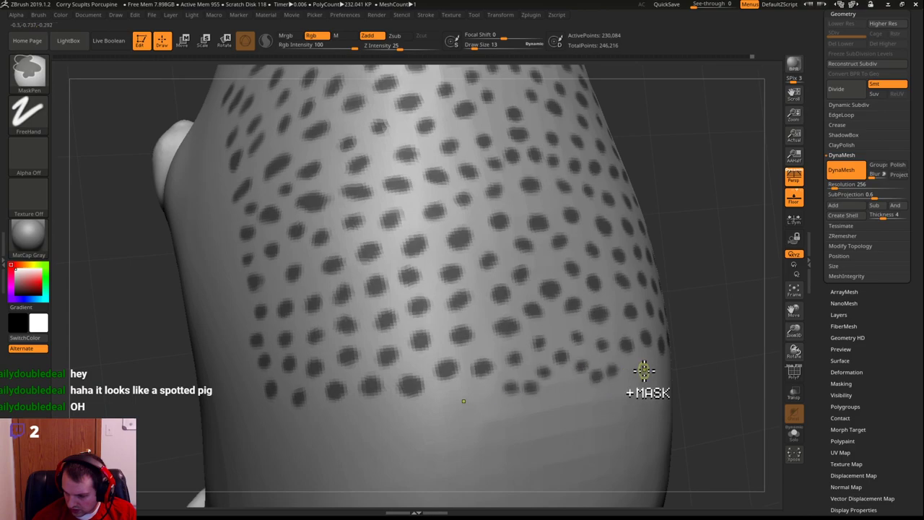
left_click_drag(632, 370, 637, 372, "ctrl")
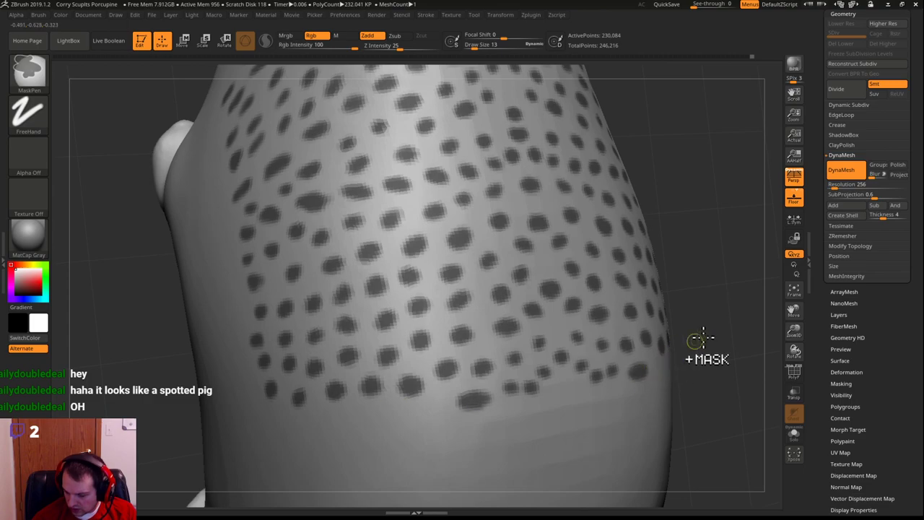
Save the project
left_click_drag(724, 322, 717, 235)
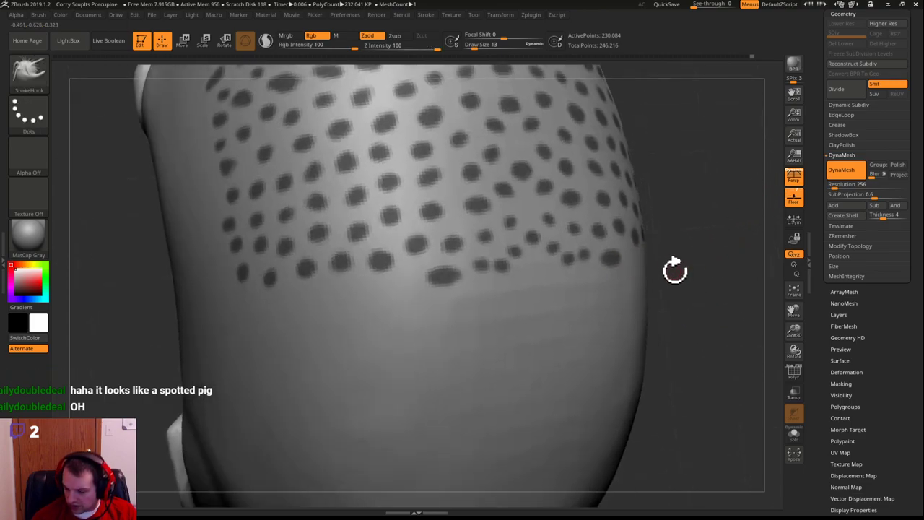
key("ctrl")
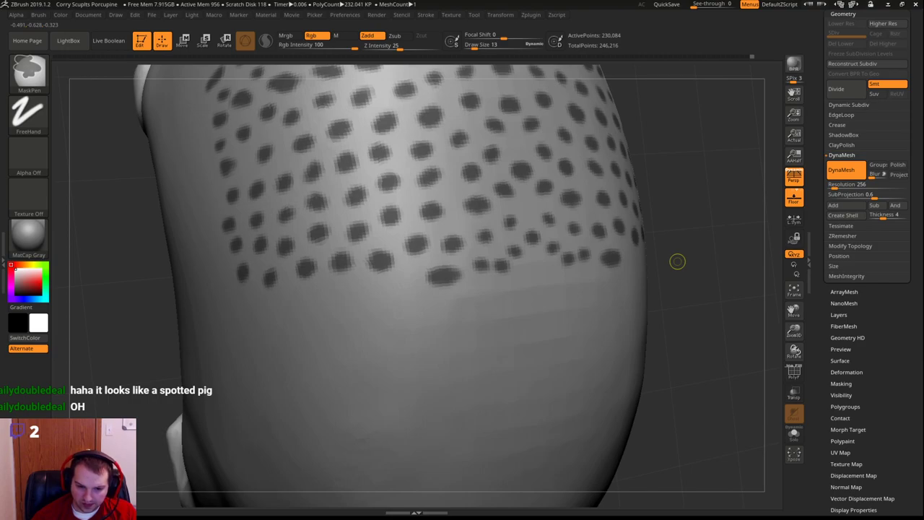
key("ctrl+s")
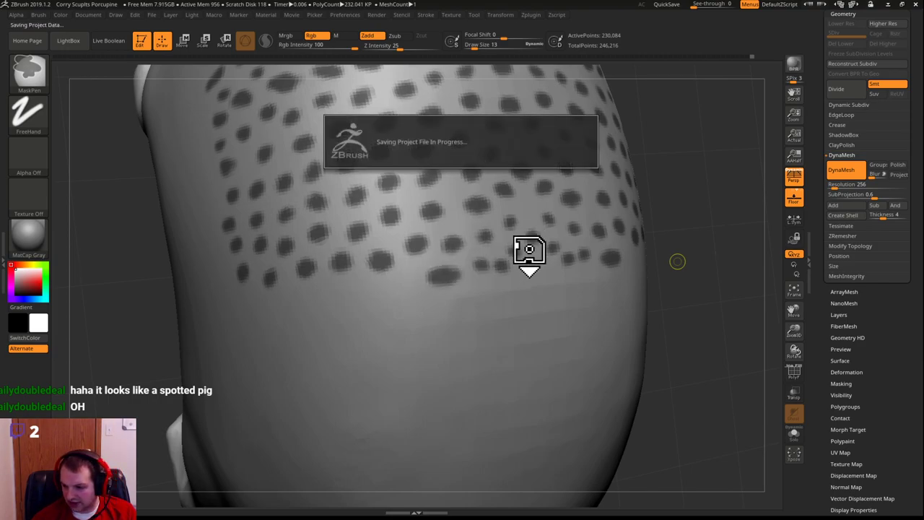
Continue the lowest row with evenly spaced masked dots outward from the elongated dot to its end on the flank
key("ctrl")
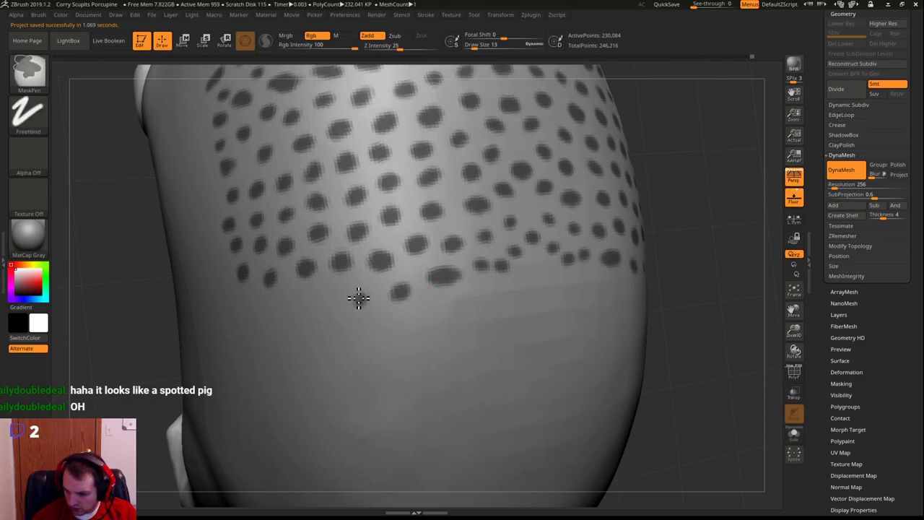
left_click(326, 291, "ctrl")
left_click(294, 300, "ctrl")
left_click(269, 306, "ctrl")
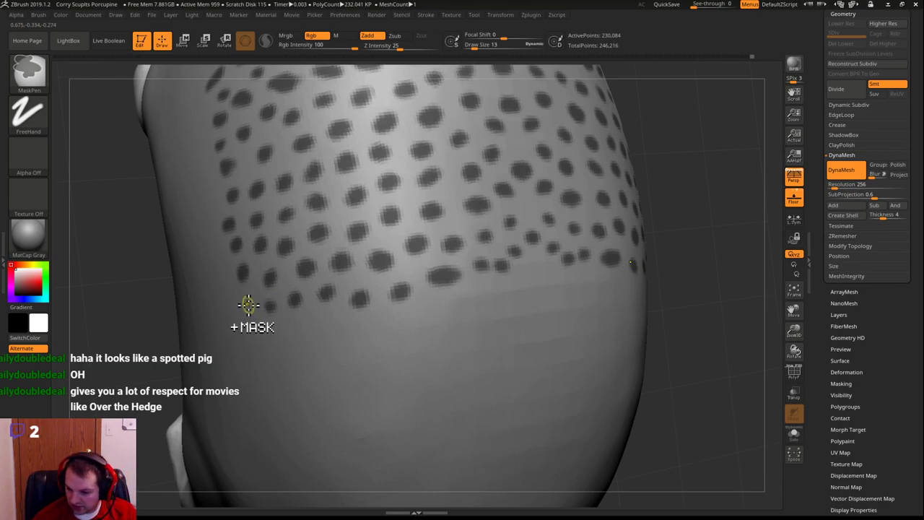
Mask a new staggered row beneath it from the flank inward, ending with mirrored dots near the back's centre
left_click(284, 328, "ctrl")
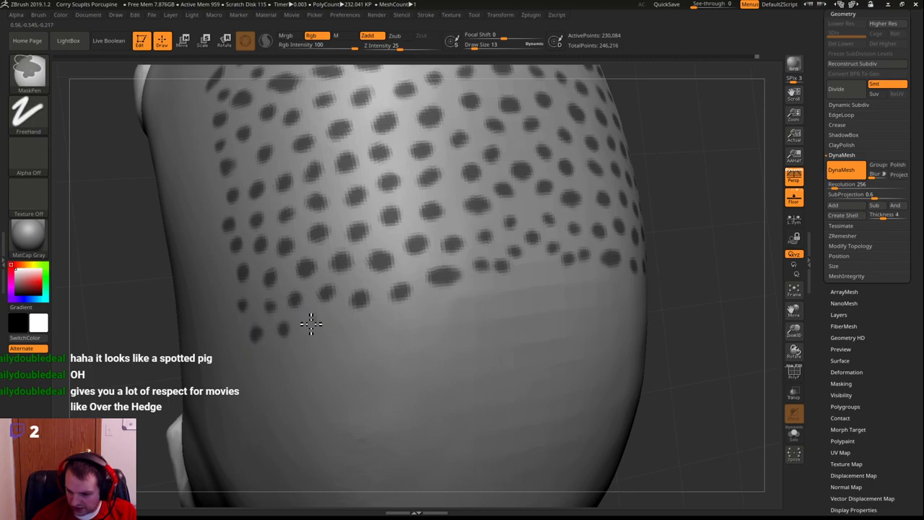
left_click(316, 321, "ctrl")
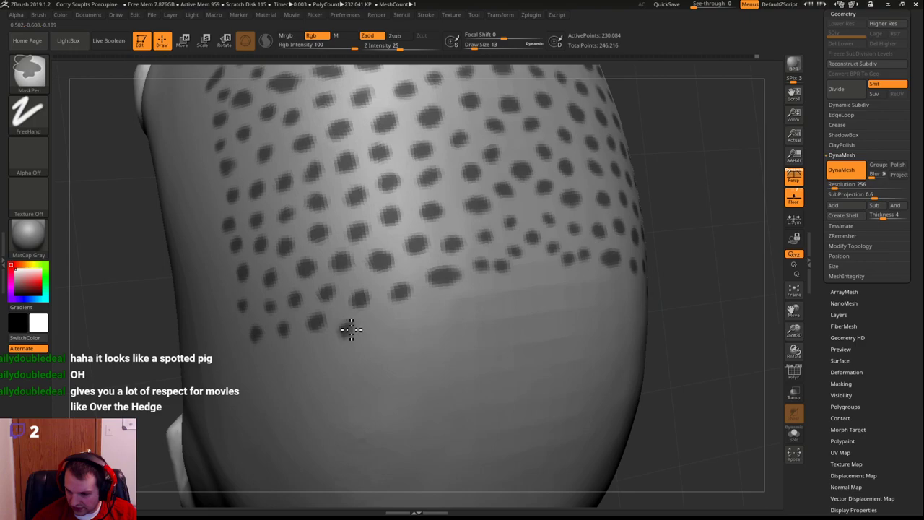
left_click(347, 330, "ctrl")
left_click(385, 325, "ctrl")
left_click(420, 318, "ctrl")
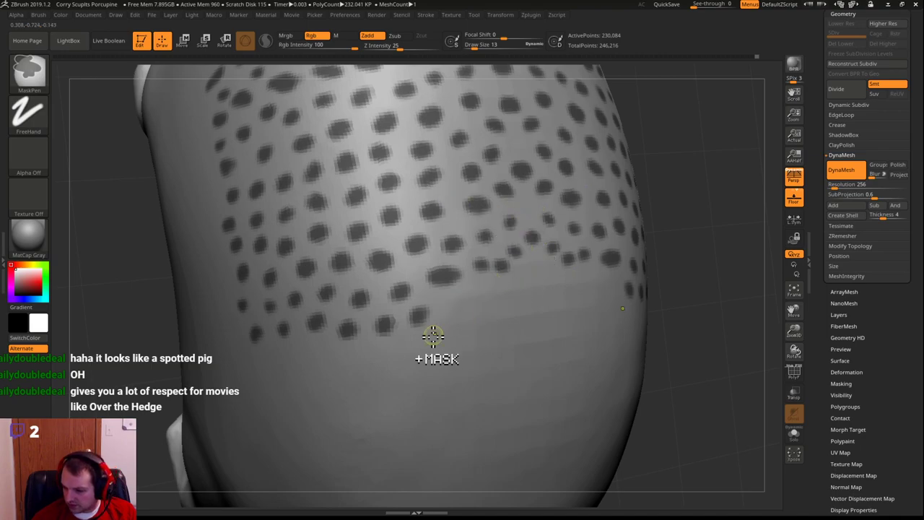
left_click(466, 311, "ctrl")
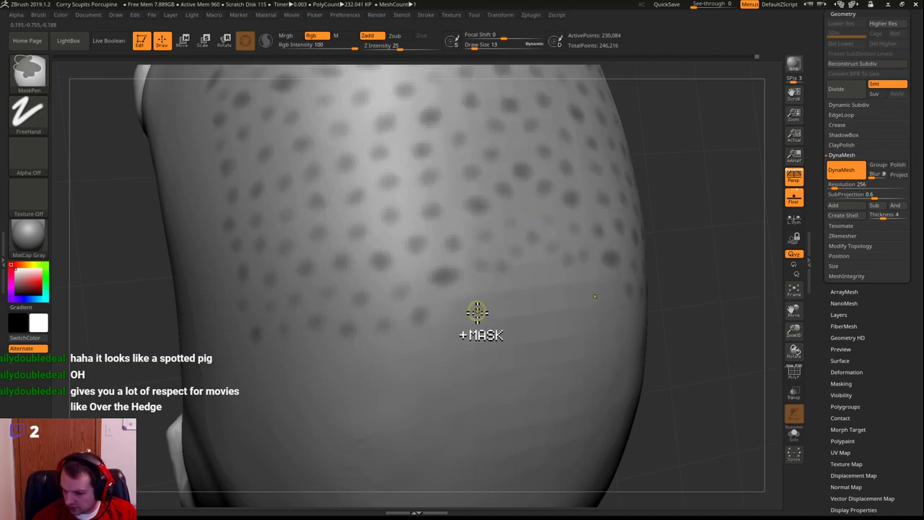
key("ctrl+z")
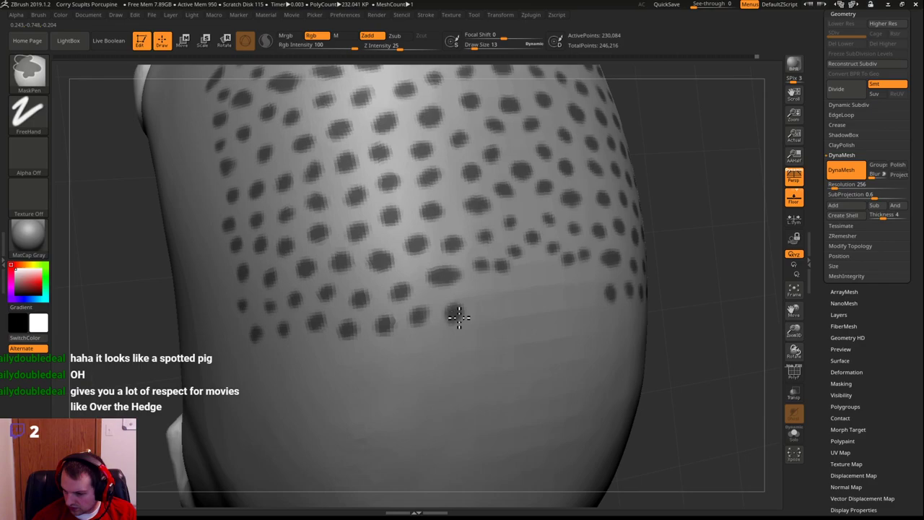
left_click_drag(488, 290, 486, 293, "ctrl")
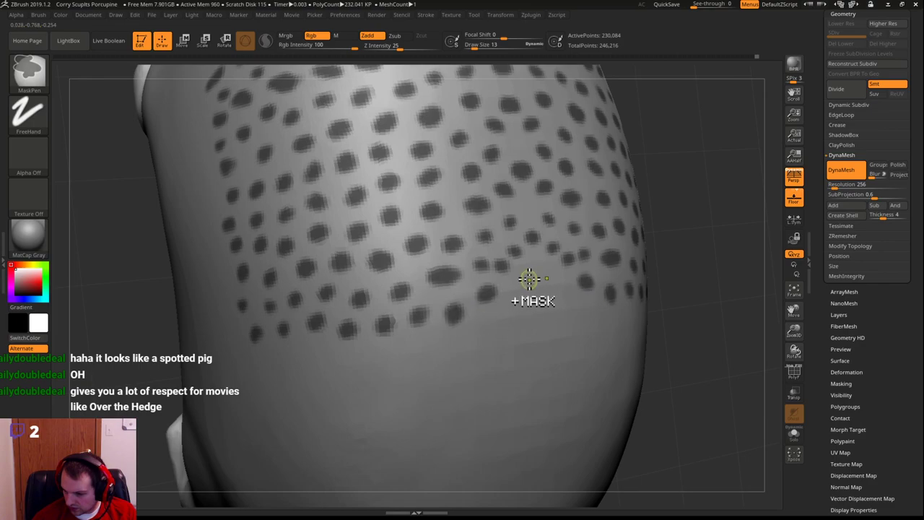
left_click_drag(526, 274, 517, 305, "ctrl")
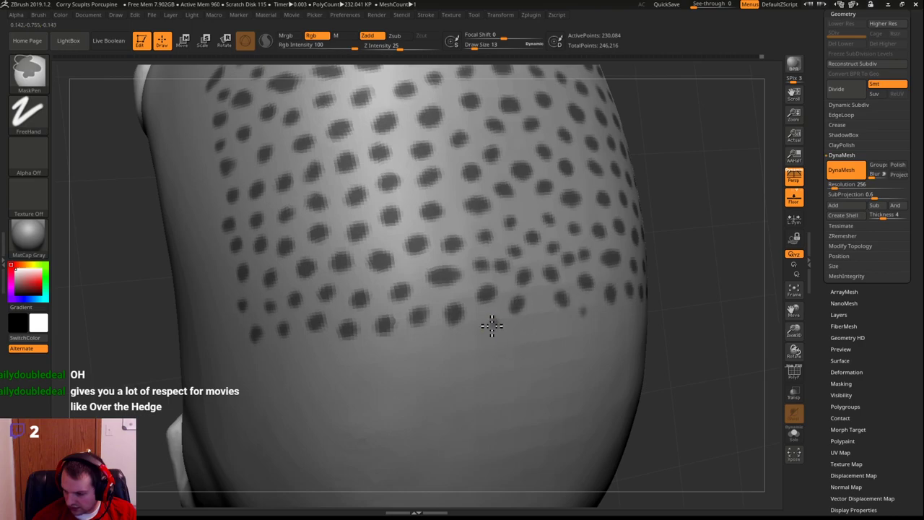
Mask the following row of dots from near the back's centre outward to the flank, staggered below the previous row
left_click(468, 339, "ctrl")
left_click(431, 347, "ctrl")
left_click(397, 359, "ctrl")
left_click(364, 358, "ctrl")
left_click(334, 356, "ctrl")
left_click(277, 359, "ctrl")
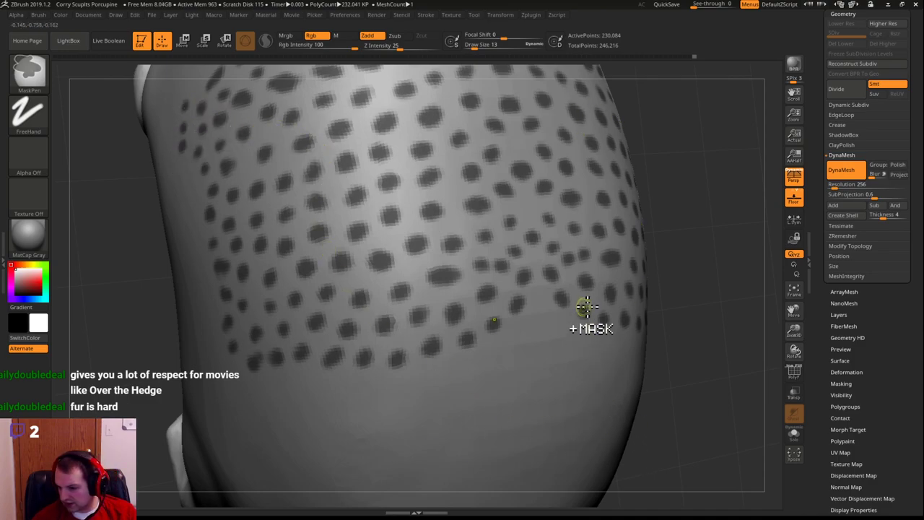
Mask more dots along the pattern's lower edge on the side above the front leg, filling the gap behind the shoulder
key("ctrl")
left_click_drag(727, 201, 715, 201, "shift")
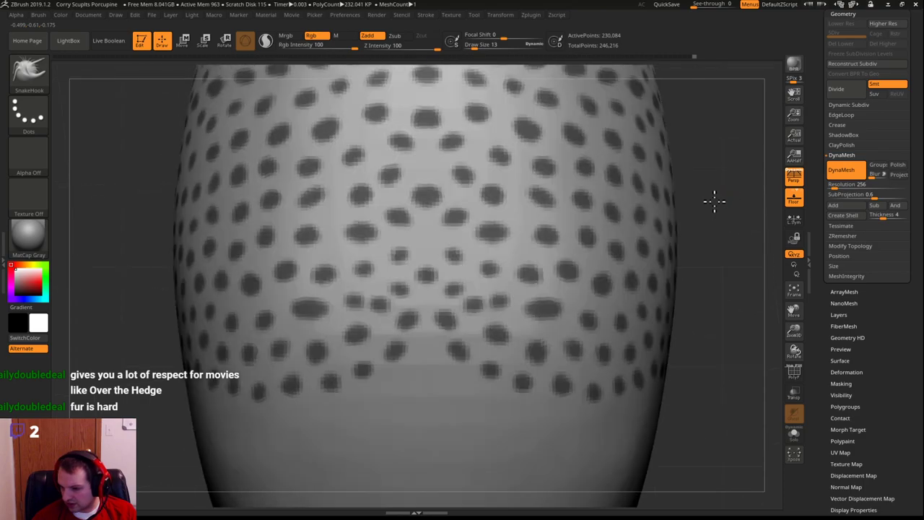
left_click_drag(739, 245, 583, 313, "alt")
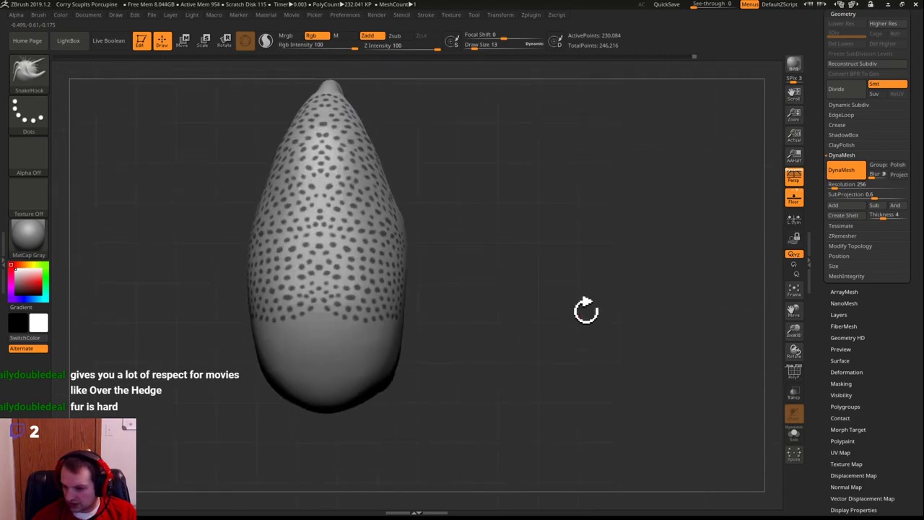
left_click_drag(542, 248, 486, 251)
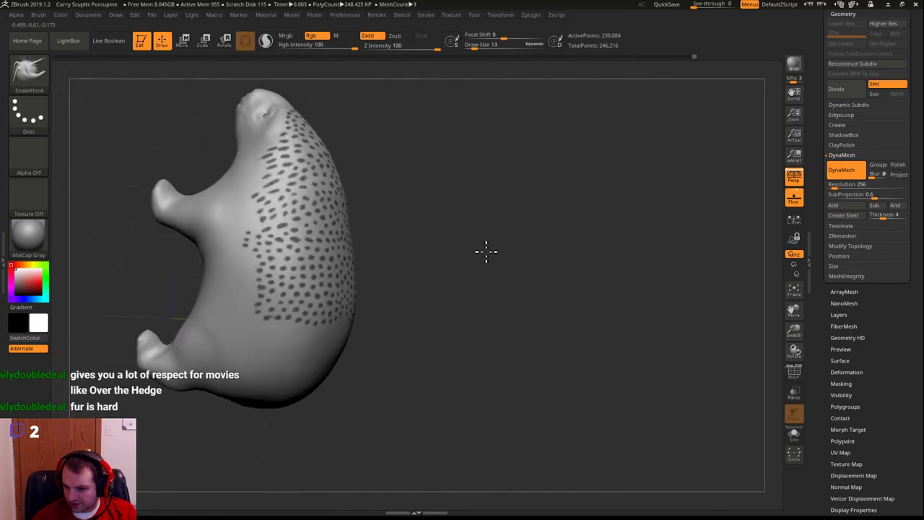
left_click_drag(519, 303, 503, 239)
left_click_drag(450, 258, 509, 266)
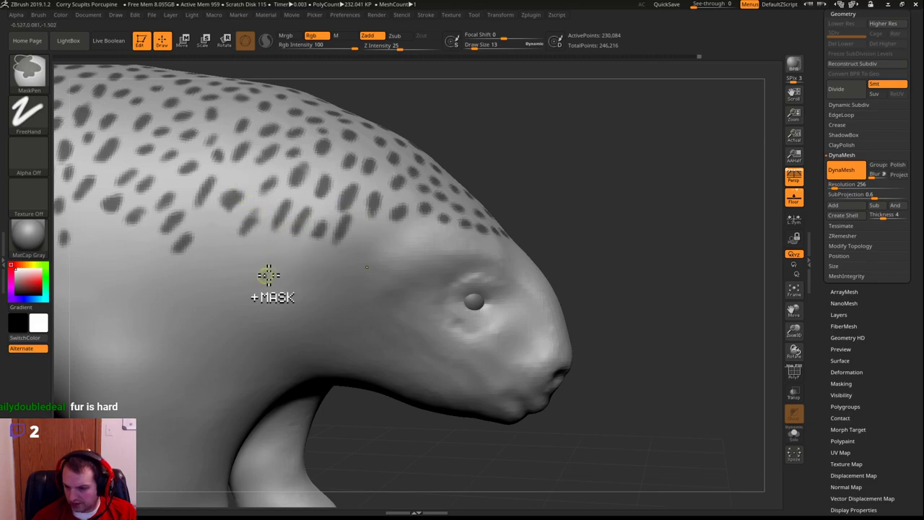
mouse_move(642, 167)
left_mouse_down()
mouse_move(618, 169)
mouse_move(652, 171)
mouse_move(615, 192)
left_mouse_up()
left_click_drag(683, 192, 623, 208)
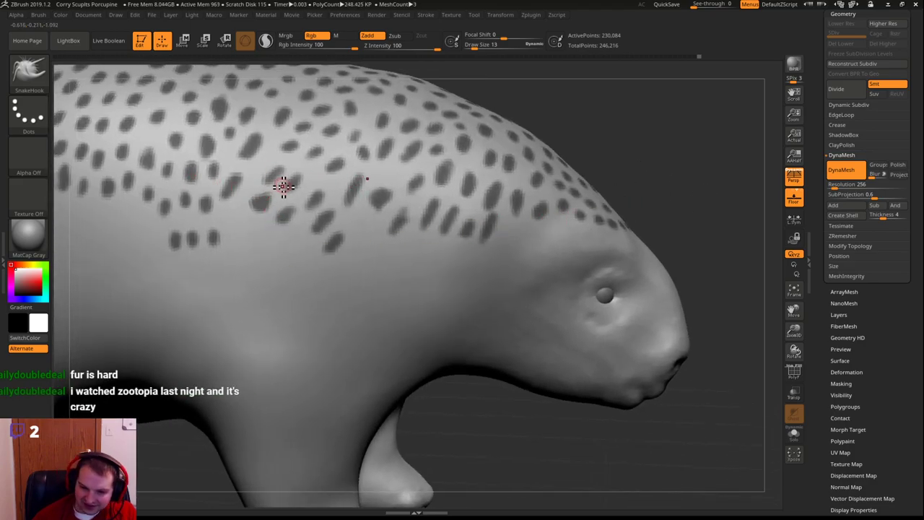
key("ctrl")
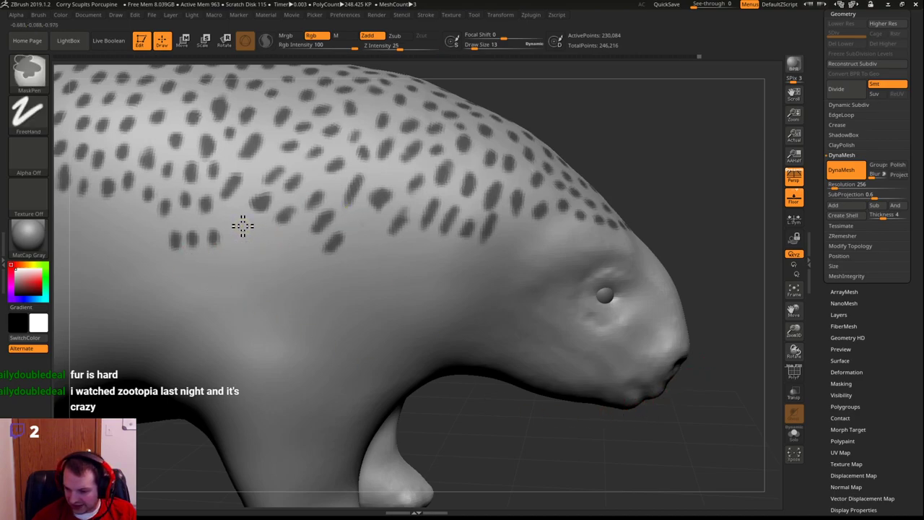
key("ctrl")
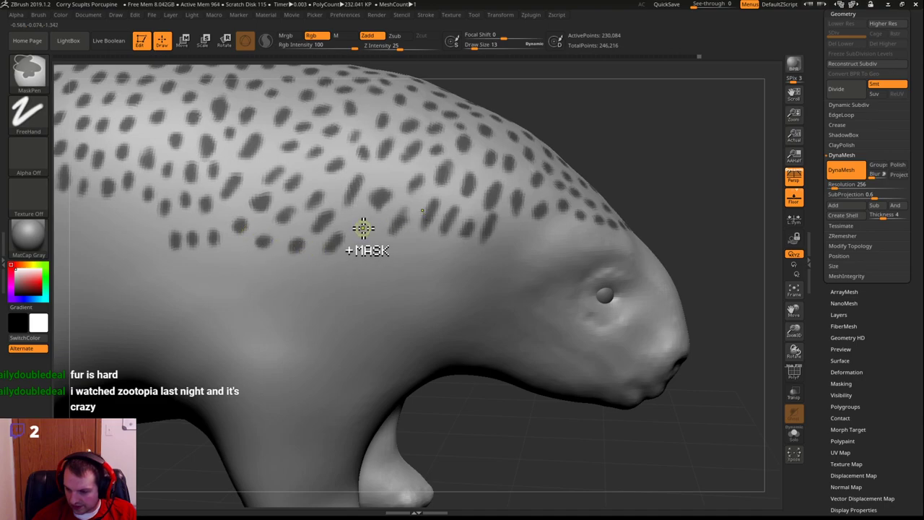
Extend the pattern's lower edge rearward along the flank with staggered masked dots toward the hip
mouse_move(474, 429)
left_mouse_down()
mouse_move(629, 396)
mouse_move(446, 457)
mouse_move(394, 450)
mouse_move(385, 382)
mouse_move(361, 443)
mouse_move(400, 402)
left_mouse_up()
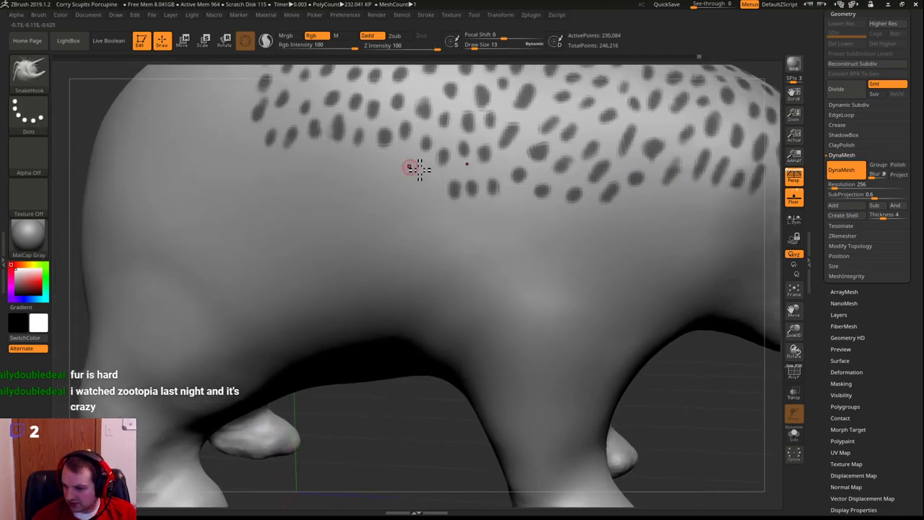
key("ctrl")
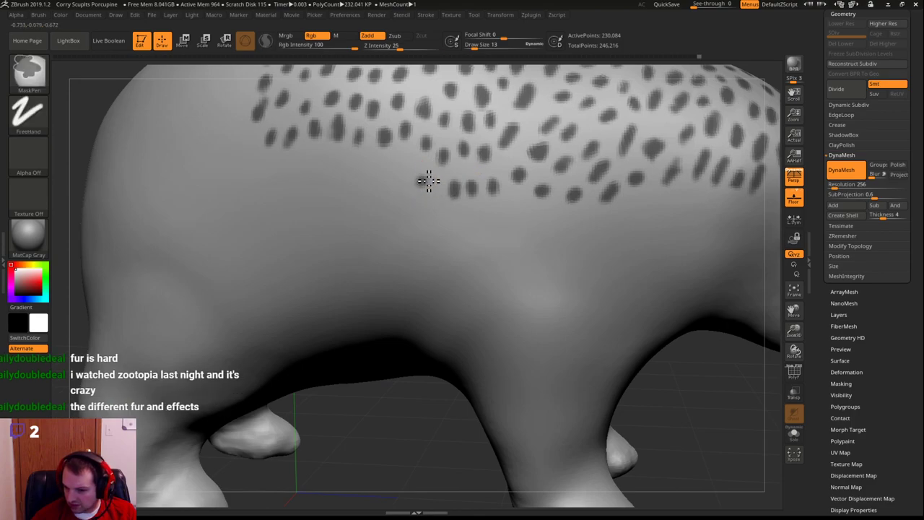
key("ctrl")
key("ctrl")
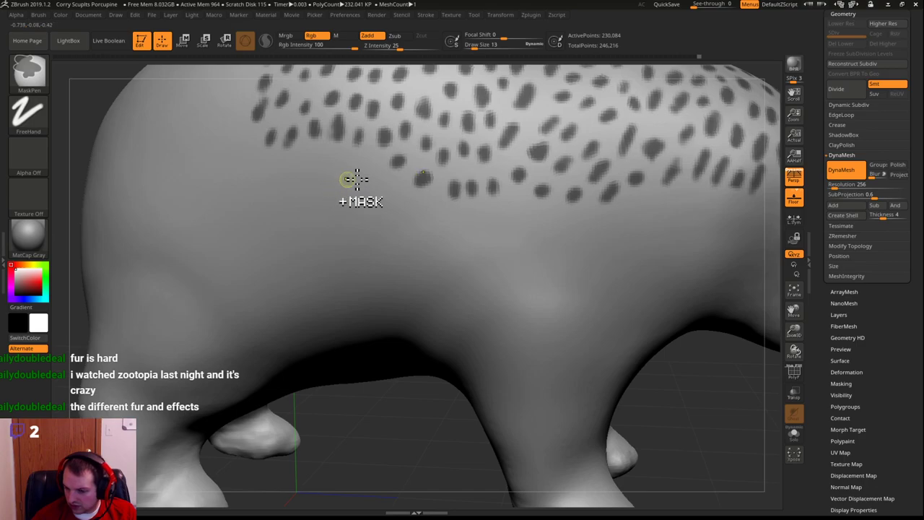
key("ctrl")
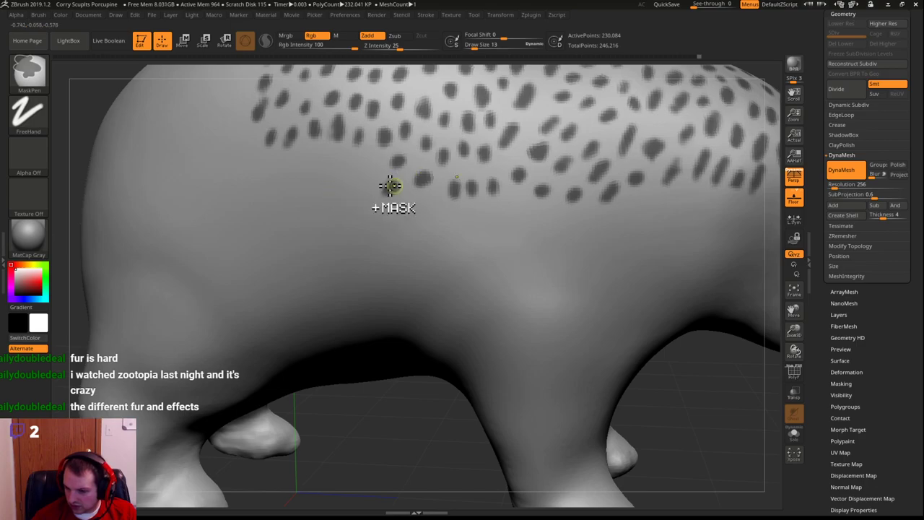
key("ctrl")
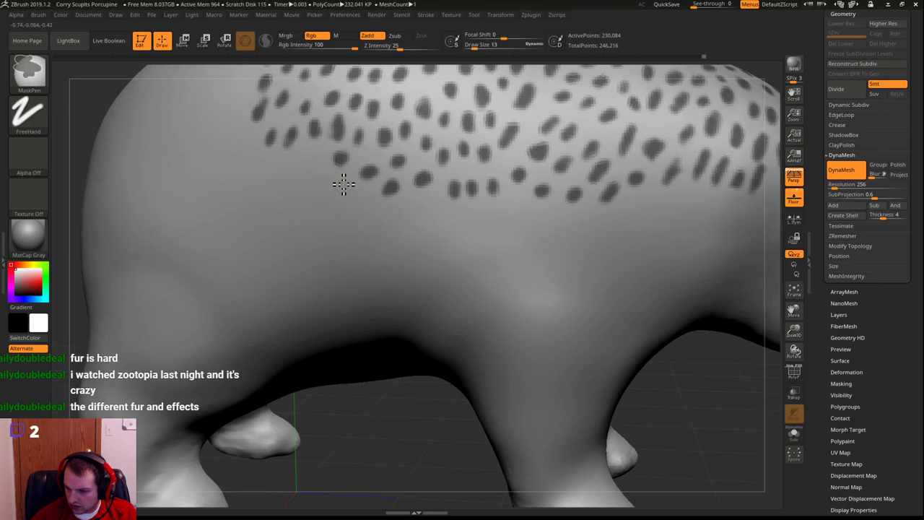
key("ctrl")
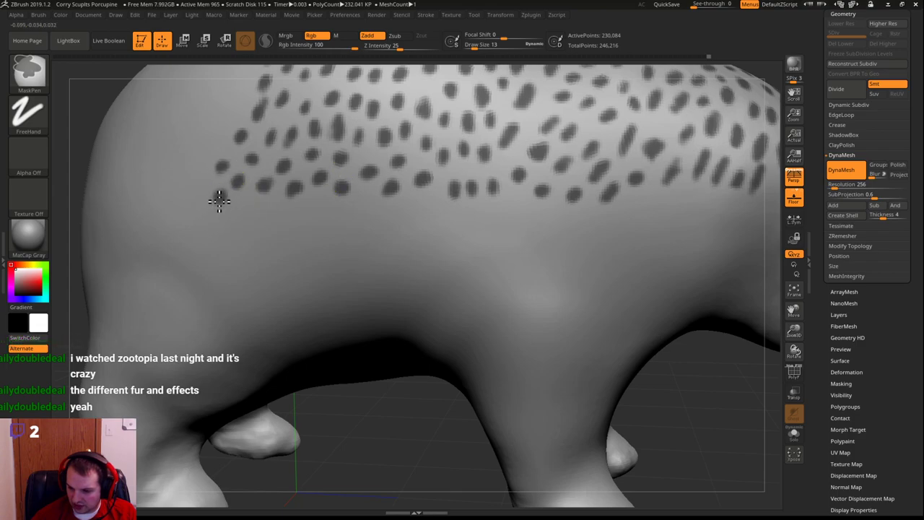
On the opposite side, mask a row of dots below the pattern from behind the eye back over the shoulder
left_click_drag(371, 432, 489, 426)
left_click_drag(569, 350, 446, 364)
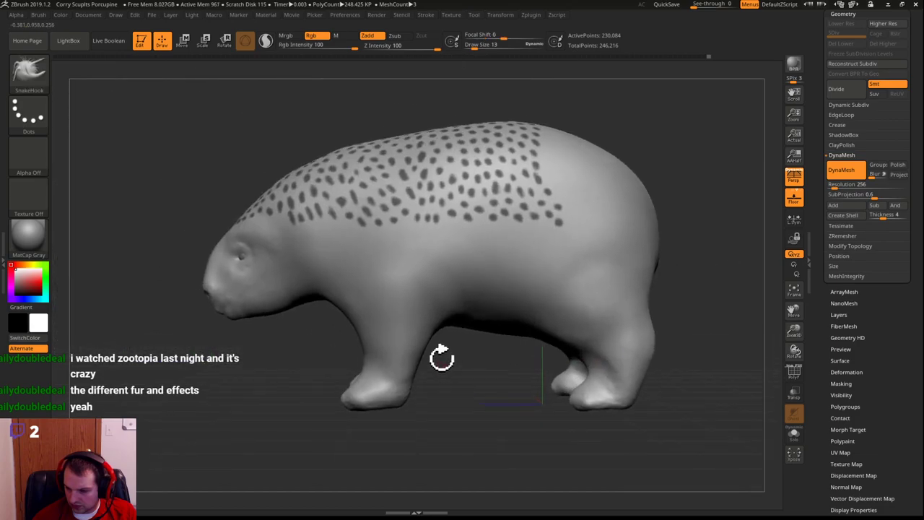
left_click_drag(289, 307, 526, 406)
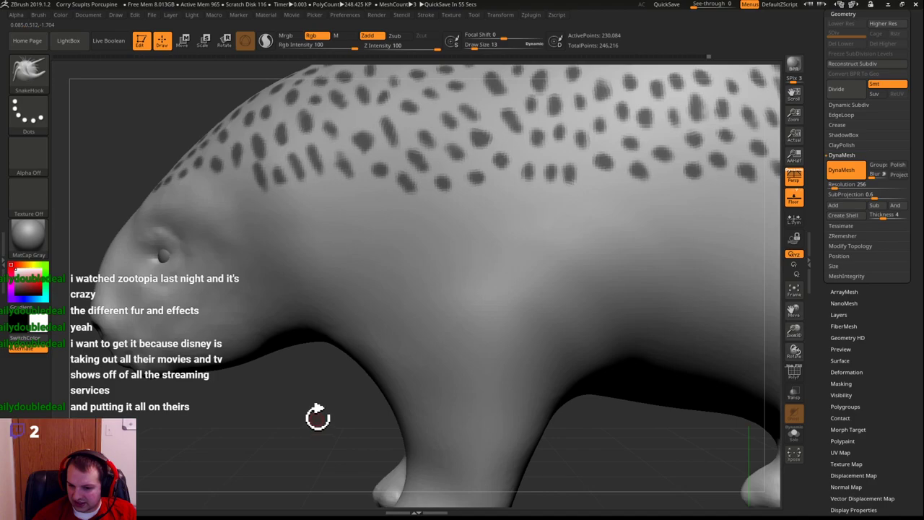
left_click_drag(303, 409, 332, 408)
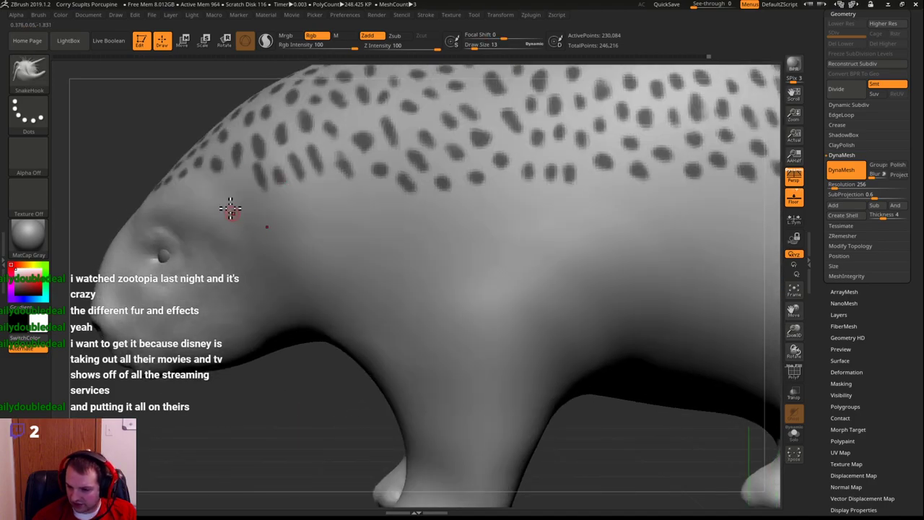
key("ctrl")
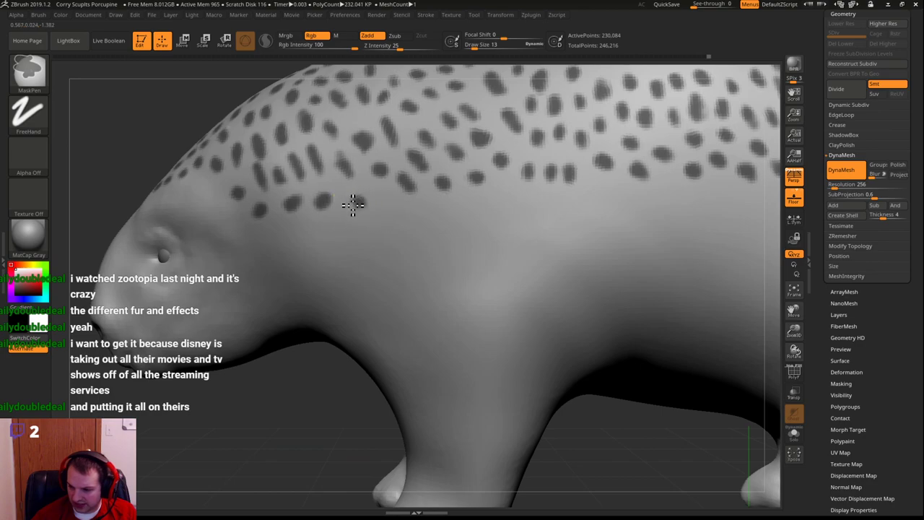
left_click(394, 209)
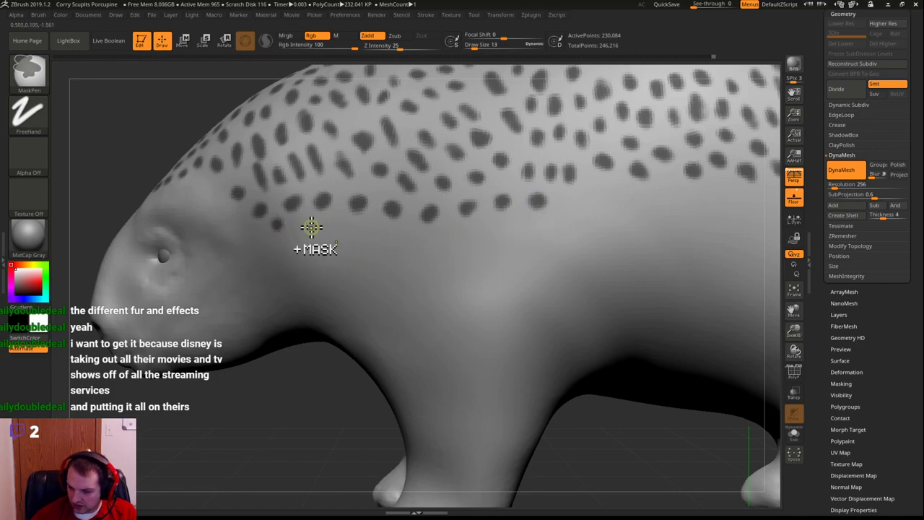
Mask a second staggered row of dots beneath it, running from behind the eye across the shoulder
left_click(341, 231)
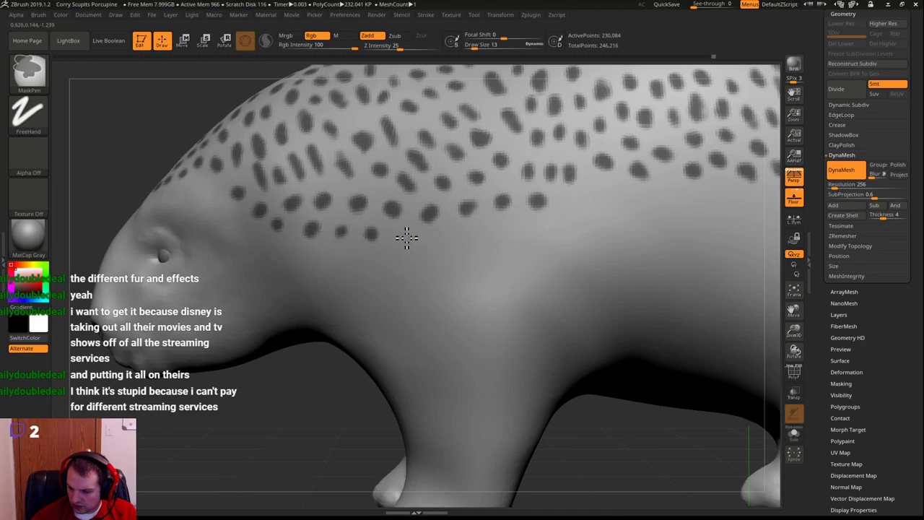
left_click(410, 239)
left_click(449, 239)
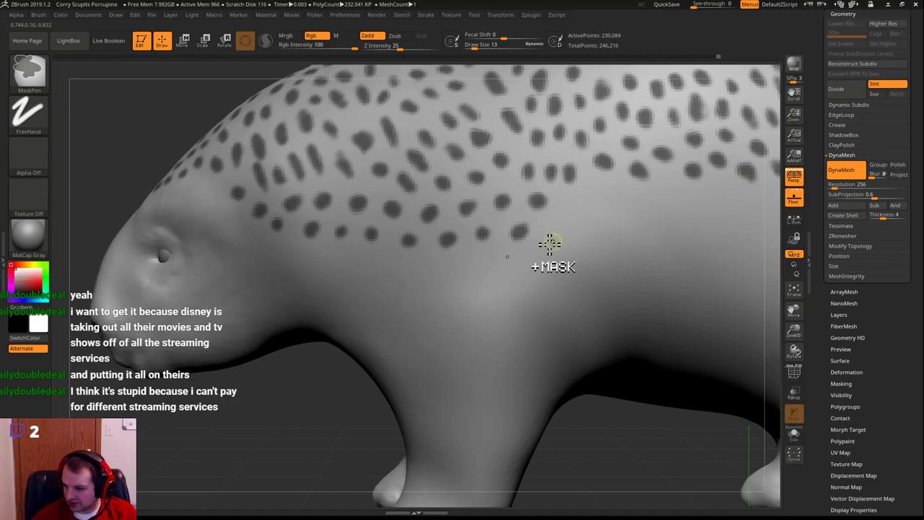
Continue the row of masked dots along the pattern's lower edge rearward over the flank to the hip
left_click(579, 195, "ctrl")
key("ctrl+z")
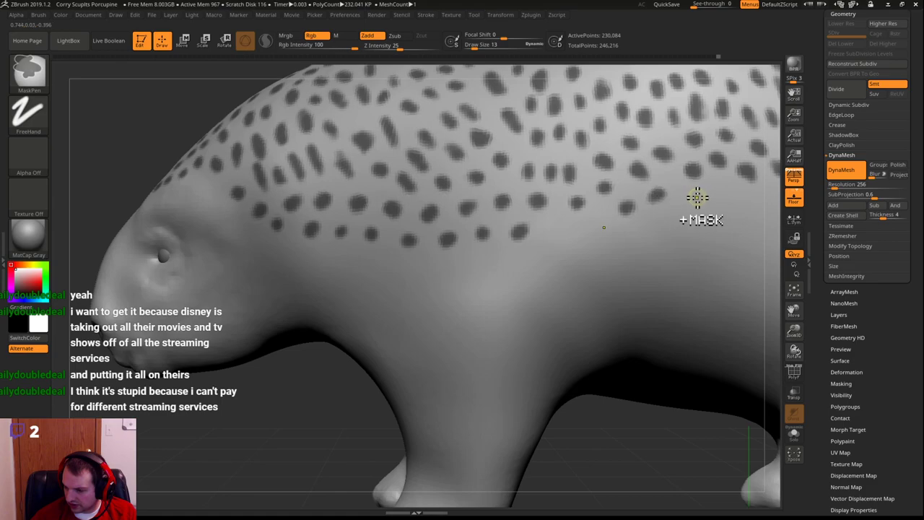
left_click_drag(623, 432, 411, 468, "alt")
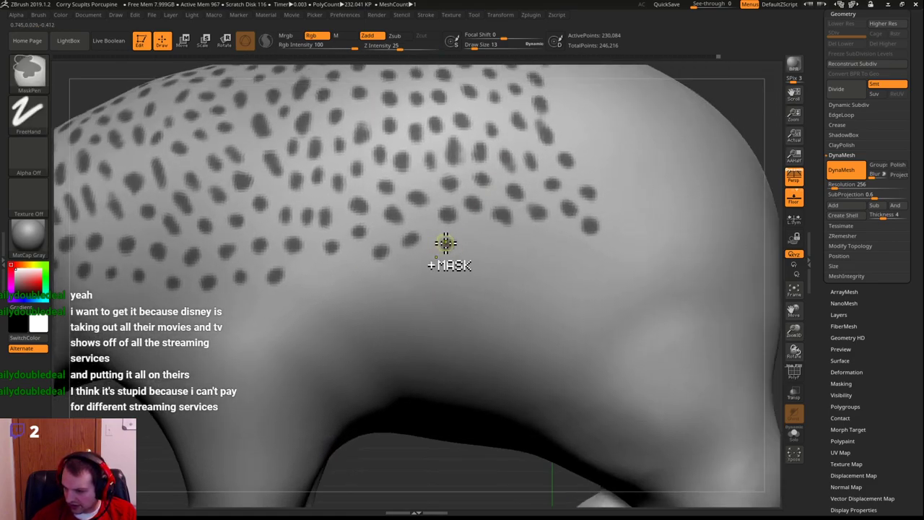
left_click(444, 245, "ctrl")
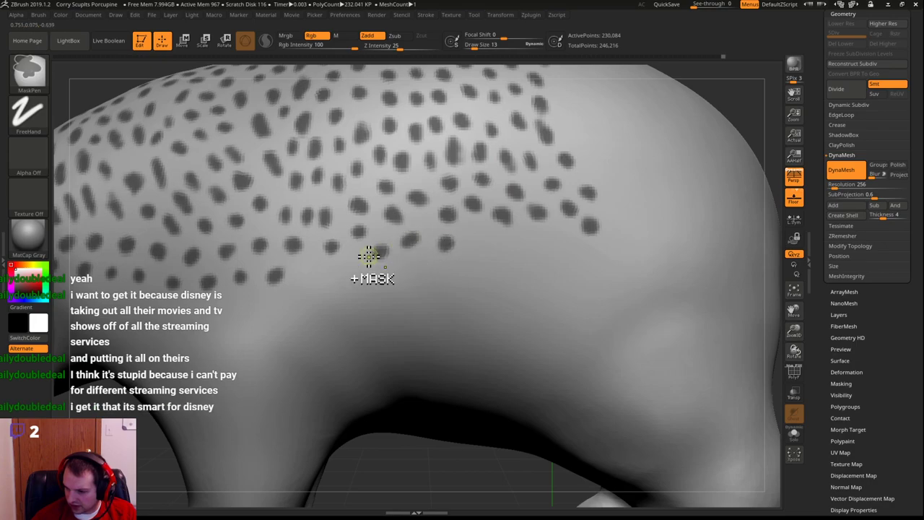
left_click(512, 248)
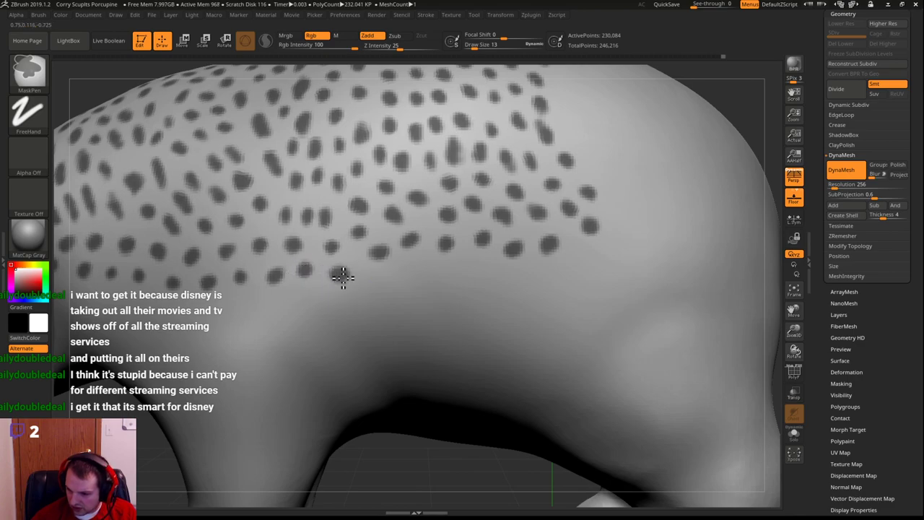
Mask a second staggered row of dots beneath it along the flank, adding dots around the pattern's rear corner at the hip
left_click(415, 269, "ctrl")
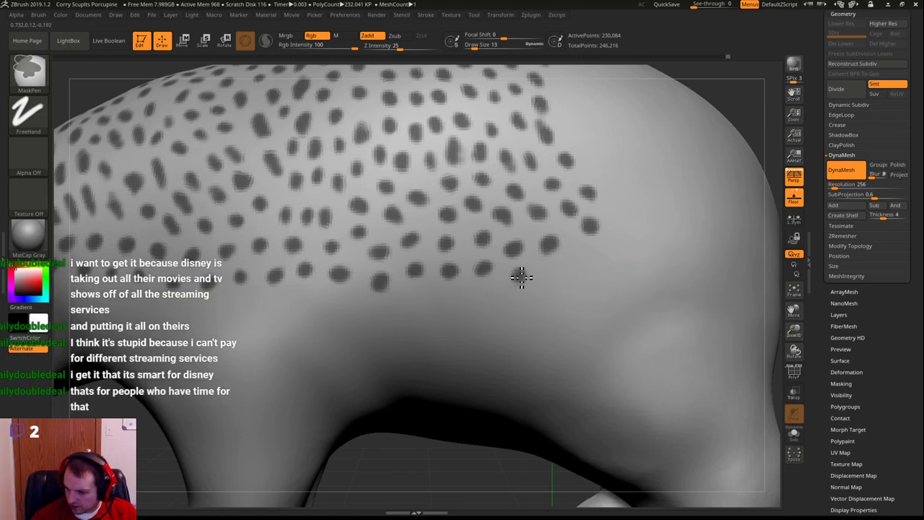
left_click(519, 277, "ctrl")
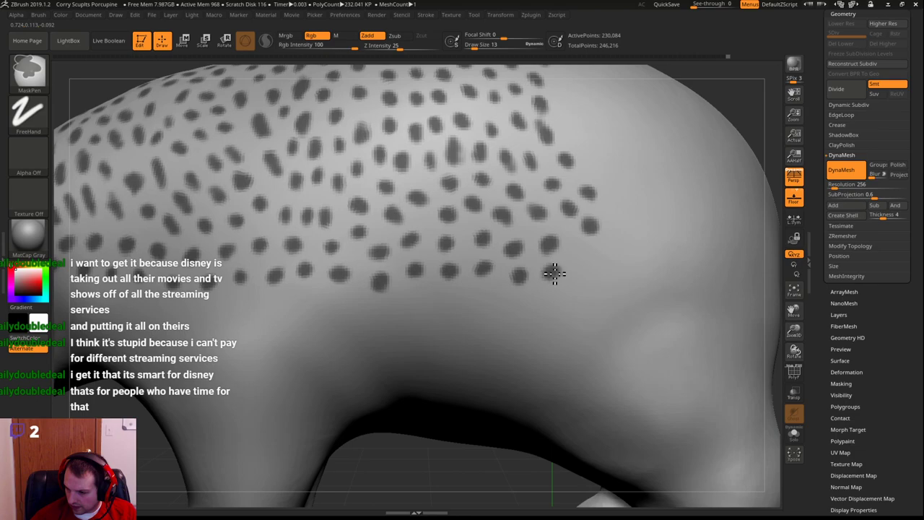
left_click(551, 273, "ctrl")
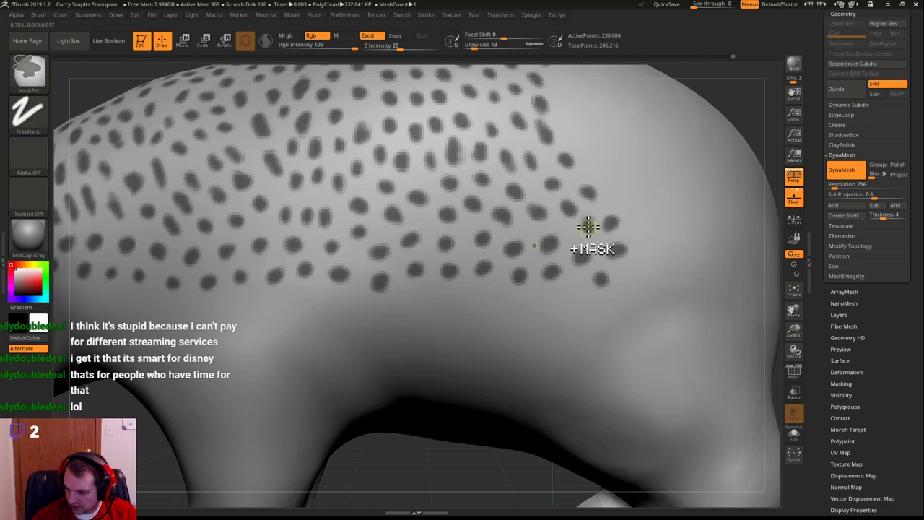
Mask a third staggered row of dots below the pattern, from behind the eye back across the shoulder above the front leg
mouse_move(408, 469)
left_mouse_down()
mouse_move(439, 445)
mouse_move(592, 384)
left_mouse_up()
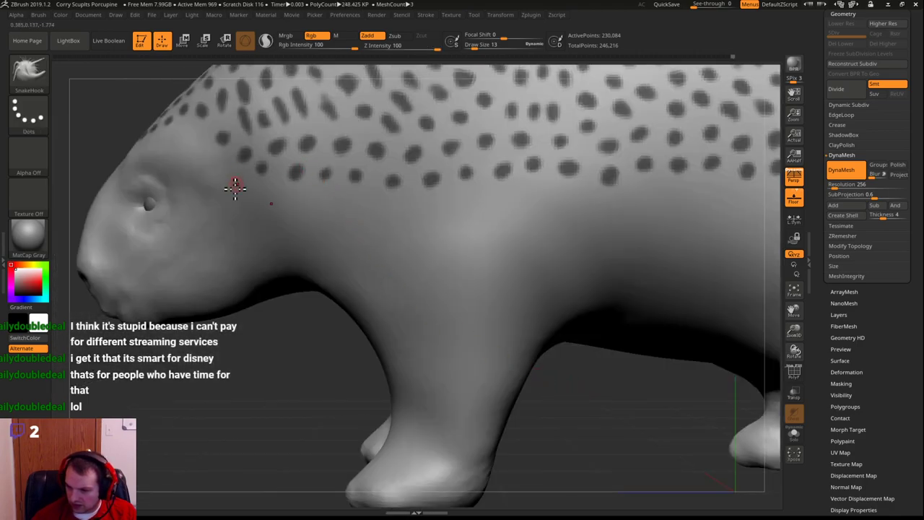
key("ctrl")
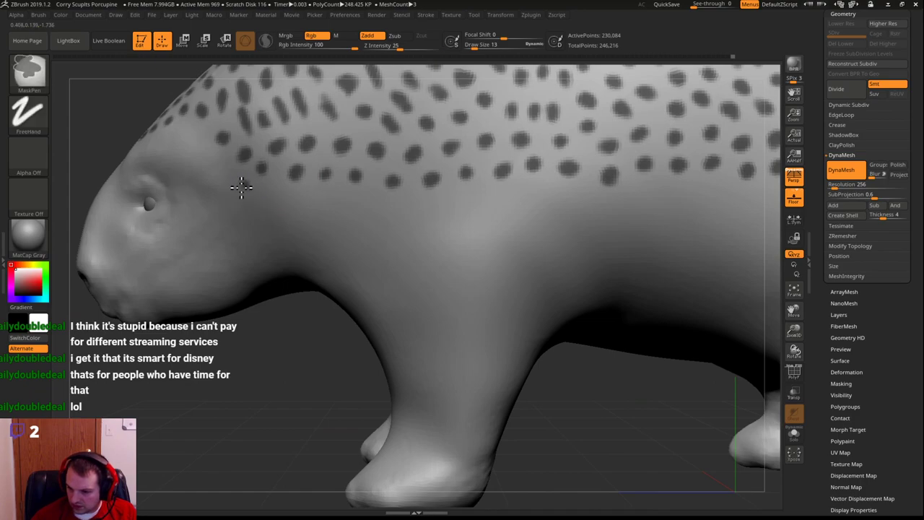
key("ctrl")
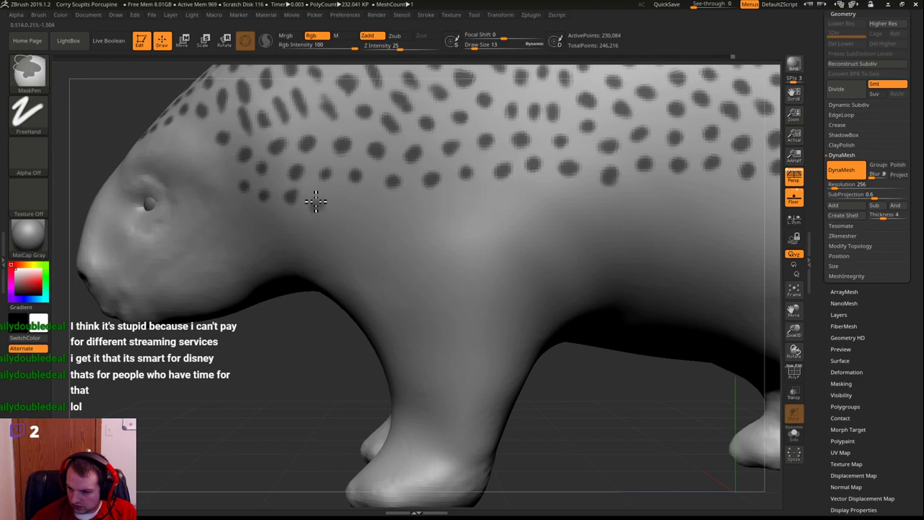
key("ctrl")
key("ctrl")
left_click_drag(374, 217, 377, 215, "ctrl")
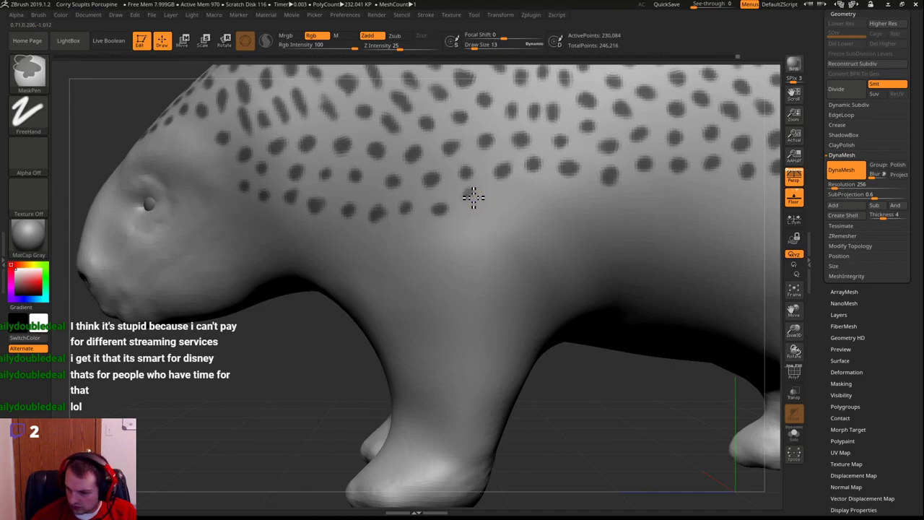
left_click_drag(470, 200, 471, 222, "ctrl")
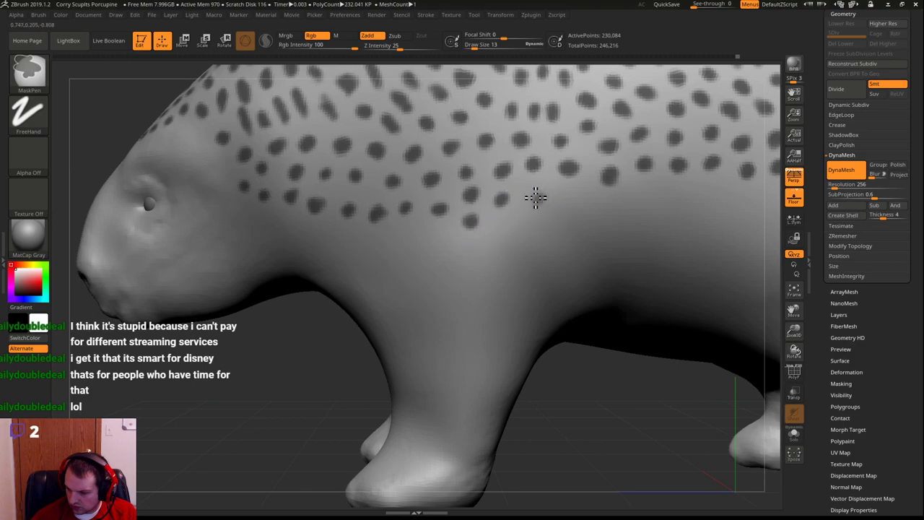
left_click_drag(540, 202, 536, 202, "ctrl")
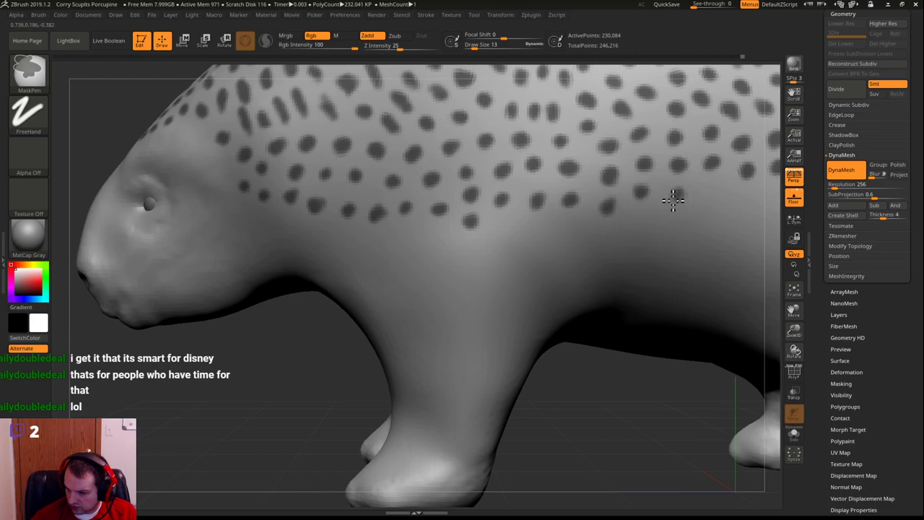
Extend this lowest row of masked dots rearward along the flank to the hip, ending level with the pattern's rear edge
left_click_drag(637, 392, 495, 442)
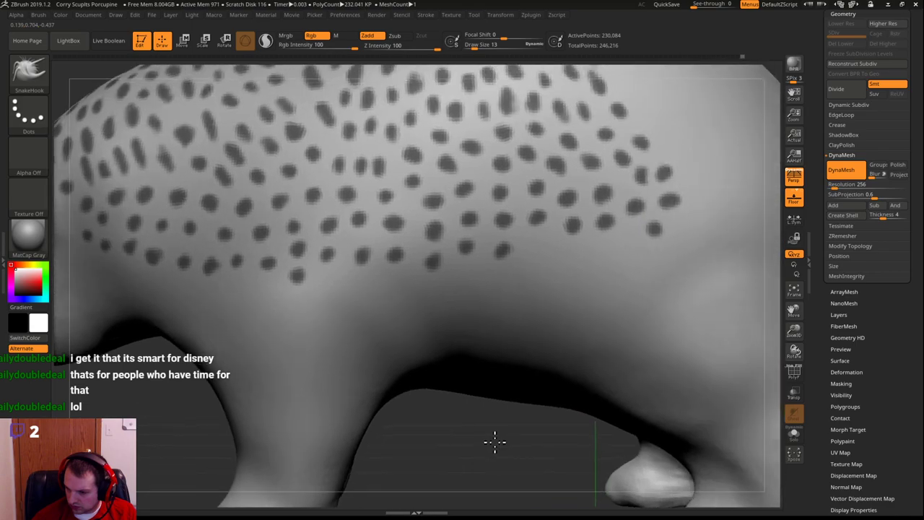
left_click(538, 252, "ctrl")
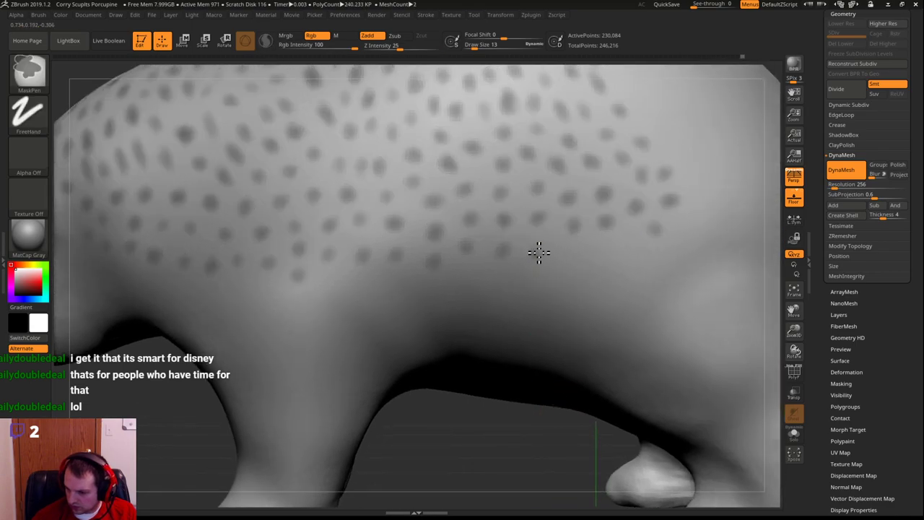
key("ctrl+z")
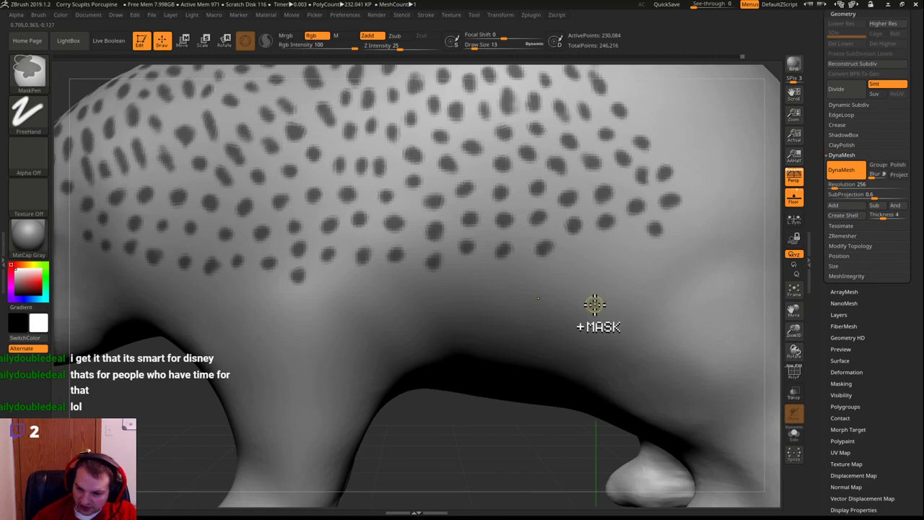
left_click(576, 258, "ctrl")
left_click(579, 267, "ctrl")
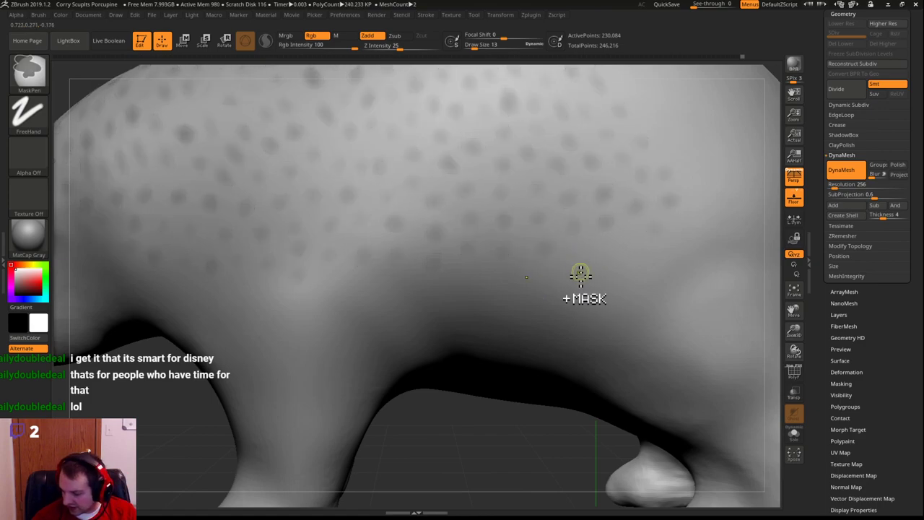
key("ctrl+z")
key("ctrl+z")
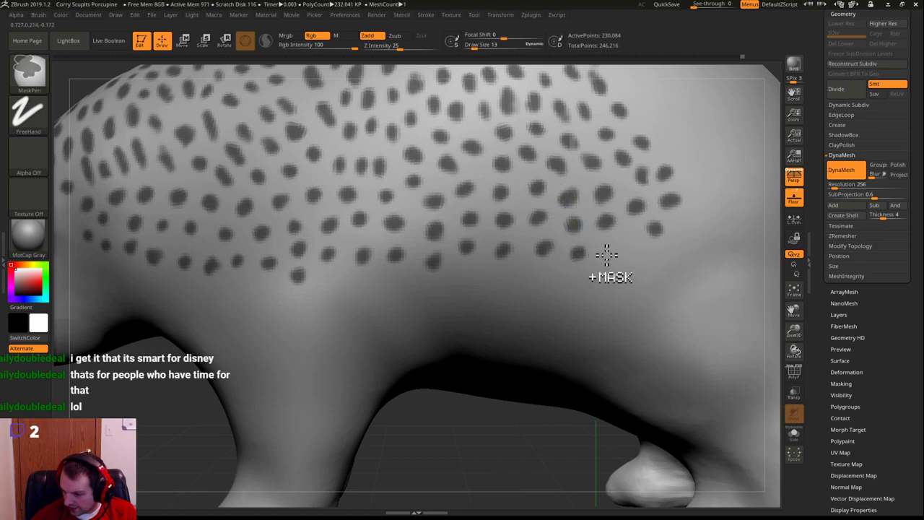
left_click(645, 260, "ctrl")
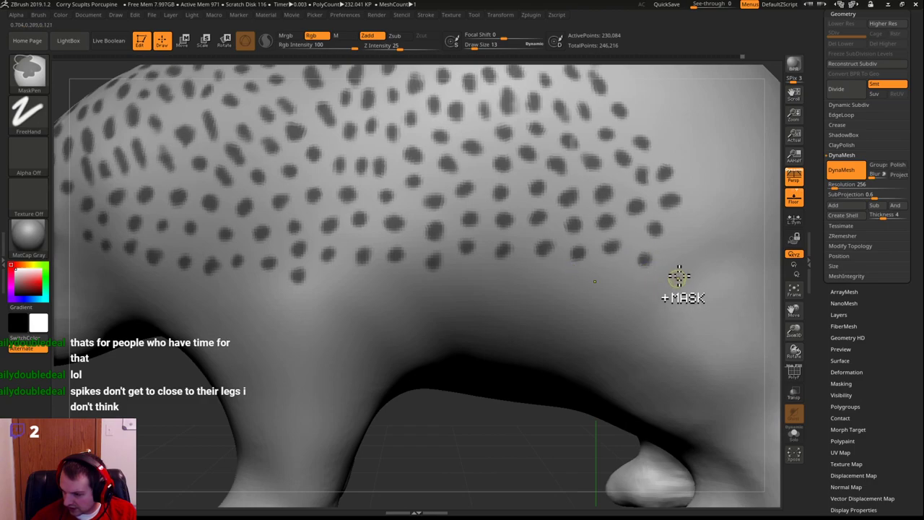
left_click(672, 263, "ctrl")
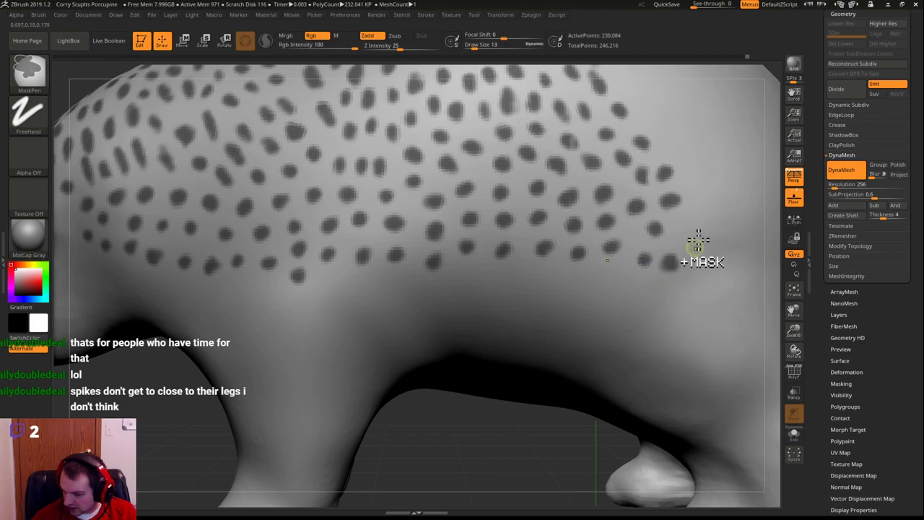
left_click(687, 219, "ctrl")
Mask staggered dots up the pattern's rear edge, from the hip toward the upper back
mouse_move(522, 431)
left_mouse_down()
mouse_move(442, 451)
mouse_move(313, 458)
mouse_move(481, 305)
left_mouse_up()
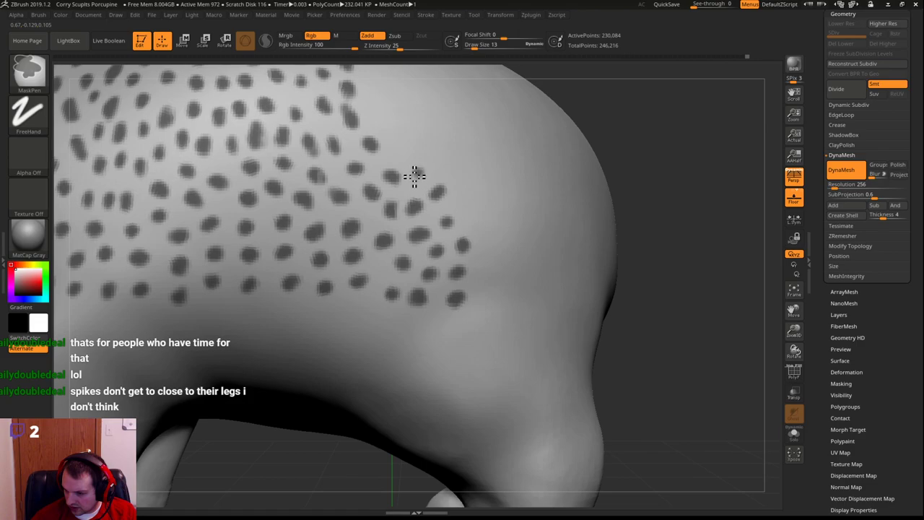
mouse_move(642, 118)
left_mouse_down()
mouse_move(705, 221)
mouse_move(514, 280)
left_mouse_up()
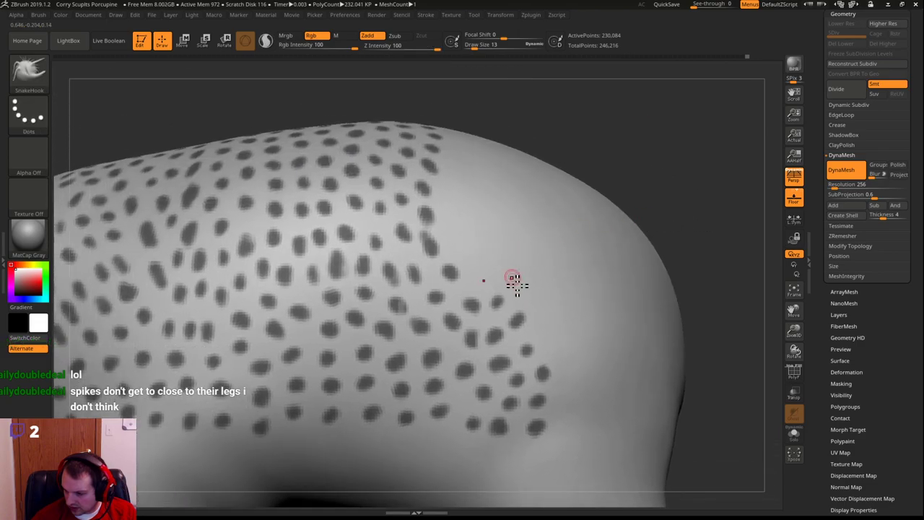
key("ctrl")
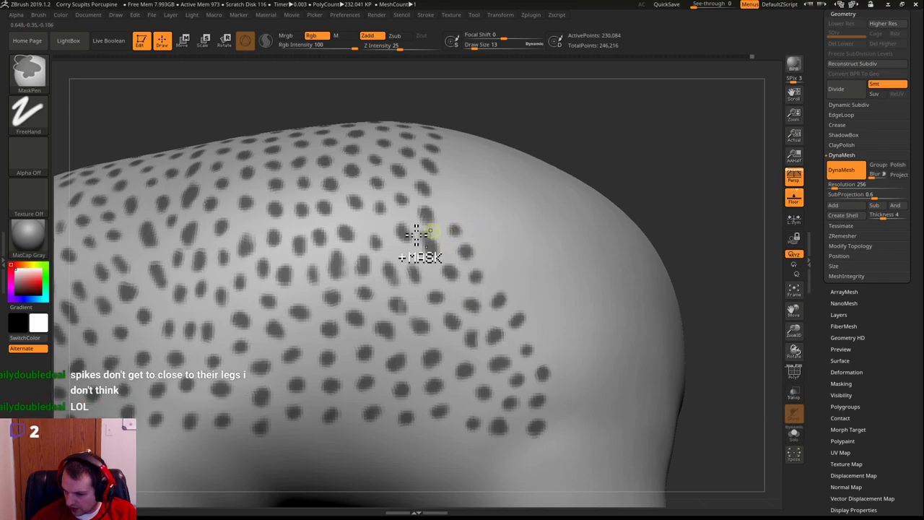
key("ctrl")
key("ctrl+alt")
key("ctrl")
Continue the rear-edge column of masked dots higher up the side of the back
mouse_move(593, 85)
left_mouse_down()
mouse_move(592, 99)
mouse_move(458, 231)
left_mouse_up()
key("ctrl")
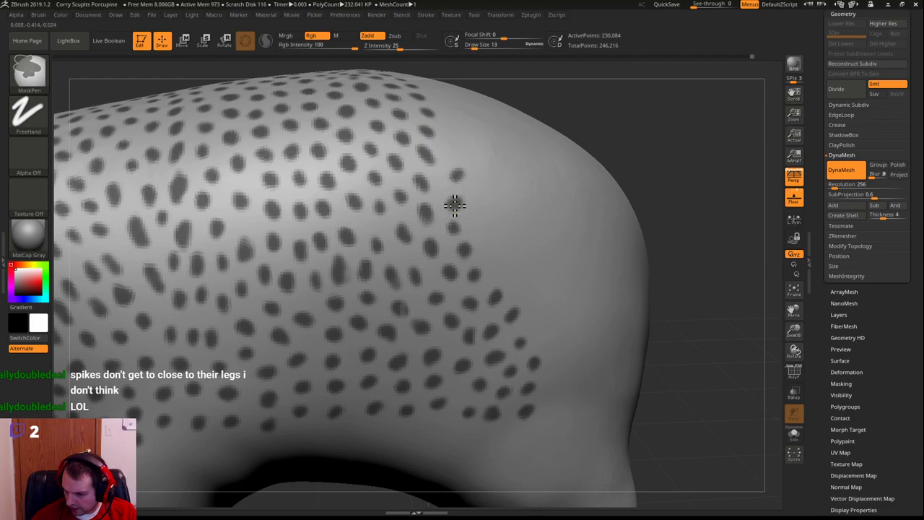
key("ctrl")
mouse_move(673, 127)
left_mouse_down()
mouse_move(651, 225)
mouse_move(592, 176)
mouse_move(444, 243)
mouse_move(454, 265)
left_mouse_up()
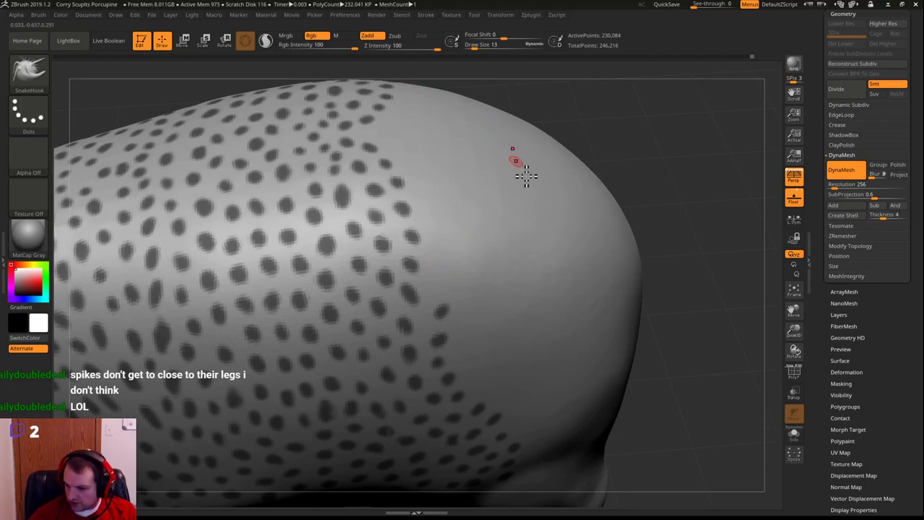
Save the project with the whole porcupine in view
mouse_move(636, 166)
left_mouse_down()
mouse_move(644, 146)
mouse_move(600, 157)
mouse_move(573, 214)
mouse_move(584, 228)
mouse_move(637, 232)
mouse_move(553, 232)
left_mouse_up()
key("ctrl")
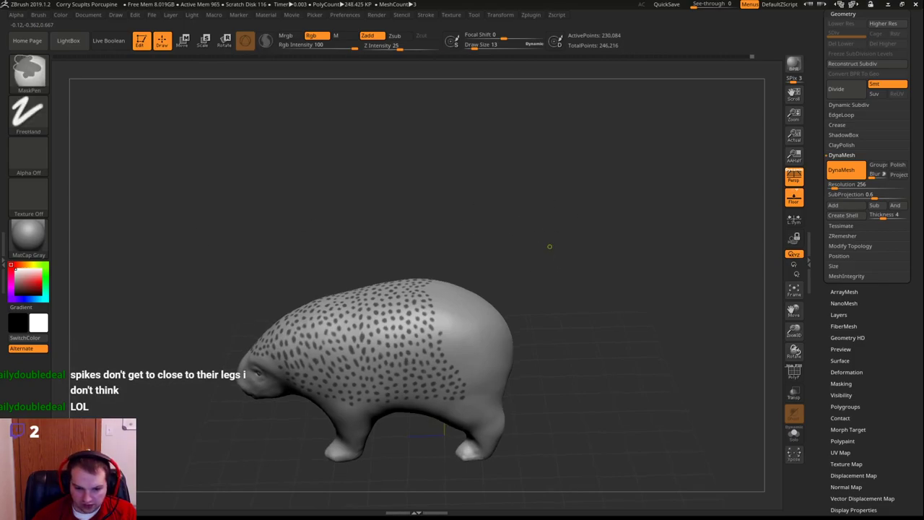
key("ctrl+s")
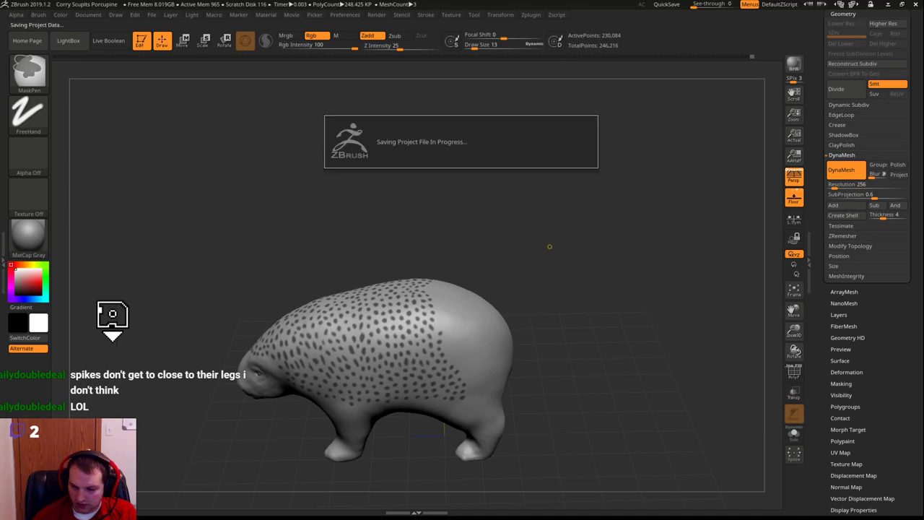
Mask more staggered dots behind the pattern's rear edge, running up the rump toward the spine
left_click_drag(531, 223, 529, 245)
left_click_drag(553, 278, 456, 382)
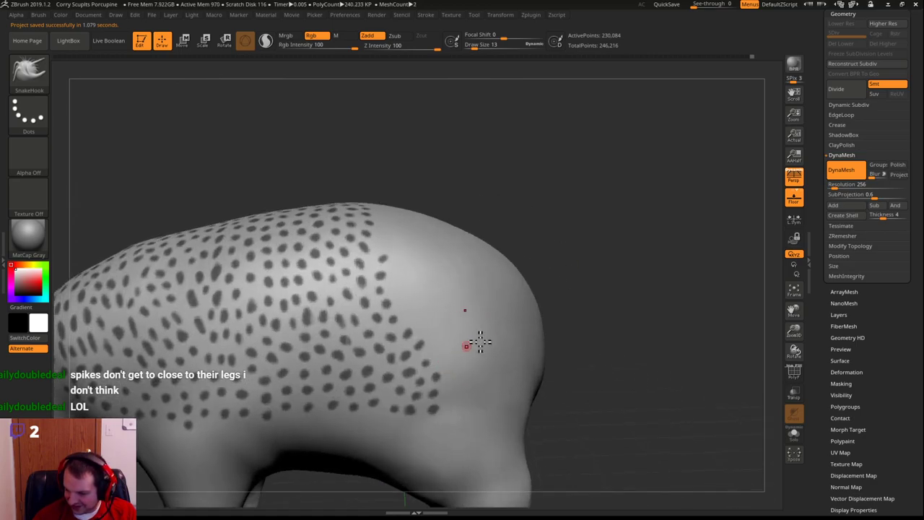
mouse_move(526, 189)
left_mouse_down()
mouse_move(549, 212)
mouse_move(613, 235)
mouse_move(555, 210)
mouse_move(552, 233)
left_mouse_up()
key("ctrl")
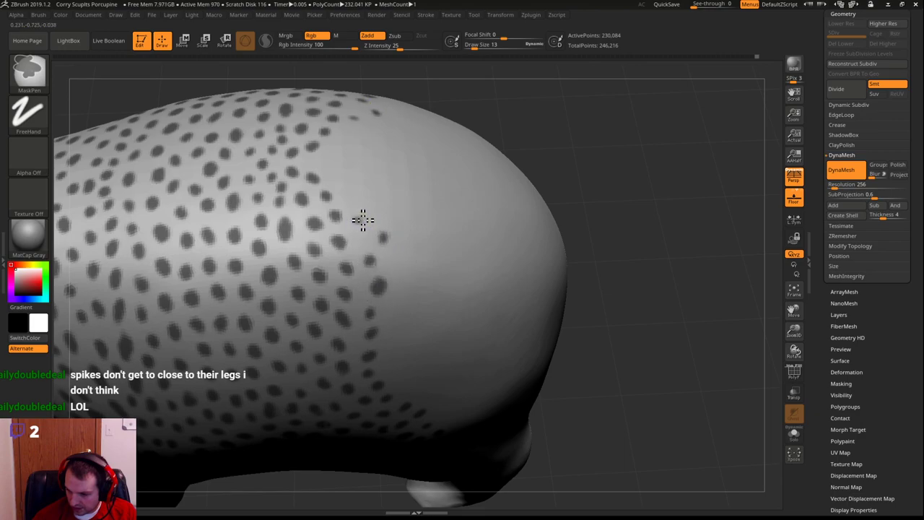
Fill the gap across the spine at the pattern's rear edge with staggered masked dots
left_click(350, 186, "ctrl")
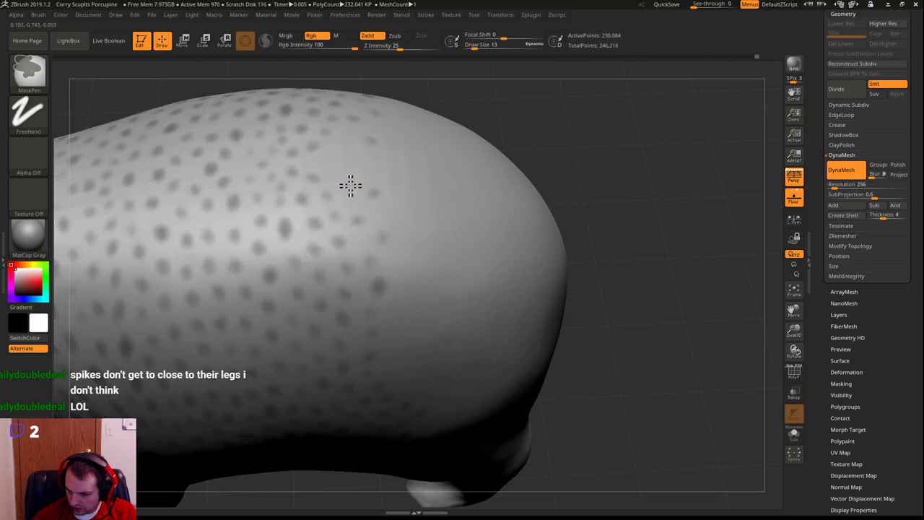
left_click(426, 175, "ctrl+alt")
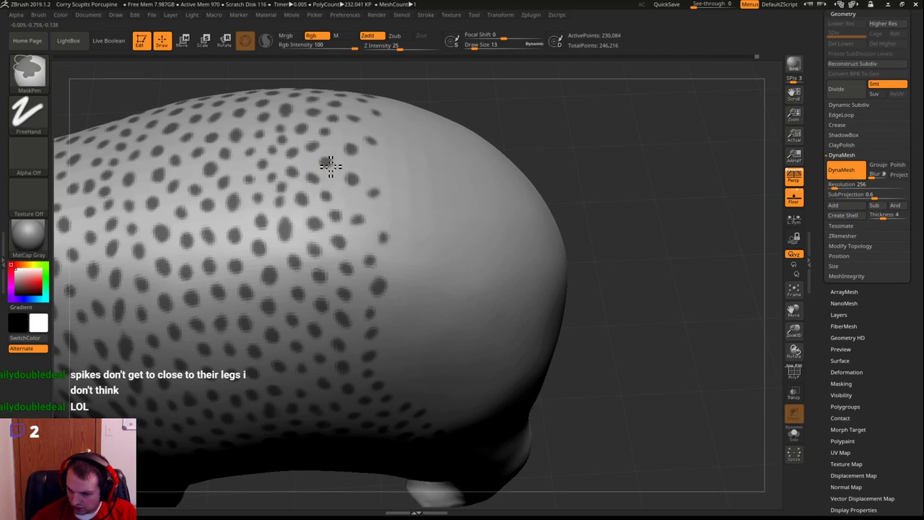
left_click(375, 163, "ctrl")
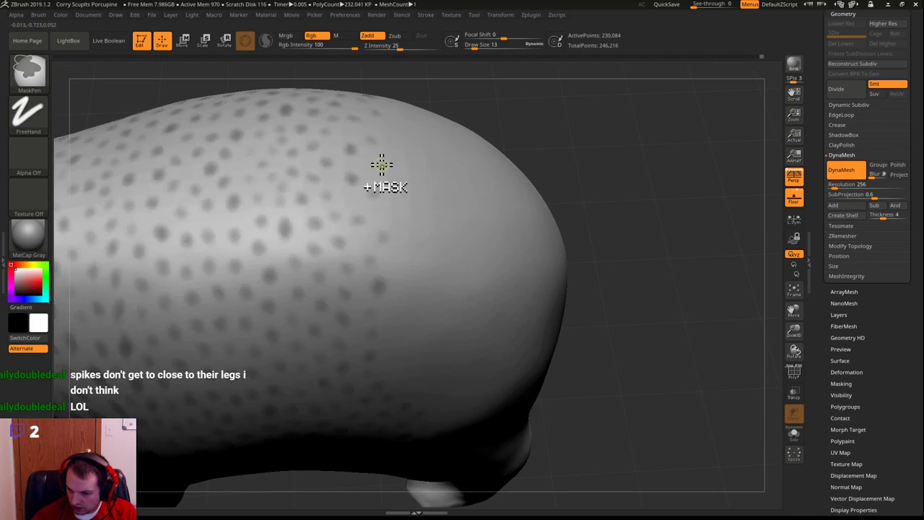
key("ctrl+z")
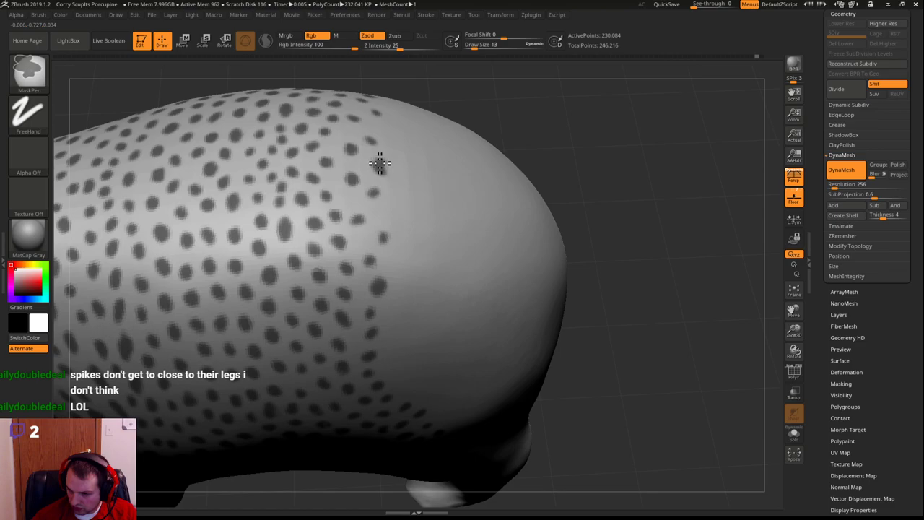
left_click_drag(576, 107, 535, 130)
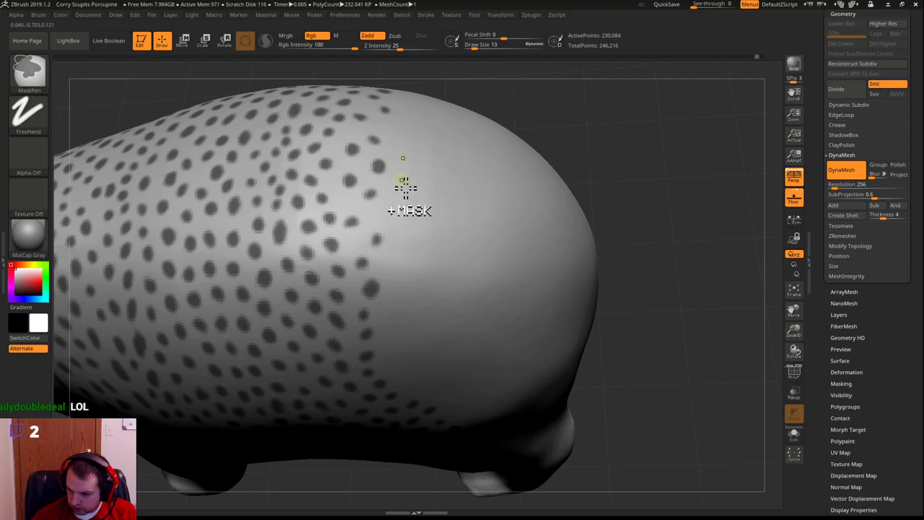
left_click_drag(603, 100, 669, 157)
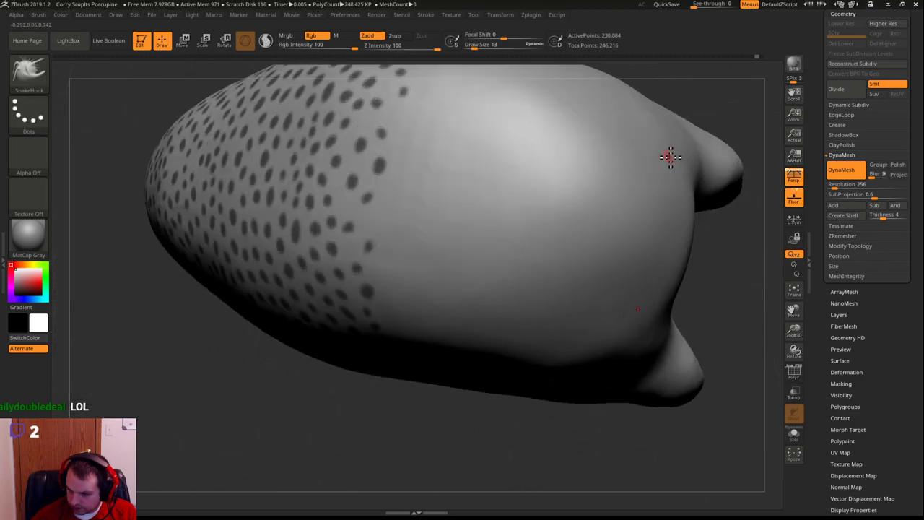
Mask staggered rows of dots across the spine behind the pattern's rear edge, starting the next row on the upper rump
left_click_drag(720, 104, 454, 161)
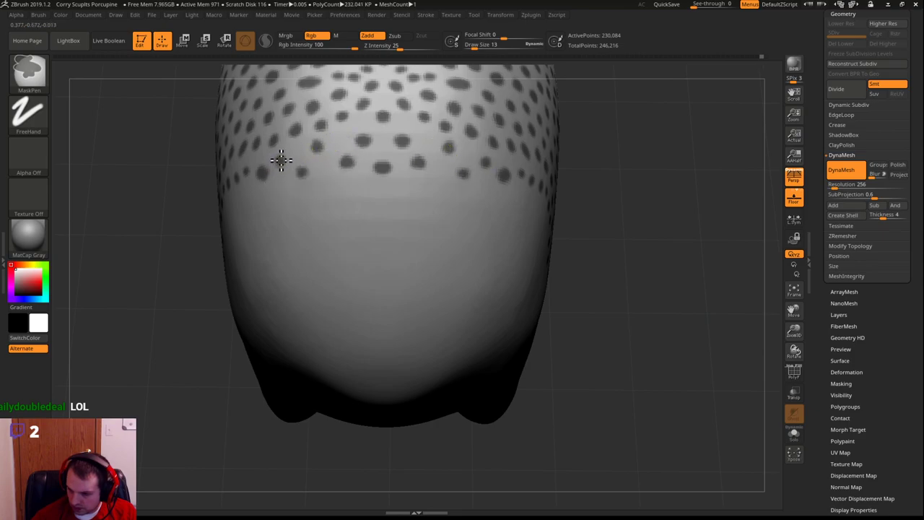
left_click(324, 182, "ctrl")
key("ctrl+z")
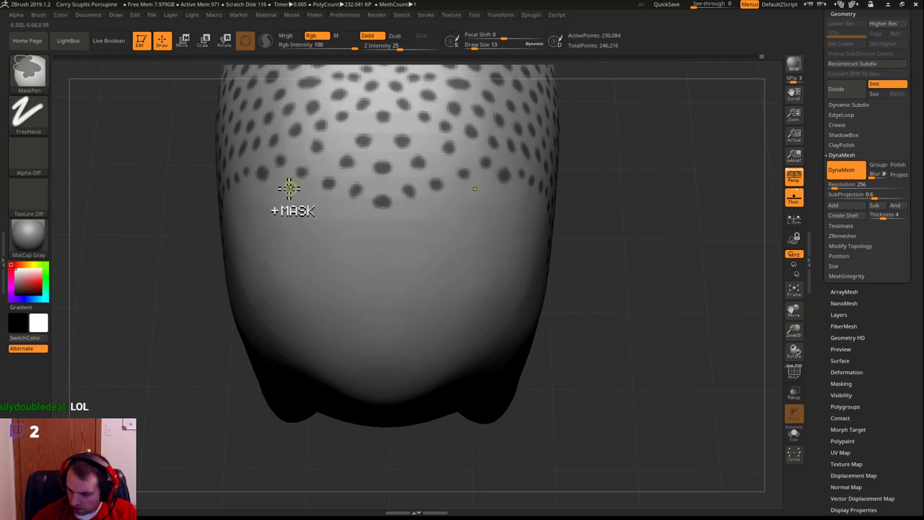
left_click(310, 201, "ctrl")
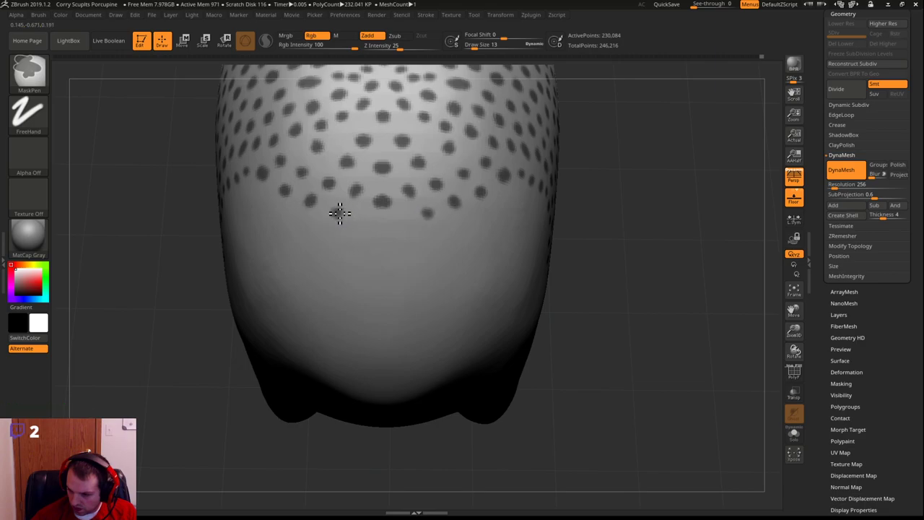
left_click(363, 221, "ctrl")
left_click(332, 236, "ctrl")
left_click(305, 232, "ctrl")
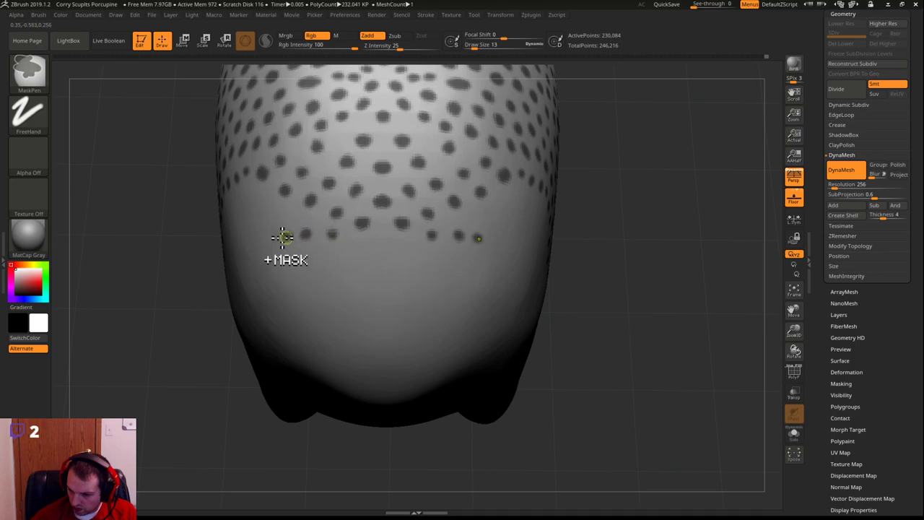
Extend the rearmost row of masked dots outward from the spine toward the side of the rump
left_click(266, 239)
key("ctrl+z")
left_click(286, 236, "ctrl")
left_click(266, 242, "ctrl")
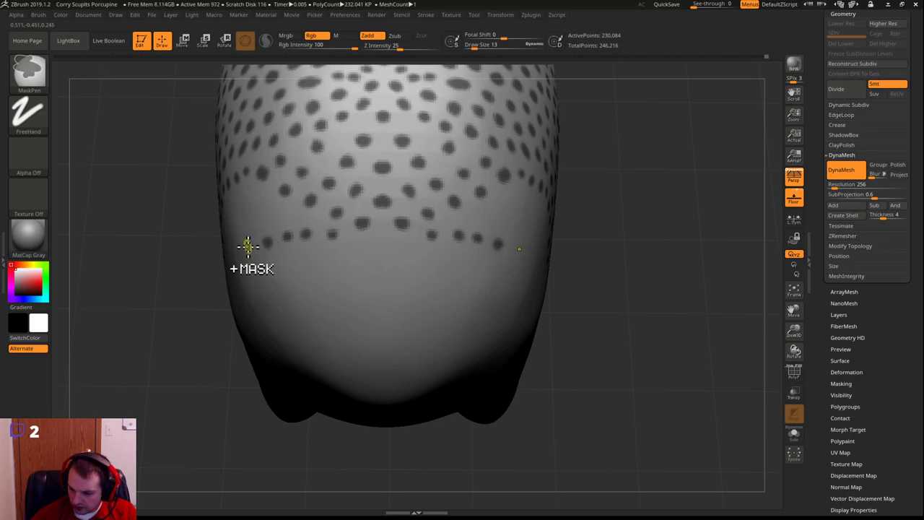
key("ctrl")
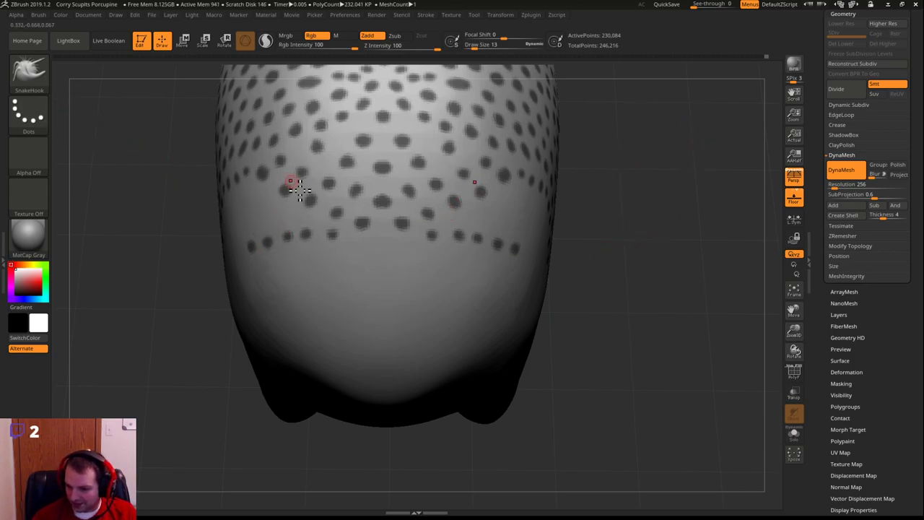
Continue the rearmost row of masked dots down to the existing flank dots and fill the bare area in front of it
left_click_drag(622, 231, 577, 245)
key("ctrl")
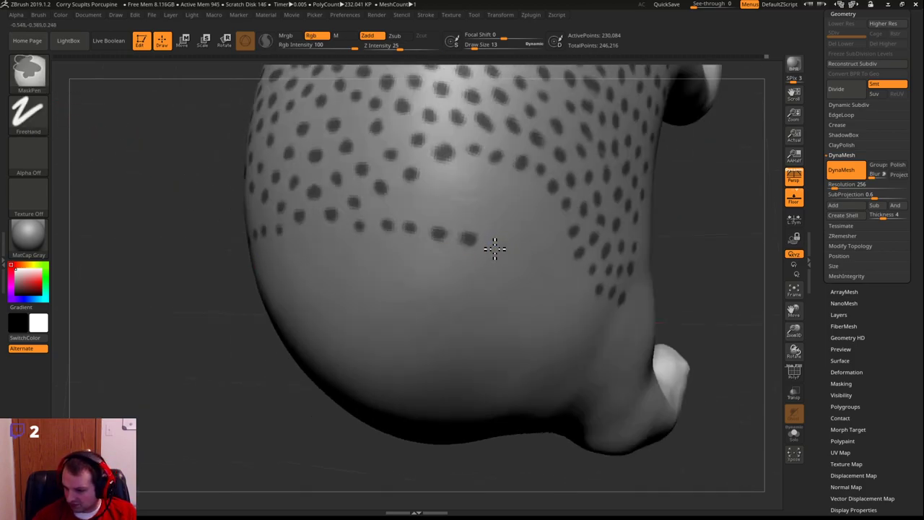
left_click(498, 244, "ctrl+alt")
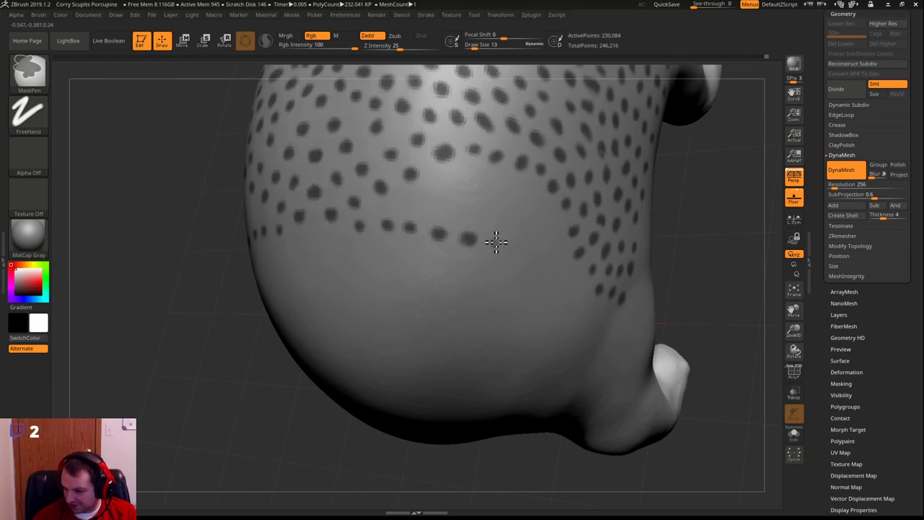
left_click(515, 251, "ctrl")
left_click(538, 260, "ctrl")
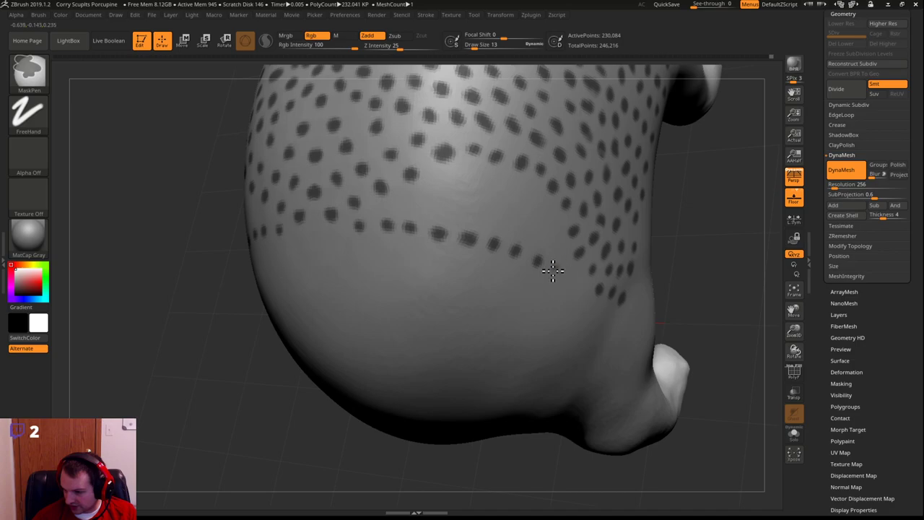
left_click(554, 272, "ctrl")
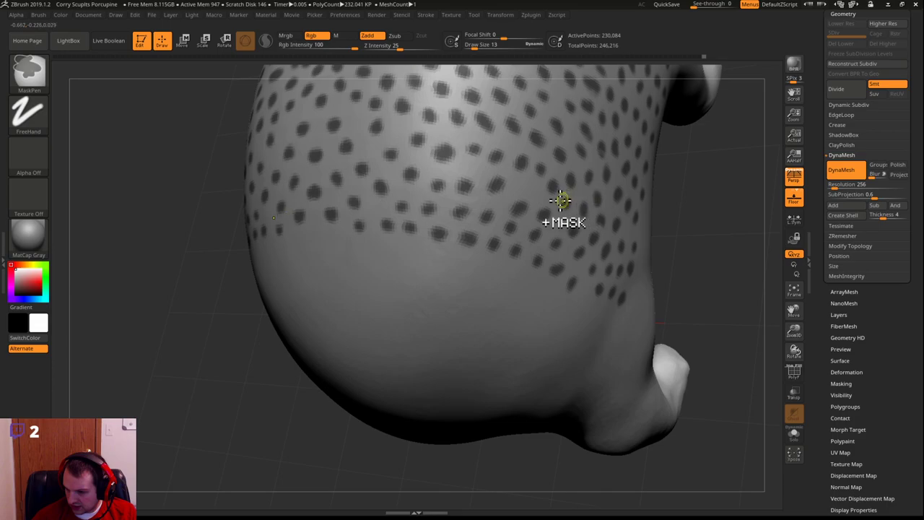
Mask another staggered row of dots behind the rear edge along the side of the rump and save the project
left_click_drag(690, 229, 576, 247)
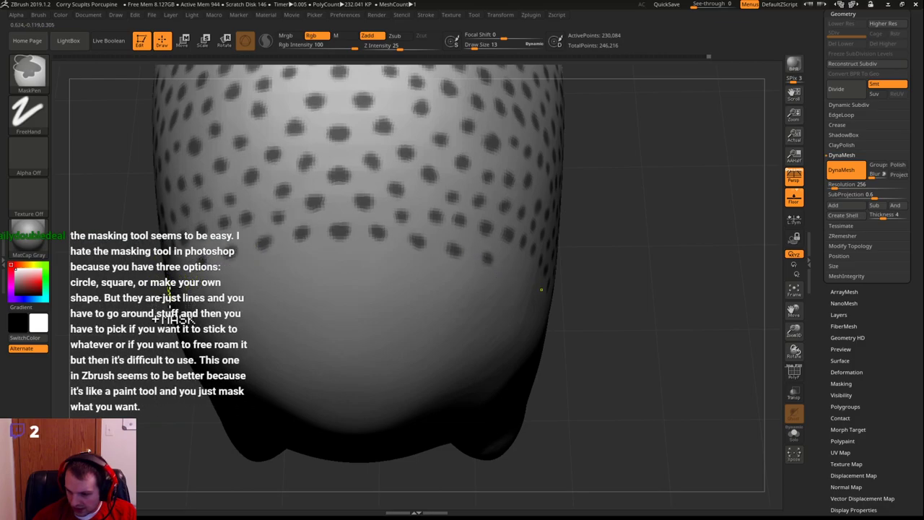
left_click_drag(142, 377, 160, 376)
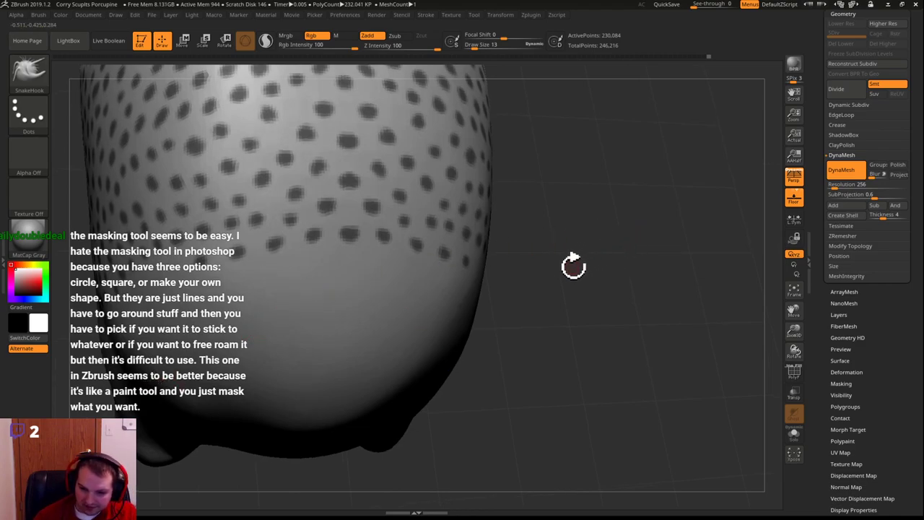
left_click_drag(576, 269, 618, 253)
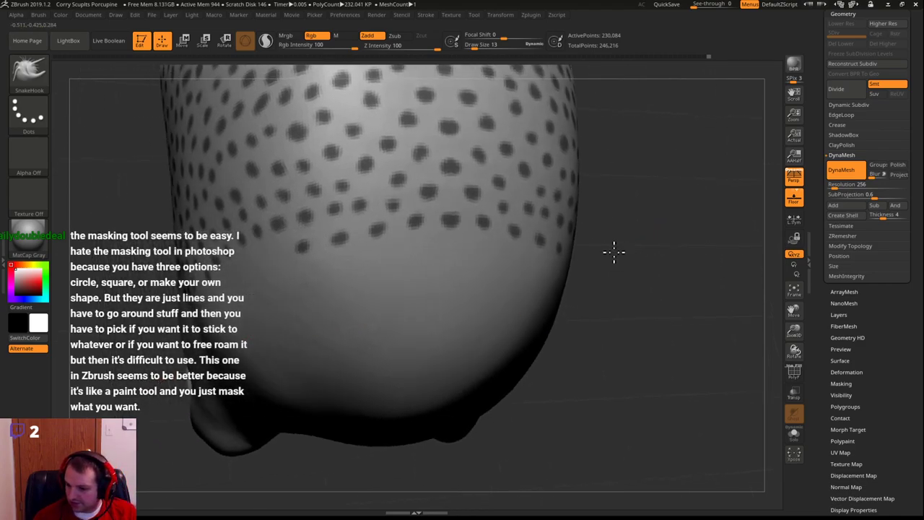
key("ctrl")
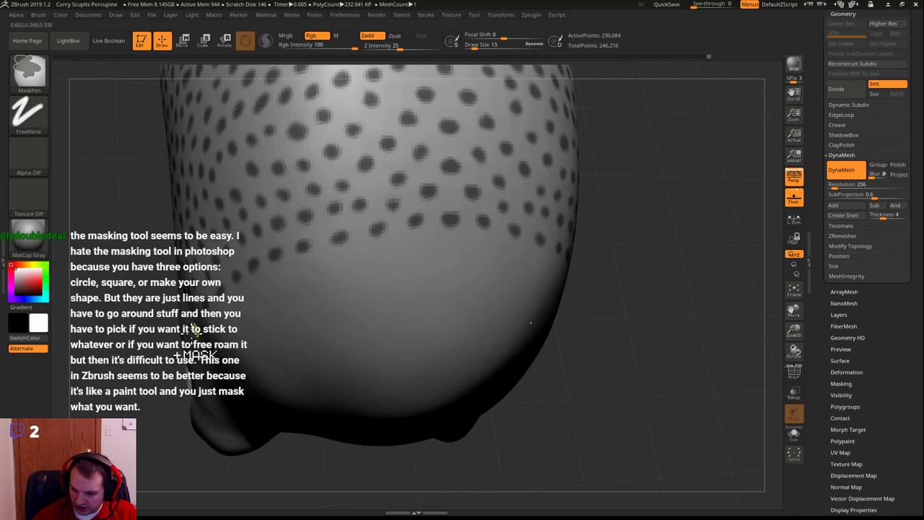
key("ctrl")
left_click_drag(144, 342, 157, 325)
key("ctrl")
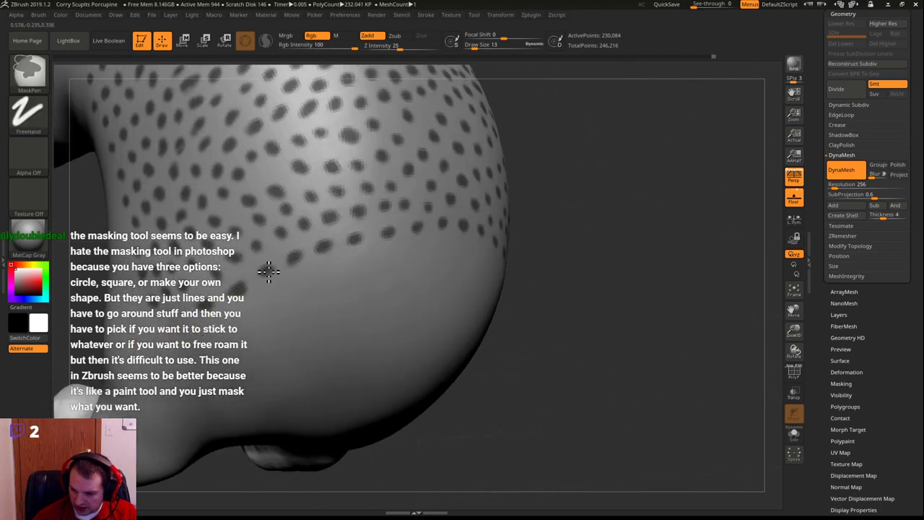
key("ctrl")
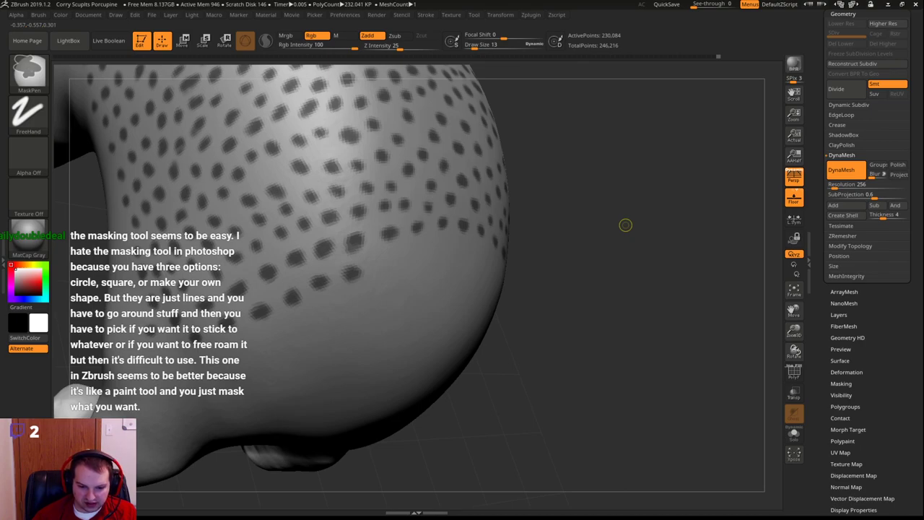
key("ctrl+s")
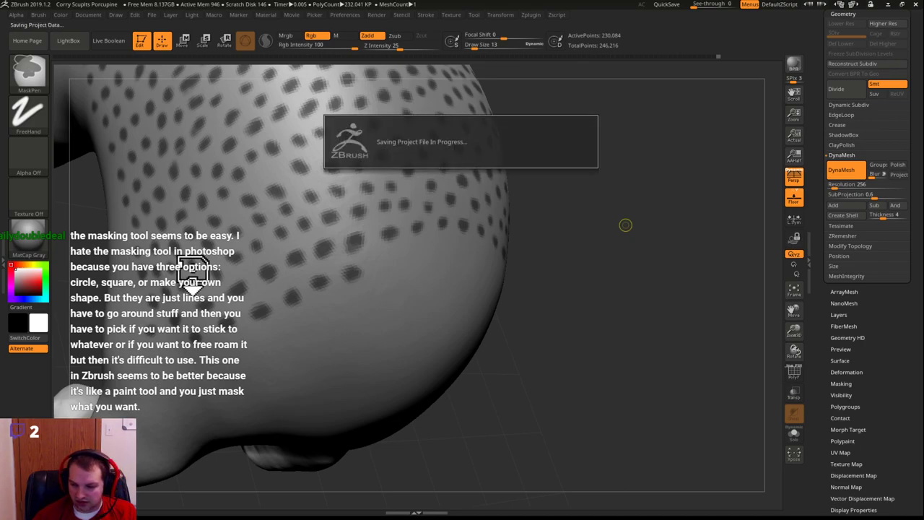
Fill the pattern's rear edge across the spine with masked dots and join them to the rows on the rump's sides
mouse_move(681, 216)
left_mouse_down()
mouse_move(506, 204)
mouse_move(522, 252)
mouse_move(539, 239)
mouse_move(479, 254)
mouse_move(446, 248)
mouse_move(514, 269)
left_mouse_up()
mouse_move(539, 310)
left_mouse_down()
mouse_move(563, 253)
mouse_move(543, 278)
mouse_move(536, 267)
mouse_move(570, 274)
mouse_move(539, 249)
mouse_move(557, 254)
mouse_move(550, 275)
left_mouse_up()
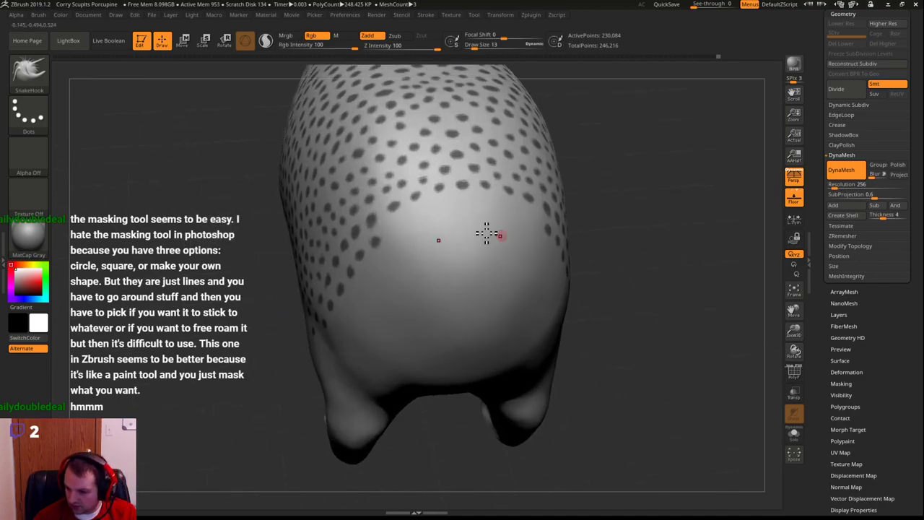
left_click_drag(596, 212, 621, 217, "alt")
key("ctrl")
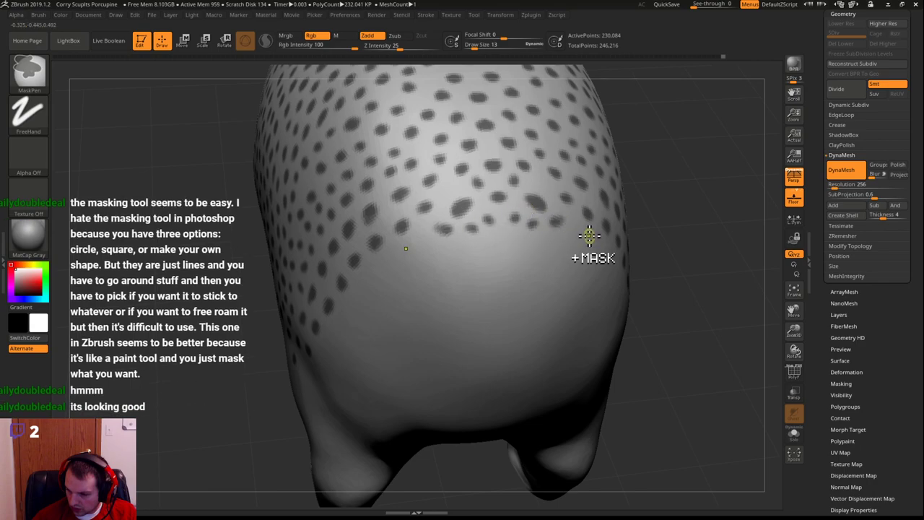
left_click_drag(680, 221, 593, 241)
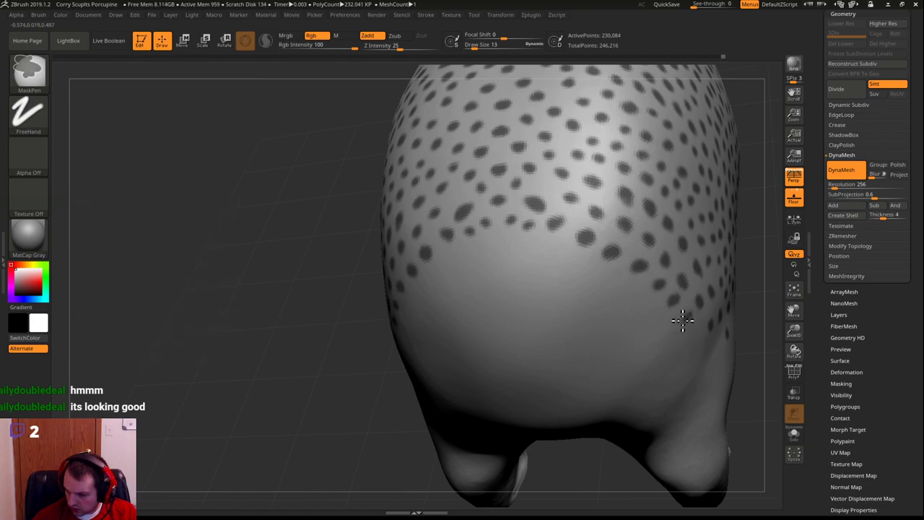
left_click_drag(267, 342, 583, 278)
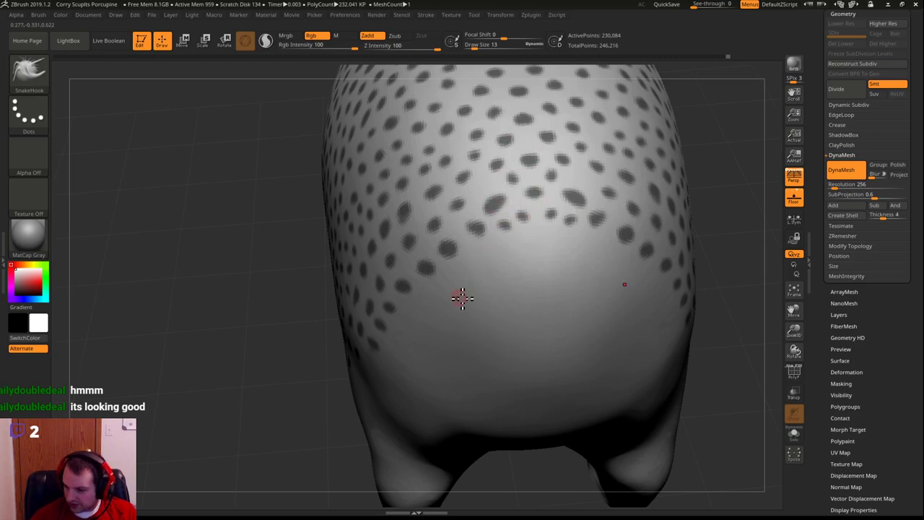
key("ctrl")
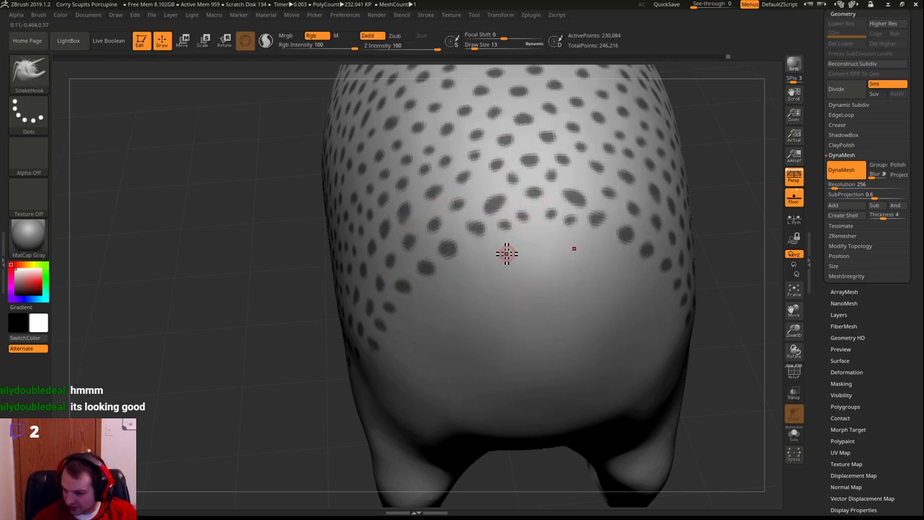
key("ctrl")
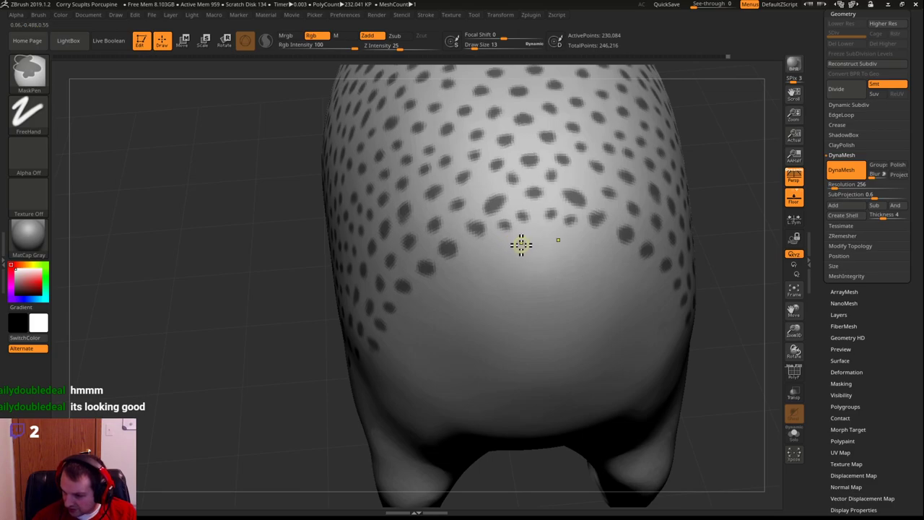
left_click(520, 245, "ctrl")
key("ctrl+z")
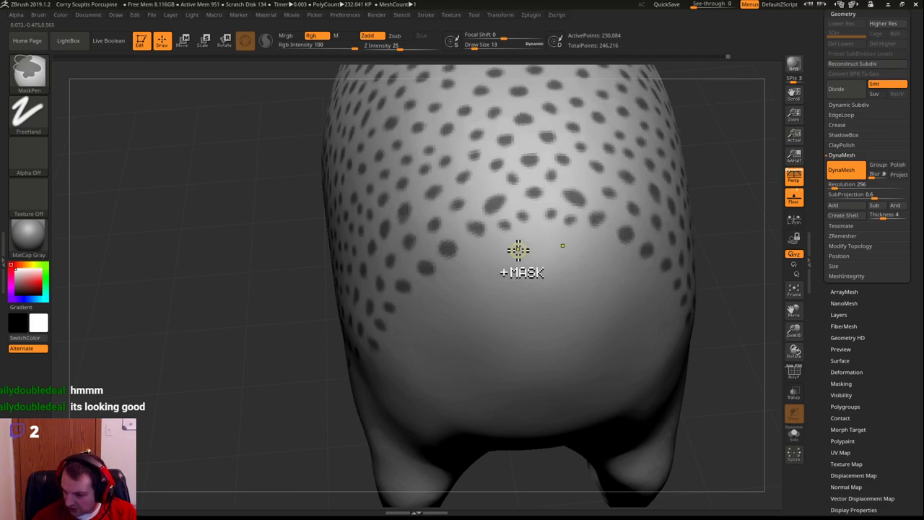
left_click(527, 254, "ctrl")
left_click(510, 286, "ctrl")
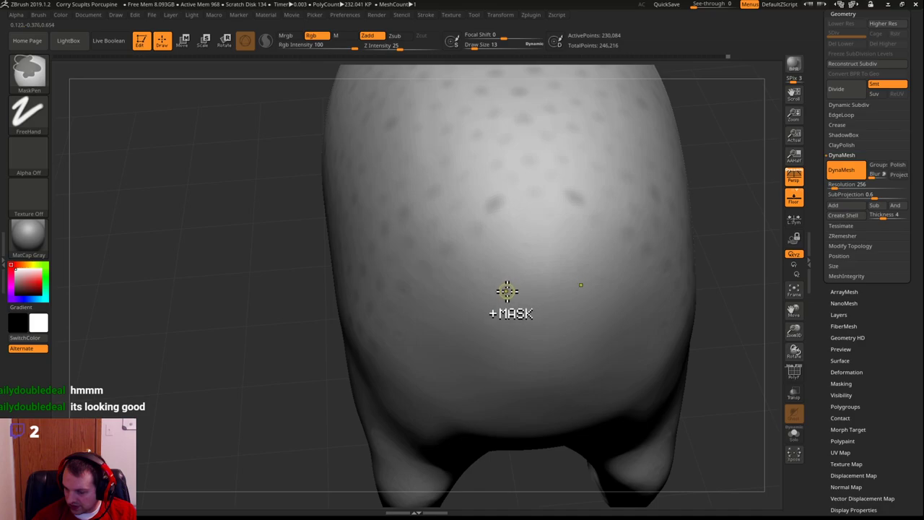
key("ctrl+z")
key("ctrl+z")
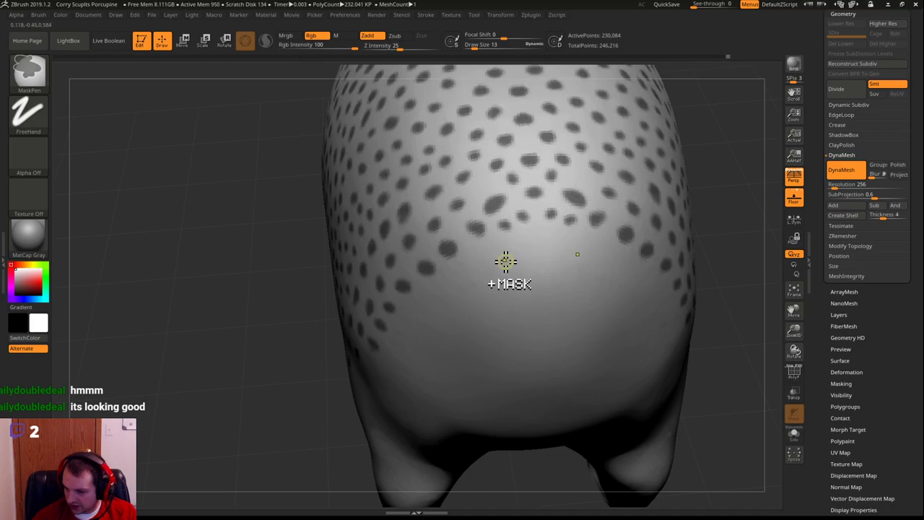
left_click(505, 267, "ctrl")
key("ctrl+z")
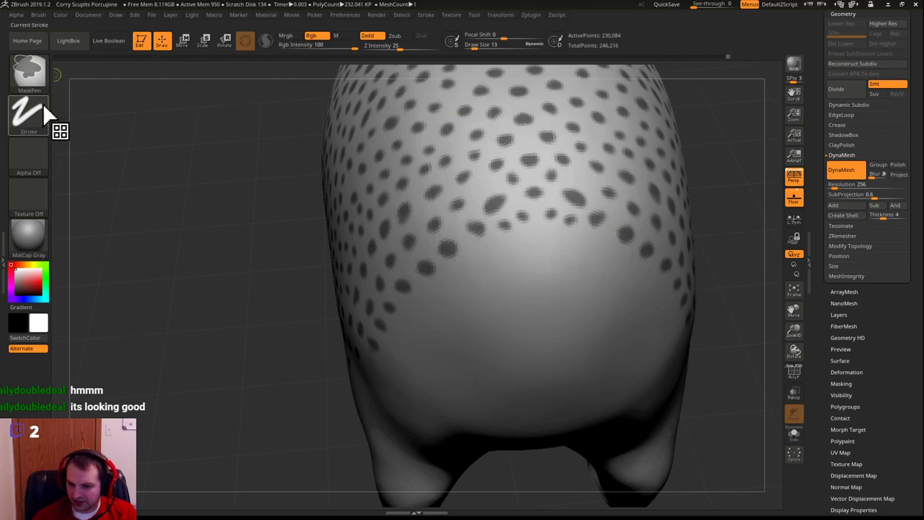
Mask a new row of dots behind the pattern's rear edge, from the spine down the side of the rump
key("ctrl")
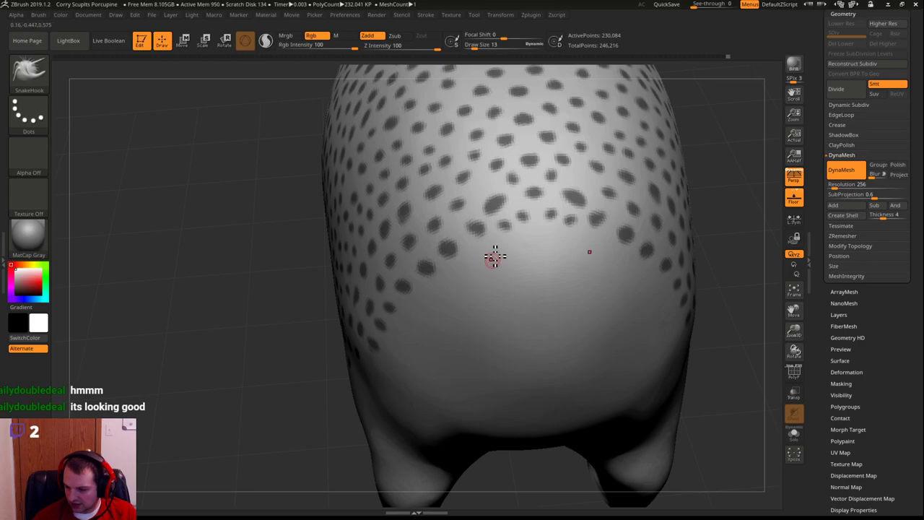
key("ctrl")
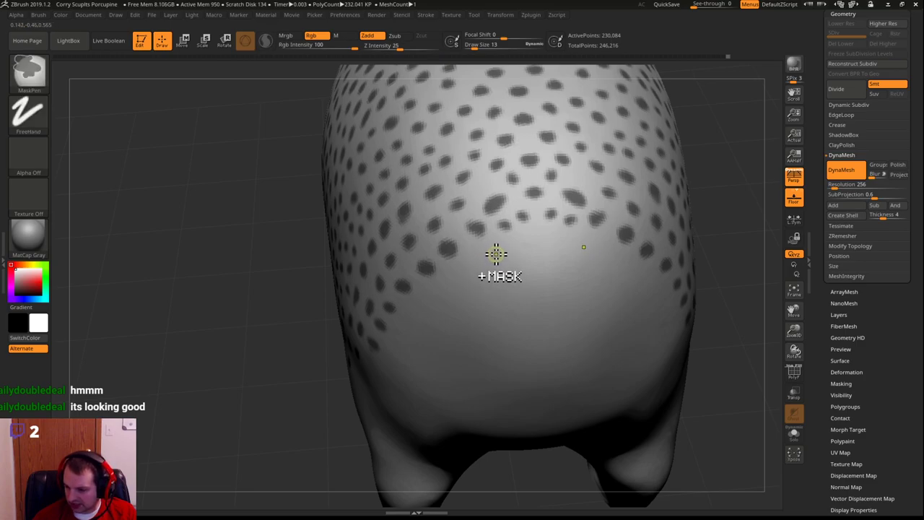
left_click(527, 276, "ctrl")
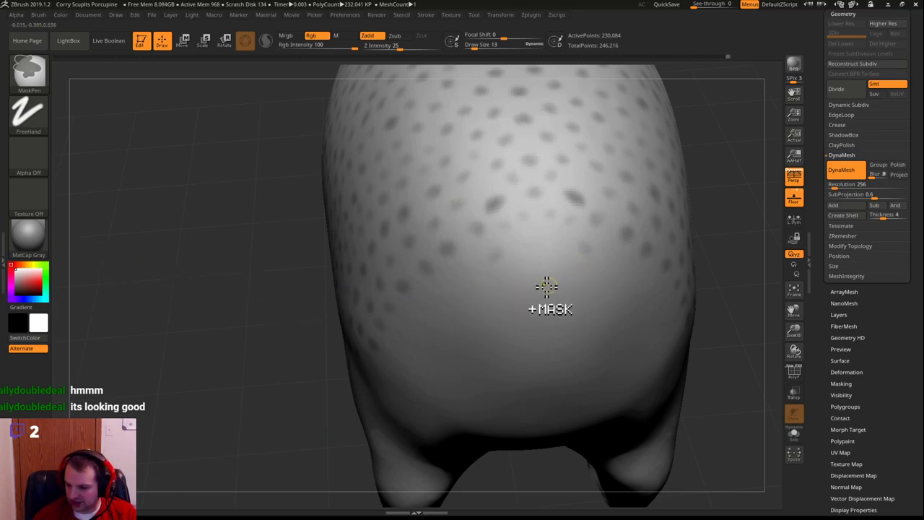
key("ctrl+z")
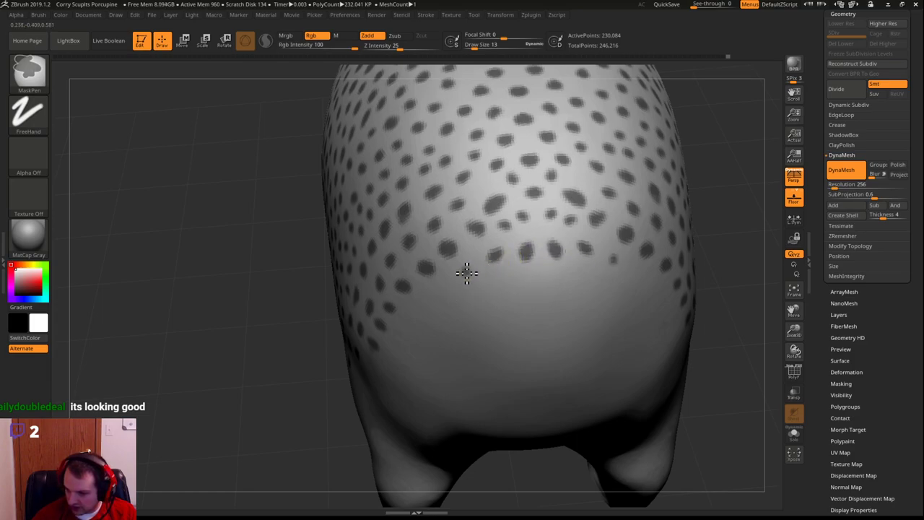
left_click_drag(464, 274, 419, 319, "ctrl")
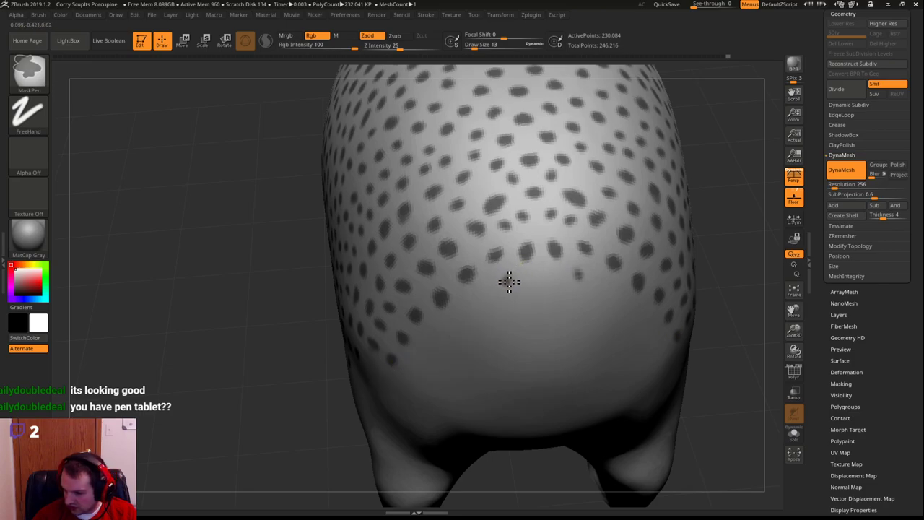
Mask two more staggered rows of dots behind the pattern's rear edge, across the spine and rump, and save the project
left_click_drag(508, 280, 543, 288, "ctrl")
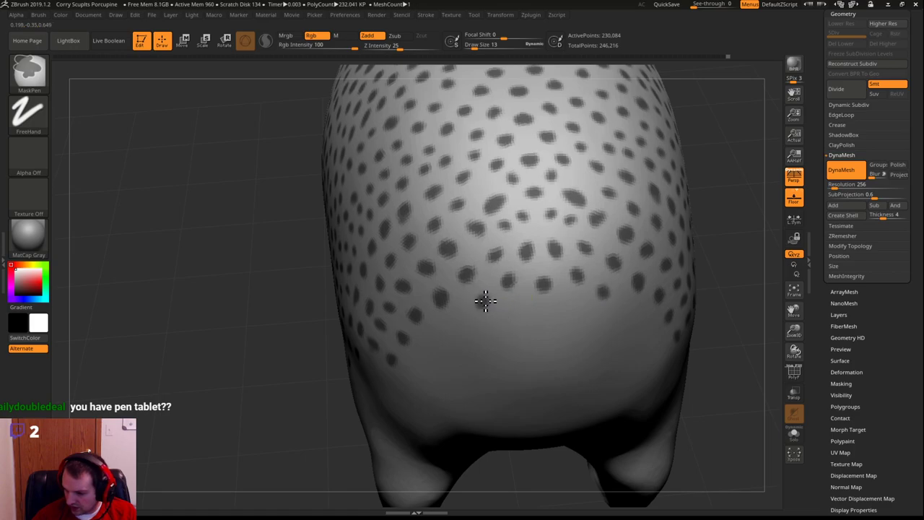
left_click(434, 334, "ctrl")
left_click(448, 345, "ctrl+alt")
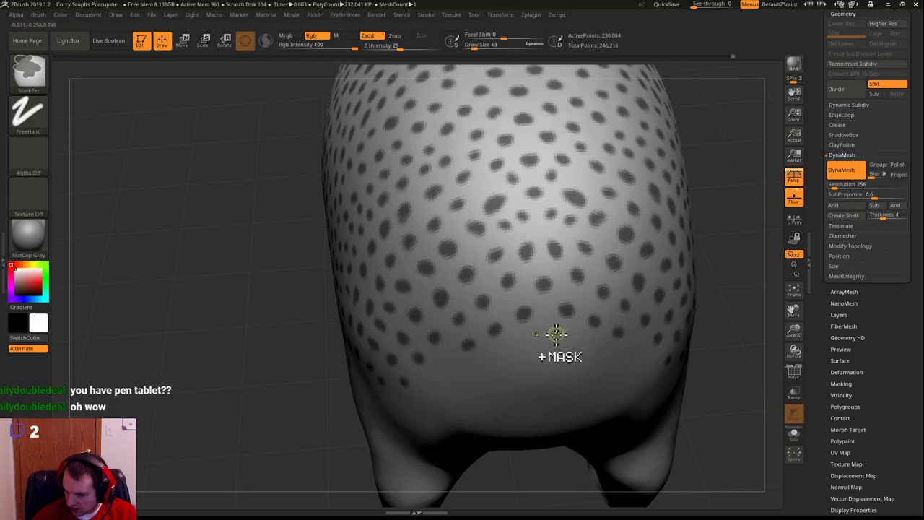
key("ctrl")
mouse_move(731, 197)
left_mouse_down()
mouse_move(722, 192)
mouse_move(536, 288)
left_mouse_up()
key("ctrl")
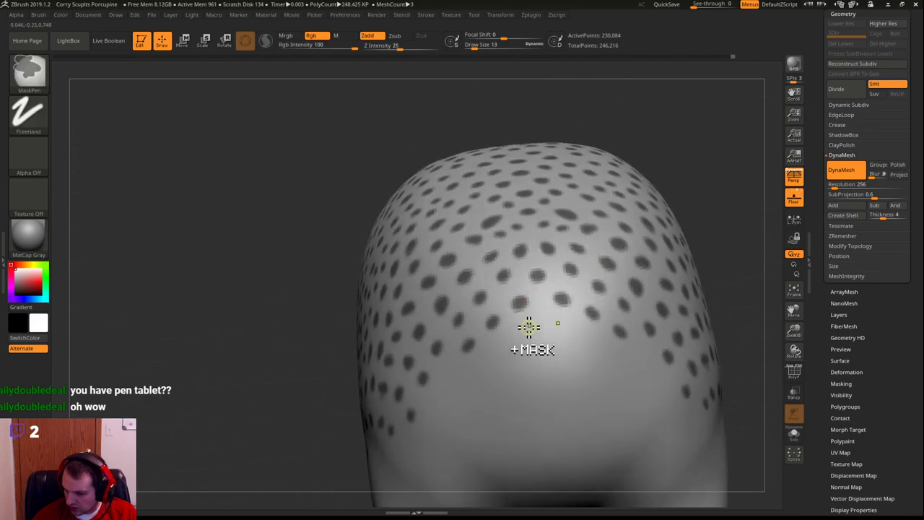
key("ctrl")
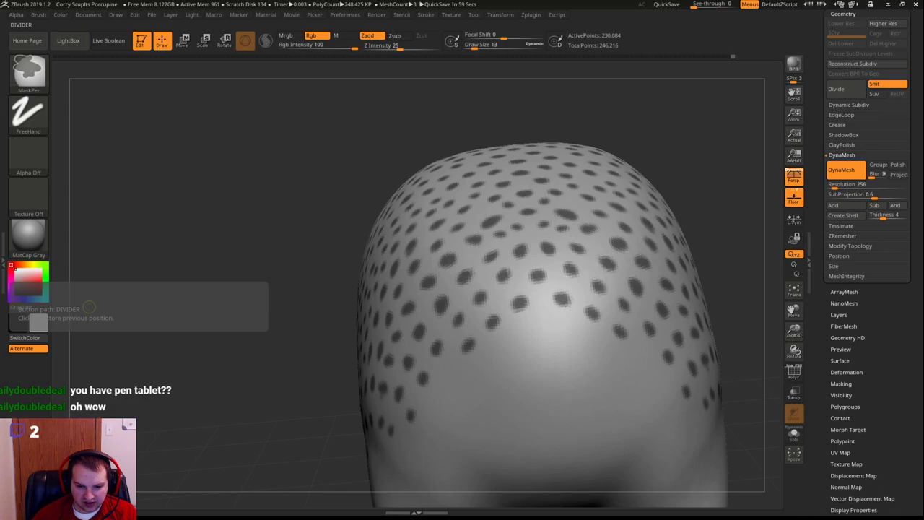
key("ctrl+s")
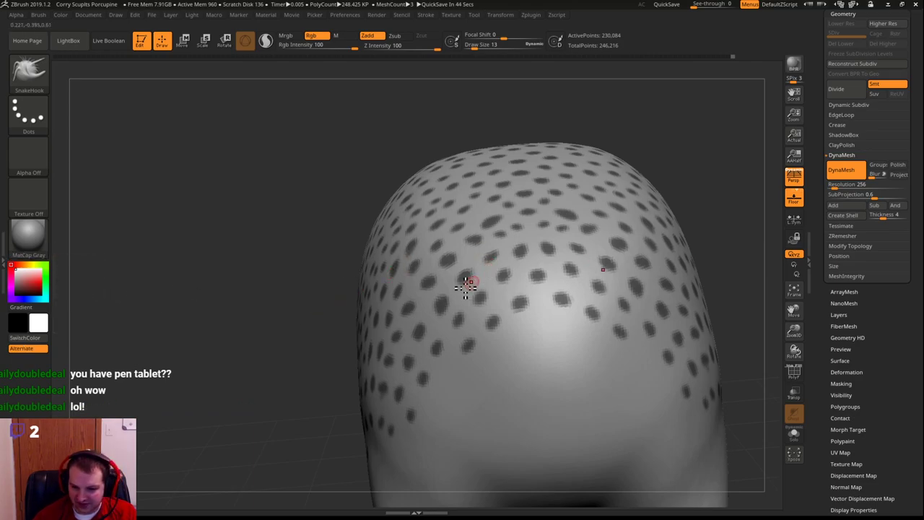
Mask further staggered rows of dots down the back of the rump, filling the gap at the spine between both sides
key("ctrl")
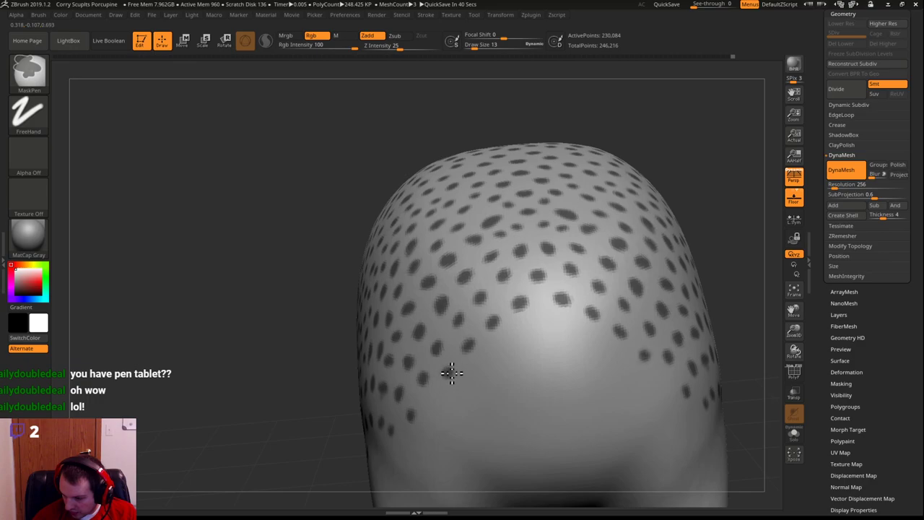
left_click(480, 366, "ctrl")
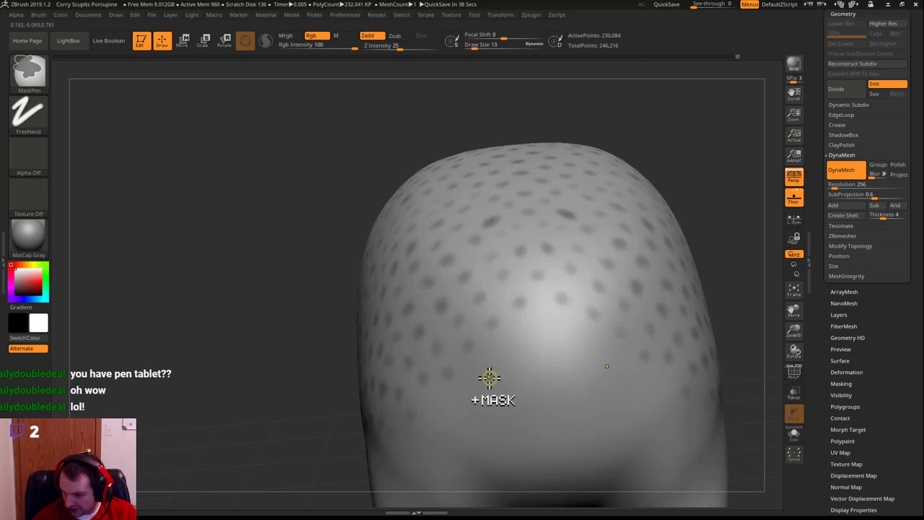
left_click(490, 377, "ctrl+alt")
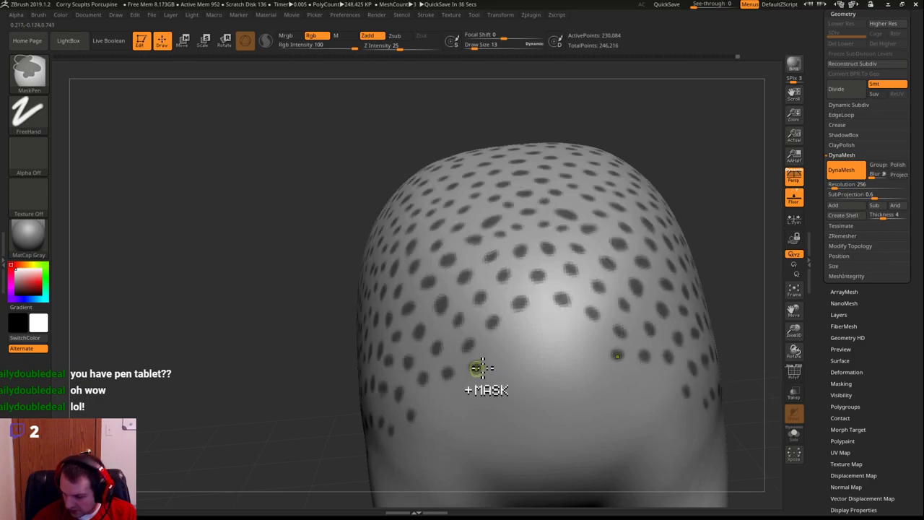
left_click(495, 349, "ctrl")
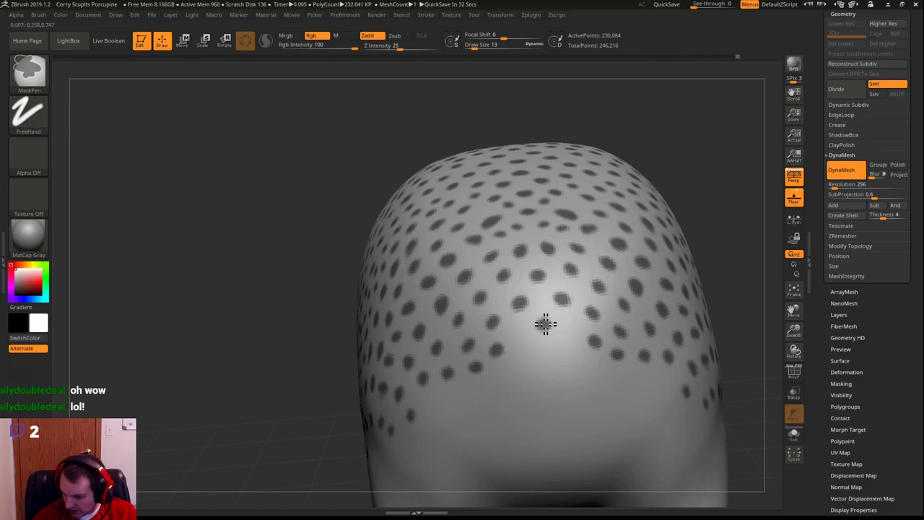
left_click(565, 340, "ctrl")
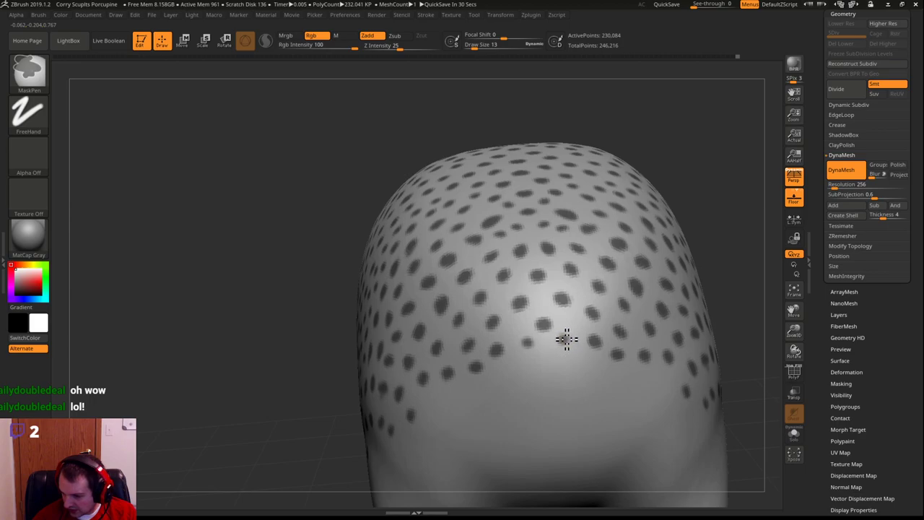
left_click(573, 355, "ctrl")
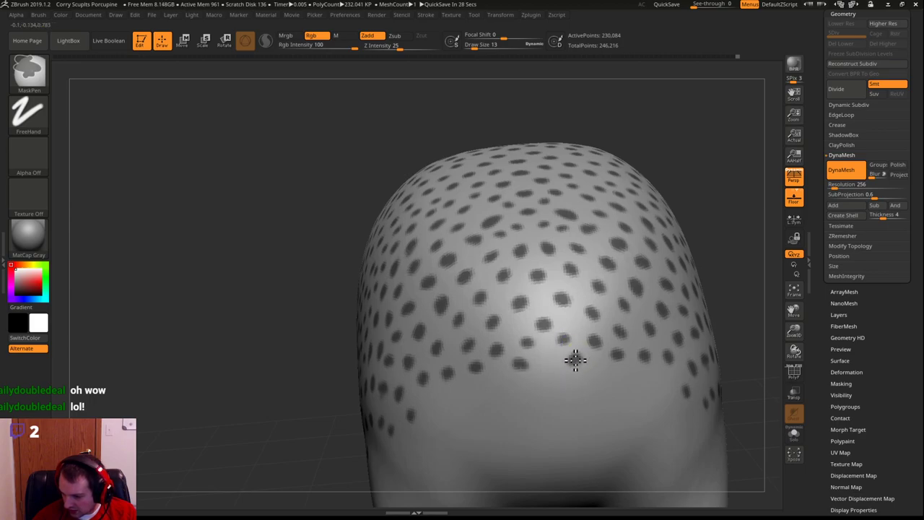
left_click(594, 369, "ctrl")
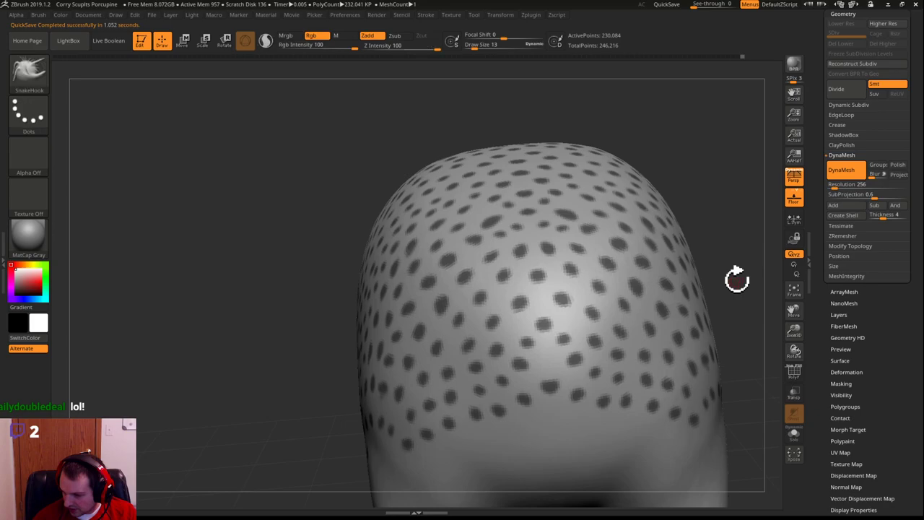
Mask a row of dots beneath the pattern's lower edge along the hip, above the hind leg and around toward the rear
mouse_move(693, 154)
left_mouse_down()
mouse_move(726, 154)
mouse_move(598, 137)
mouse_move(649, 209)
mouse_move(621, 197)
mouse_move(685, 291)
mouse_move(708, 291)
mouse_move(664, 294)
mouse_move(672, 303)
mouse_move(728, 287)
mouse_move(717, 275)
mouse_move(677, 285)
mouse_move(687, 291)
mouse_move(626, 249)
mouse_move(621, 264)
left_mouse_up()
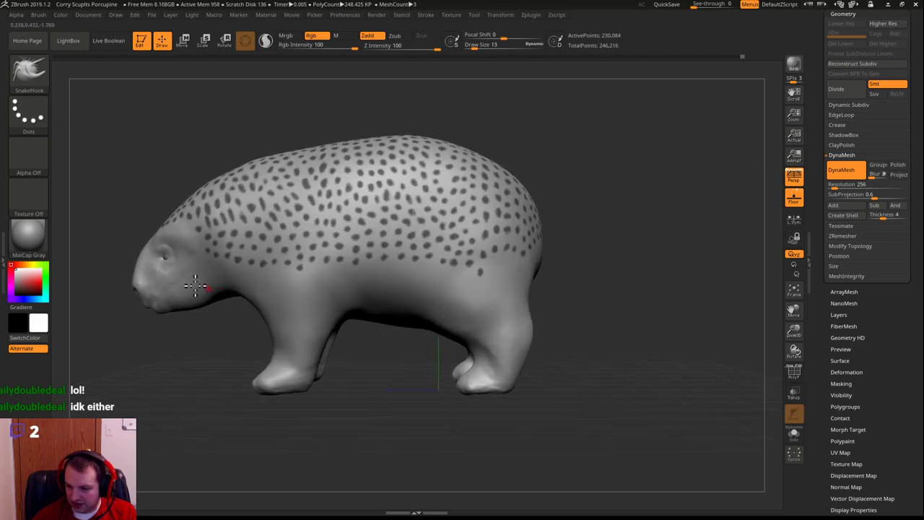
mouse_move(619, 221)
left_mouse_down()
mouse_move(614, 229)
mouse_move(646, 241)
mouse_move(570, 278)
left_mouse_up()
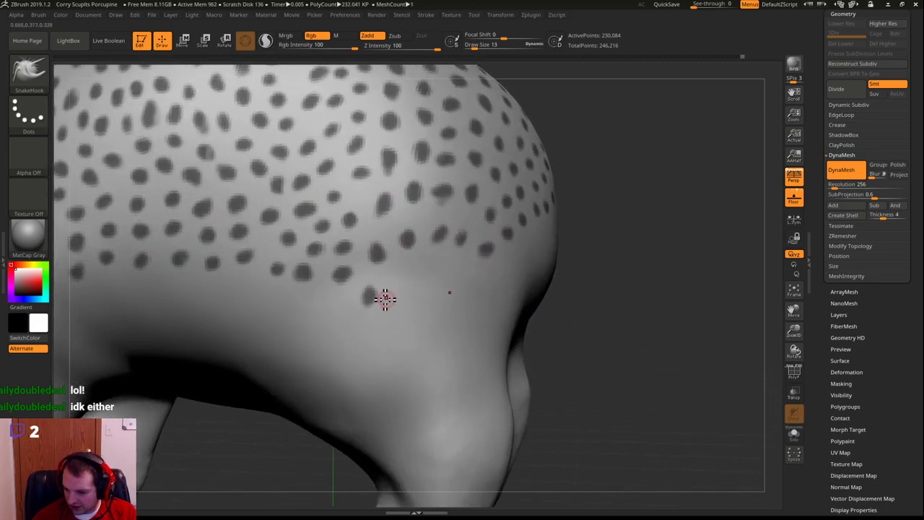
key("ctrl")
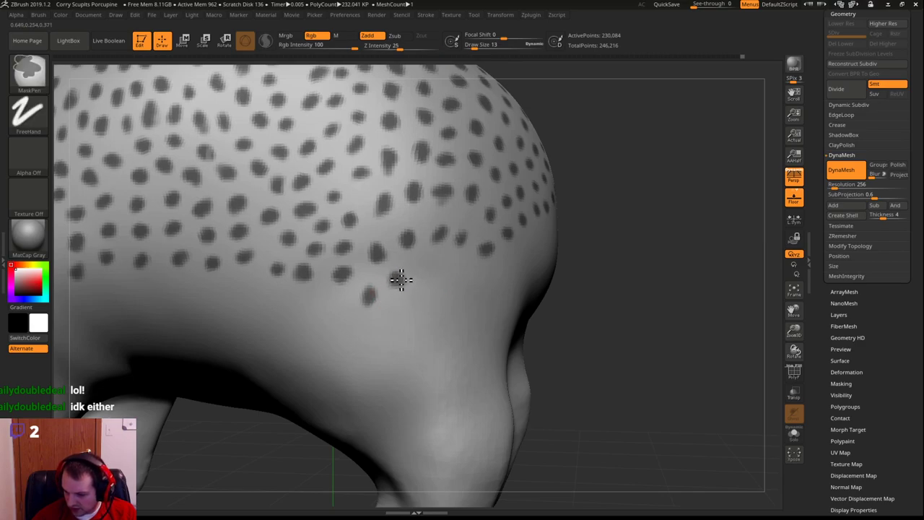
left_click(429, 273, "ctrl")
left_click(470, 279, "ctrl")
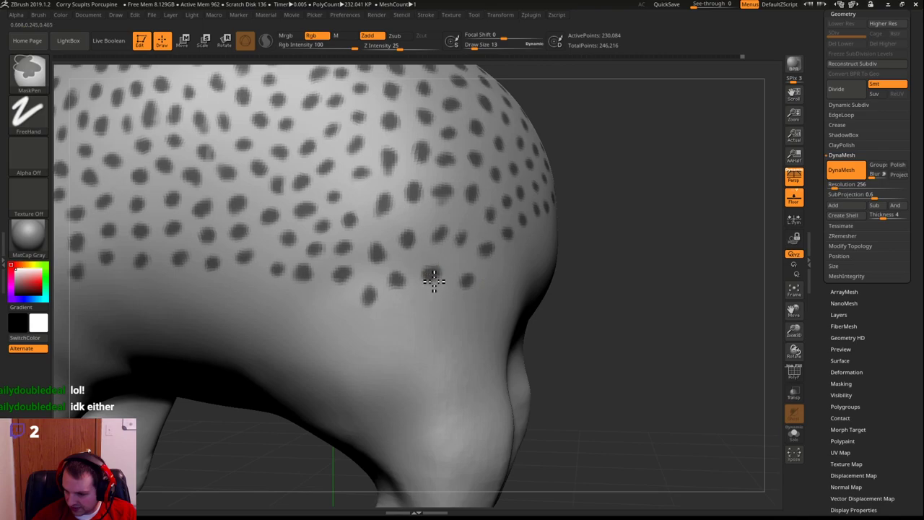
left_click_drag(600, 246, 526, 268)
left_click(523, 260, "ctrl")
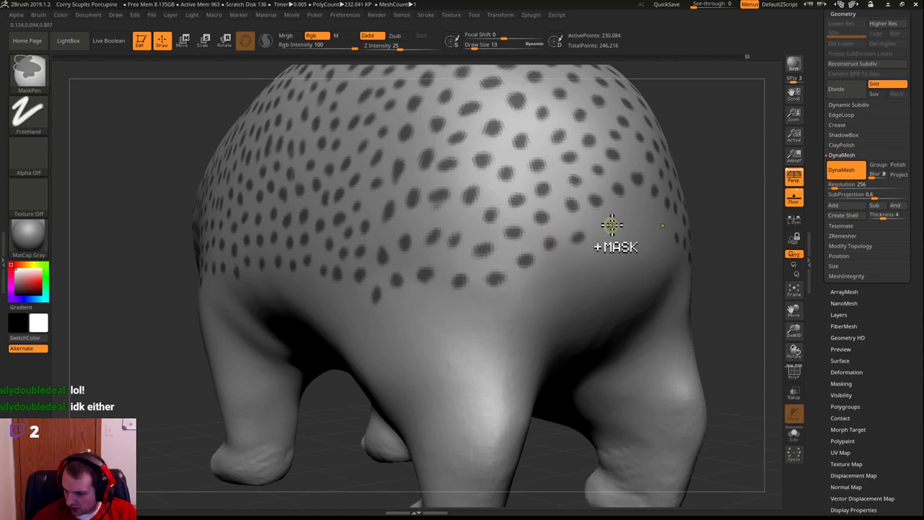
Fill the lower rear centre of the rump with masked dots and continue the lowest row outward to the hip
left_click_drag(727, 204, 678, 173)
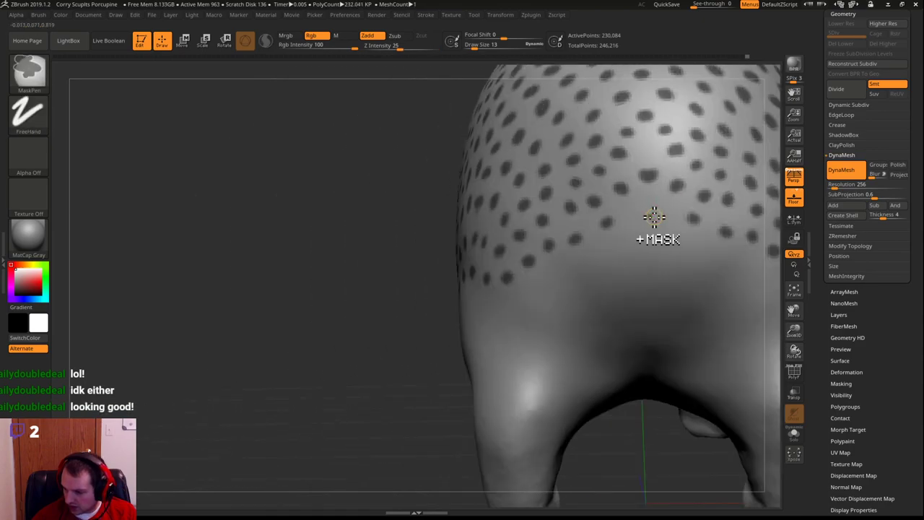
left_click(652, 215, "ctrl")
left_click(652, 215, "ctrl")
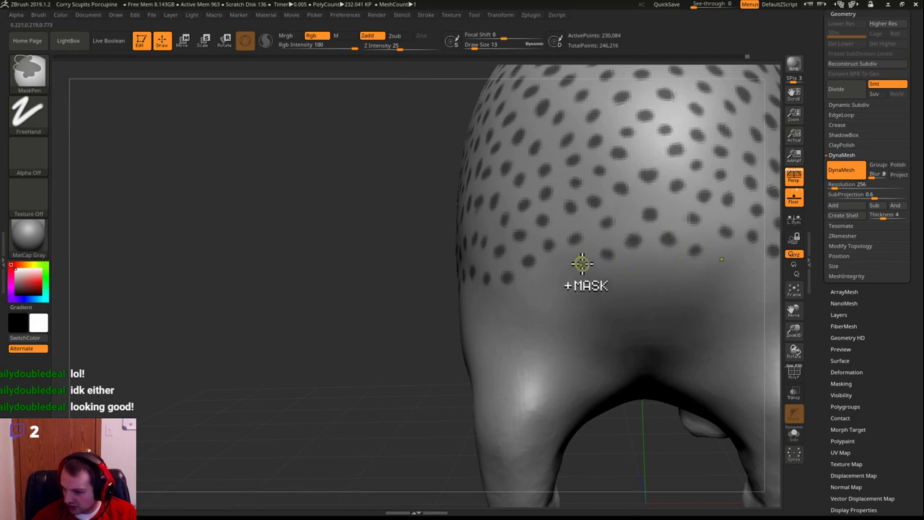
left_click(549, 274, "ctrl")
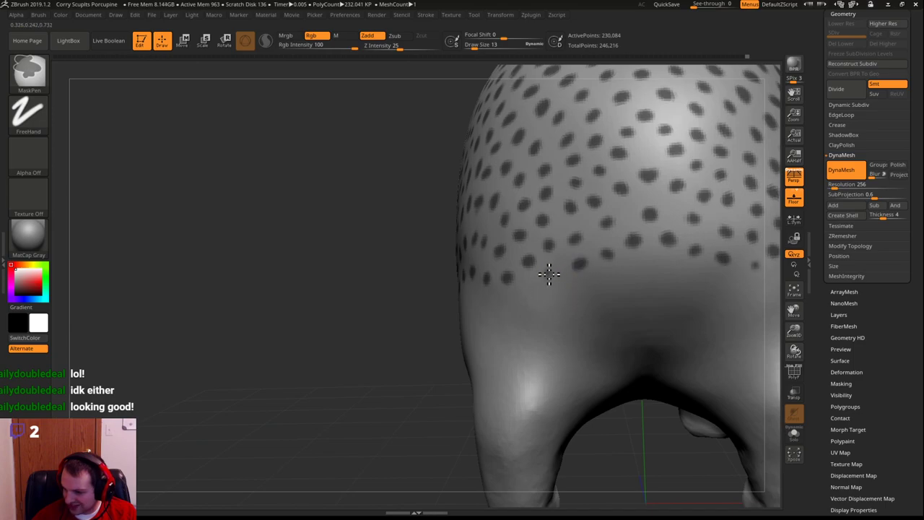
left_click(528, 288, "ctrl")
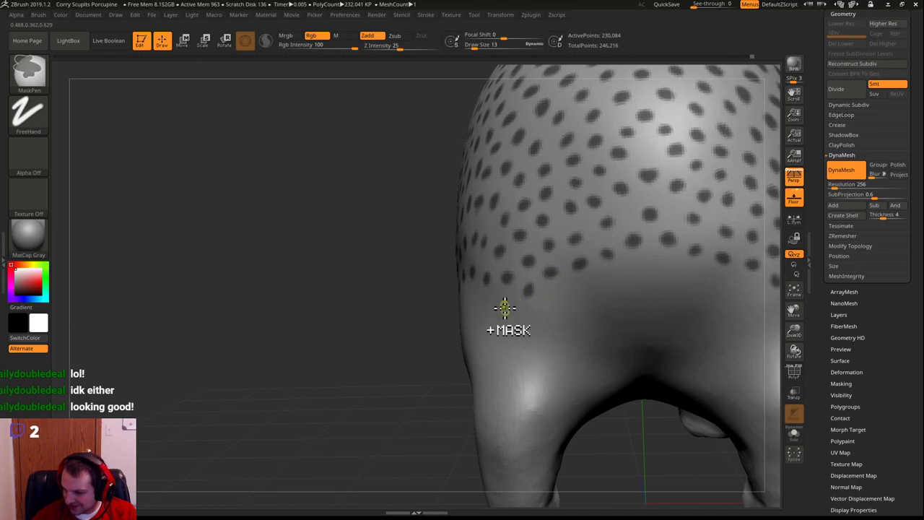
left_click(501, 301, "ctrl")
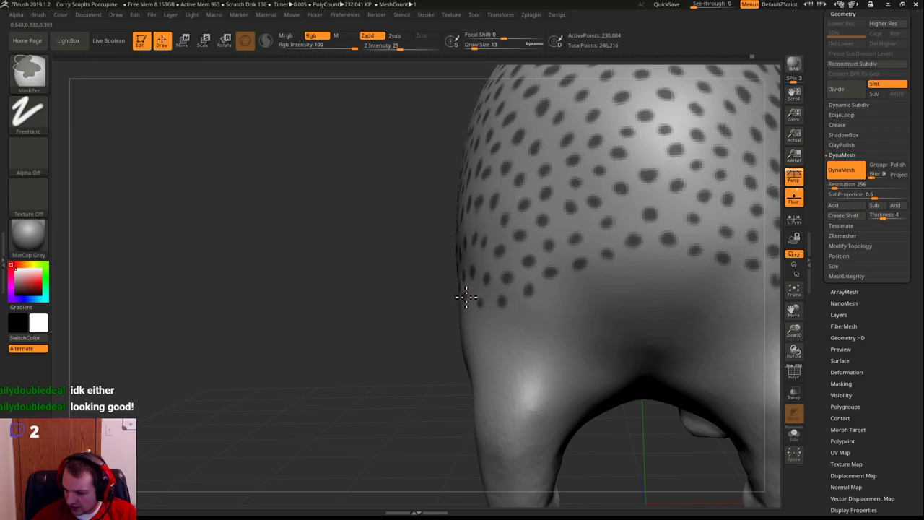
Finish the lowest row of masked dots at its front end above the hind leg and save the project
mouse_move(450, 320)
left_mouse_down()
mouse_move(363, 315)
mouse_move(589, 271)
left_mouse_up()
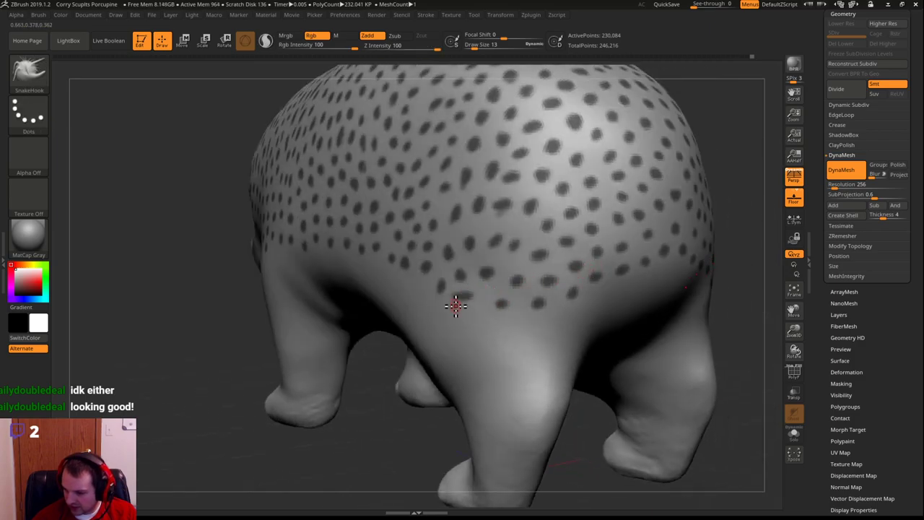
key("ctrl")
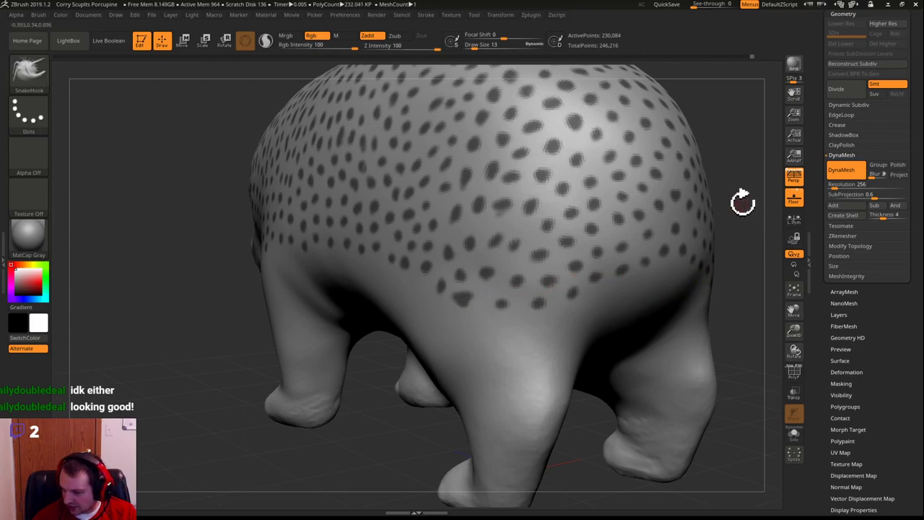
left_click_drag(725, 122, 747, 127)
mouse_move(647, 193)
left_mouse_down("alt")
mouse_move(704, 268)
mouse_move(631, 150)
mouse_move(670, 200)
mouse_move(647, 190)
left_mouse_up("alt")
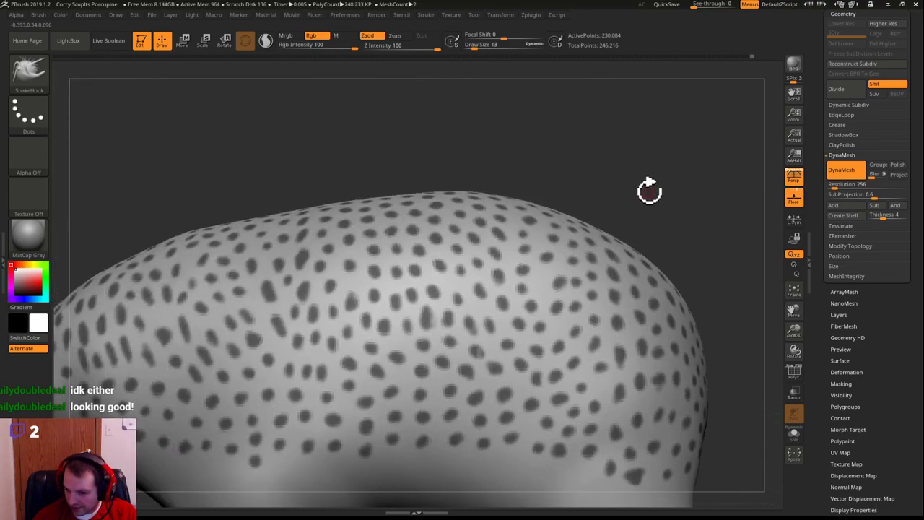
key("ctrl")
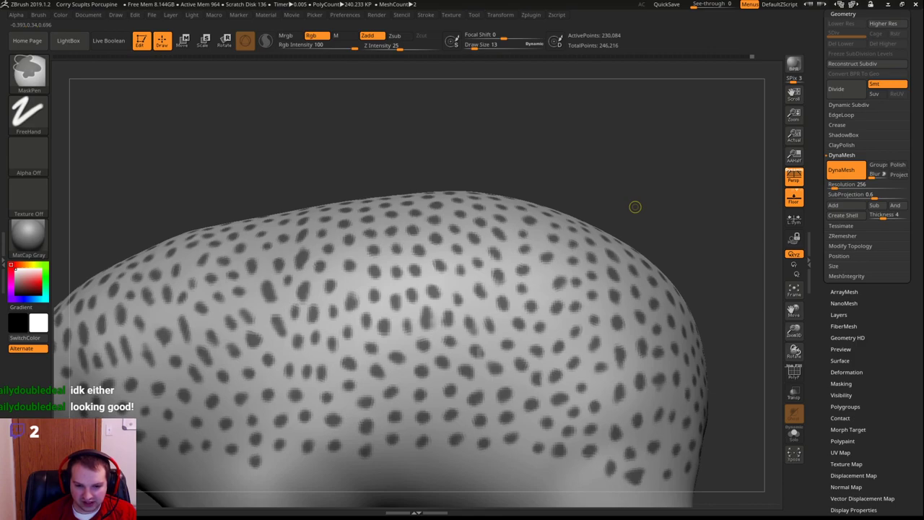
key("ctrl+s")
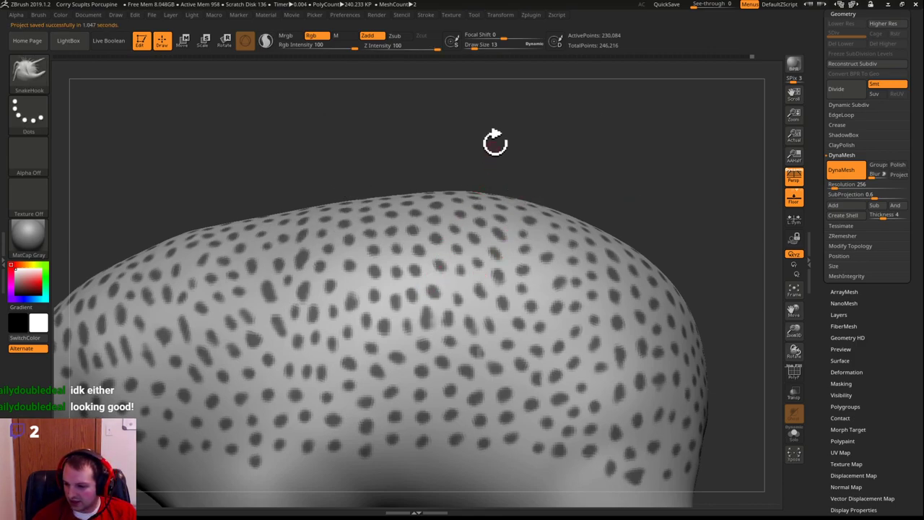
Invert the mask so that only the dots on the body are left unmasked
left_click_drag(632, 147, 578, 110, "alt")
left_click_drag(589, 193, 569, 145, "alt")
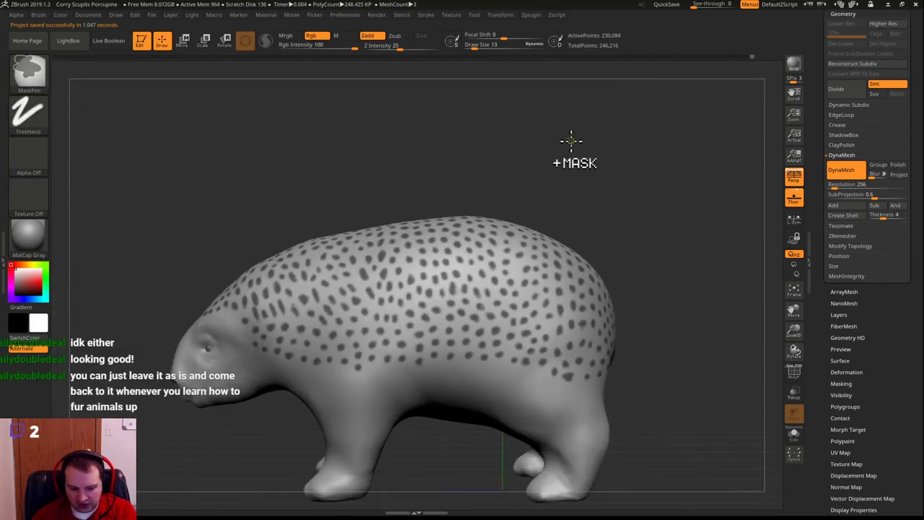
left_click(569, 140, "ctrl")
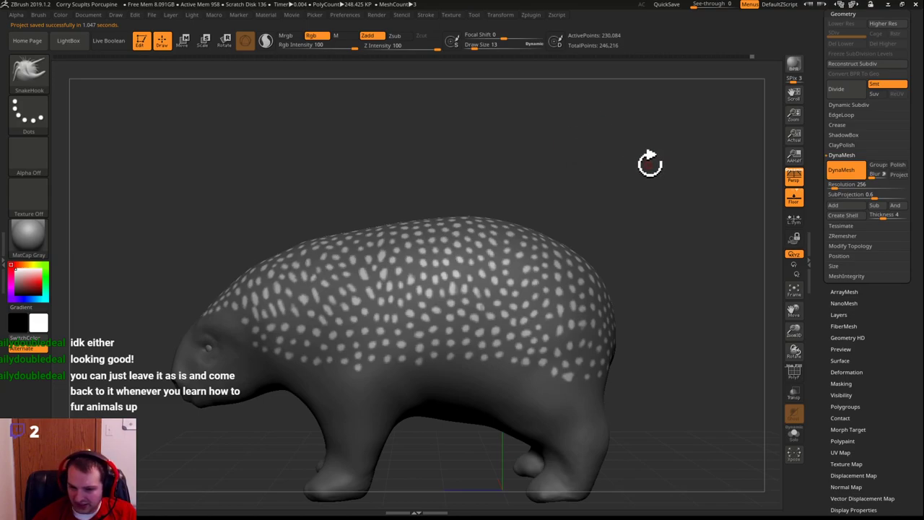
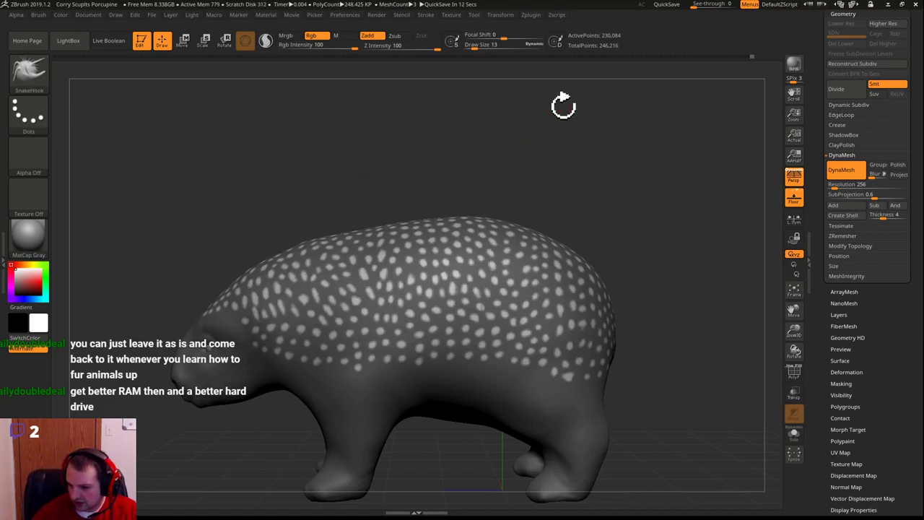
Save the project with the inverted mask and enlarge the SnakeHook brush to a draw size of 62
mouse_move(508, 157)
left_mouse_down()
mouse_move(543, 166)
mouse_move(542, 192)
mouse_move(642, 109)
mouse_move(639, 187)
mouse_move(654, 132)
mouse_move(654, 163)
mouse_move(644, 126)
mouse_move(635, 171)
mouse_move(632, 117)
mouse_move(600, 178)
mouse_move(609, 149)
mouse_move(602, 161)
mouse_move(485, 155)
mouse_move(524, 169)
mouse_move(488, 166)
mouse_move(499, 159)
left_mouse_up()
key("s")
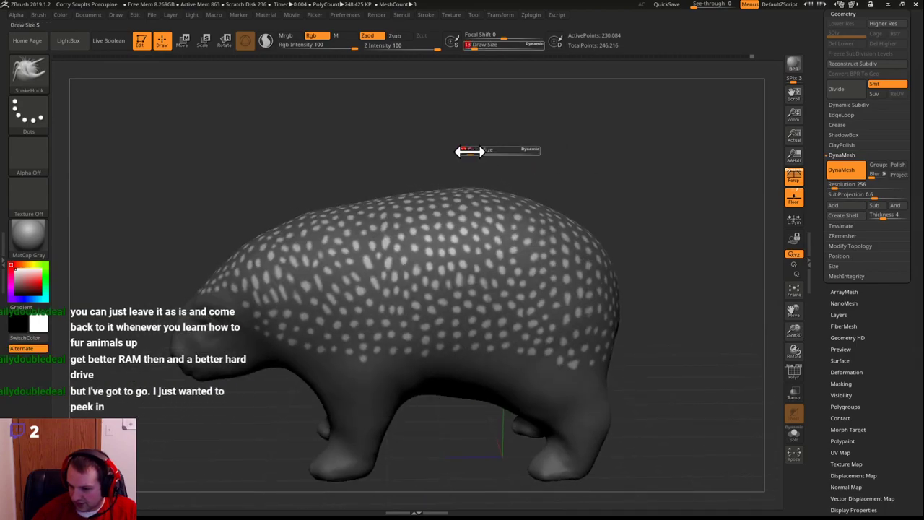
left_click(477, 151)
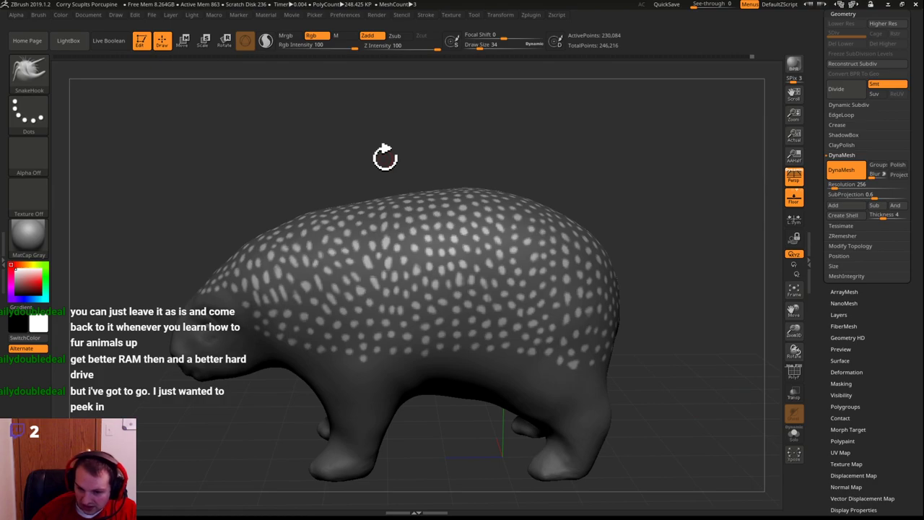
key("ctrl")
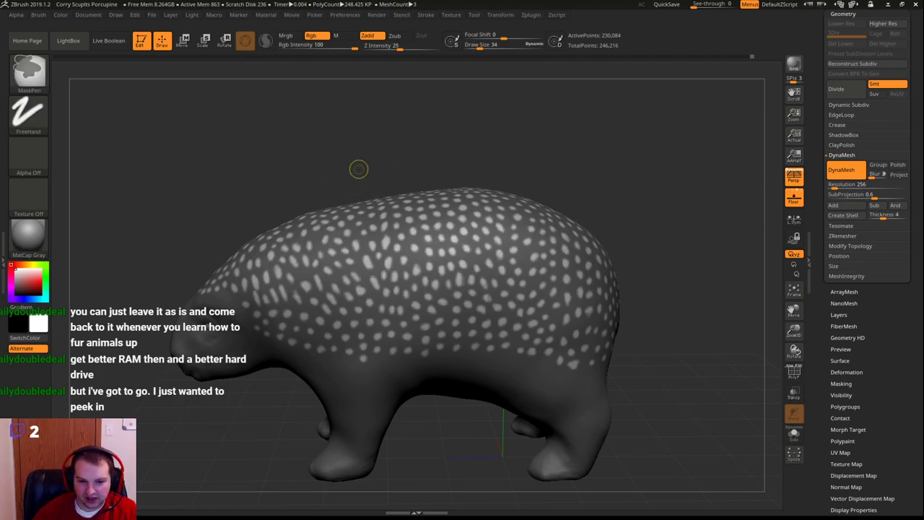
key("ctrl+s")
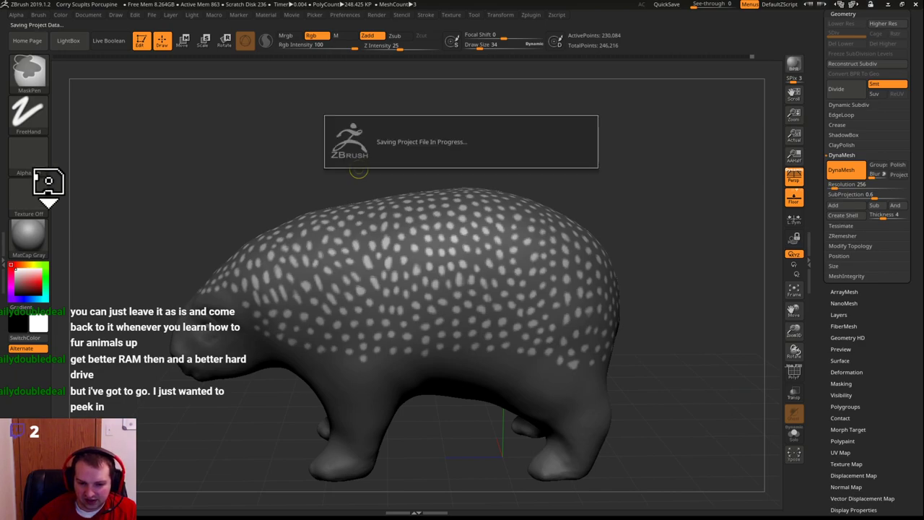
mouse_move(293, 173)
left_mouse_down()
mouse_move(287, 180)
mouse_move(296, 177)
mouse_move(254, 158)
mouse_move(246, 169)
mouse_move(255, 171)
mouse_move(202, 161)
mouse_move(204, 180)
left_mouse_up()
key("s")
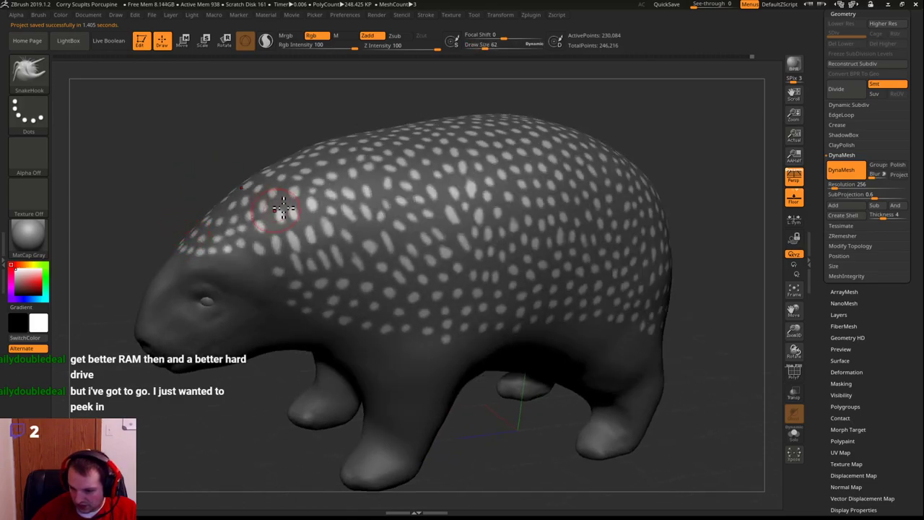
Pull the first quills from the unmasked dots above the forehead with SnakeHook, undoing an accidental clearing of the mask
left_click_drag(614, 112, 273, 158)
left_click_drag(197, 171, 235, 206)
mouse_move(252, 275)
left_mouse_down()
mouse_move(239, 268)
mouse_move(246, 283)
left_mouse_up()
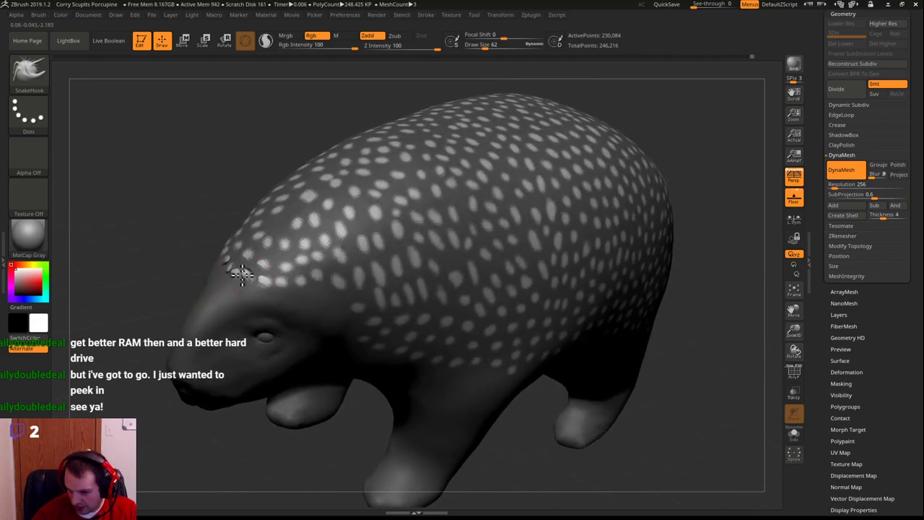
mouse_move(163, 266)
left_mouse_down()
mouse_move(147, 243)
mouse_move(237, 276)
mouse_move(219, 252)
mouse_move(223, 242)
left_mouse_up()
left_click_drag(227, 137, 279, 164)
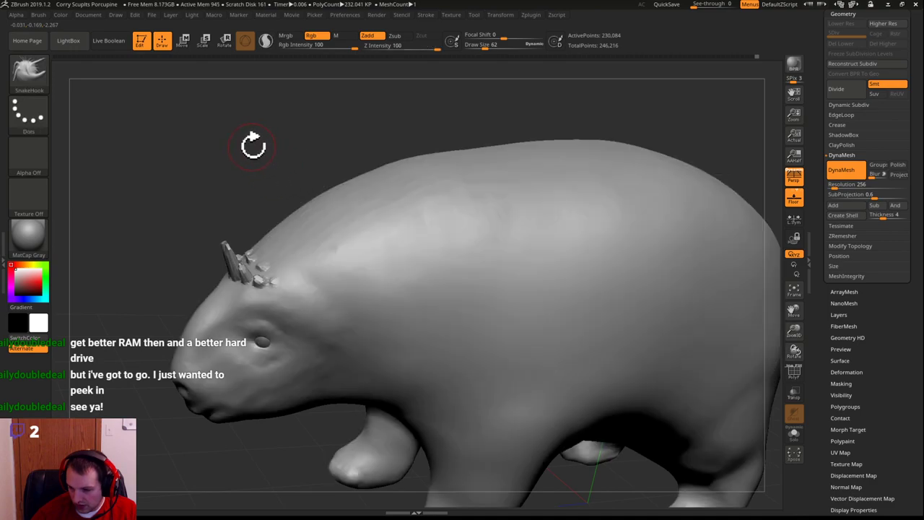
key("ctrl+z")
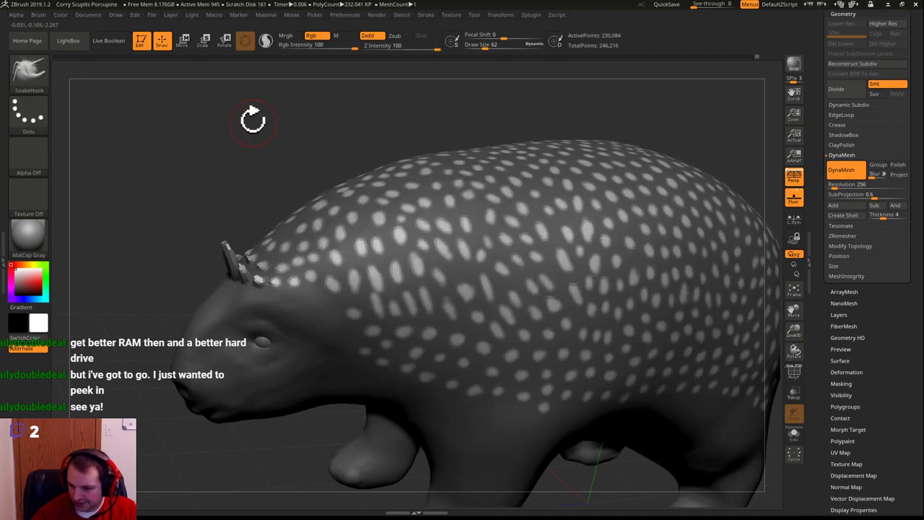
mouse_move(276, 274)
left_mouse_down()
mouse_move(258, 256)
mouse_move(239, 199)
left_mouse_up()
left_click_drag(297, 258, 275, 184)
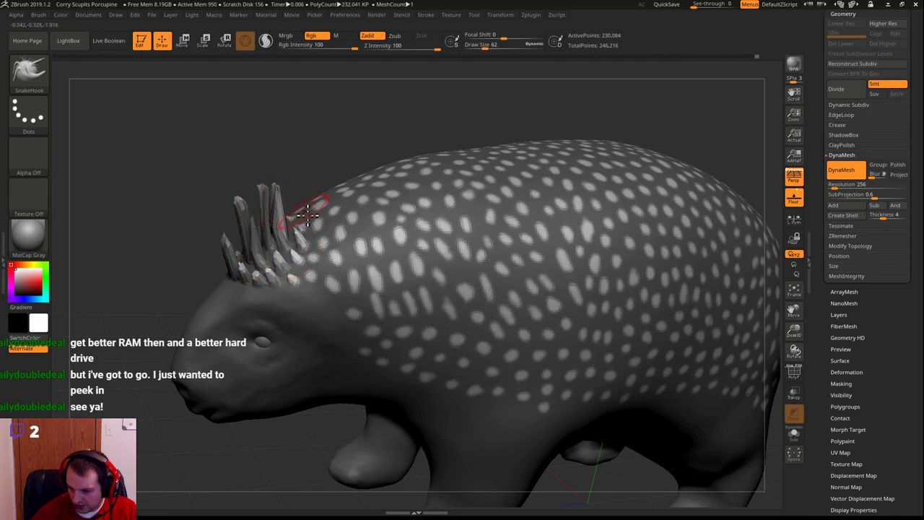
Enlarge the SnakeHook brush to a draw size of 335 and pull quills from the dots over the shoulders and mid-back
key("s")
mouse_move(322, 252)
left_mouse_down()
mouse_move(364, 258)
mouse_move(364, 206)
left_mouse_up()
mouse_move(503, 113)
left_mouse_down()
mouse_move(489, 115)
mouse_move(496, 126)
mouse_move(404, 116)
mouse_move(559, 151)
mouse_move(528, 173)
mouse_move(537, 192)
mouse_move(556, 192)
mouse_move(475, 188)
left_mouse_up()
left_click_drag(491, 144, 376, 238)
mouse_move(435, 248)
left_mouse_down()
mouse_move(431, 225)
mouse_move(386, 230)
mouse_move(381, 219)
mouse_move(450, 239)
mouse_move(452, 202)
left_mouse_up()
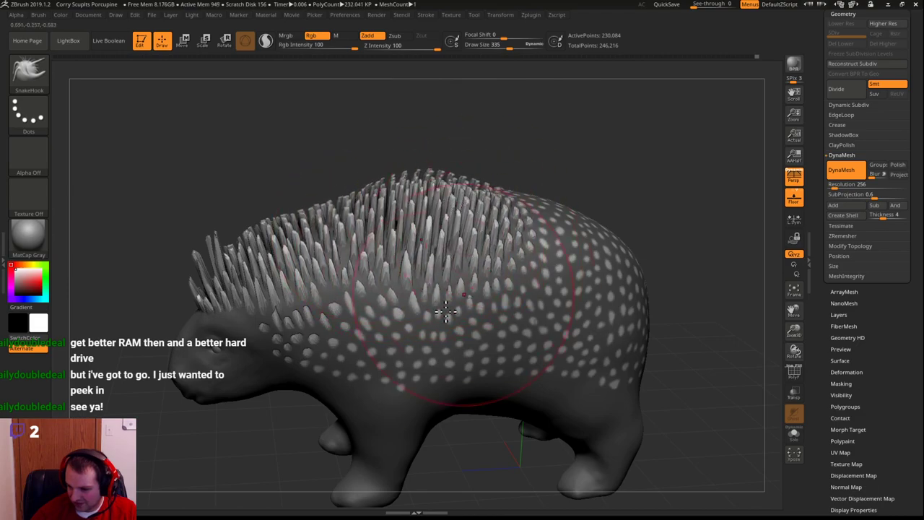
Extend the quills over the rear back and rump, pulling them out of the remaining dots
mouse_move(528, 228)
left_mouse_down()
mouse_move(570, 213)
mouse_move(614, 216)
mouse_move(619, 269)
mouse_move(648, 260)
left_mouse_up()
left_click_drag(691, 284, 649, 216)
left_click_drag(628, 249, 670, 230)
left_click_drag(690, 145, 645, 162)
left_click_drag(648, 209, 640, 194)
mouse_move(523, 179)
left_mouse_down()
mouse_move(502, 176)
mouse_move(473, 231)
mouse_move(439, 190)
mouse_move(418, 270)
mouse_move(421, 316)
mouse_move(445, 291)
mouse_move(561, 291)
left_mouse_up()
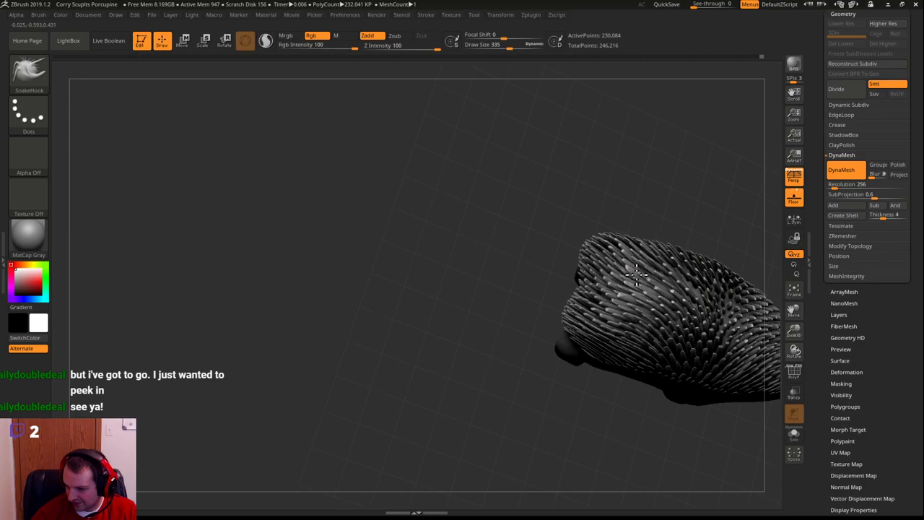
Draw out the quills around the rump and along the lower flank so they sweep backward
left_click_drag(469, 291, 574, 186)
mouse_move(447, 267)
left_mouse_down()
mouse_move(428, 274)
mouse_move(455, 274)
mouse_move(436, 272)
left_mouse_up()
left_click_drag(361, 262, 432, 269)
mouse_move(526, 285)
left_mouse_down()
mouse_move(498, 252)
mouse_move(491, 262)
mouse_move(538, 260)
mouse_move(519, 269)
left_mouse_up()
mouse_move(642, 166)
left_mouse_down()
mouse_move(654, 155)
mouse_move(660, 169)
left_mouse_up()
left_click_drag(246, 252, 305, 267)
left_click_drag(359, 198, 85, 196)
left_click_drag(660, 132, 672, 163)
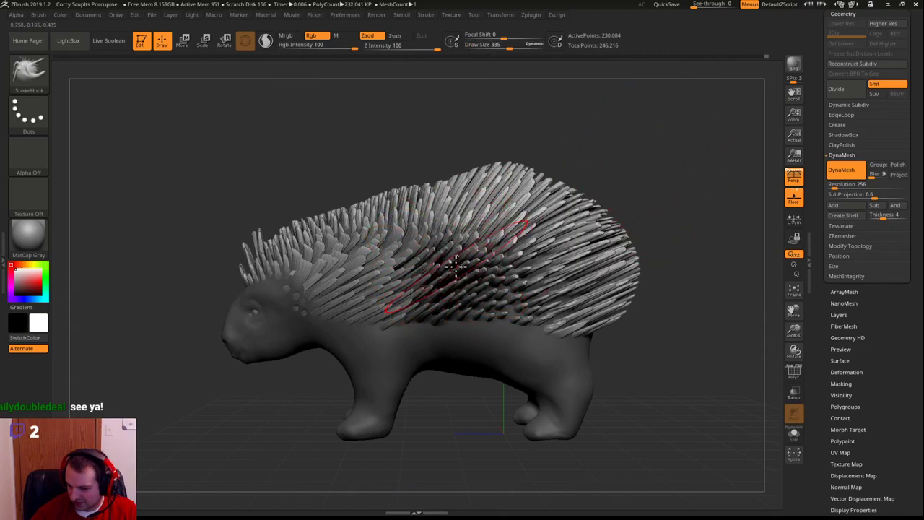
Raise the brush's draw size to 483 and lengthen the quills over the neck, shoulders and back
key("s")
left_click_drag(325, 147, 333, 147)
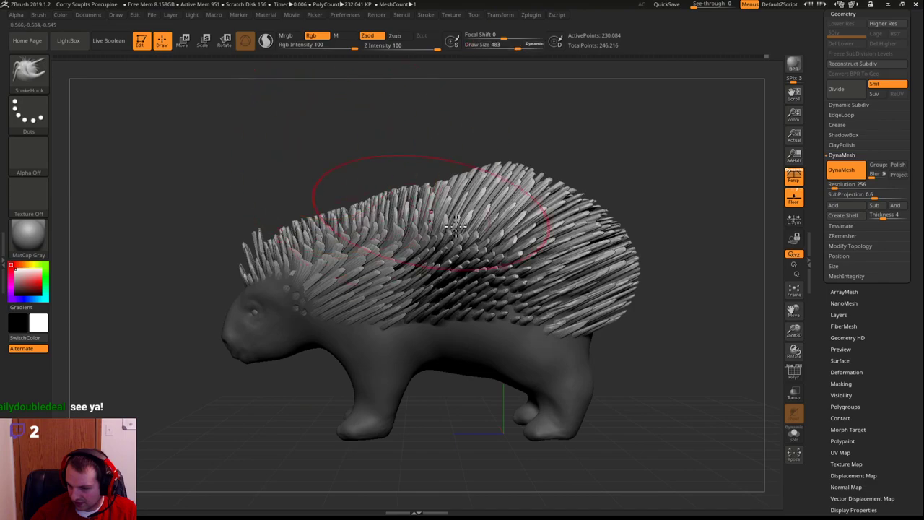
left_click_drag(462, 262, 492, 242)
left_click_drag(376, 268, 406, 241)
left_click_drag(339, 268, 335, 259)
mouse_move(299, 303)
left_mouse_down()
mouse_move(302, 270)
mouse_move(307, 287)
left_mouse_up()
mouse_move(291, 236)
left_mouse_down()
mouse_move(301, 211)
mouse_move(355, 209)
left_mouse_up()
mouse_move(409, 189)
left_mouse_down()
mouse_move(442, 168)
mouse_move(473, 169)
left_mouse_up()
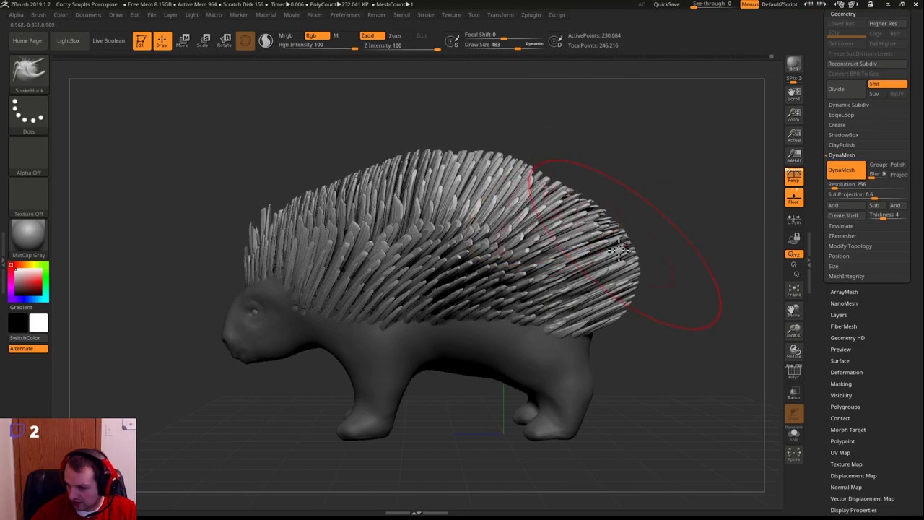
left_click_drag(608, 250, 608, 253)
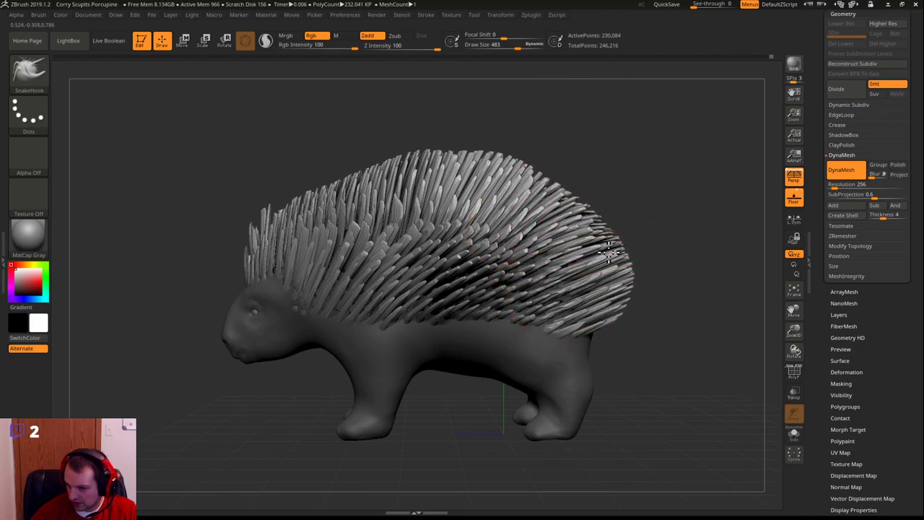
Reduce the draw size to 342 and lift the quills on the upper rump to even out their direction
mouse_move(642, 180)
left_mouse_down()
mouse_move(662, 140)
mouse_move(598, 165)
mouse_move(522, 150)
mouse_move(522, 166)
mouse_move(508, 166)
left_mouse_up()
key("s")
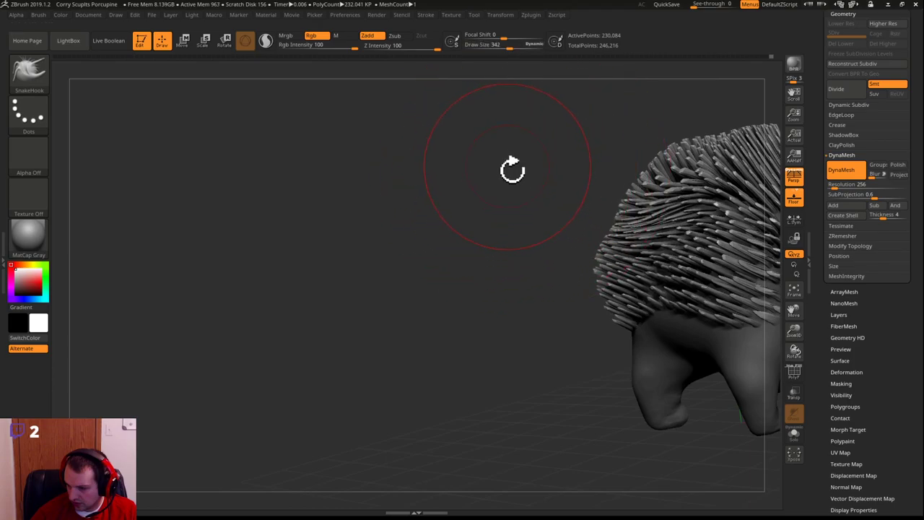
left_click_drag(654, 209, 686, 147)
left_click_drag(648, 190, 654, 179)
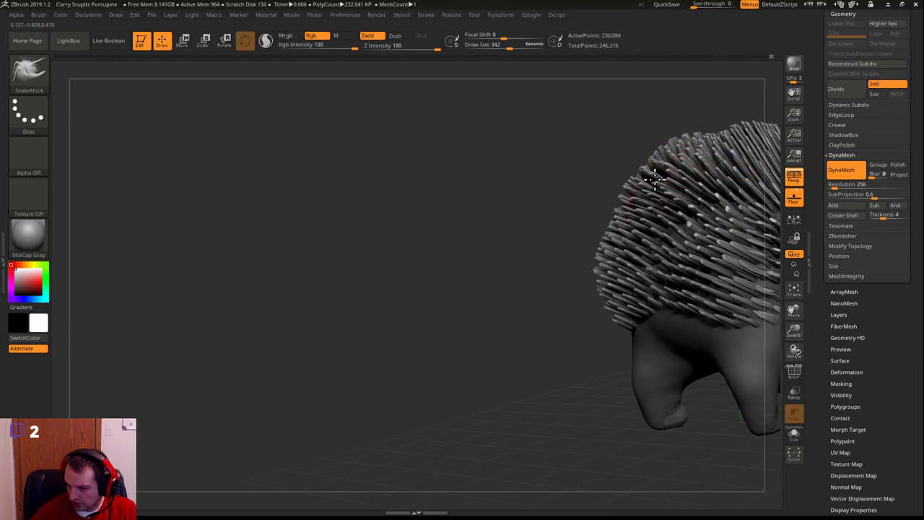
left_click_drag(643, 228, 658, 225)
left_click_drag(520, 227, 604, 209)
Clear the mask from the porcupine and save the project
mouse_move(707, 132)
left_mouse_down()
mouse_move(636, 140)
mouse_move(672, 149)
mouse_move(649, 128)
mouse_move(614, 149)
mouse_move(620, 158)
mouse_move(580, 165)
mouse_move(619, 169)
left_mouse_up()
key("ctrl")
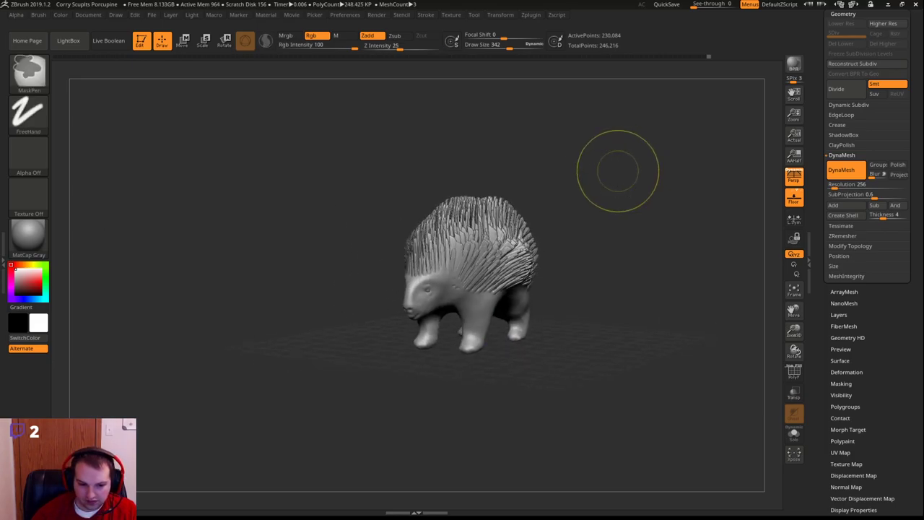
key("ctrl+s")
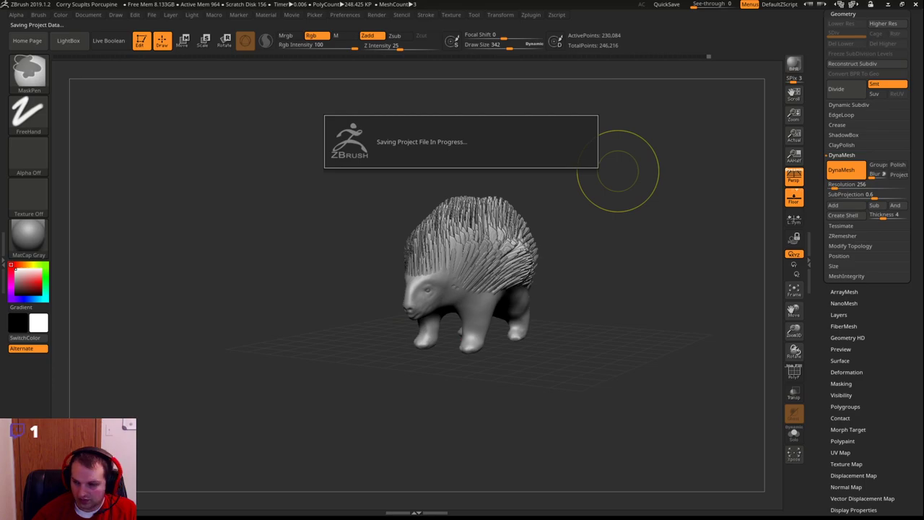
left_click_drag(656, 221, 549, 200)
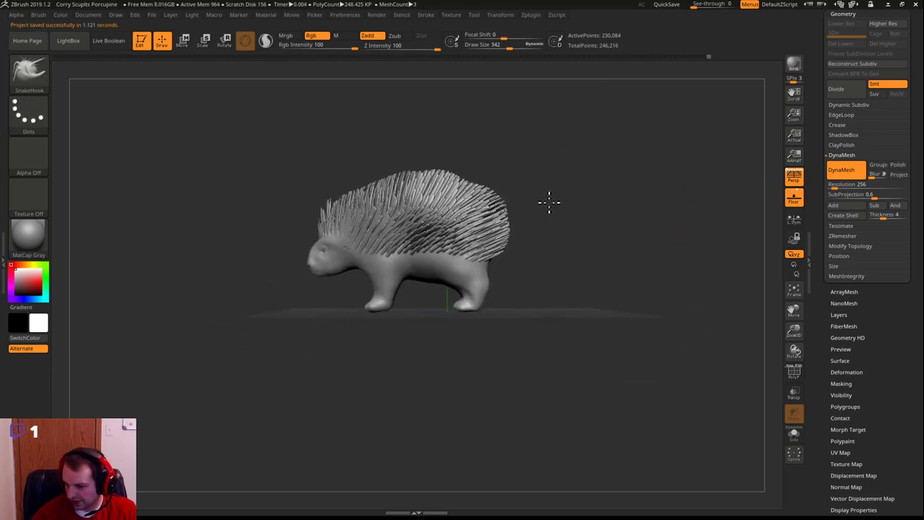
left_click_drag(575, 161, 722, 200)
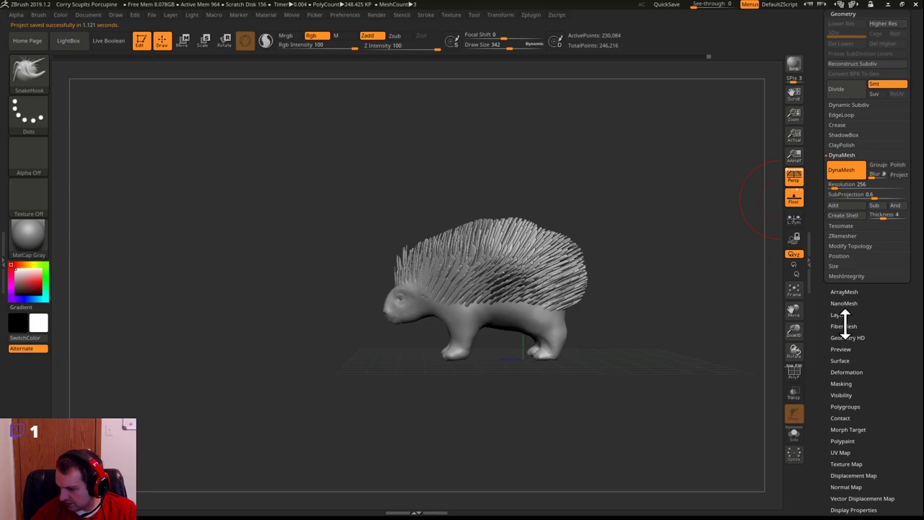
Set the DynaMesh resolution to 448 and remesh the porcupine with its quills
left_click(835, 186)
type("64")
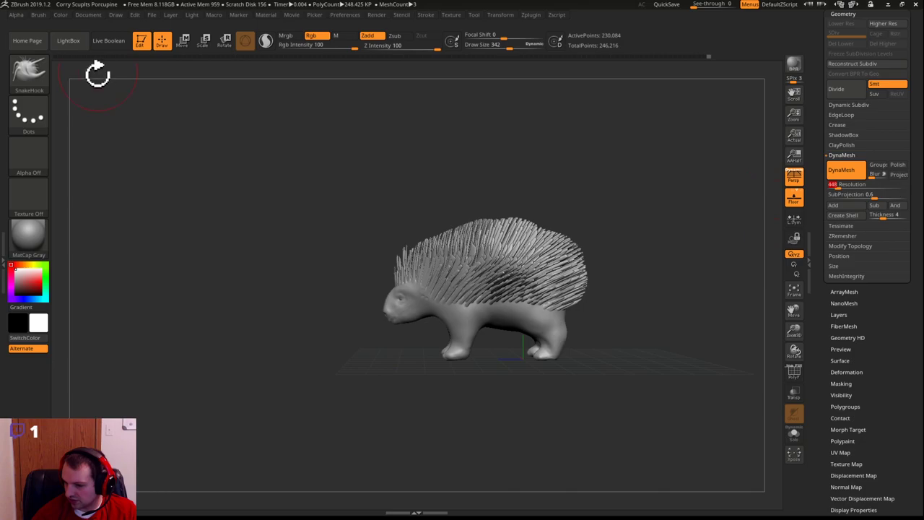
key("ctrl")
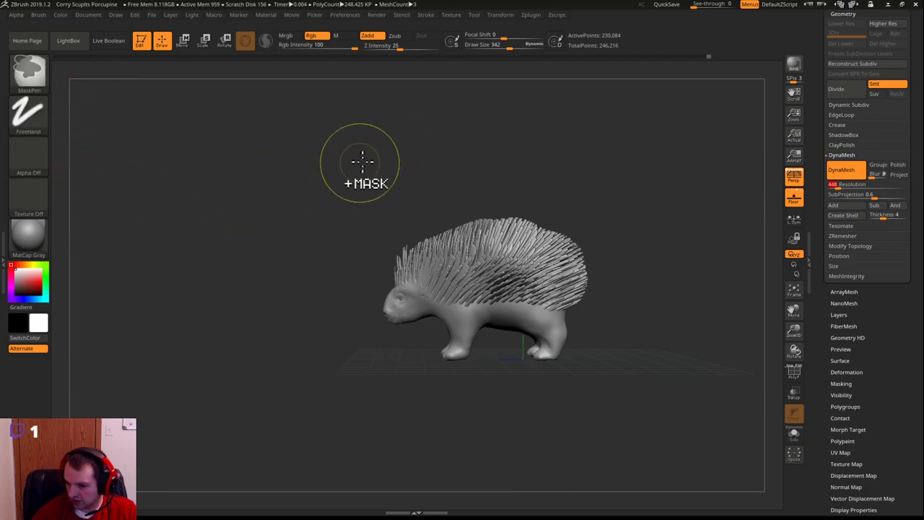
left_click(388, 195, "ctrl")
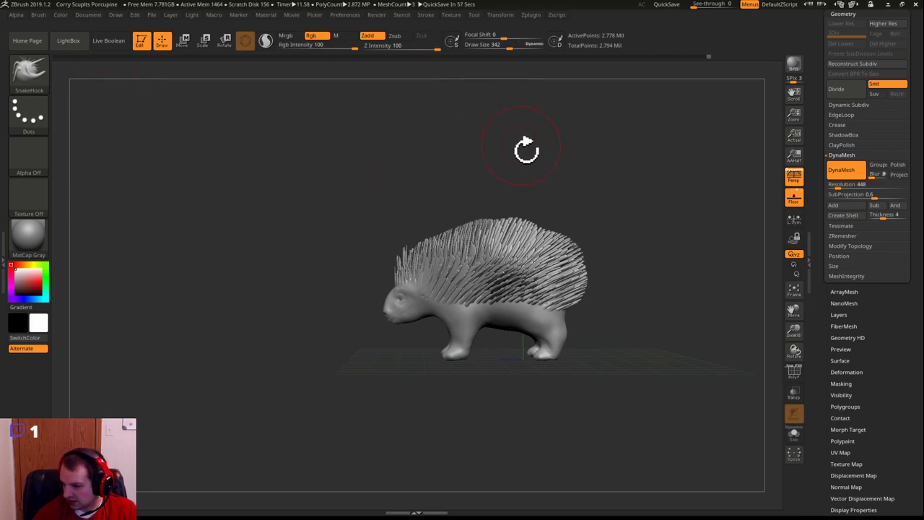
Lower the DynaMesh resolution to 352 and try to remesh the sculpt
left_click(872, 189)
left_click(832, 187)
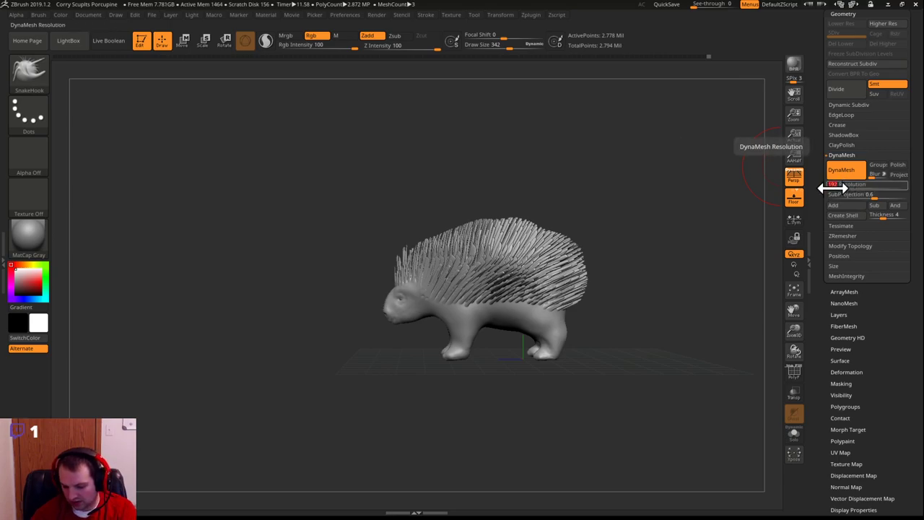
type("192")
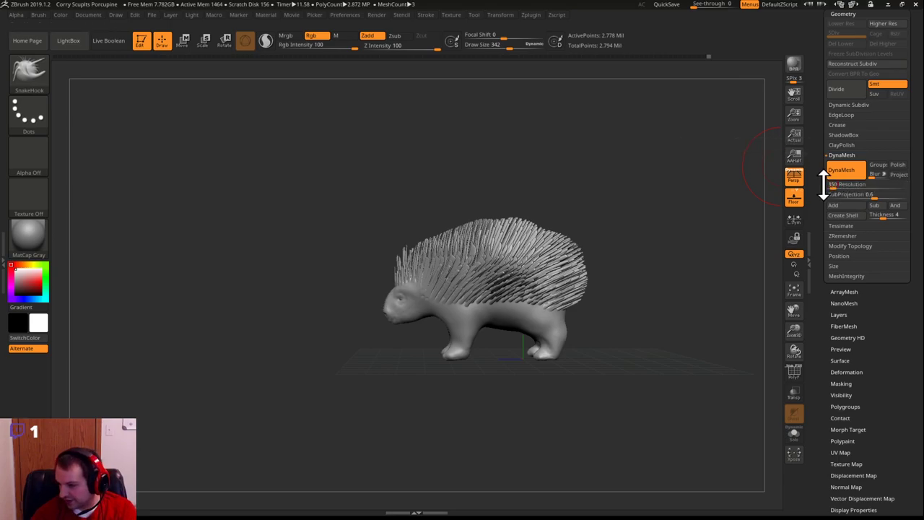
key("Return")
left_click(593, 186)
left_click_drag(609, 172, 663, 215, "ctrl")
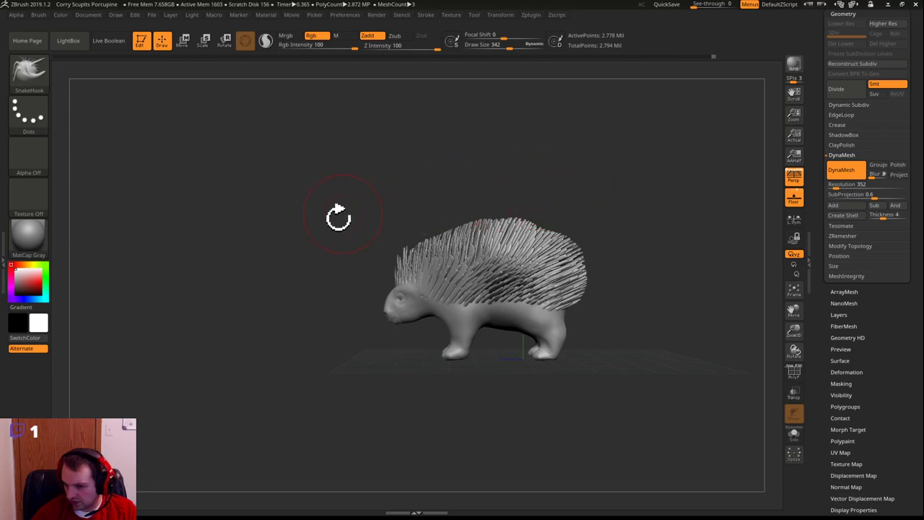
Save the project with the remeshed quills after viewing the porcupine up close from the side
left_click_drag(321, 357, 390, 383, "alt")
key("ctrl")
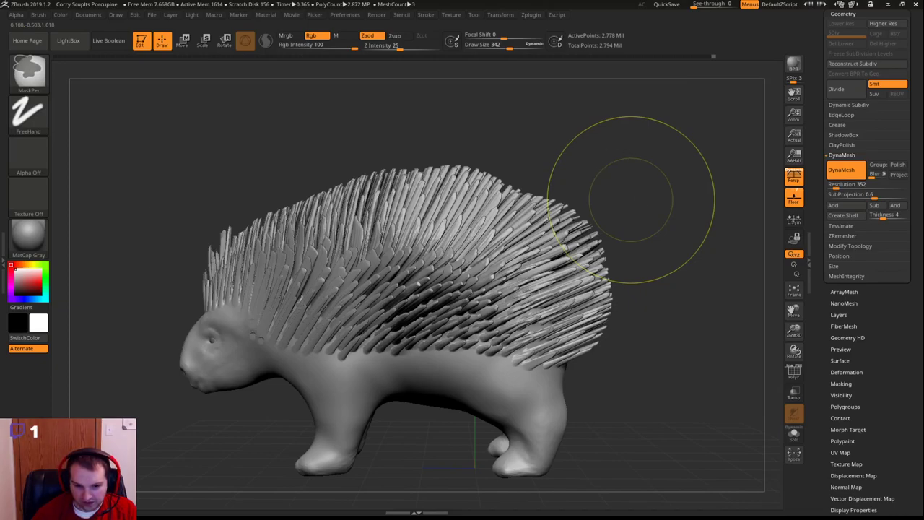
key("ctrl+s")
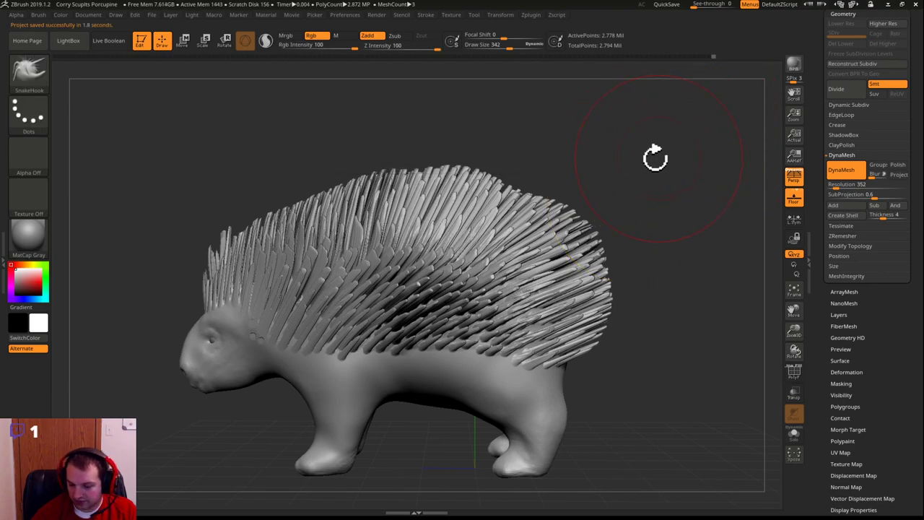
Switch to the ClayBuildup brush at a draw size of 111 and undo a trial stroke on the cheek
left_click_drag(642, 138, 741, 84, "alt")
left_click_drag(201, 368, 241, 369, "alt")
key("s")
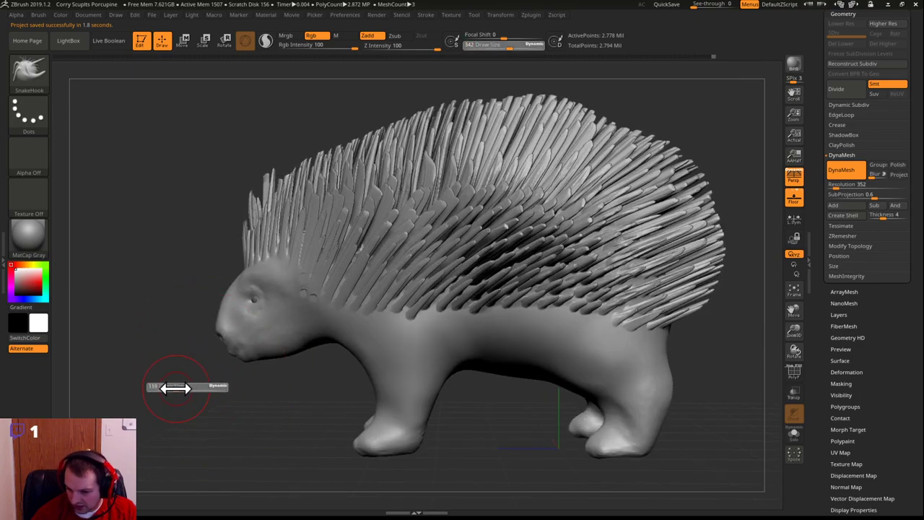
left_click_drag(176, 389, 173, 389)
key("b")
key("c")
key("b")
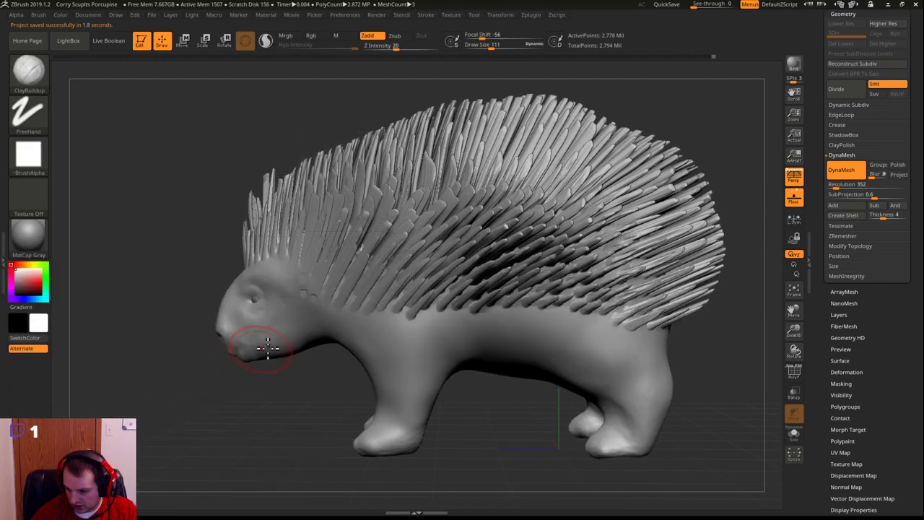
left_click_drag(278, 330, 270, 329)
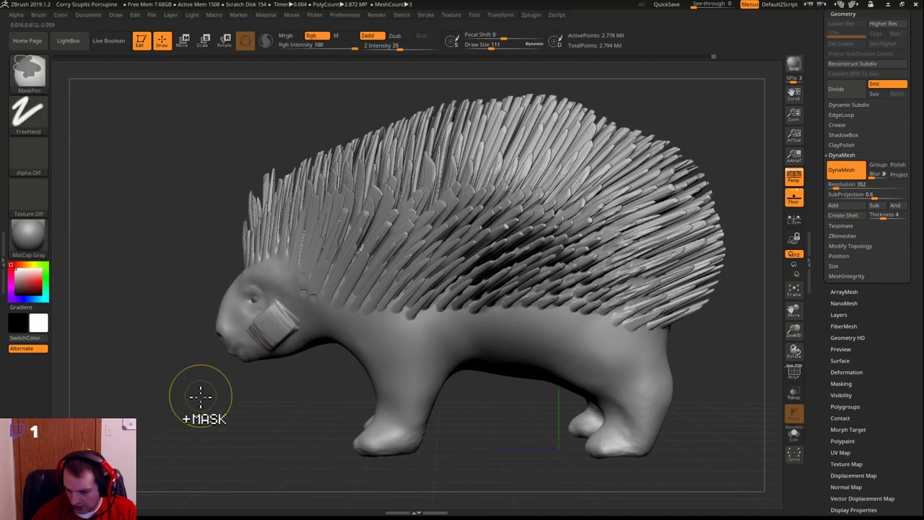
key("ctrl+z")
Reduce the ClayBuildup brush to a draw size of 39 and undo a second trial stroke on the cheek
mouse_move(239, 397)
left_mouse_down("alt")
mouse_move(292, 379)
mouse_move(257, 390)
mouse_move(243, 406)
left_mouse_up("alt")
key("s")
left_click_drag(353, 301, 329, 311)
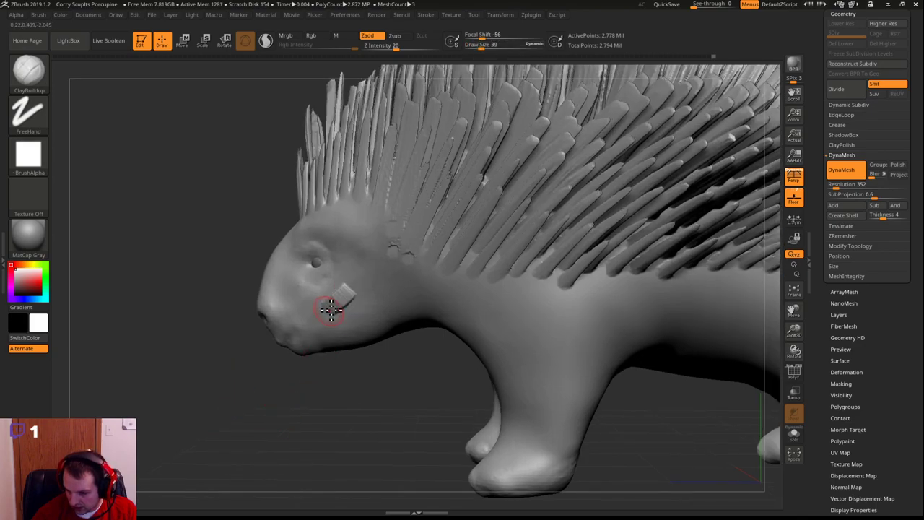
left_click_drag(221, 404, 234, 407)
key("ctrl+z")
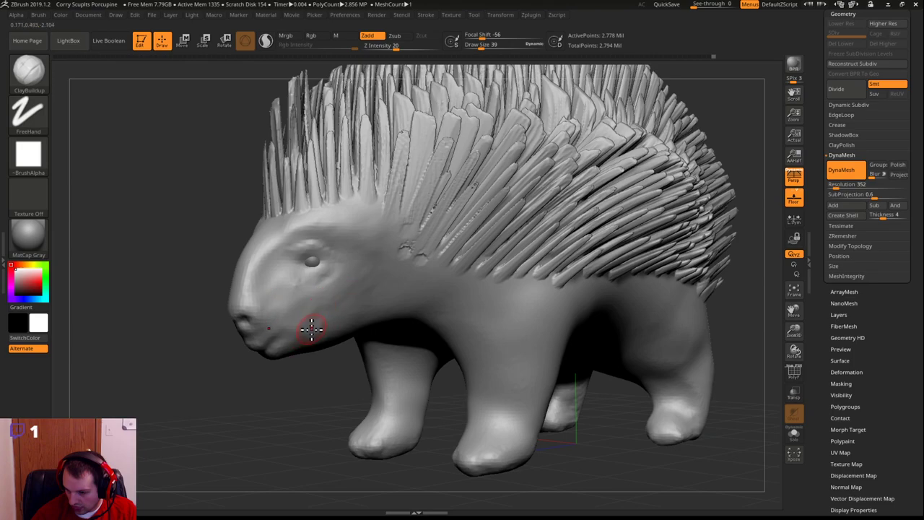
Remesh the porcupine at the DynaMesh resolution of 352
key("ctrl")
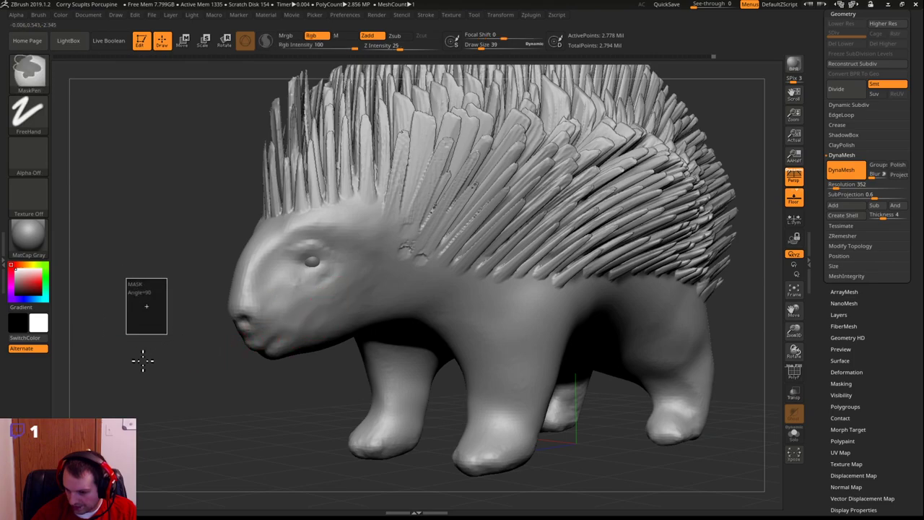
left_click_drag(132, 371, 192, 363, "ctrl")
left_click_drag(544, 262, 501, 203)
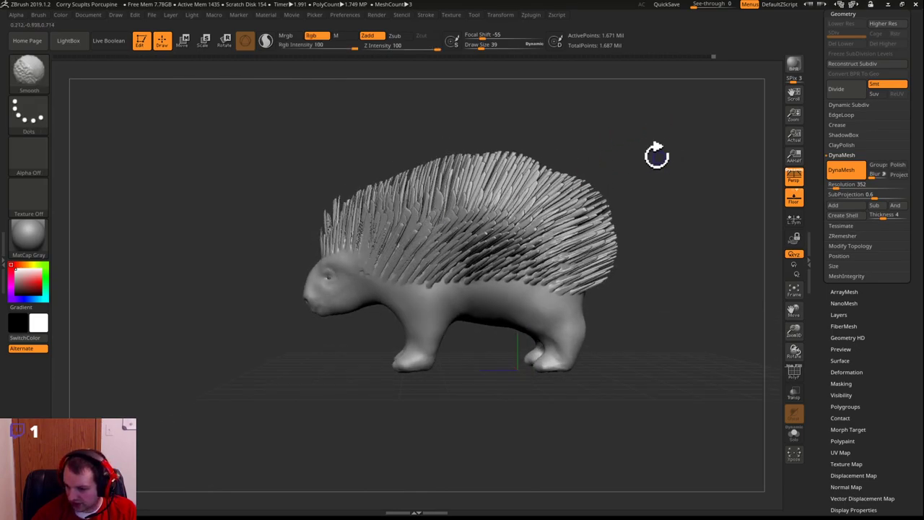
left_click_drag(621, 157, 582, 195)
Build up the bridge of the nose and the brow with ClayBuildup at draw size 39 and smooth the strokes
left_click_drag(124, 264, 173, 255)
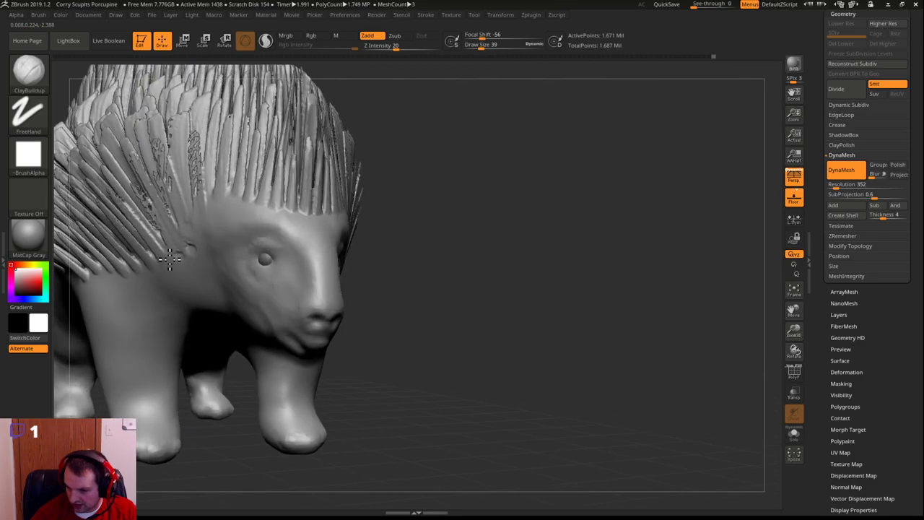
left_click_drag(446, 209, 267, 273)
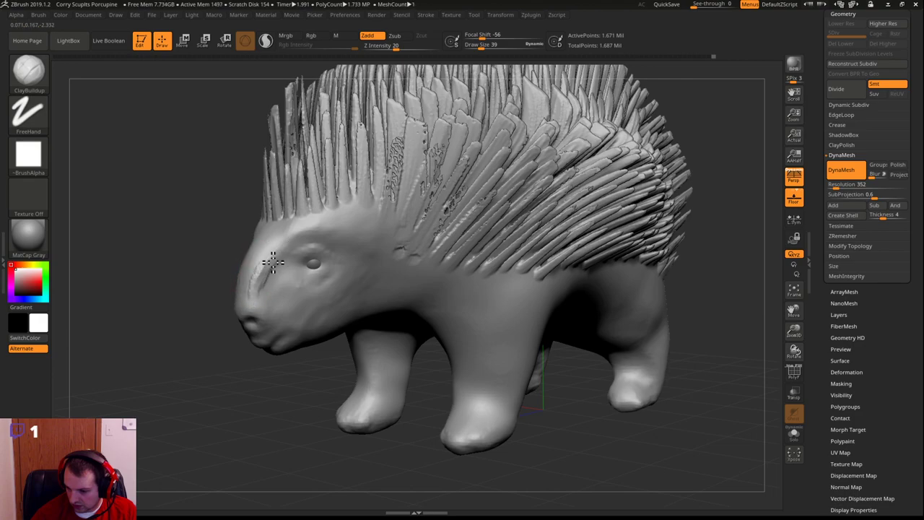
left_click_drag(272, 265, 285, 251, "shift")
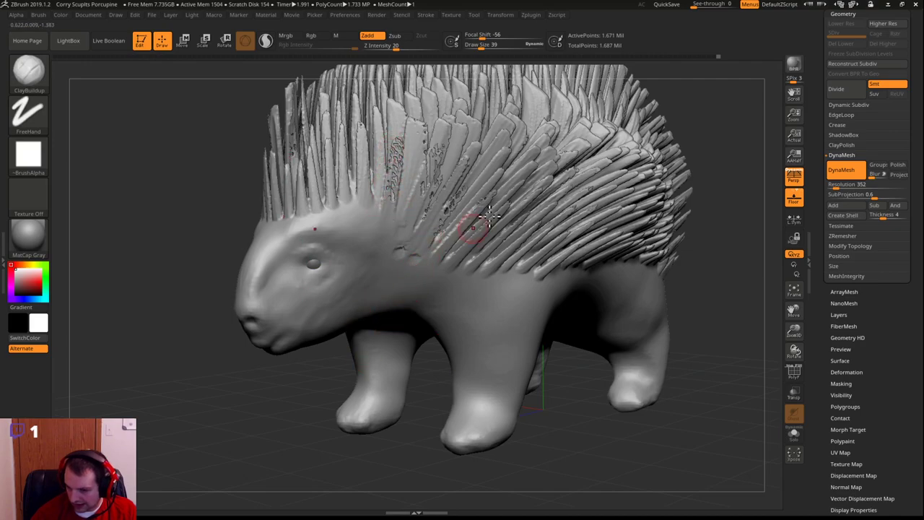
Smooth the snout, carve the nostrils and build up the sides of the nose with ClayBuildup
left_click_drag(731, 123, 207, 320)
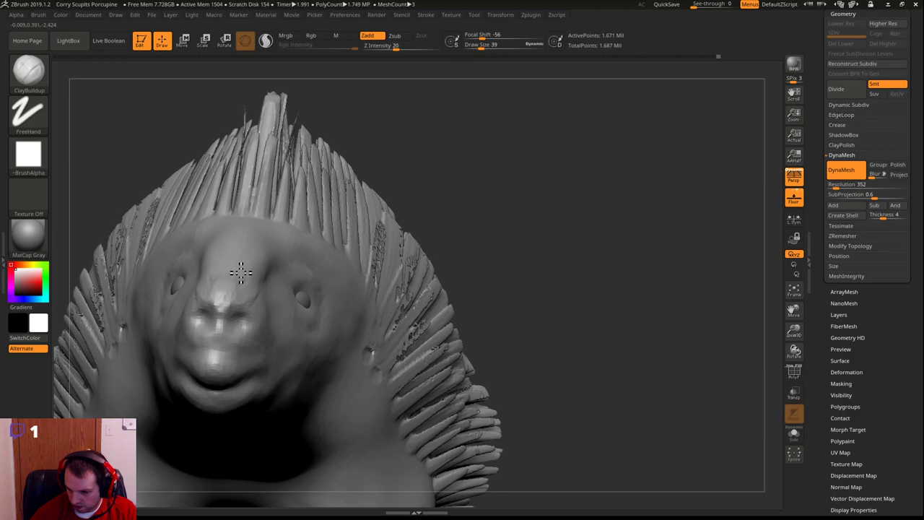
key("shift")
left_click_drag(251, 286, 230, 290, "shift")
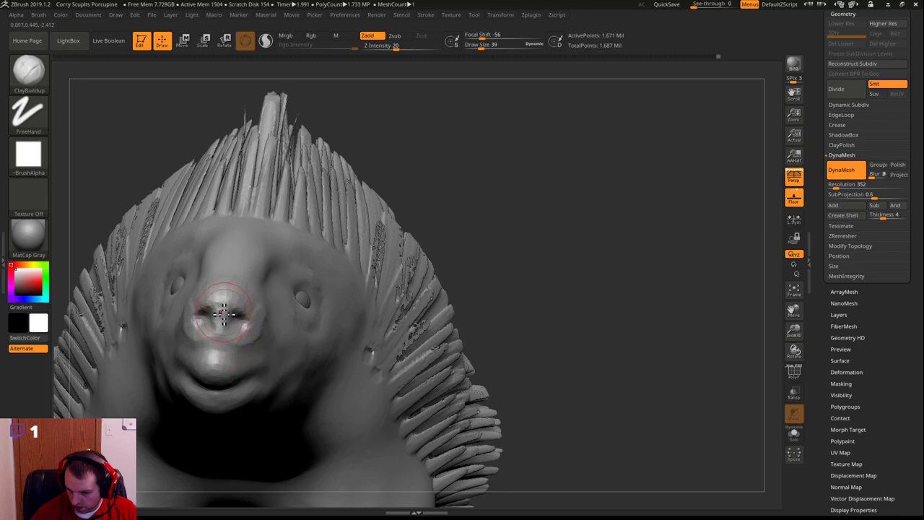
left_click_drag(236, 318, 238, 313, "alt")
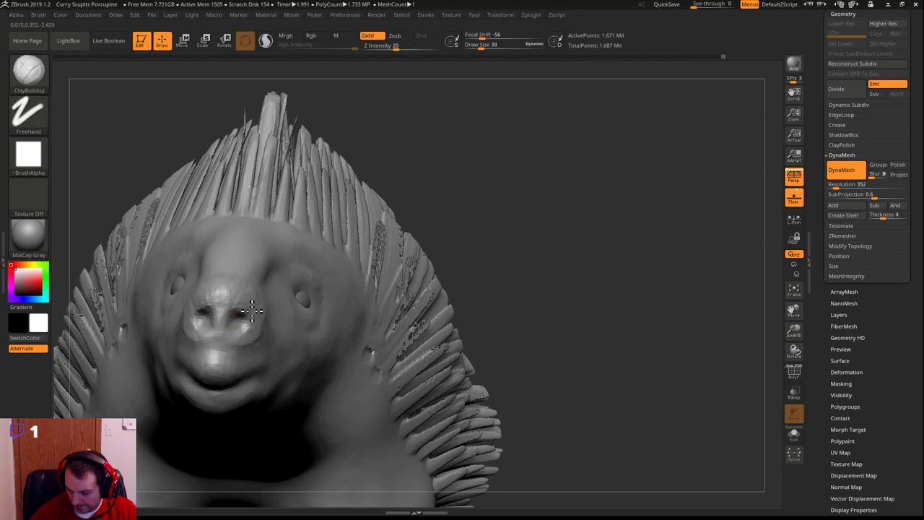
left_click_drag(456, 251, 563, 218)
left_click_drag(327, 296, 323, 296)
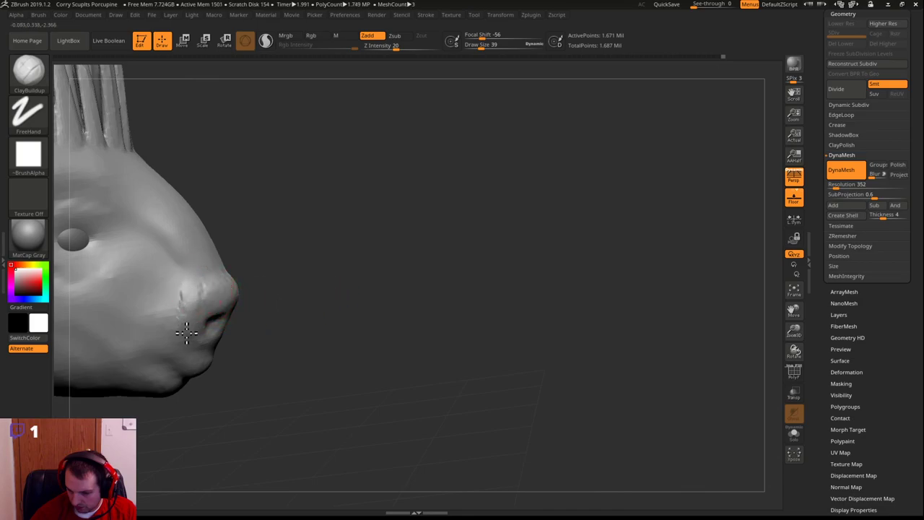
key("v")
key("d")
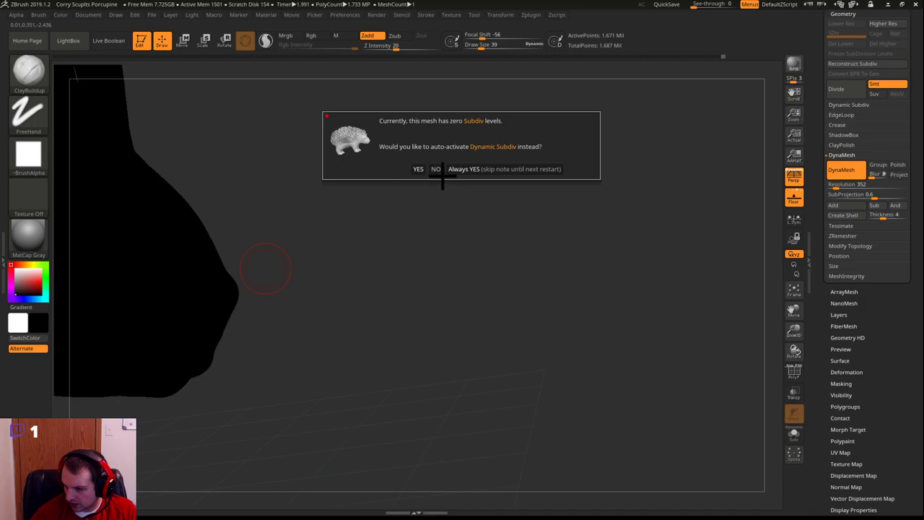
left_click_drag(439, 168, 454, 193)
left_click_drag(558, 200, 502, 208)
key("d")
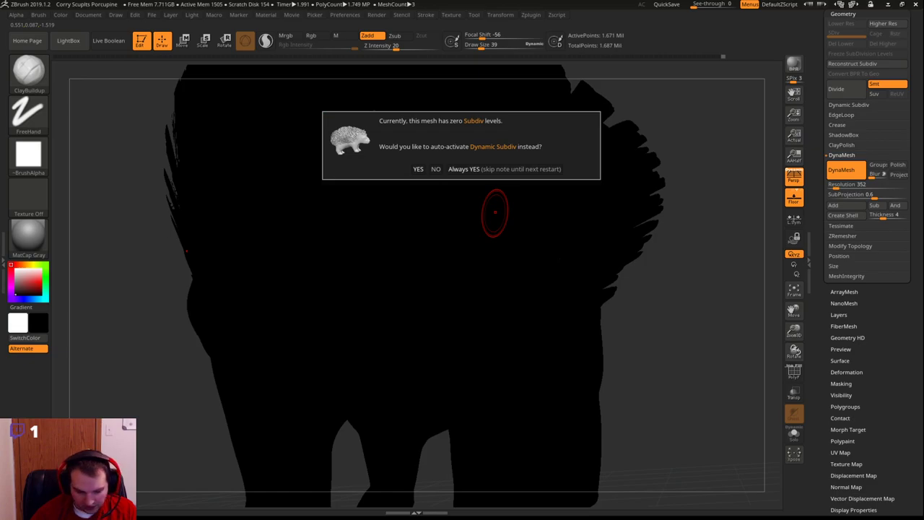
left_click(441, 168)
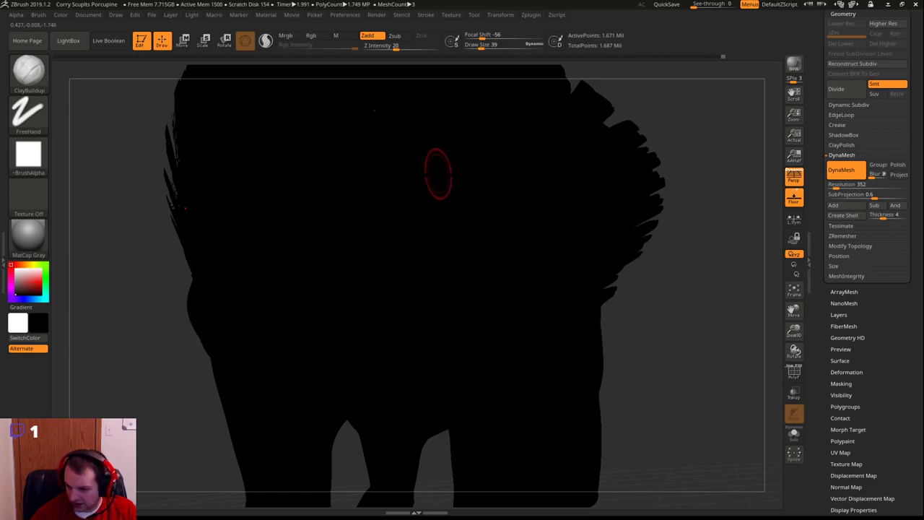
key("v")
Switch to the DamStandard brush, stroke the nose and set Z Intensity to 9
key("b")
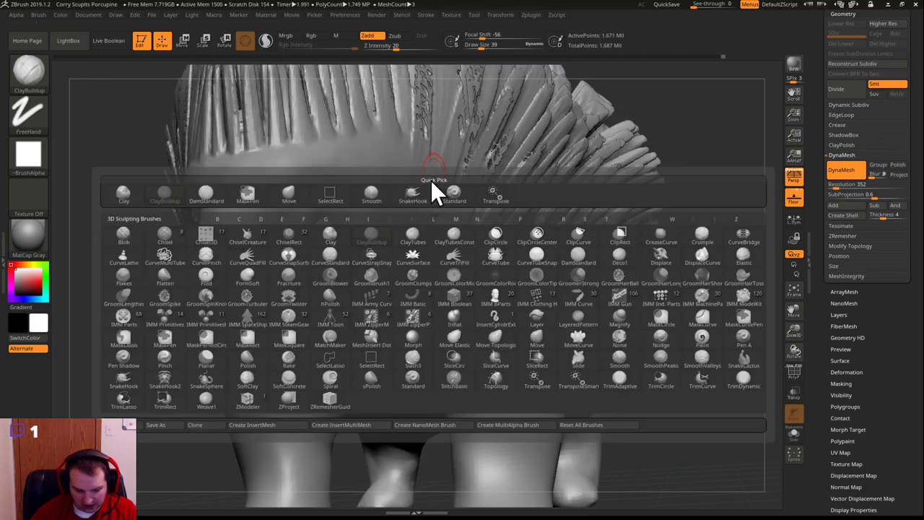
key("d")
key("s")
mouse_move(136, 349)
left_mouse_down()
mouse_move(251, 267)
mouse_move(223, 267)
left_mouse_up()
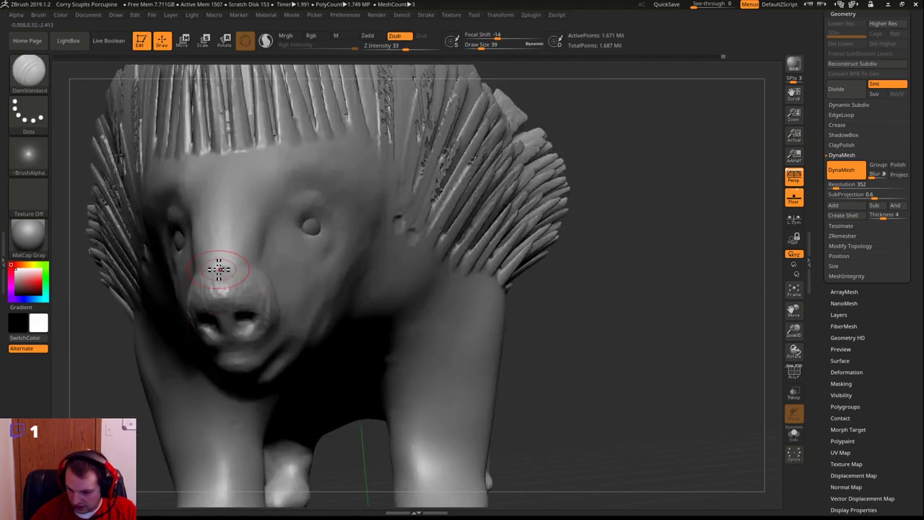
left_click_drag(405, 44, 368, 44)
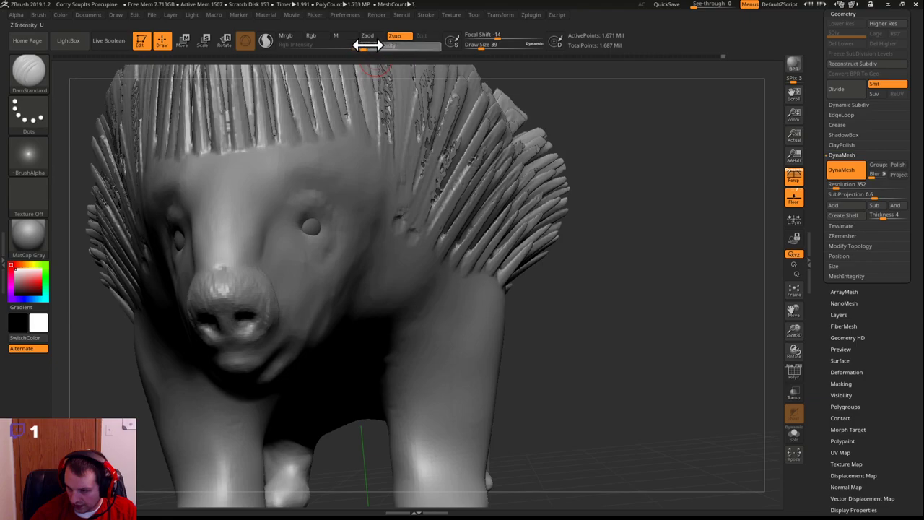
Carve the contour around the nose with light DamStandard strokes
left_click_drag(633, 249, 246, 280)
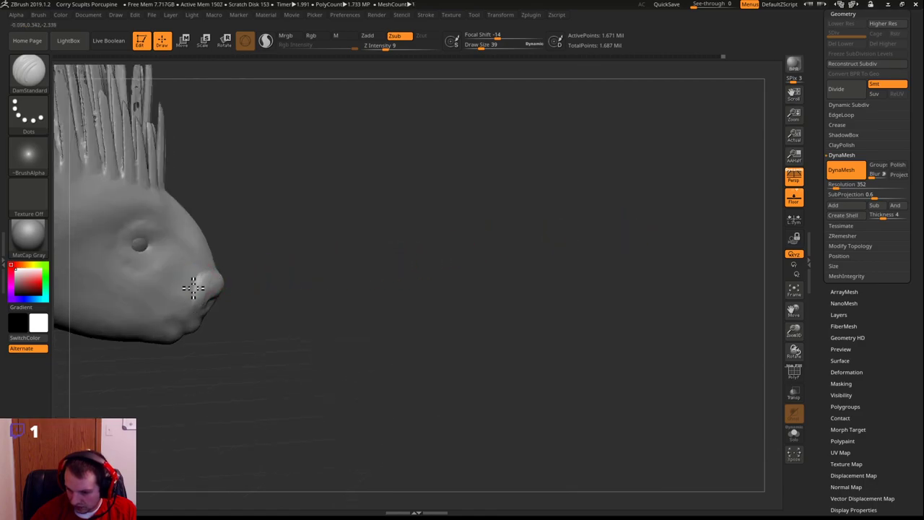
mouse_move(326, 252)
left_mouse_down()
mouse_move(274, 262)
mouse_move(239, 248)
mouse_move(211, 264)
left_mouse_up()
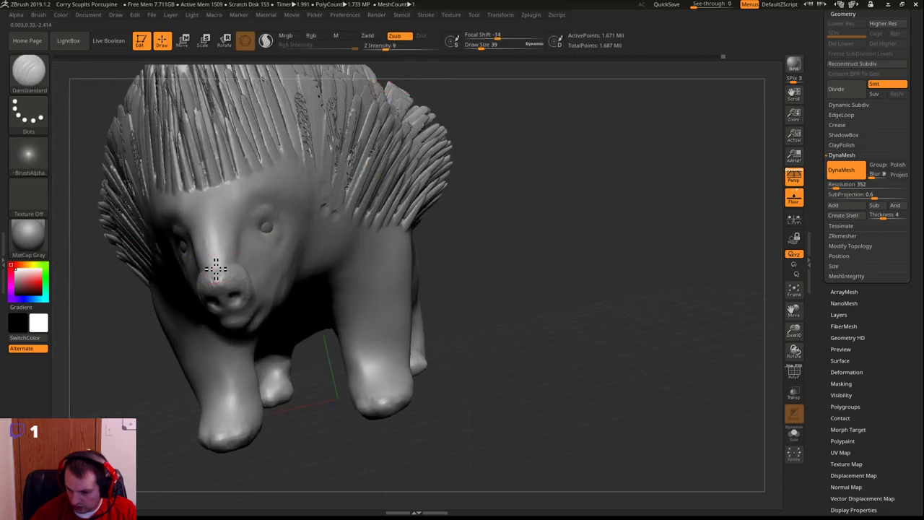
left_click_drag(501, 256, 235, 266)
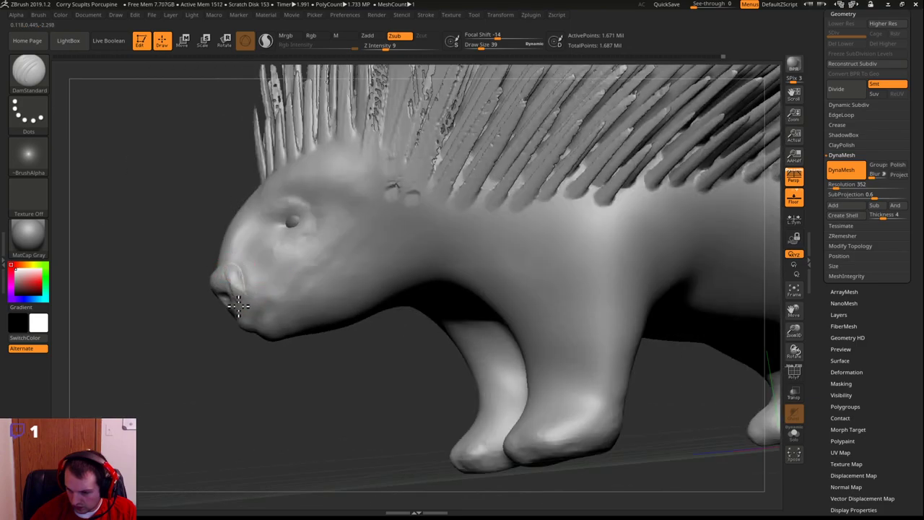
Define the groove below the nose and carve the mouth line with DamStandard strokes
left_click_drag(205, 344, 218, 309)
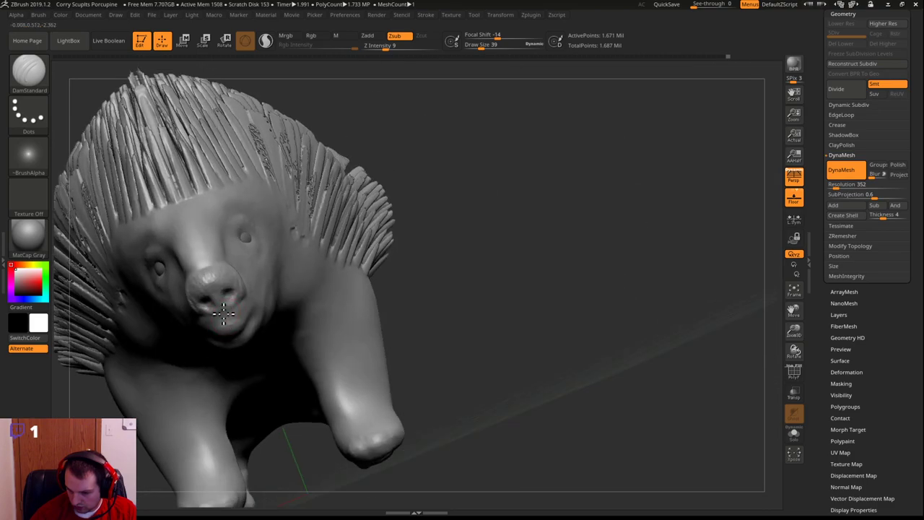
left_click_drag(244, 300, 458, 241)
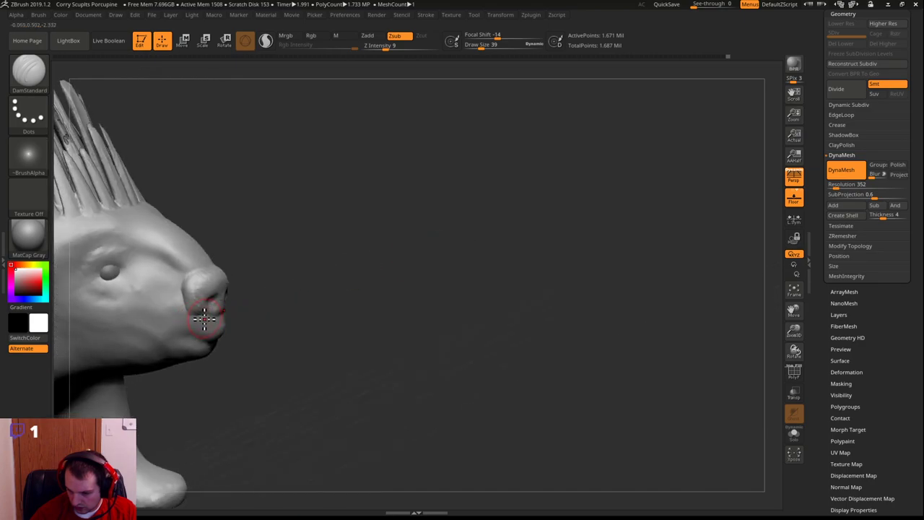
left_click_drag(328, 278, 227, 299)
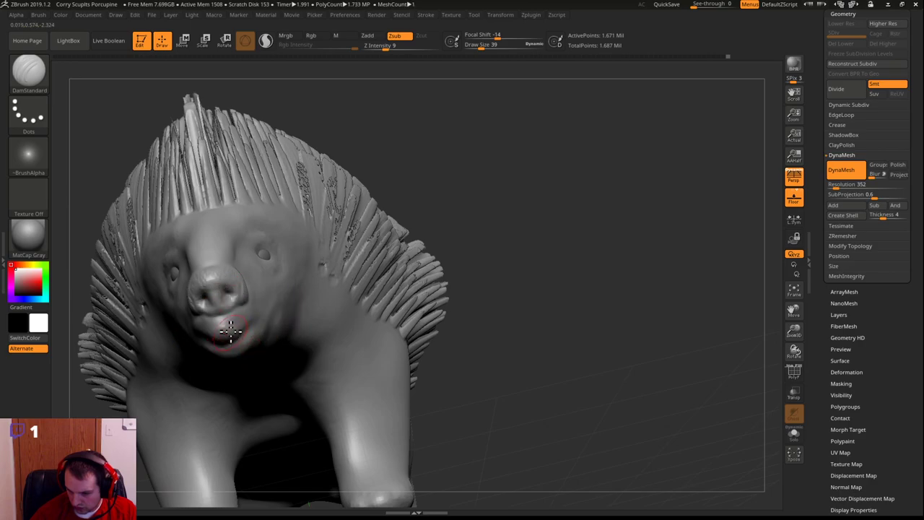
left_click_drag(538, 250, 217, 346)
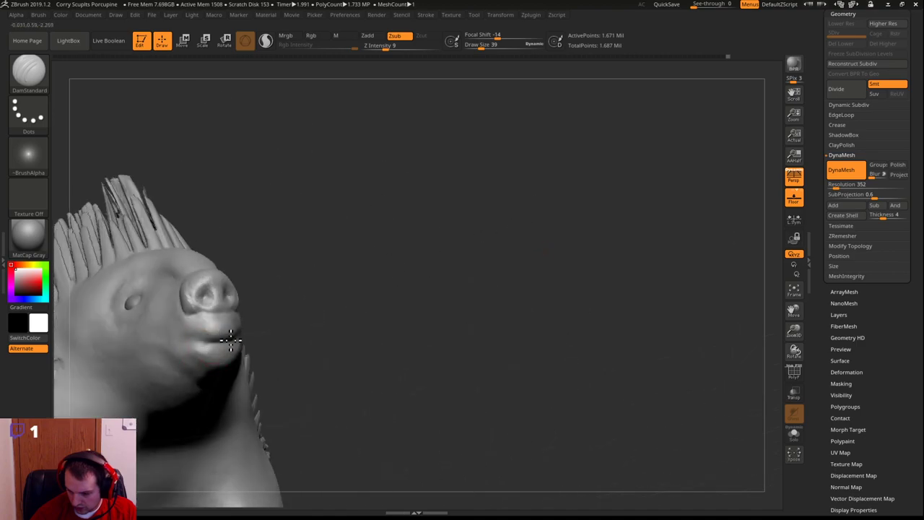
Save the project with the reshaped nose and mouth, checking the face from below
left_click_drag(410, 279, 144, 231)
left_click_drag(129, 291, 332, 244)
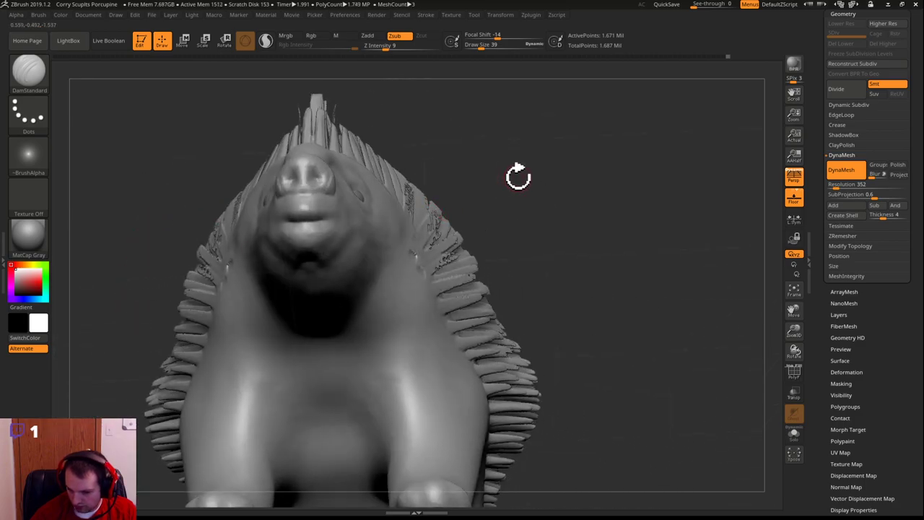
key("ctrl")
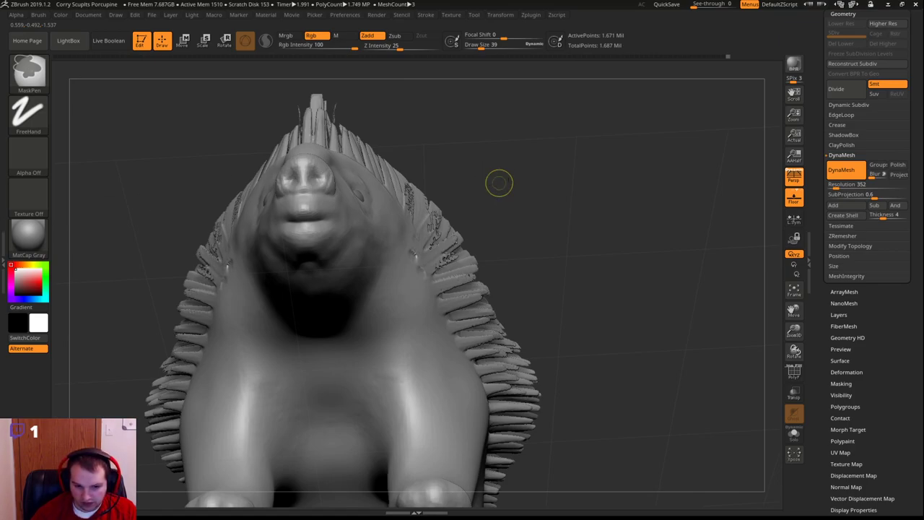
key("ctrl+s")
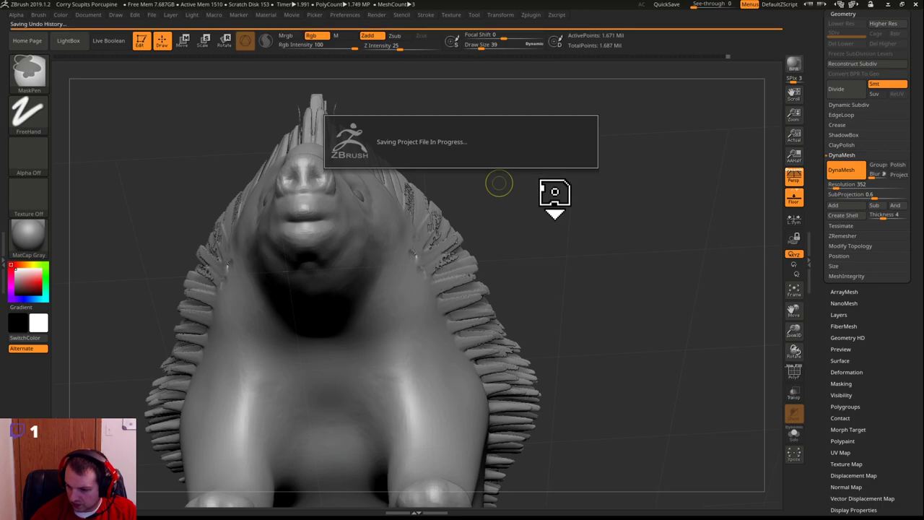
Build up small front teeth beneath the upper lip with ClayBuildup at draw size 7 and remesh the sculpt with DynaMesh
left_click_drag(509, 181, 590, 205, "alt")
key("b")
key("c")
key("b")
key("s")
left_click_drag(320, 211, 311, 210)
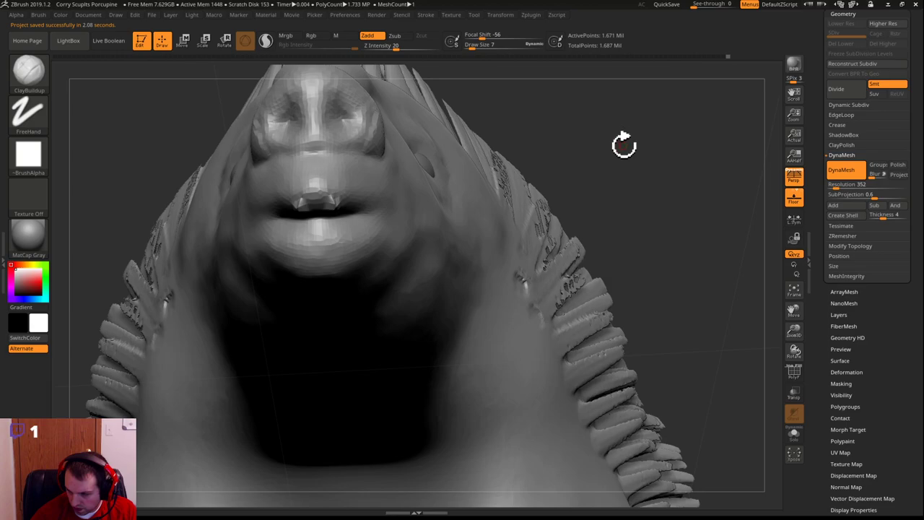
key("ctrl")
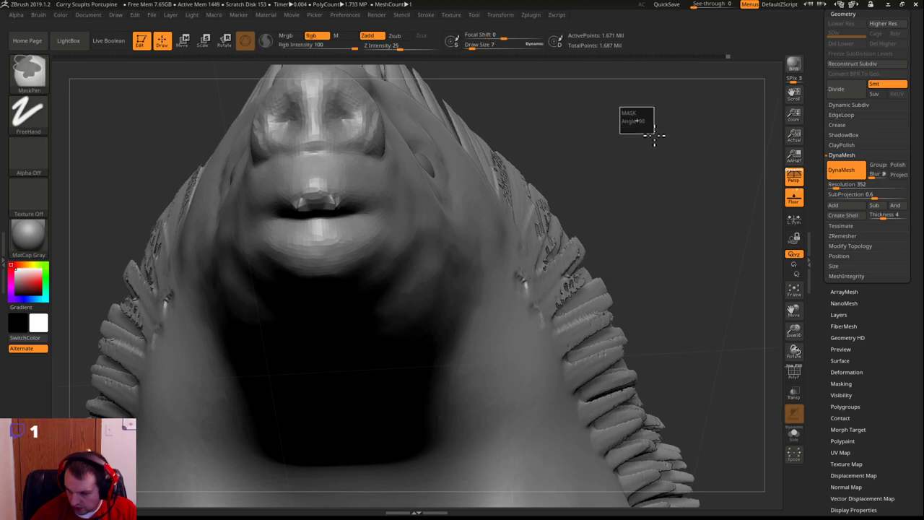
mouse_move(647, 134)
left_mouse_down("ctrl")
mouse_move(661, 157)
mouse_move(659, 185)
mouse_move(519, 147)
mouse_move(520, 138)
mouse_move(584, 144)
mouse_move(566, 151)
left_mouse_up("ctrl")
Undo the nose, mouth and teeth edits back to the sculpt before the first DynaMesh remesh at resolution 352
left_click_drag(455, 137, 520, 182, "alt")
left_click_drag(519, 182, 526, 195)
mouse_move(504, 151)
left_mouse_down()
mouse_move(462, 155)
mouse_move(505, 155)
mouse_move(481, 163)
left_mouse_up()
key("ctrl")
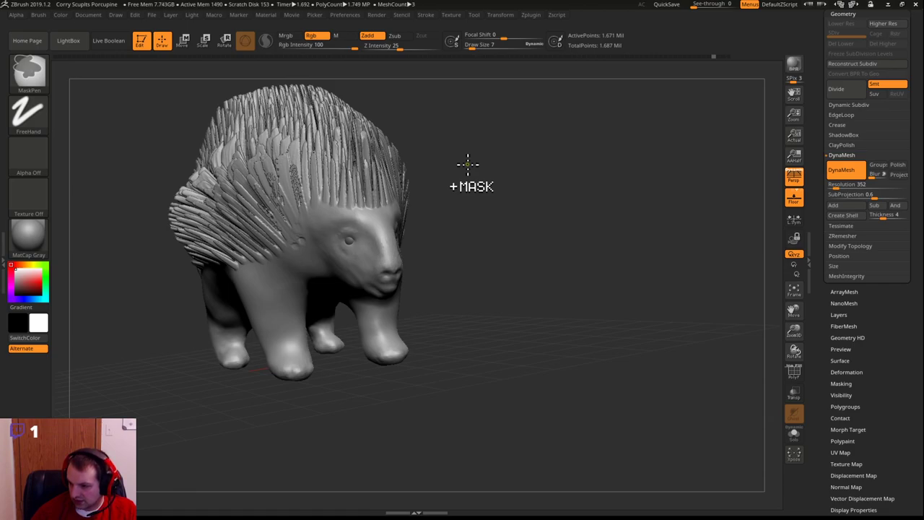
key("ctrl+z")
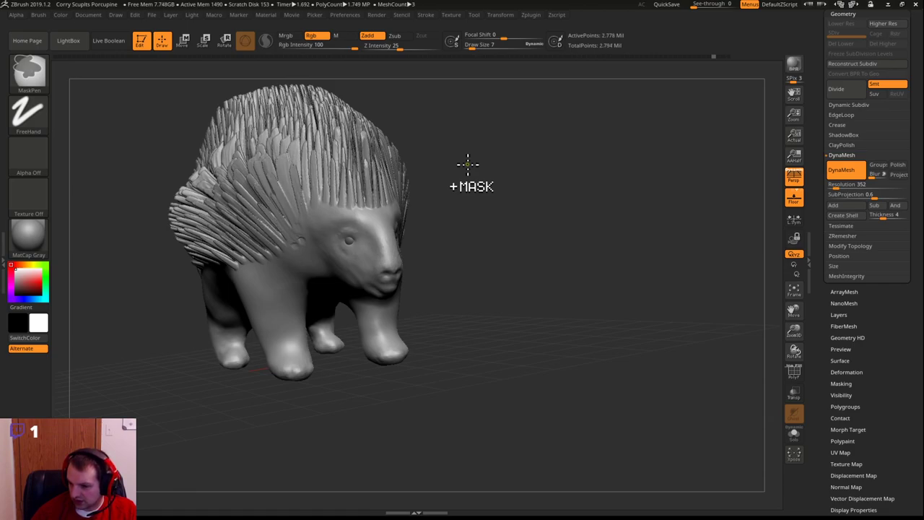
key("ctrl")
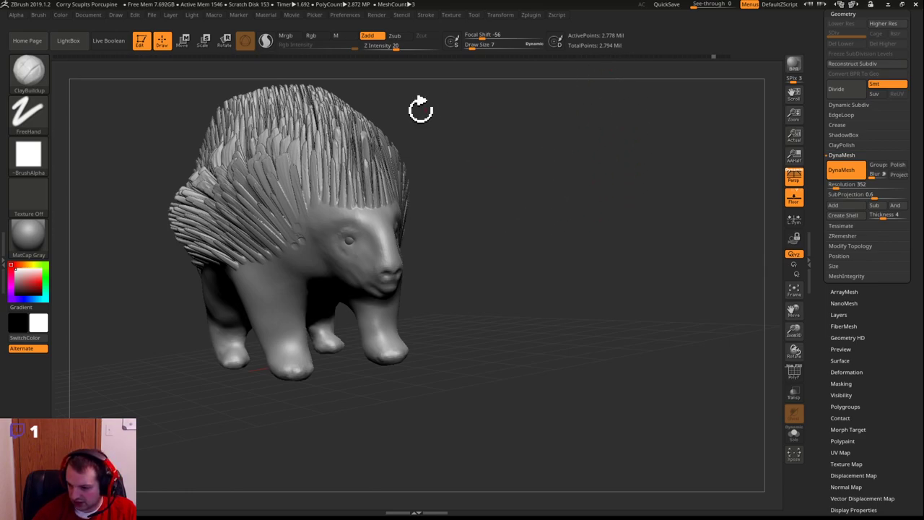
Save the project with the restored clean quills
left_click_drag(557, 185, 547, 208)
key("ctrl")
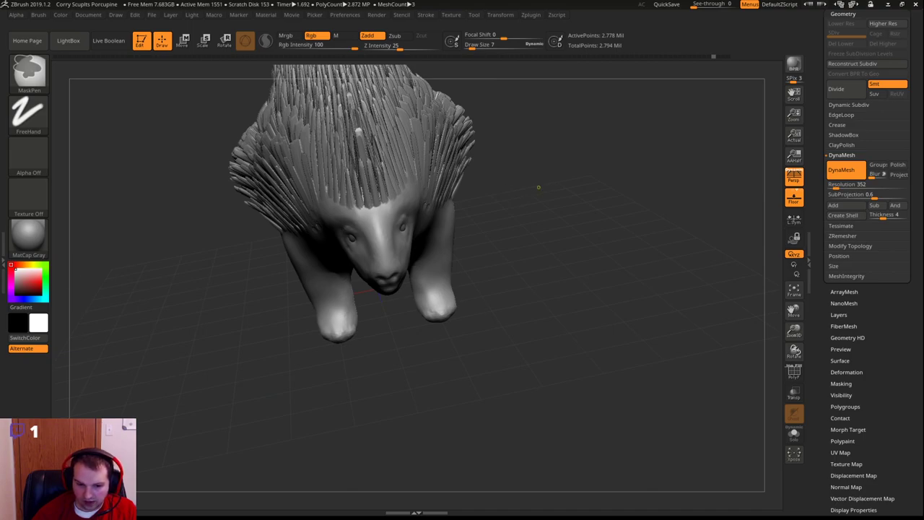
key("ctrl+s")
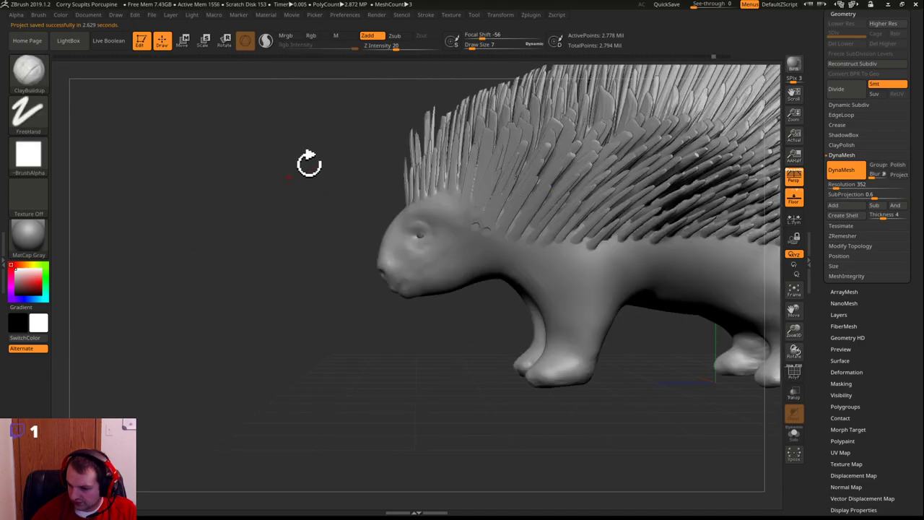
Frame the whole porcupine, turn it to a front view and save the project again
left_click_drag(309, 161, 172, 242)
key("f")
left_click_drag(284, 253, 556, 229)
key("ctrl")
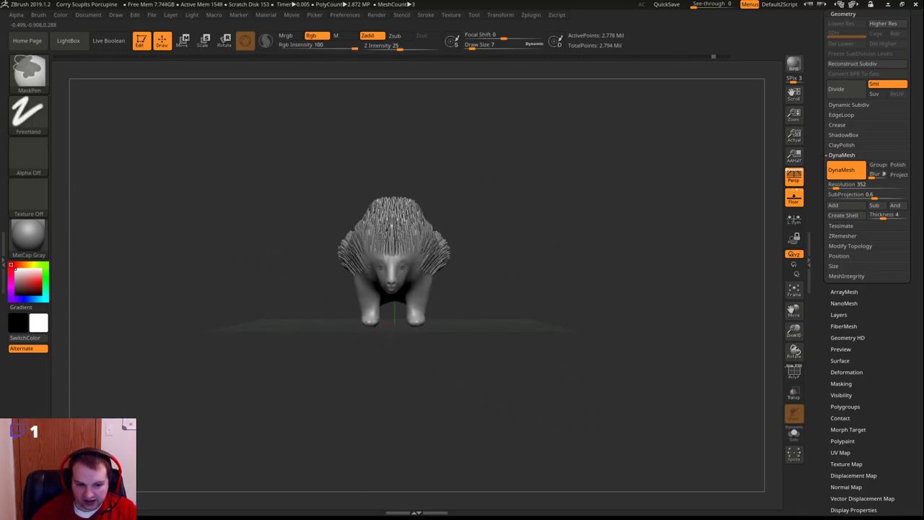
key("ctrl+s")
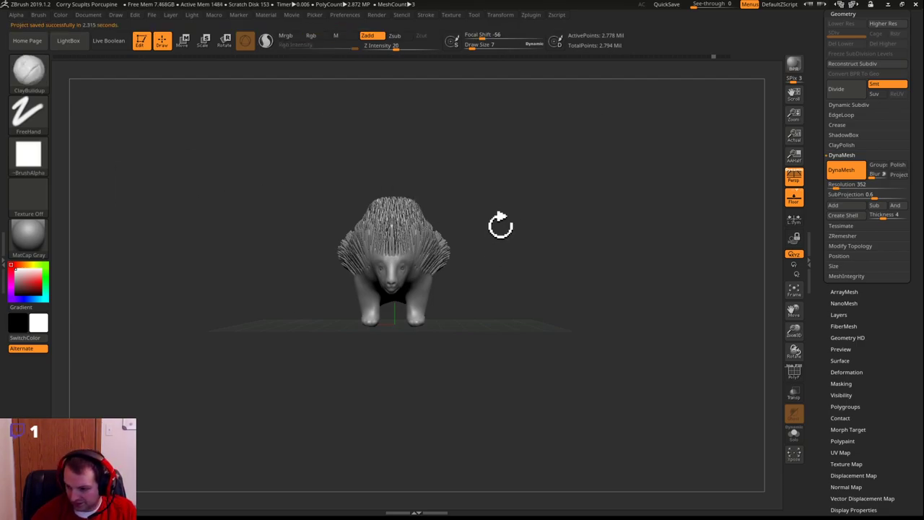
left_click_drag(495, 221, 576, 251, "alt")
left_click_drag(589, 190, 526, 197)
left_click_drag(306, 204, 201, 260, "alt")
left_click_drag(680, 174, 584, 169)
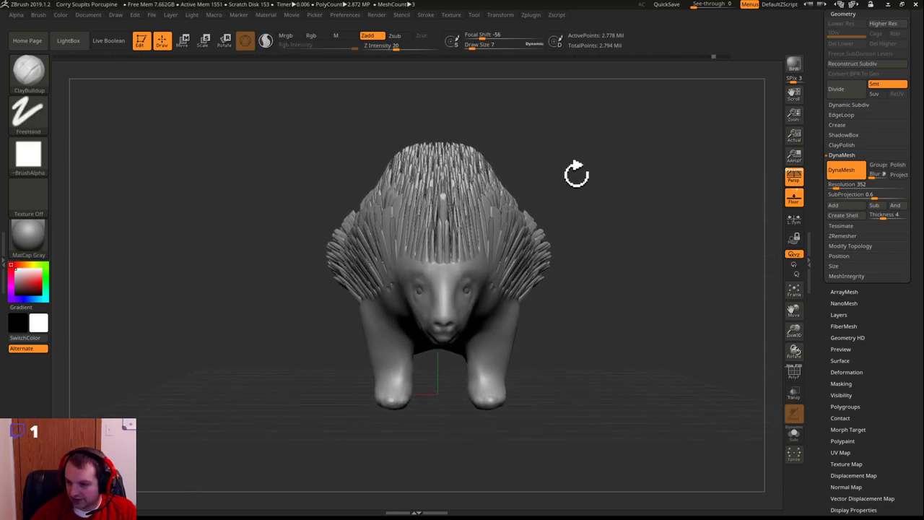